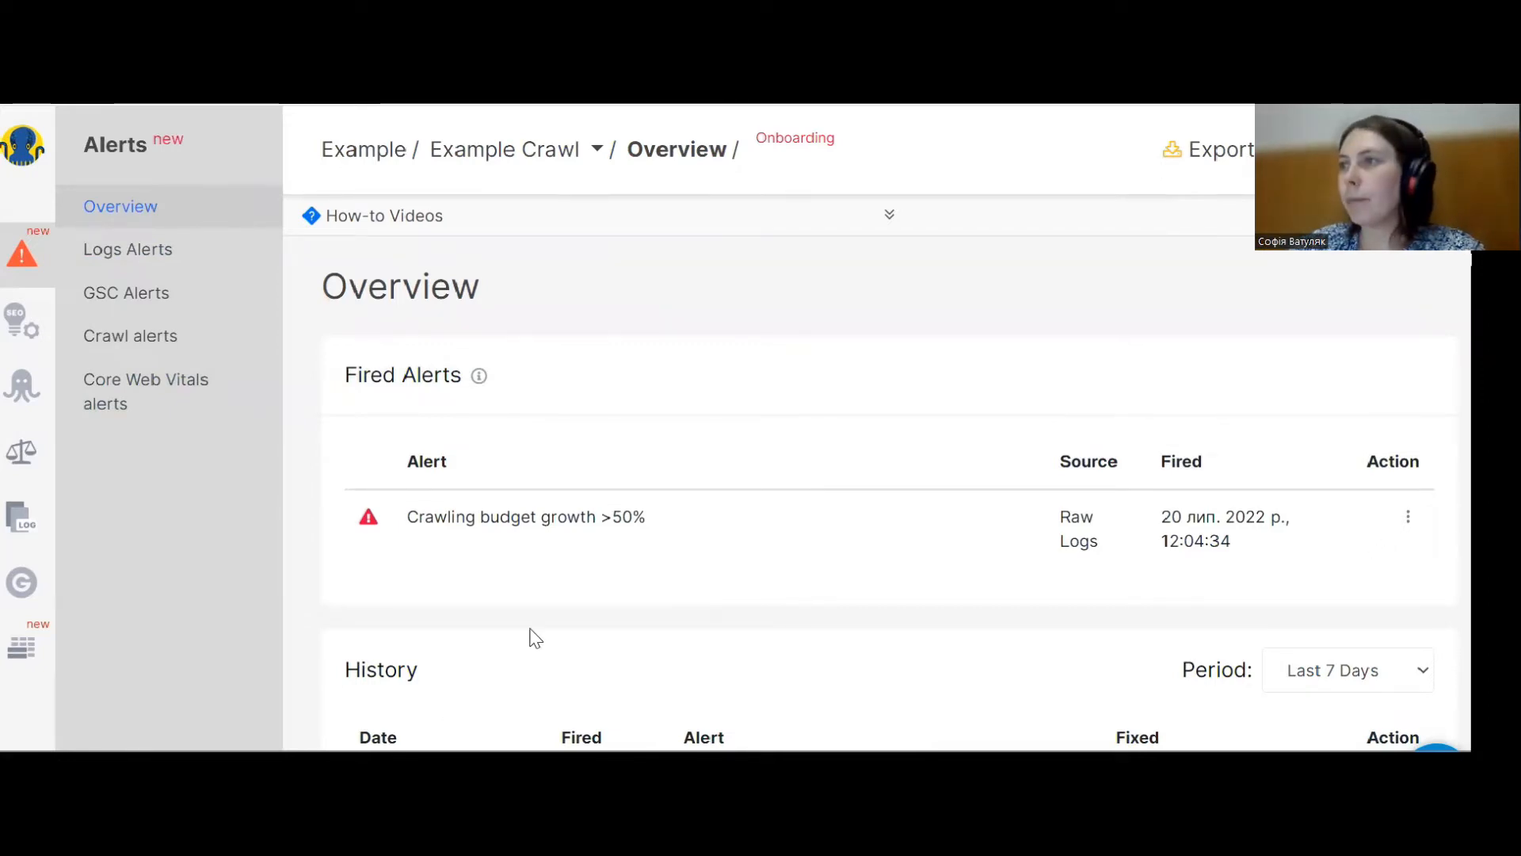
# Open the Logs Alerts section and start creating a new alert based on raw logs.
pyautogui.scroll(-3, 526, 634)
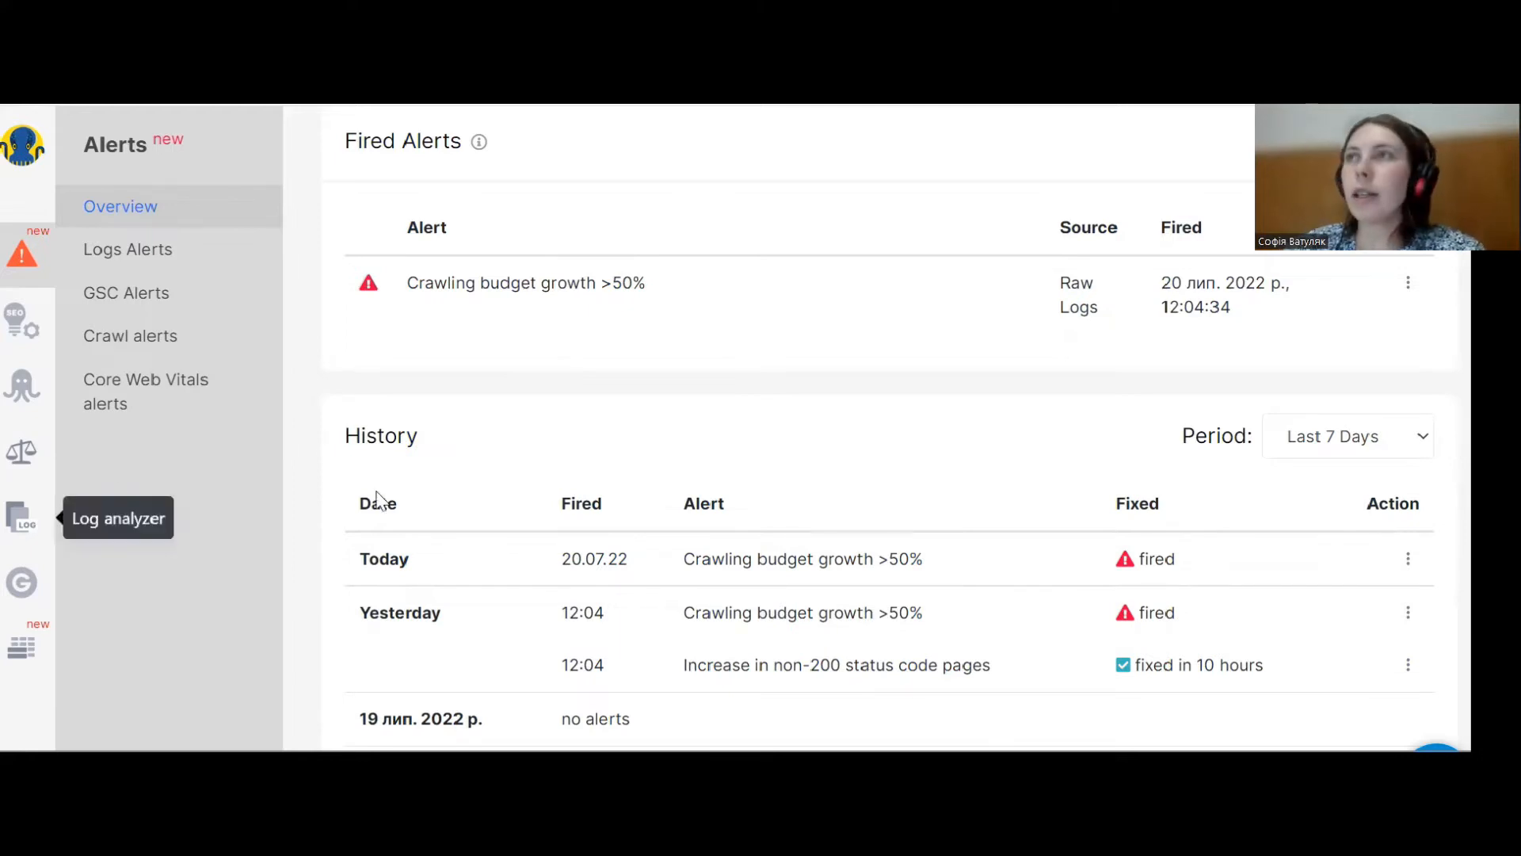
pyautogui.click(128, 251)
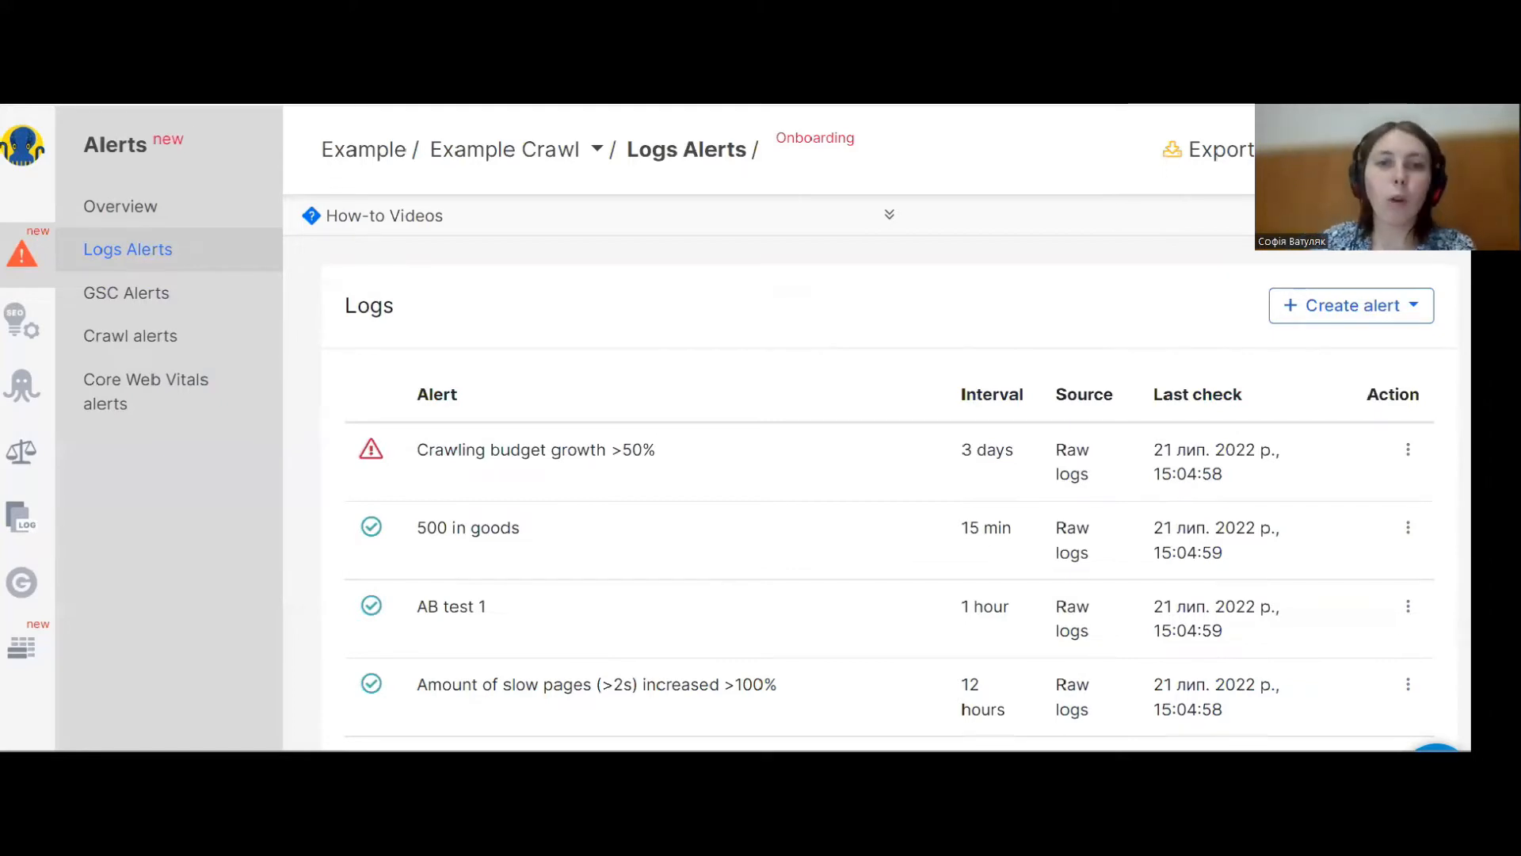
pyautogui.click(1347, 306)
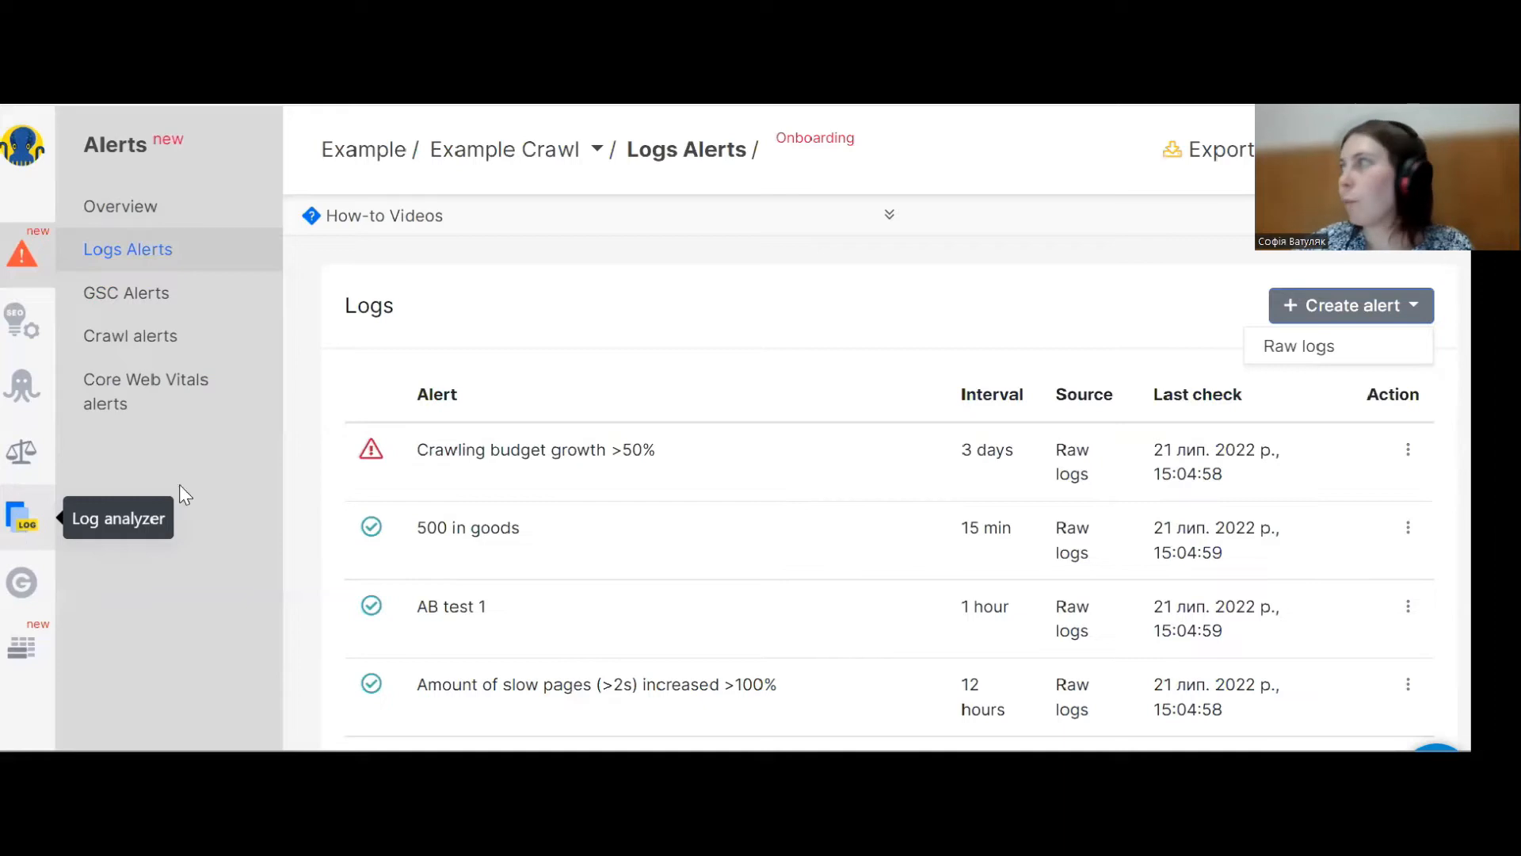
pyautogui.click(1318, 348)
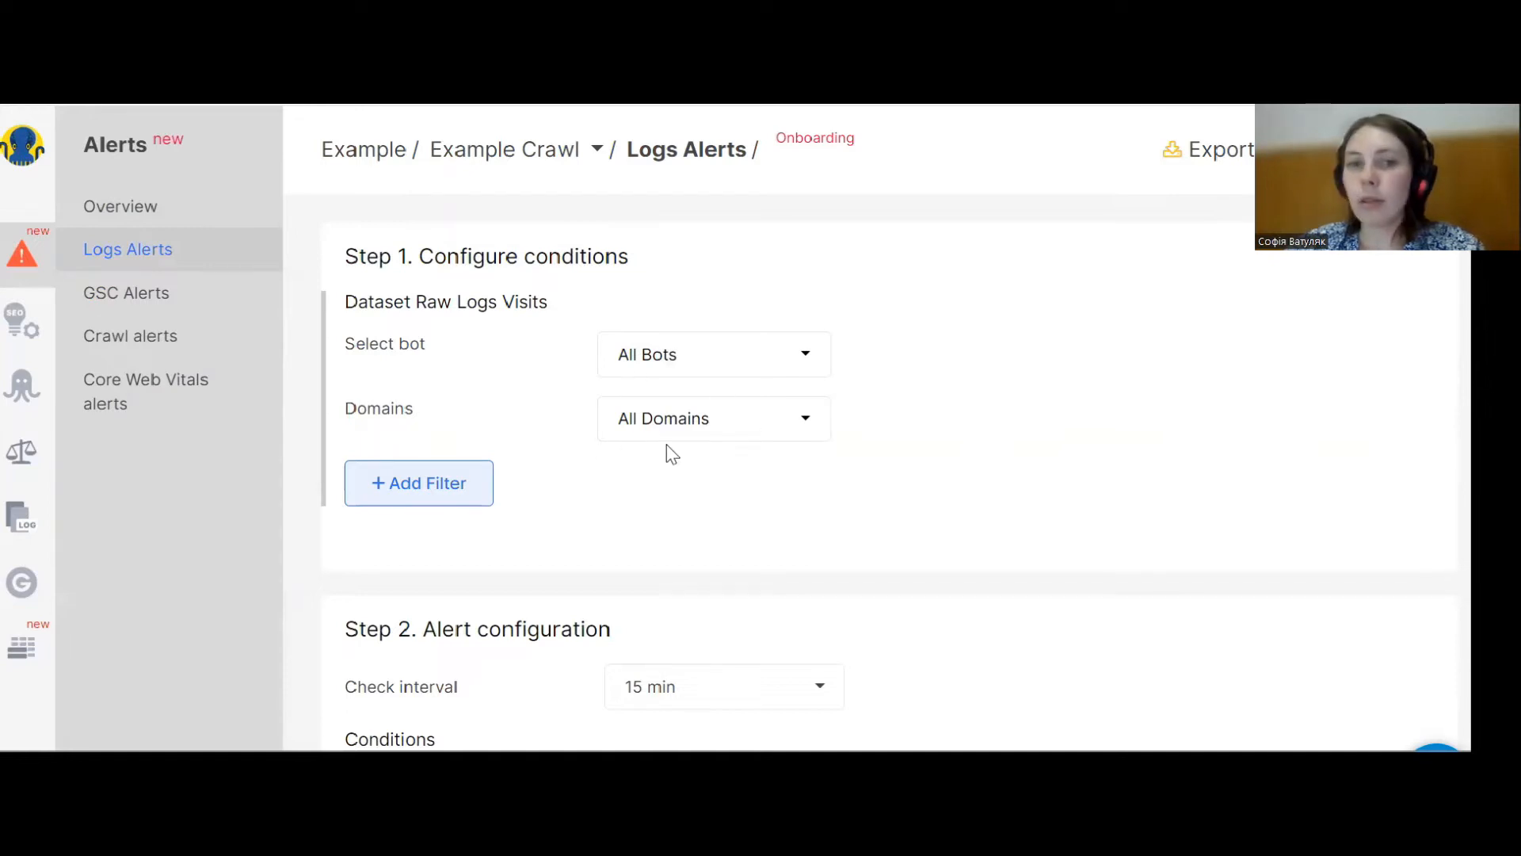
# Add a filter so the URL ends with .xml.
pyautogui.click(392, 494)
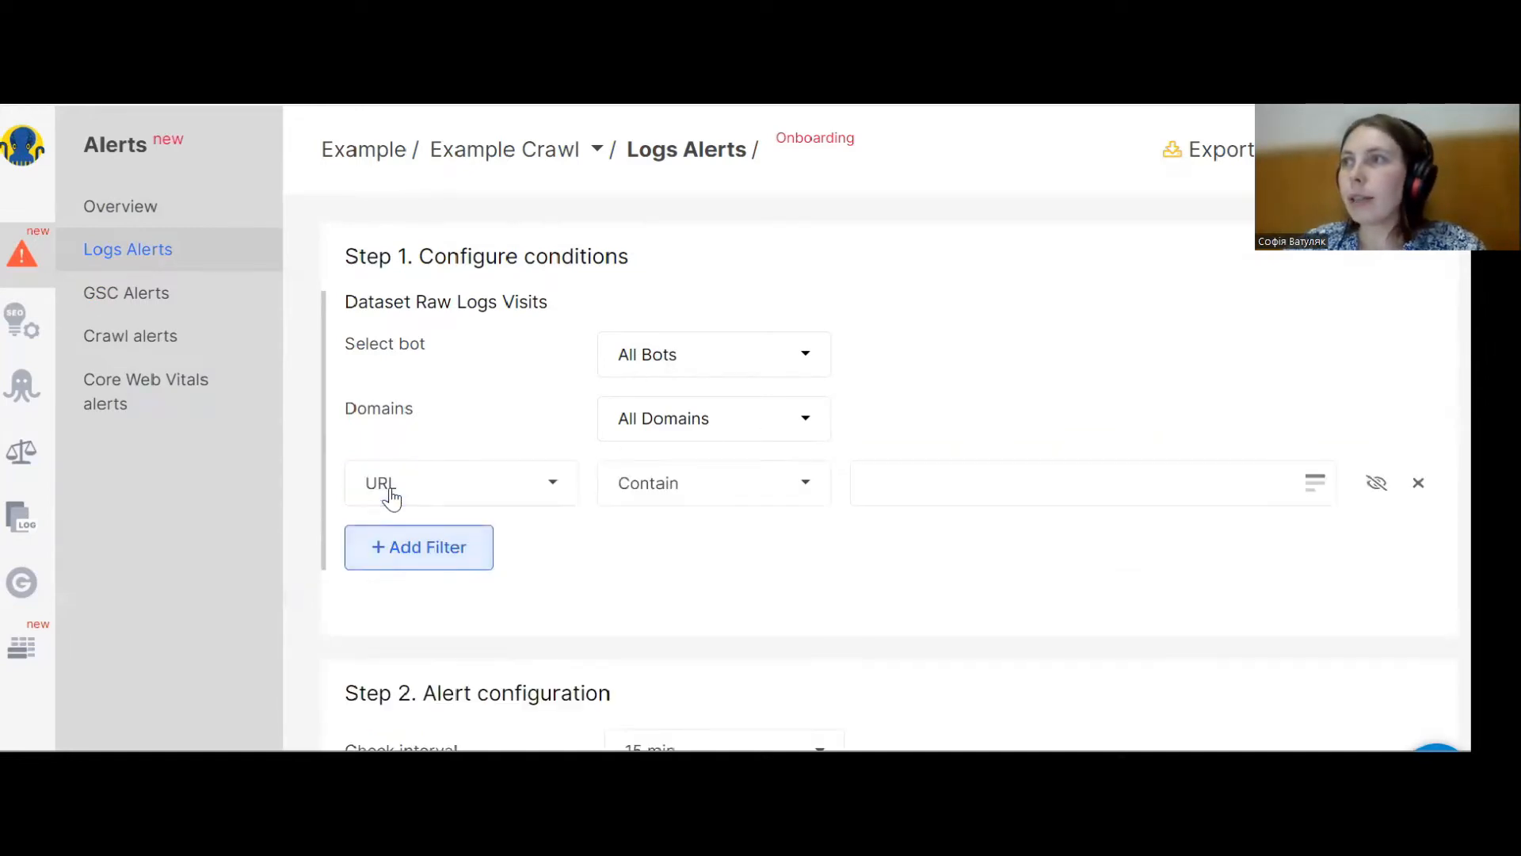
pyautogui.click(736, 497)
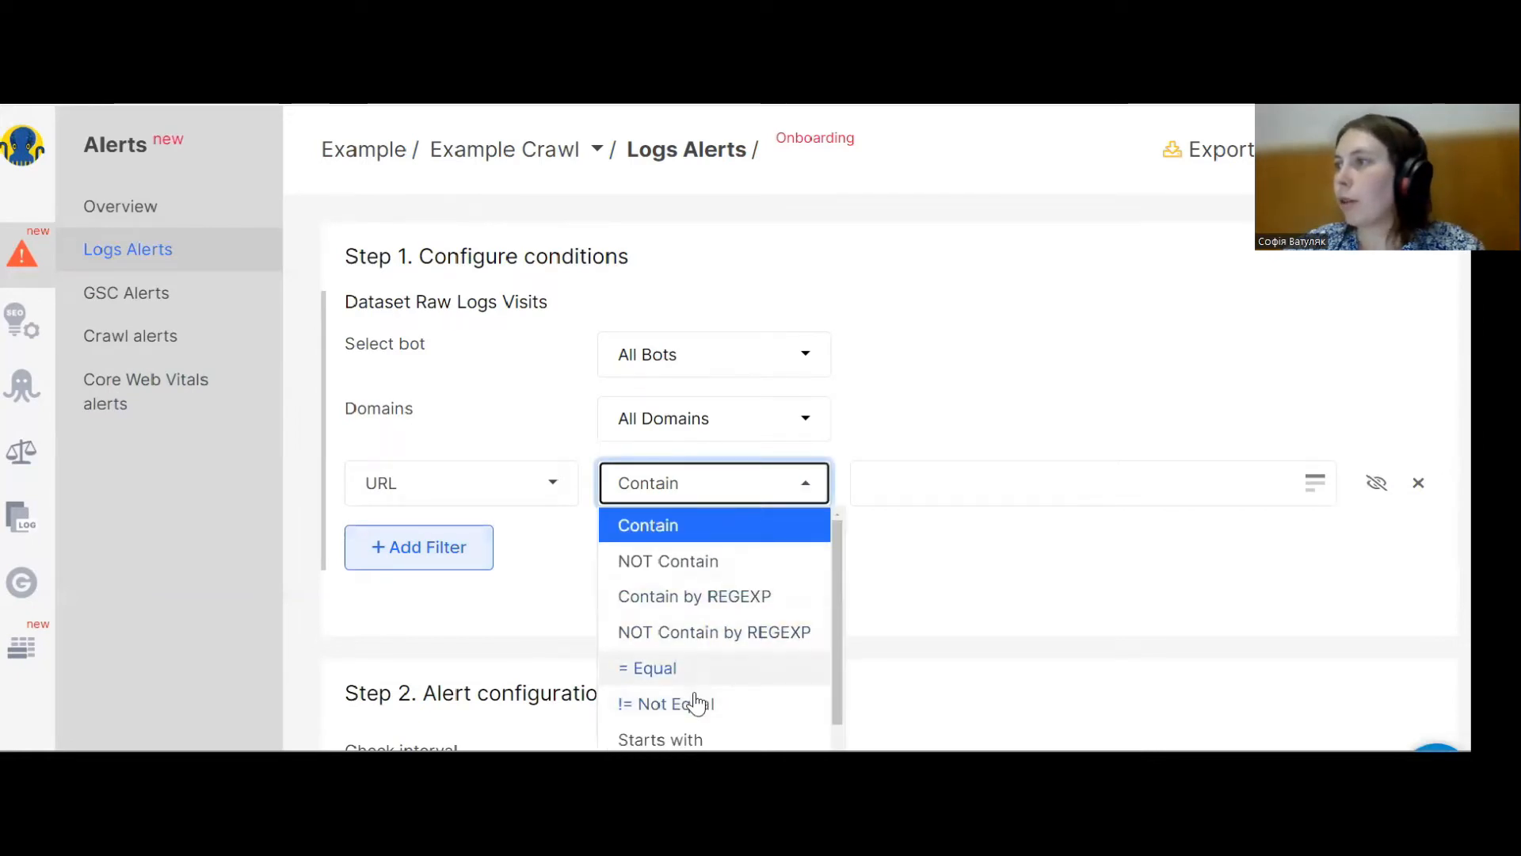
pyautogui.scroll(-1, 694, 703)
pyautogui.click(692, 697)
pyautogui.click(893, 487)
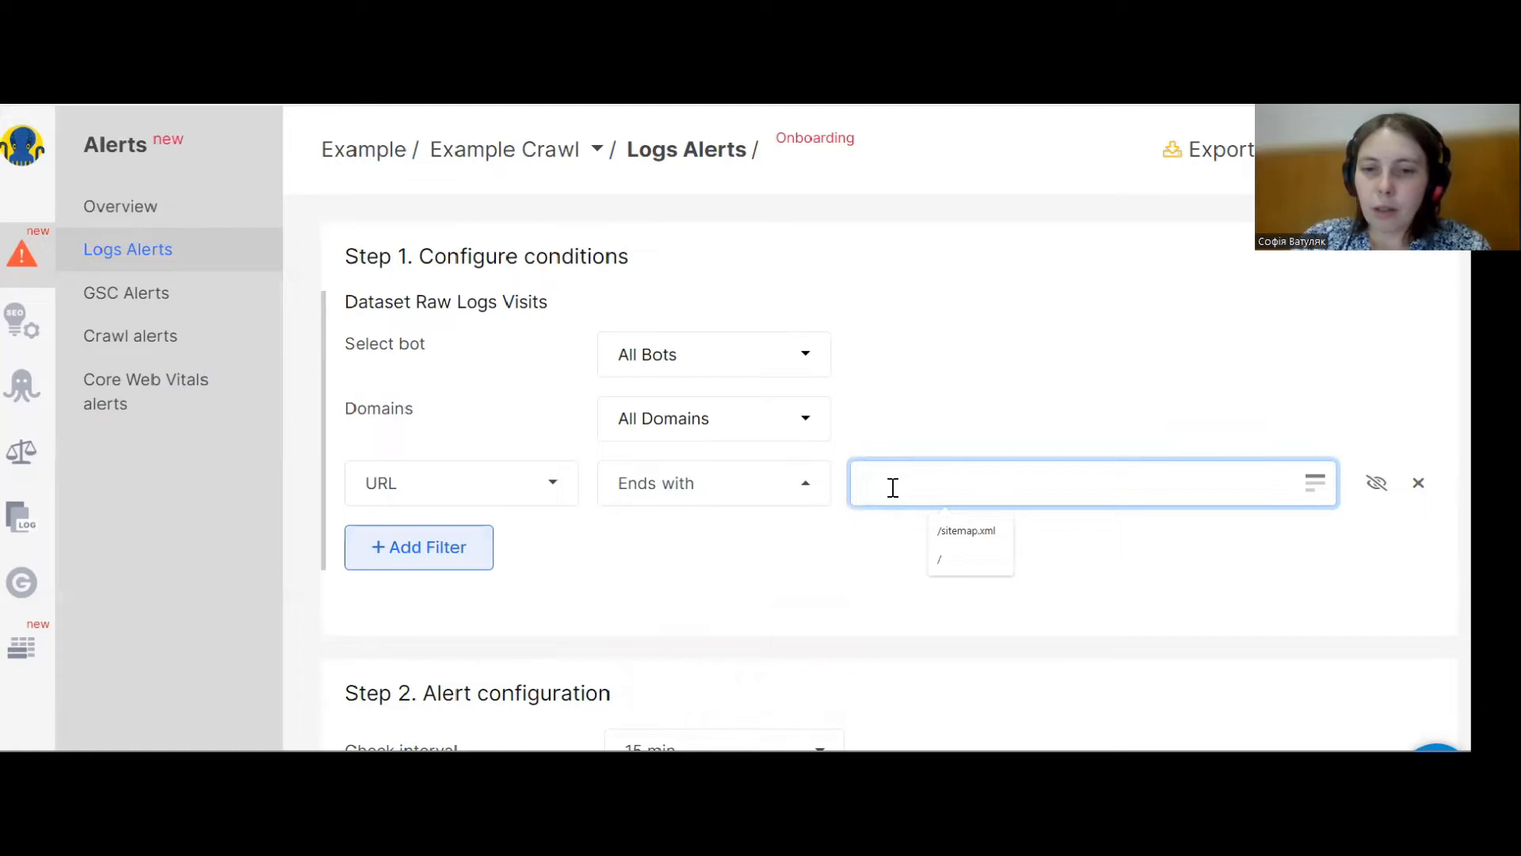
pyautogui.write('ю')
pyautogui.press('BackSpace')
pyautogui.write('.xml')
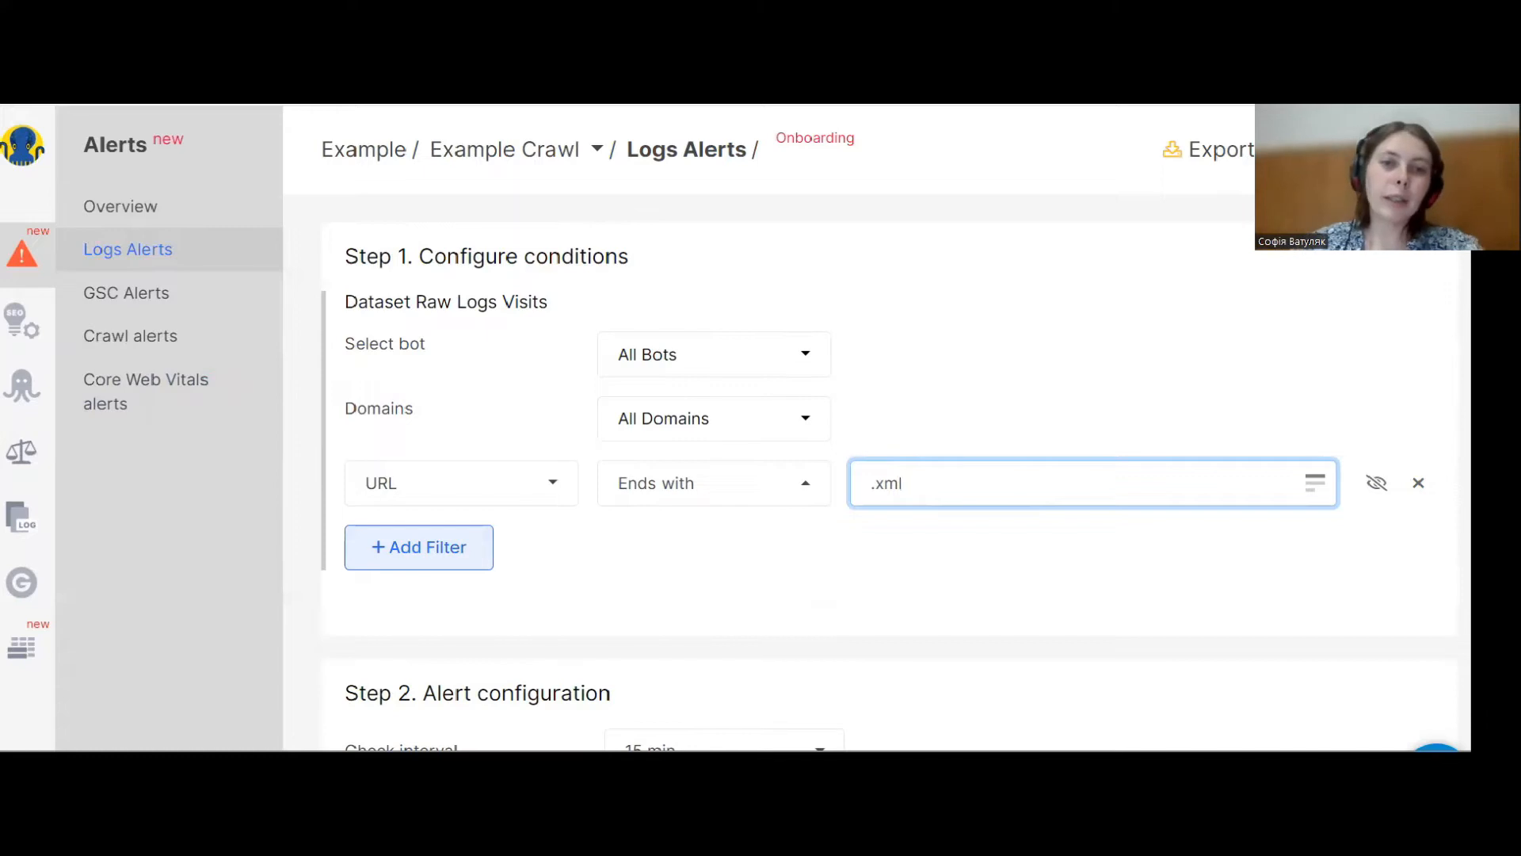
# Add a second filter requiring the Status Code to be not equal to 200.
pyautogui.click(424, 564)
pyautogui.click(413, 559)
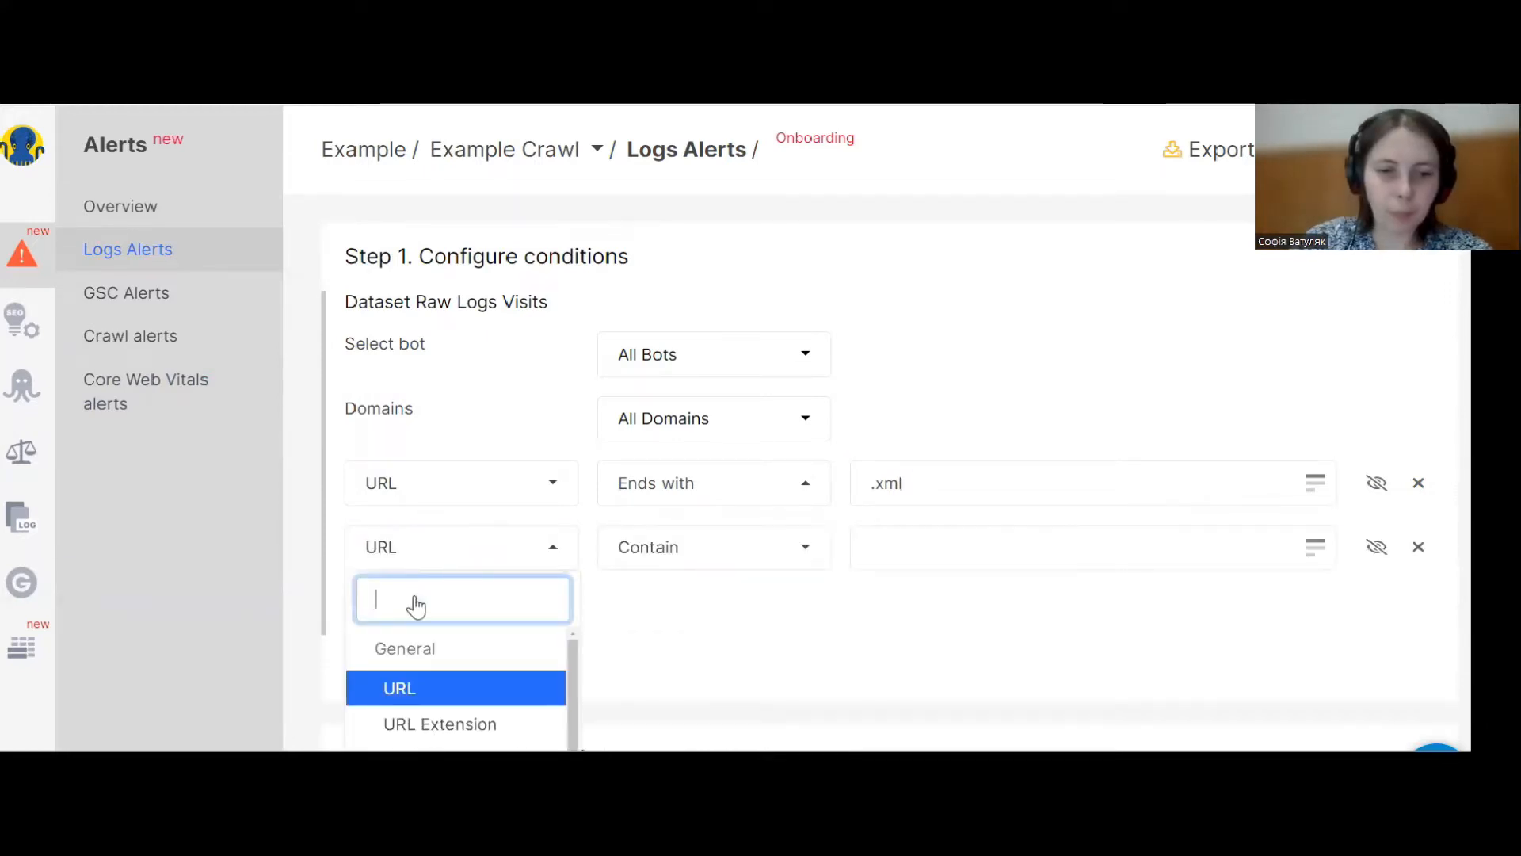
pyautogui.write('s')
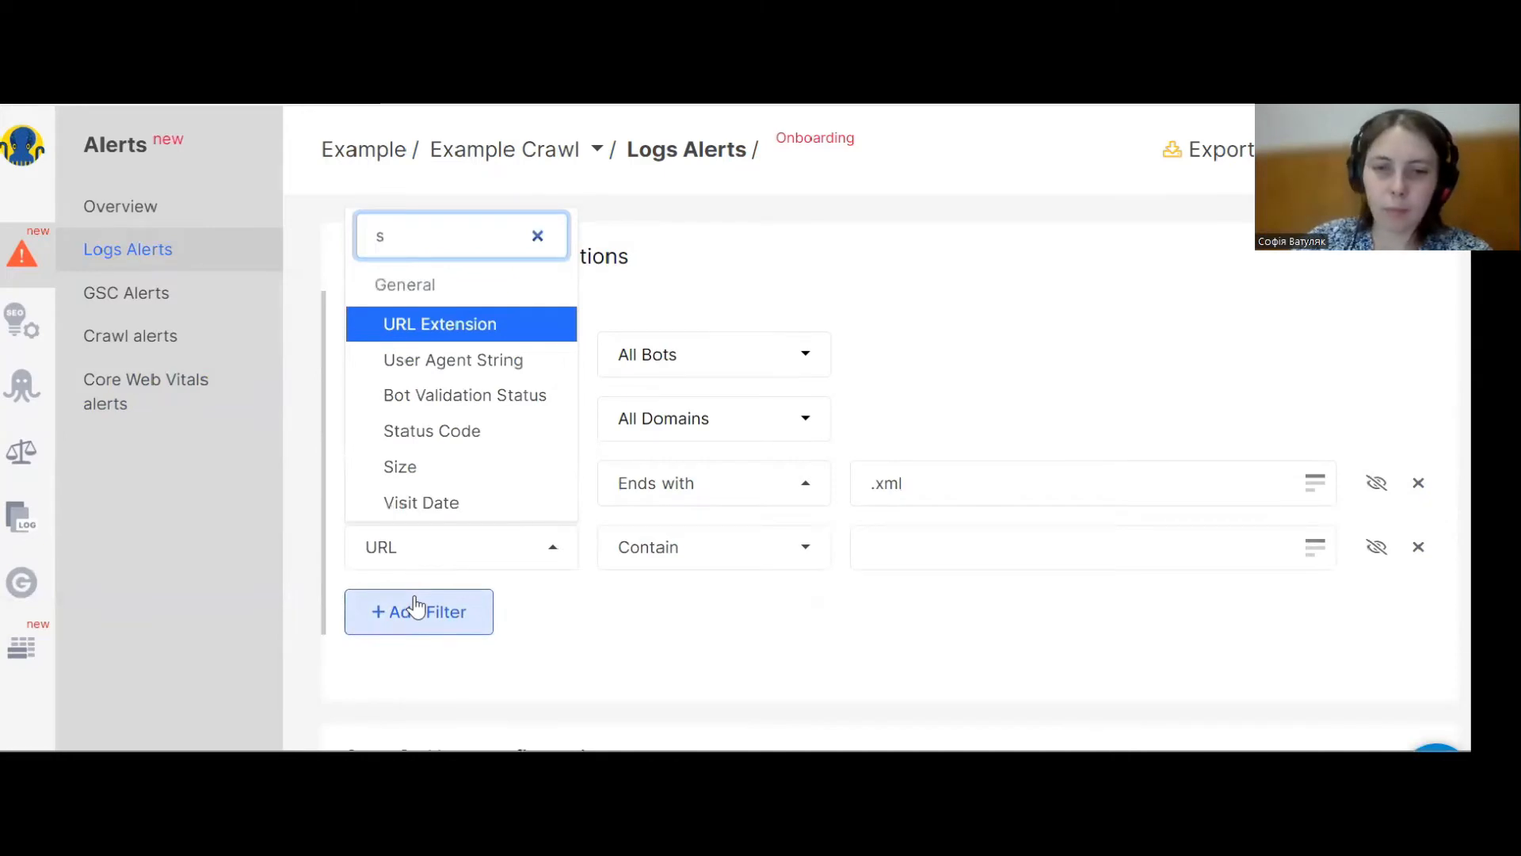
pyautogui.write('t')
pyautogui.click(476, 501)
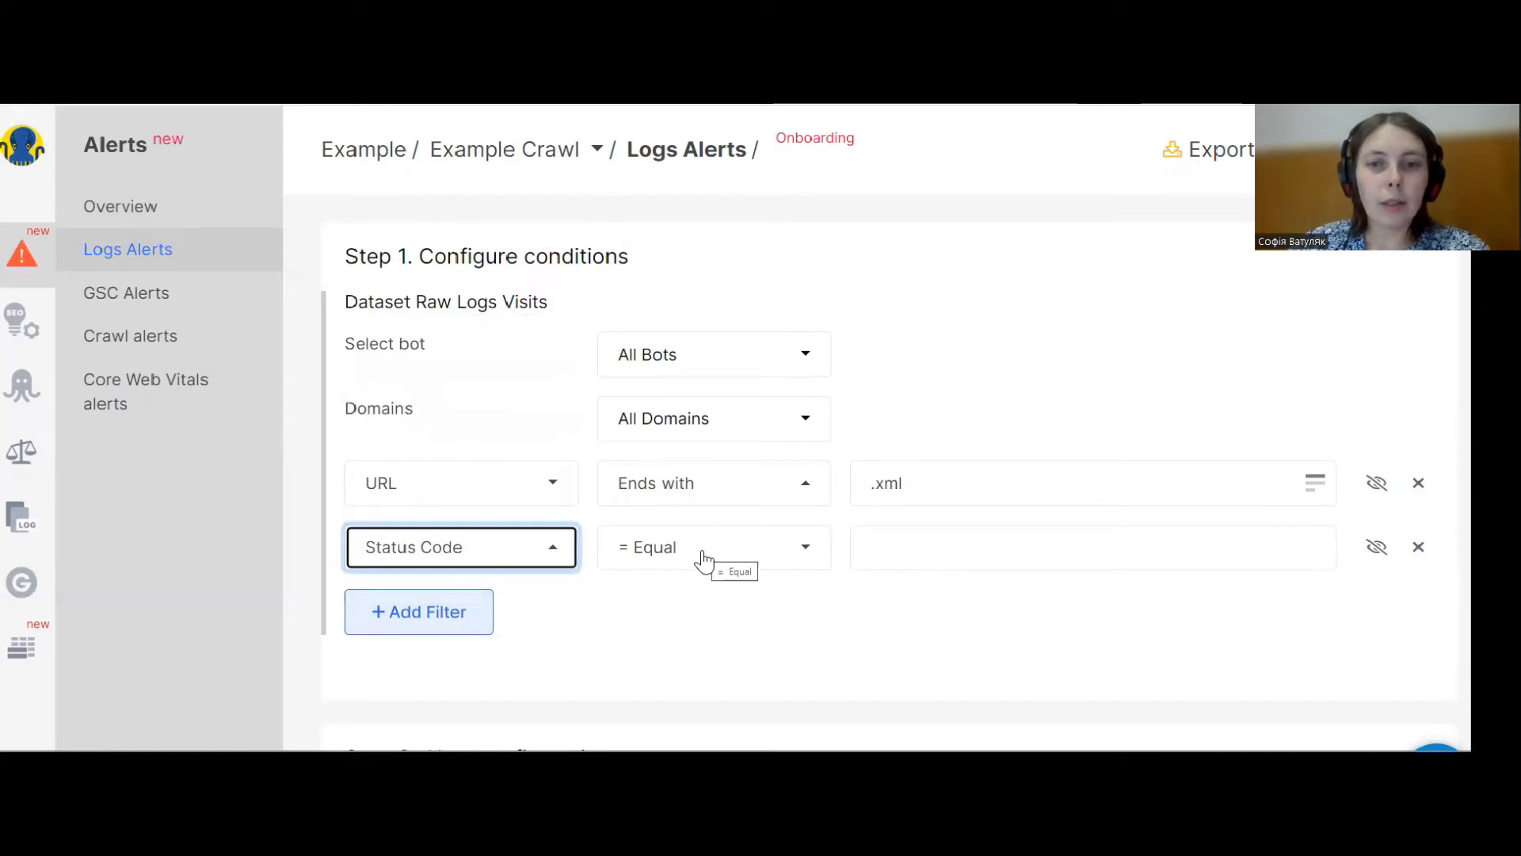
pyautogui.click(703, 555)
pyautogui.click(705, 363)
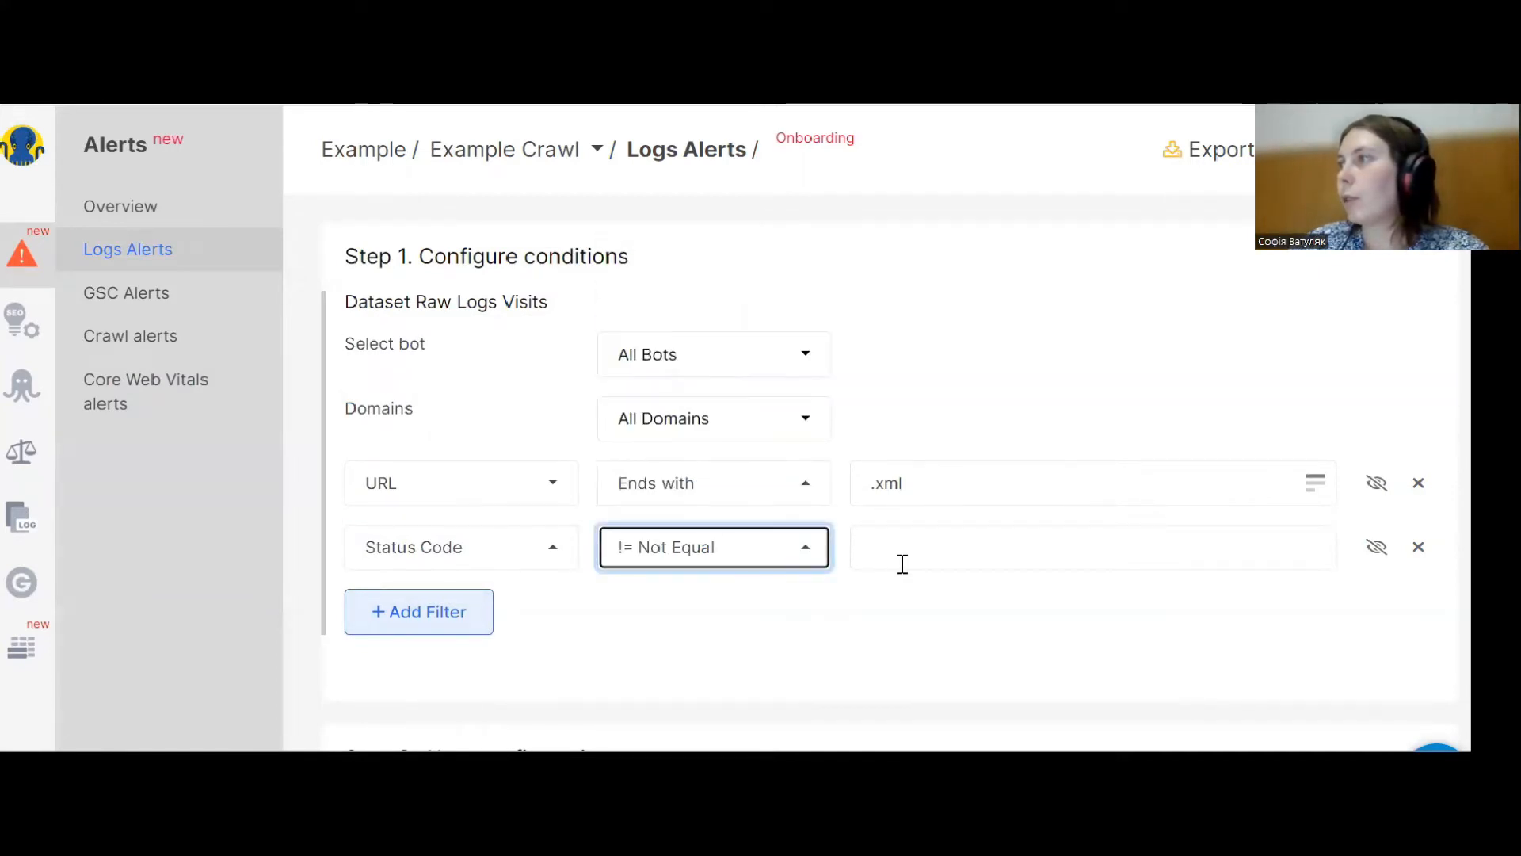
pyautogui.click(901, 564)
pyautogui.write('200')
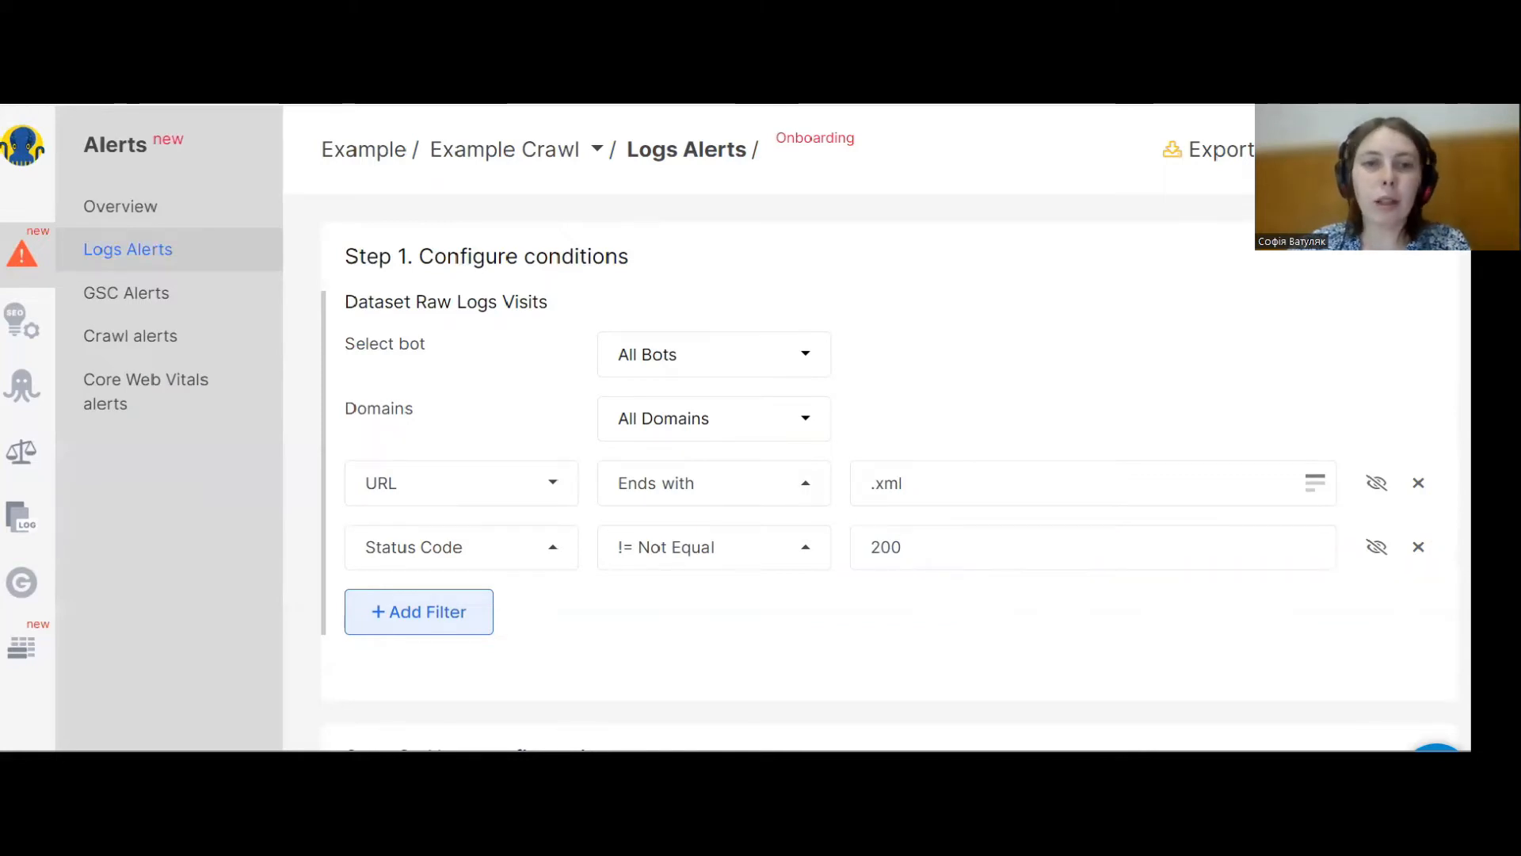
# Set the check interval to 1 hour and the rows count condition to greater than 0.
pyautogui.scroll(-2, 838, 497)
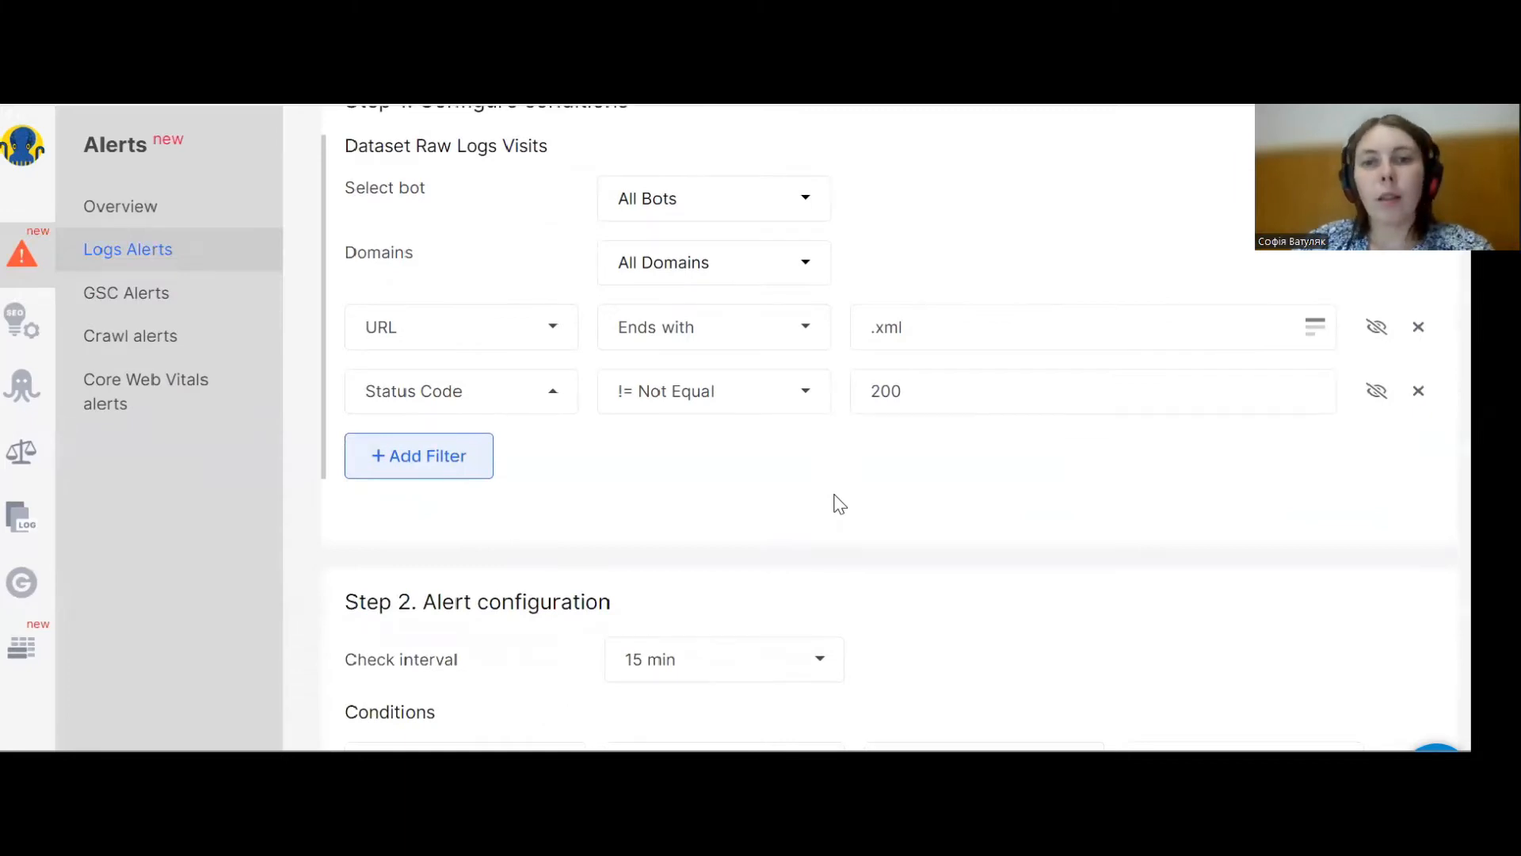
pyautogui.scroll(-2, 412, 523)
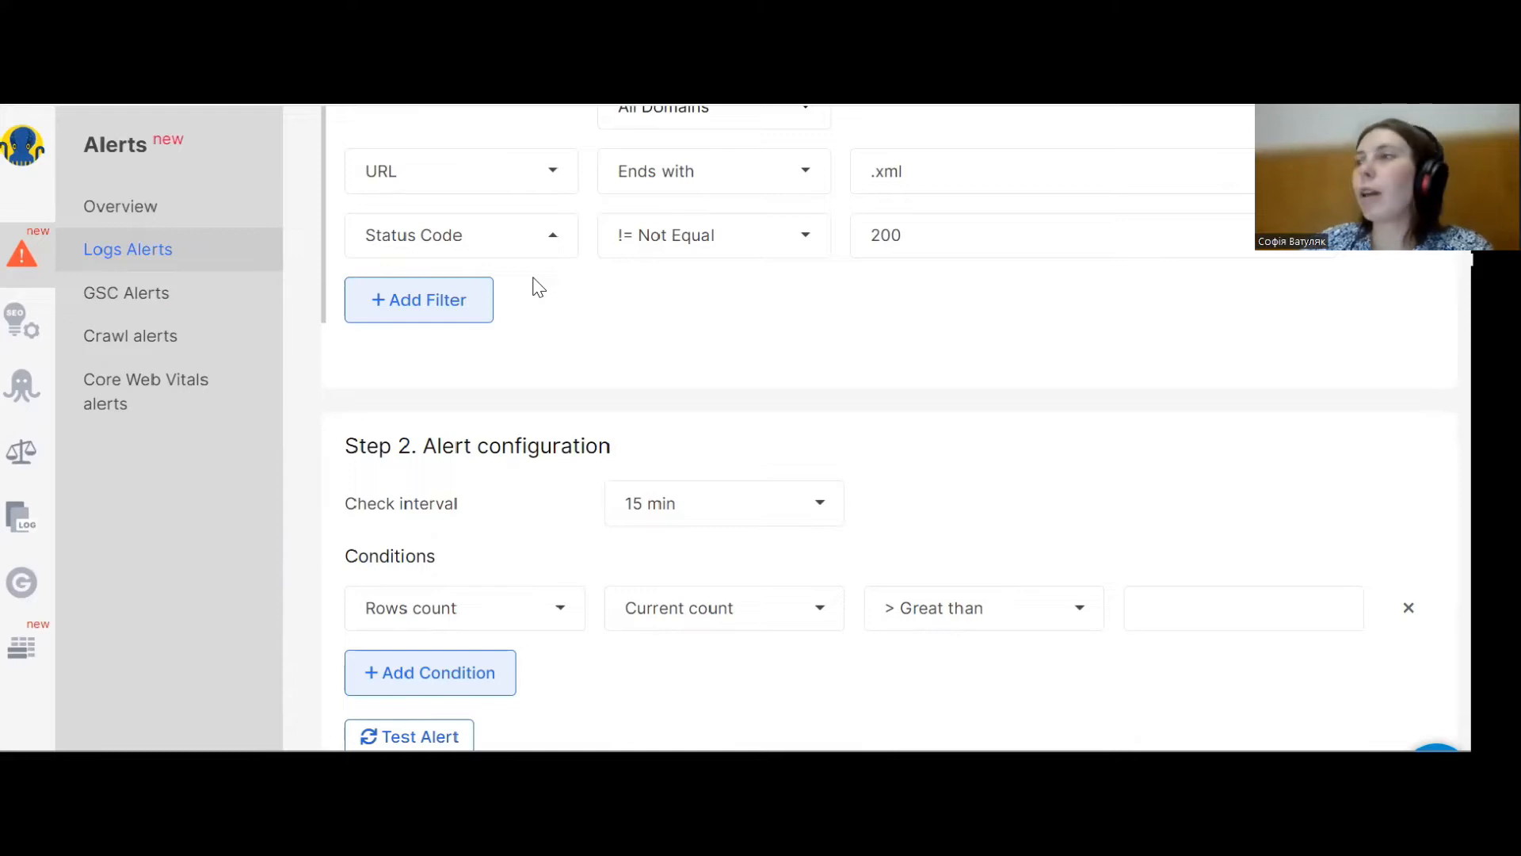
pyautogui.click(736, 511)
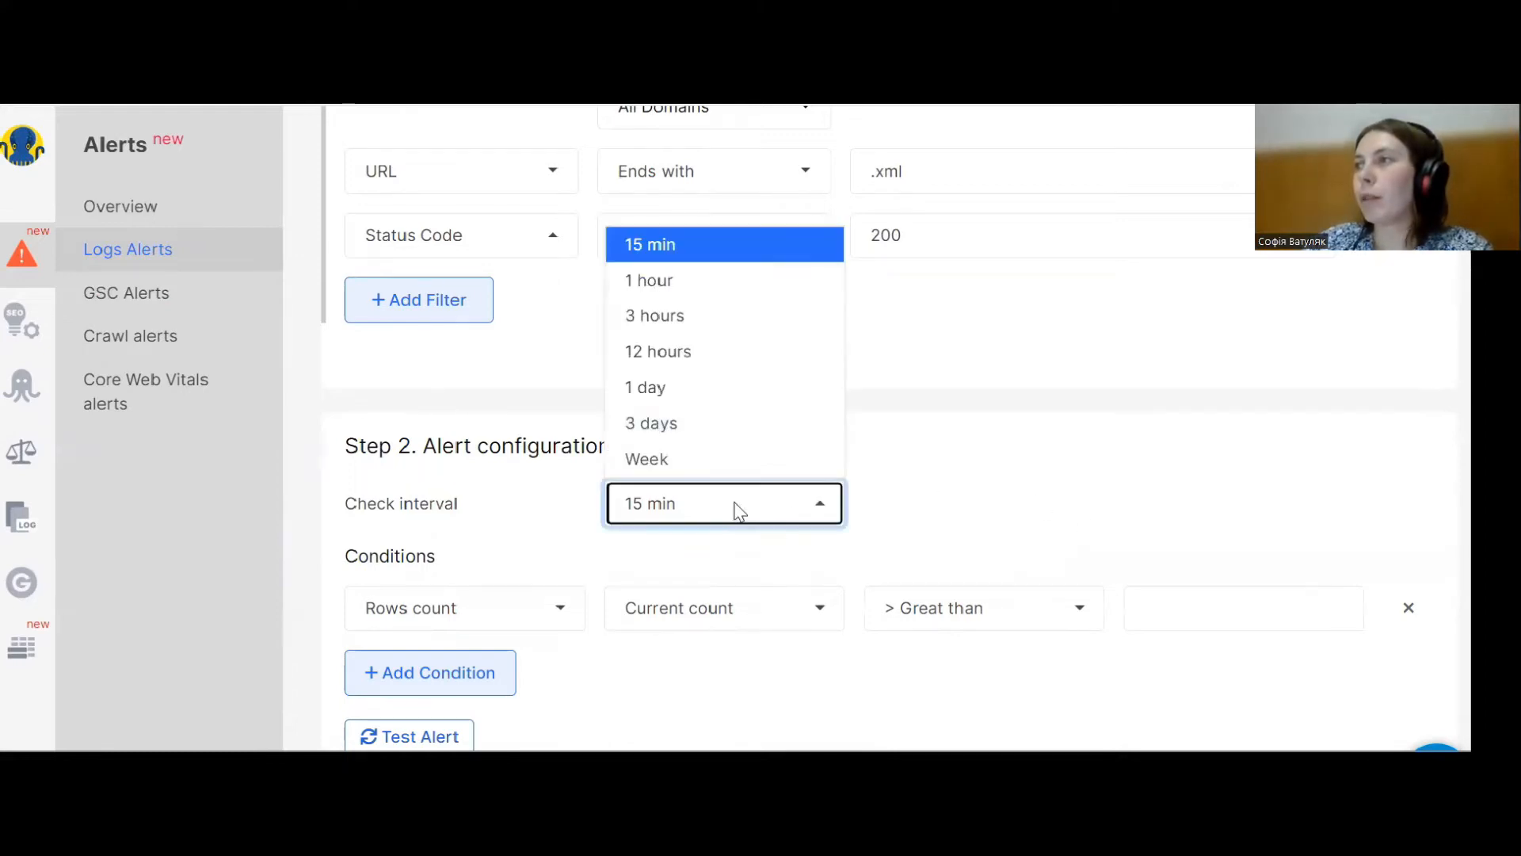
pyautogui.click(678, 285)
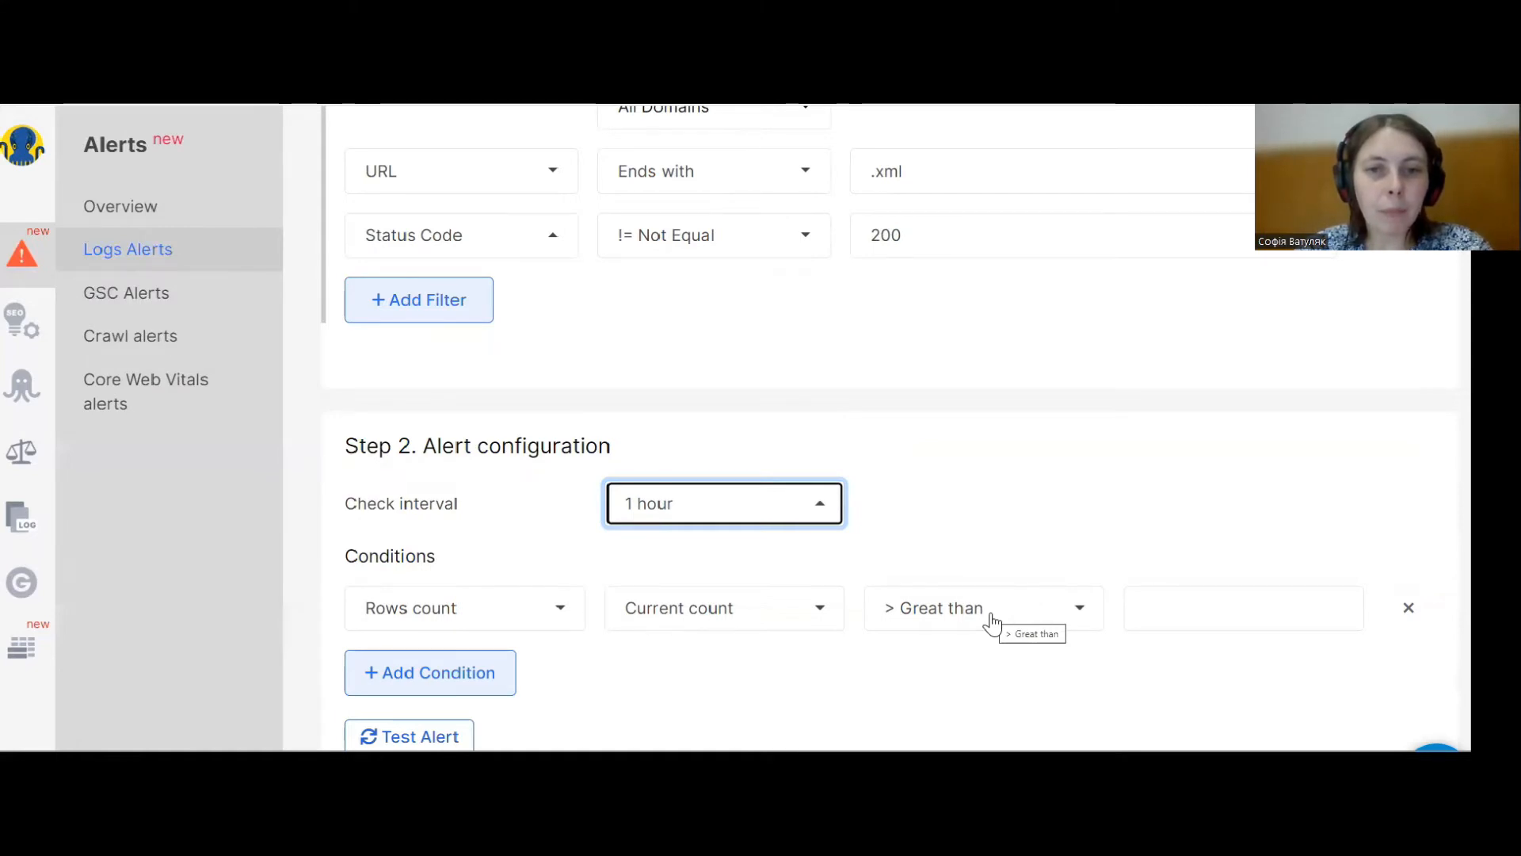
pyautogui.click(1217, 615)
pyautogui.write('0')
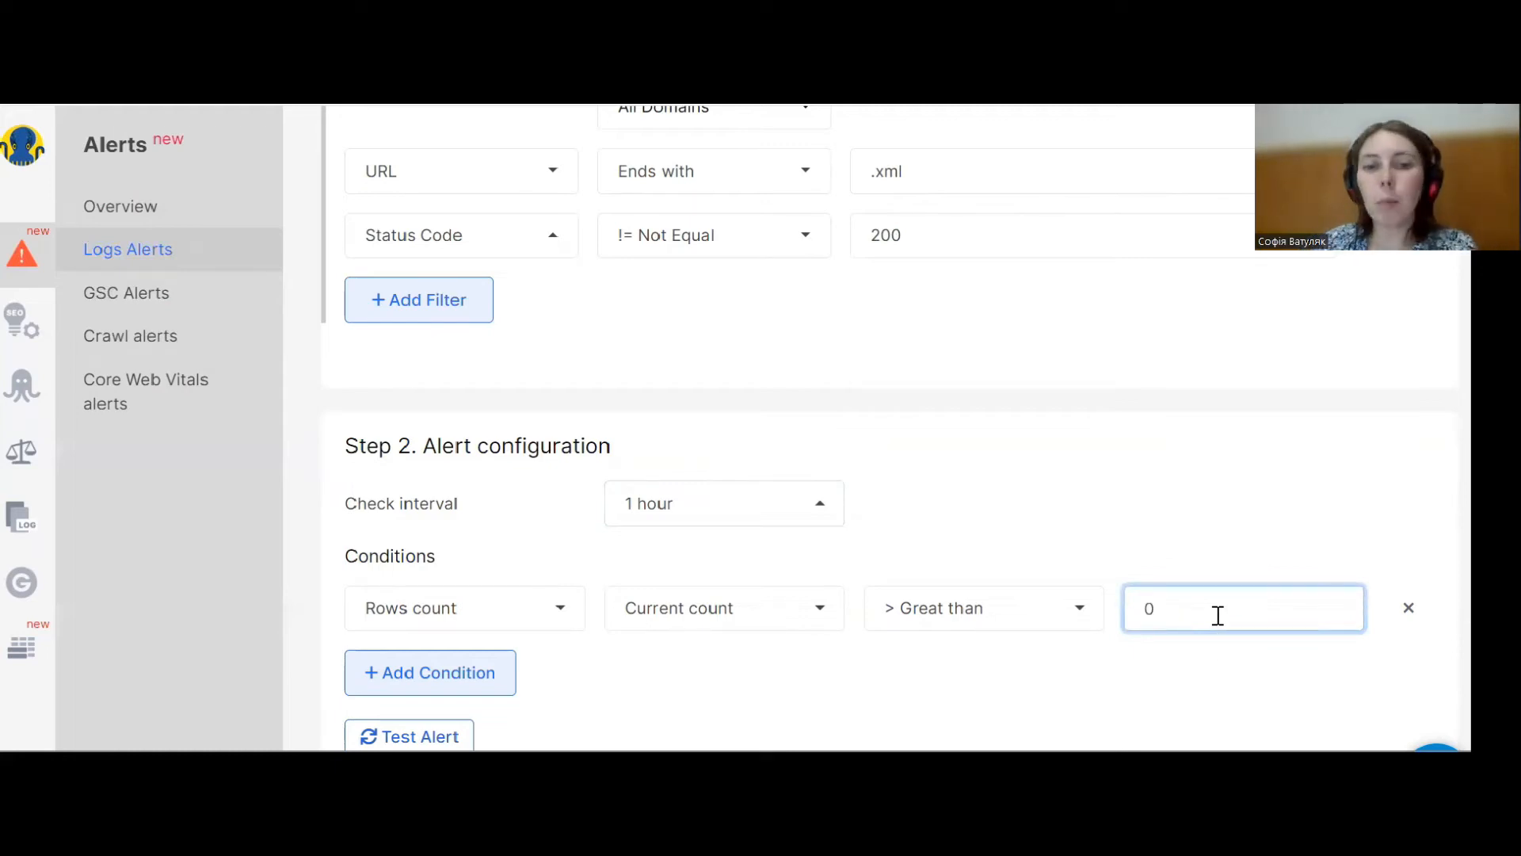
pyautogui.click(1095, 652)
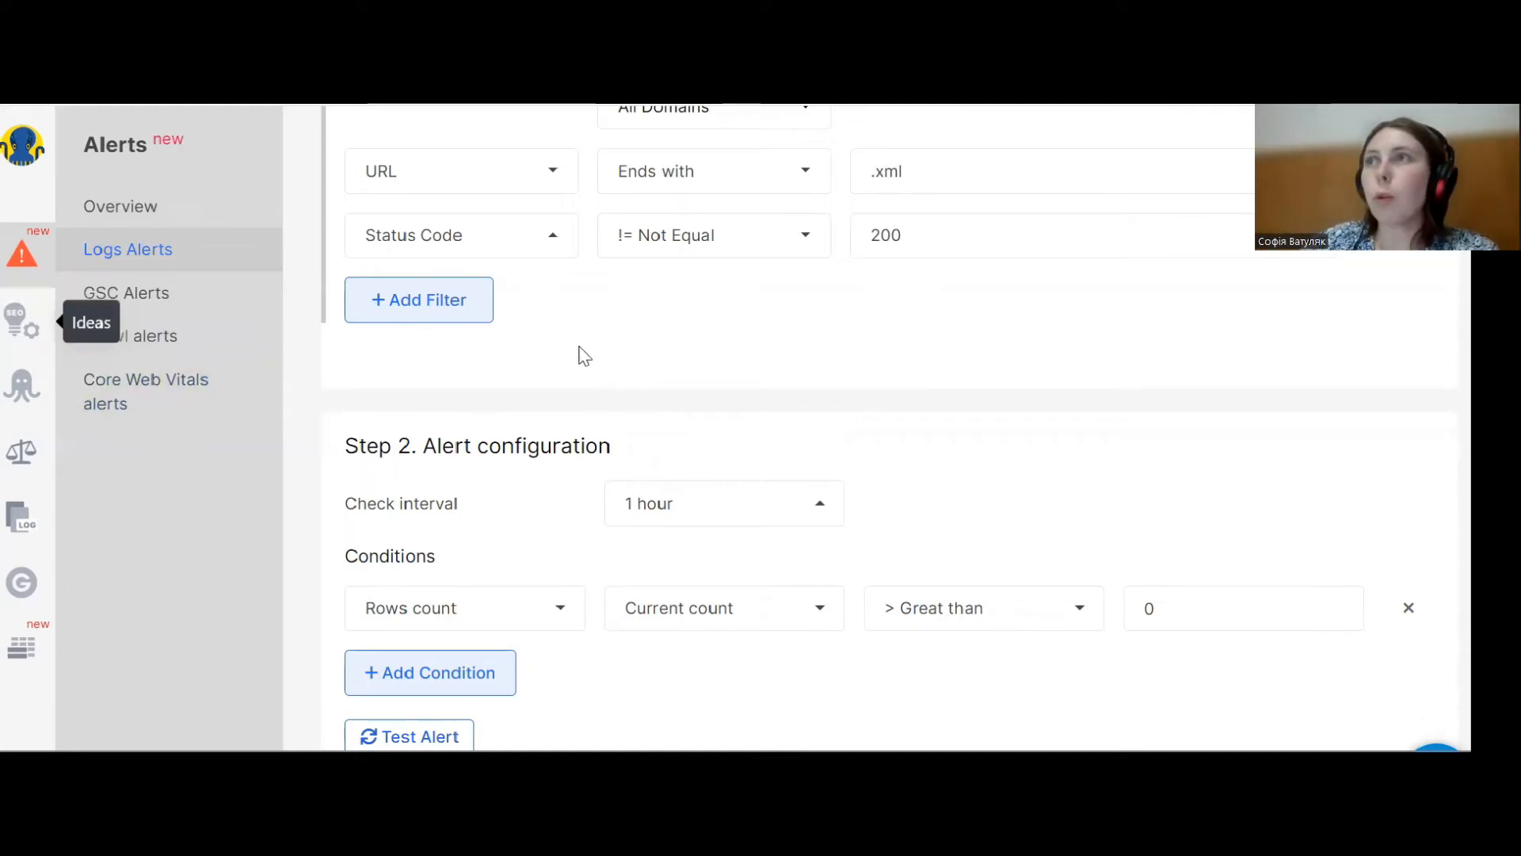
# Leave the draft alert and start another new raw logs alert from the Logs Alerts list.
pyautogui.click(176, 262)
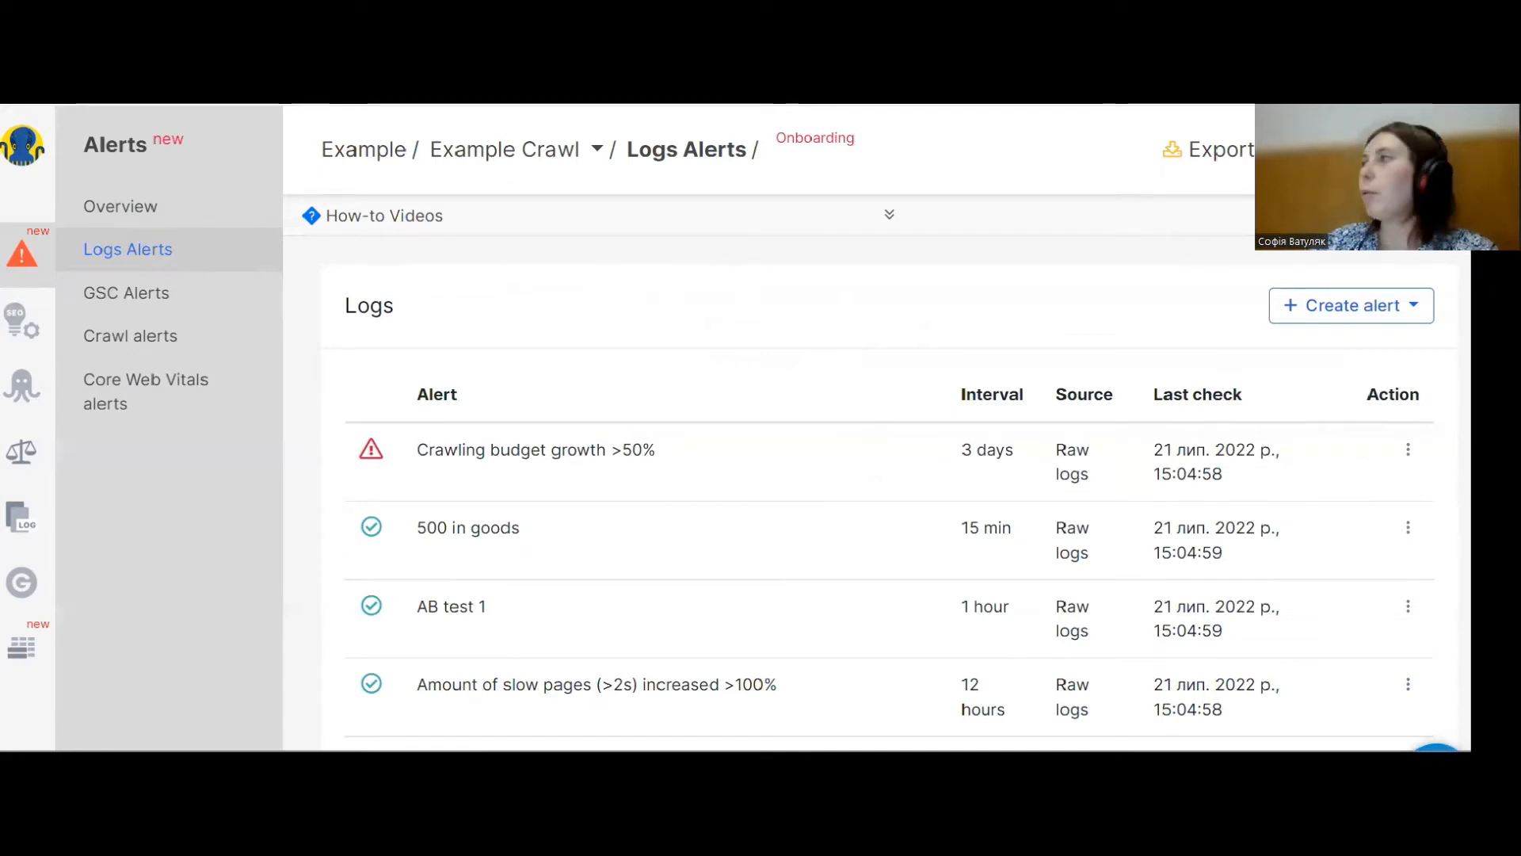
pyautogui.click(1349, 317)
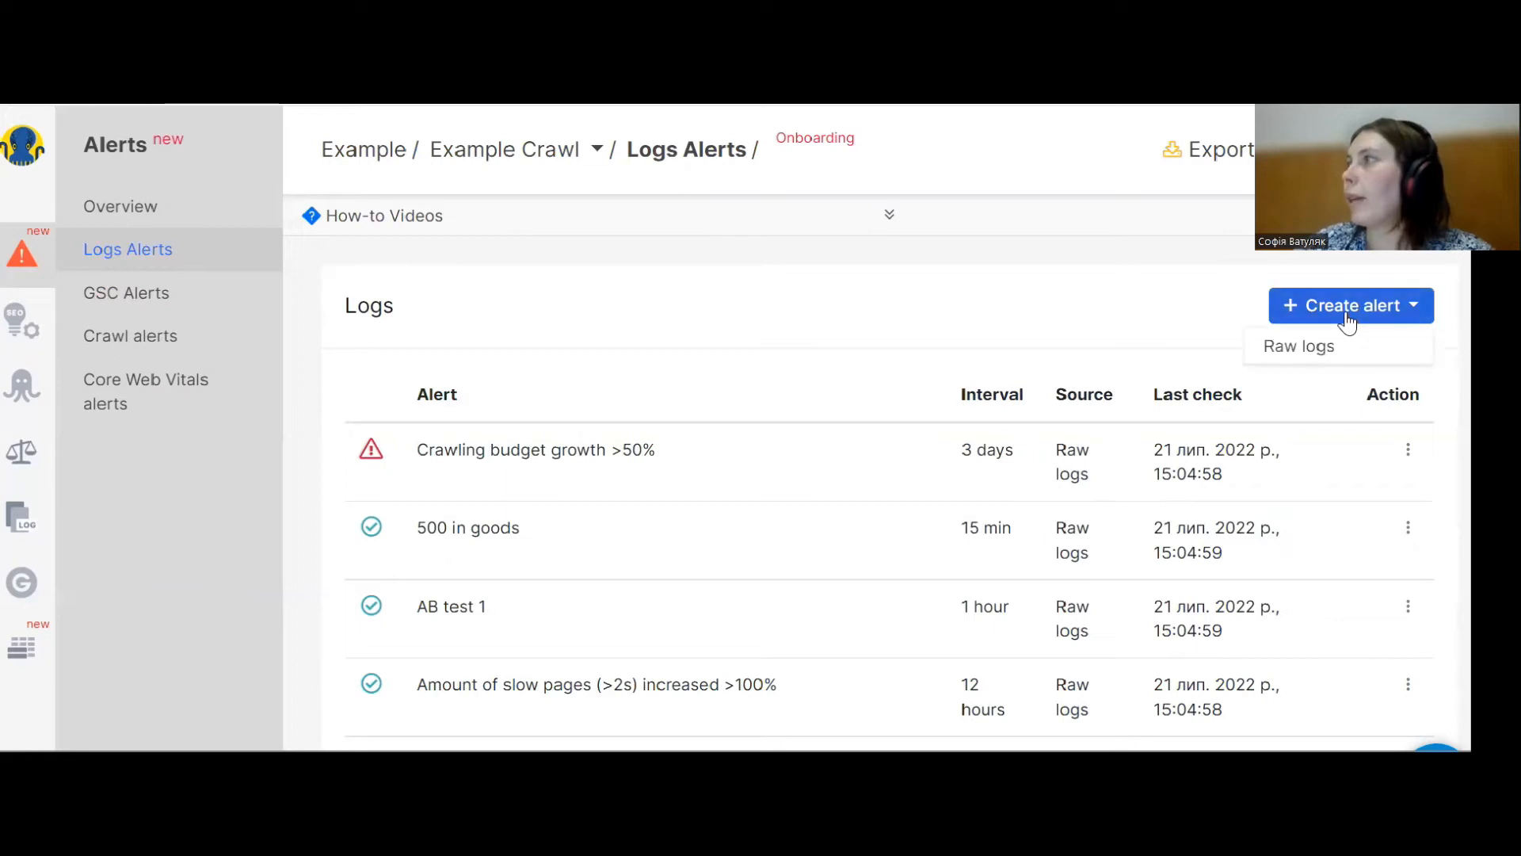
pyautogui.click(1318, 353)
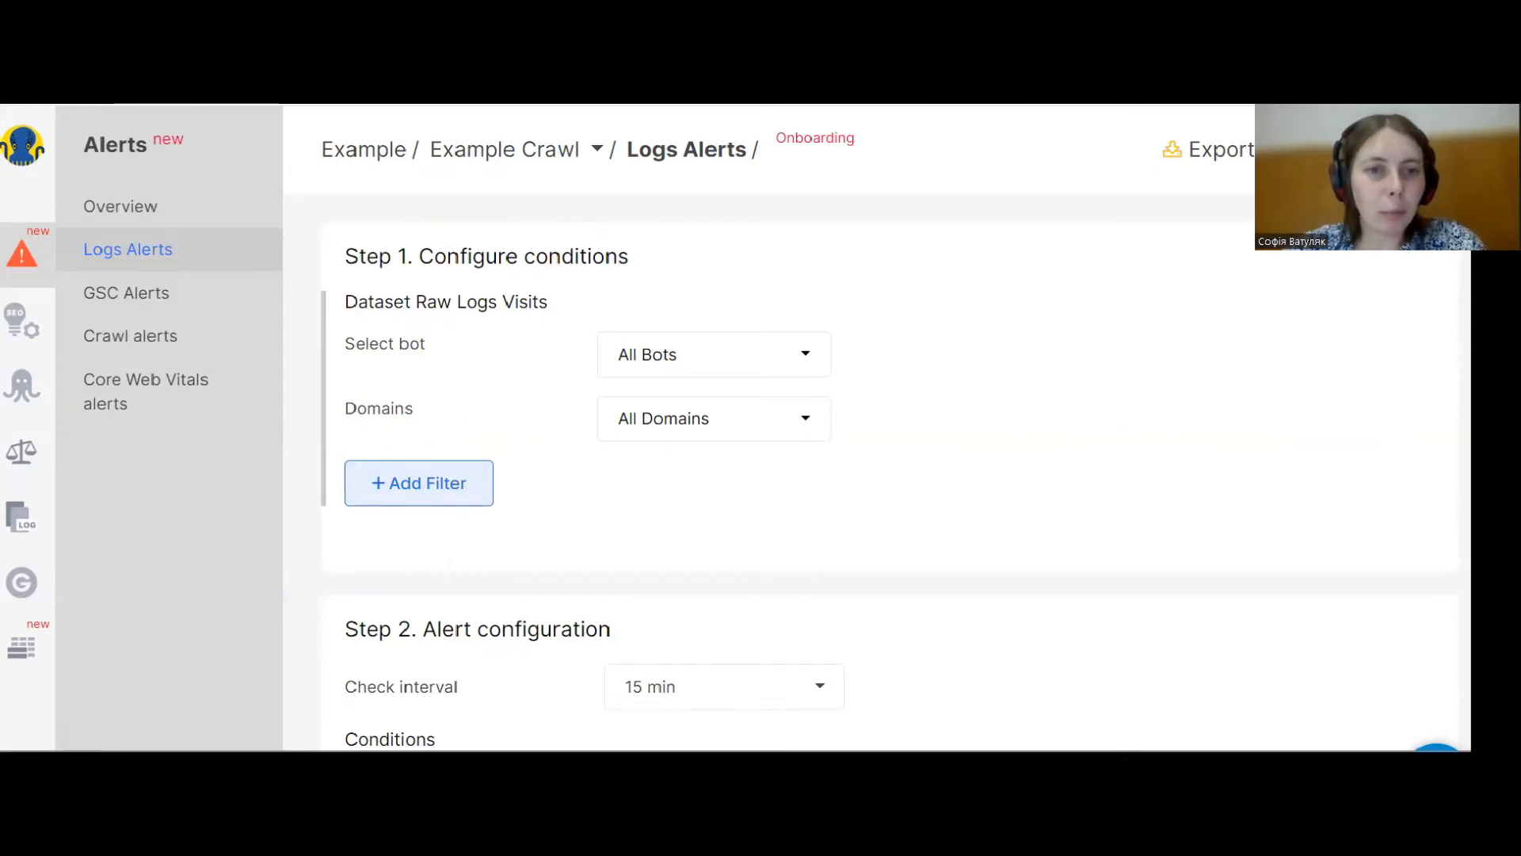
# Add a URL filter ending with the pasted list /most-popular-page-1, /most-popular-page-2 and /most-popular-page-3.
pyautogui.click(428, 479)
pyautogui.click(717, 482)
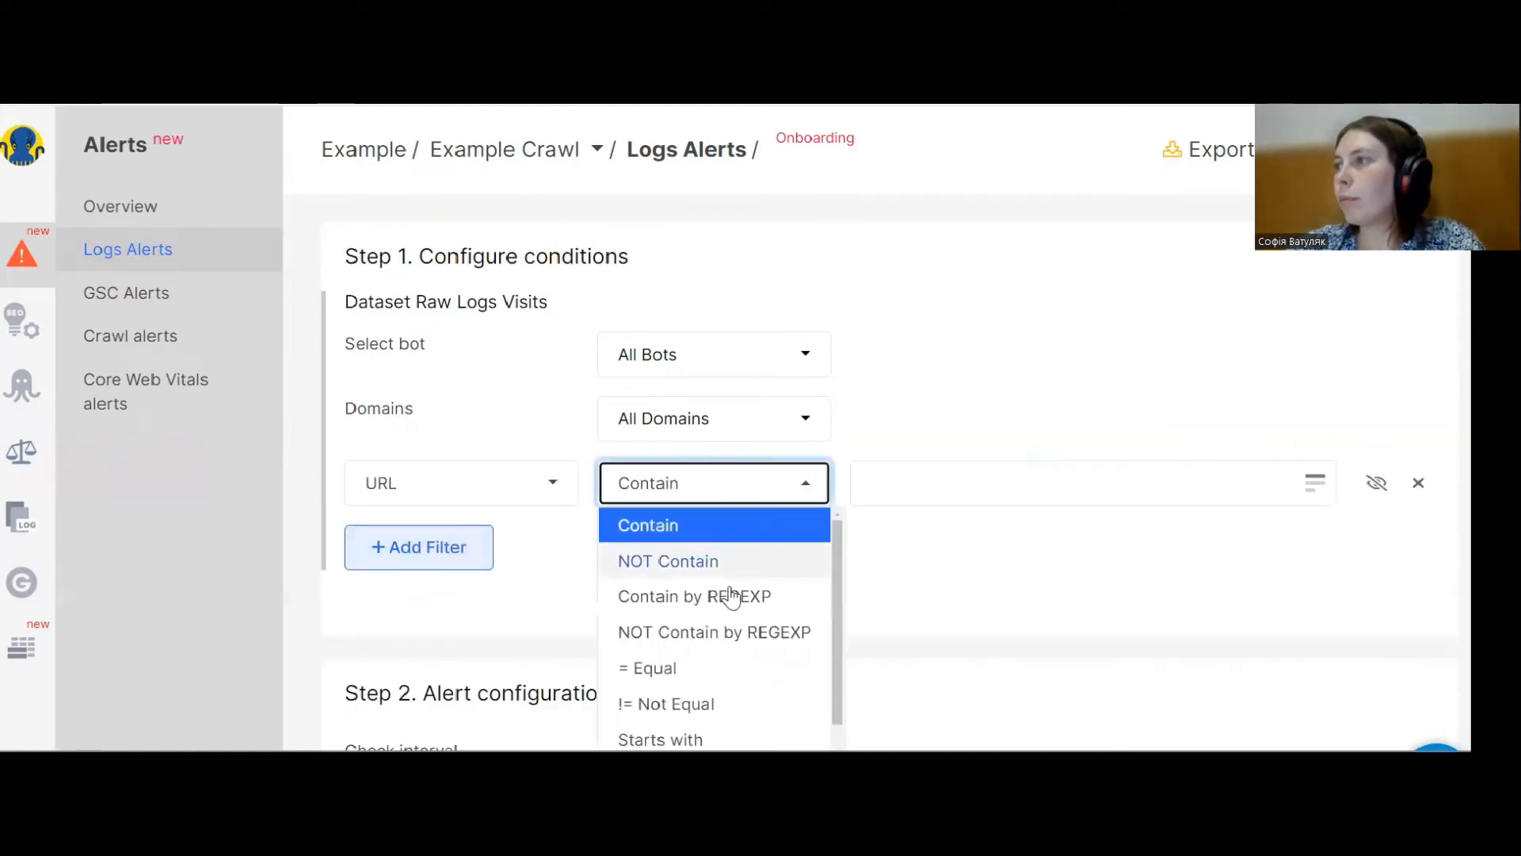
pyautogui.scroll(-1, 702, 699)
pyautogui.click(702, 697)
pyautogui.click(1317, 486)
pyautogui.click(972, 502)
pyautogui.write('/most-popular-page-1 /most-popular-page-2 /most-popular-page-3')
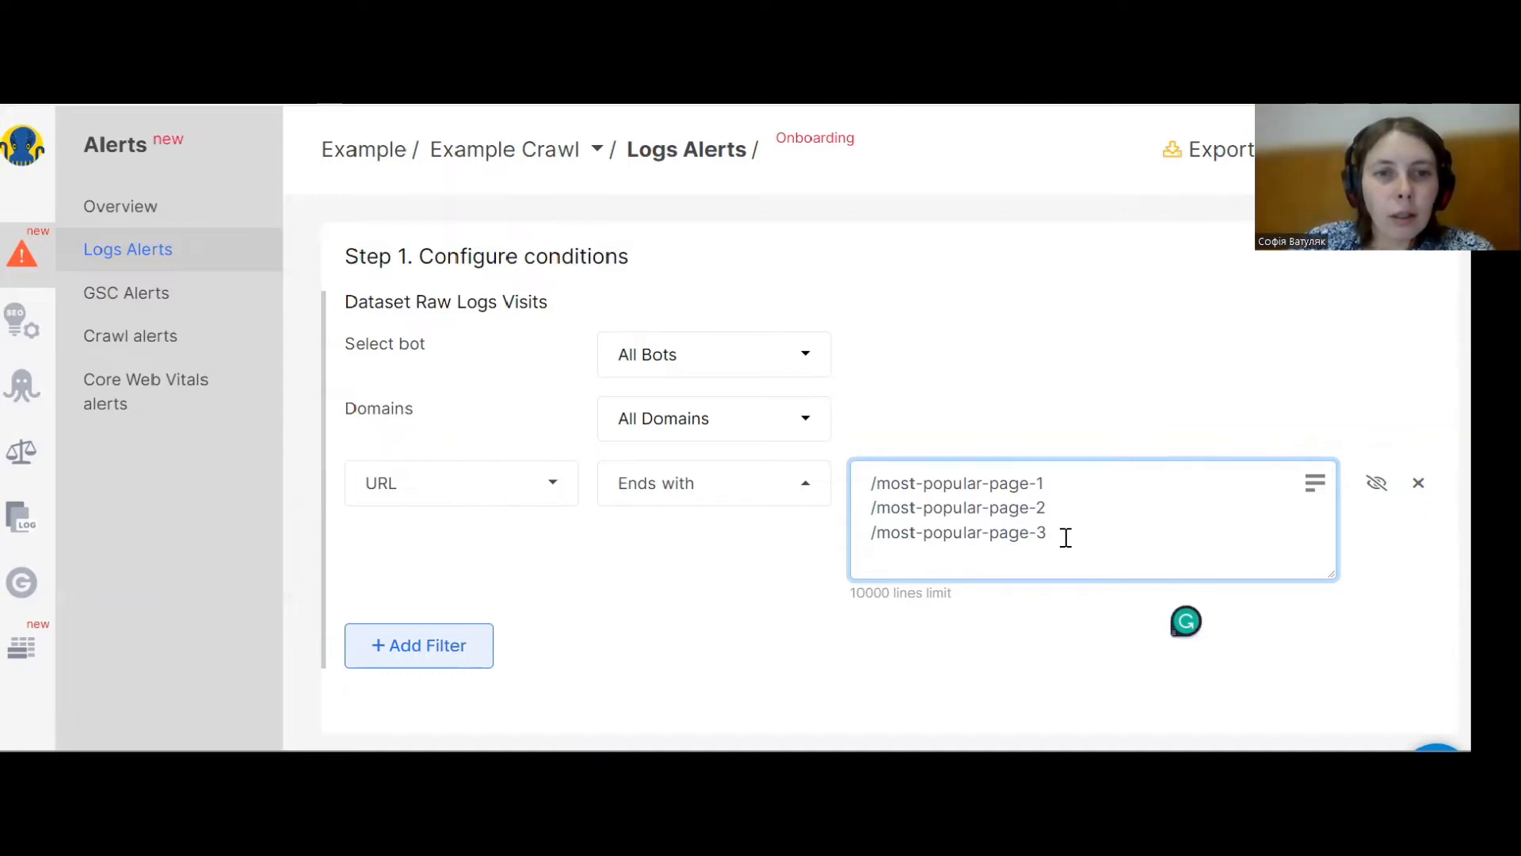
# Add a second filter requiring the Status Code to equal 503.
pyautogui.click(421, 659)
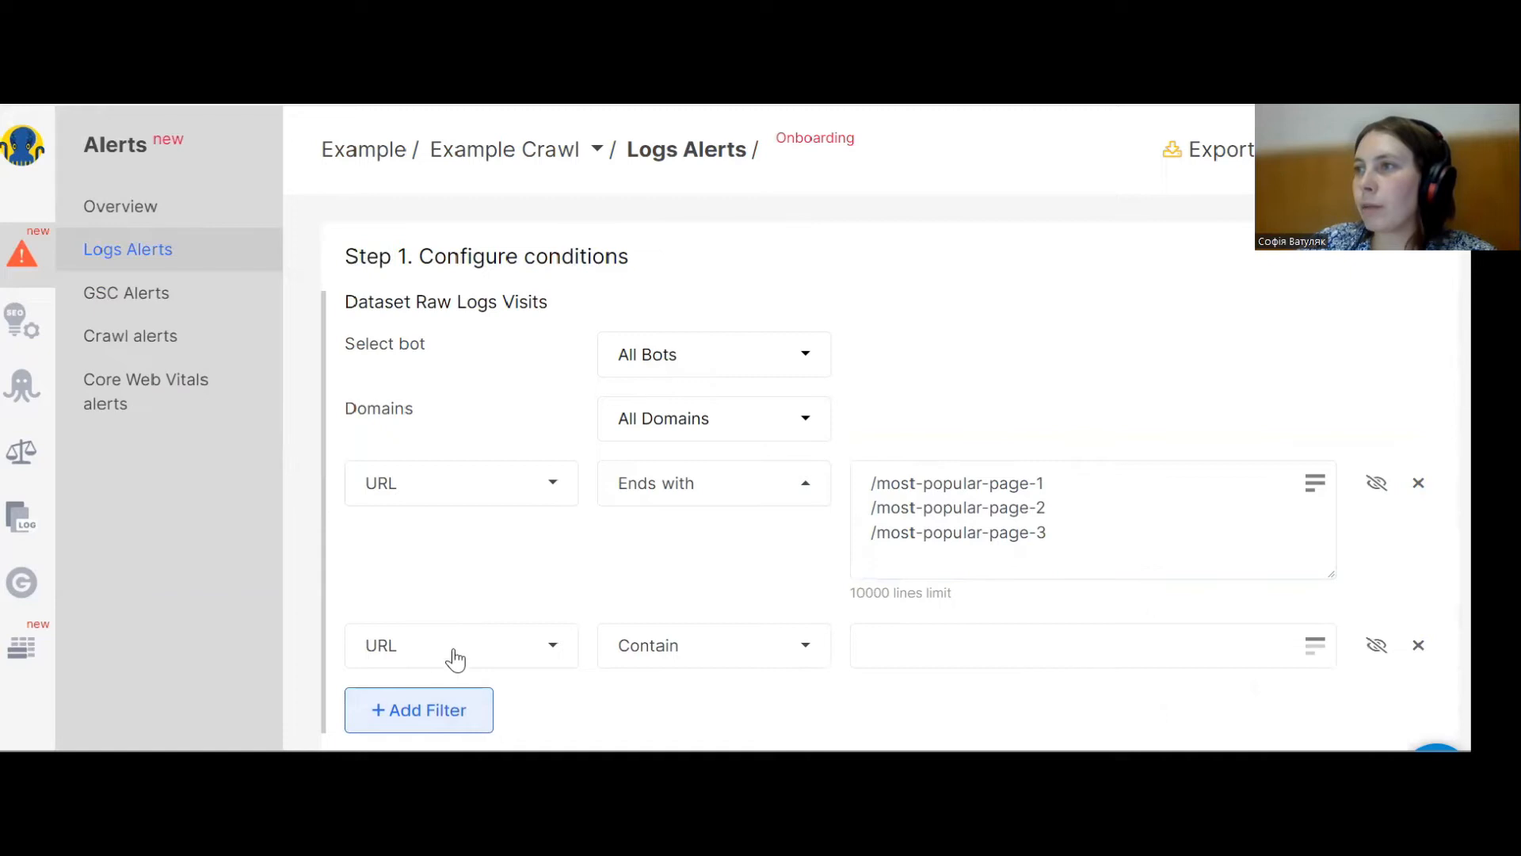
pyautogui.click(454, 658)
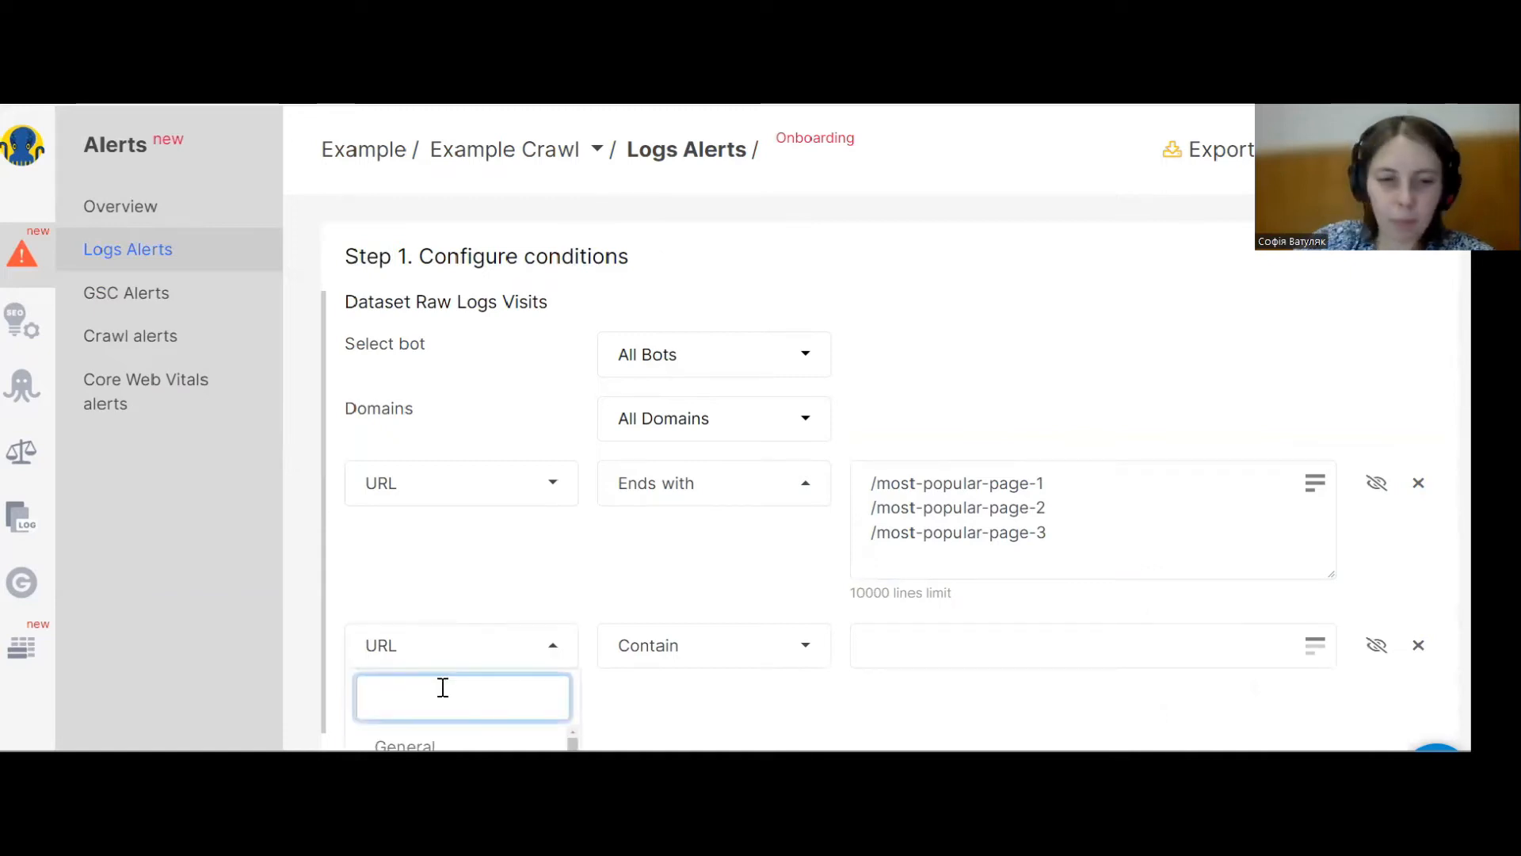
pyautogui.write('st')
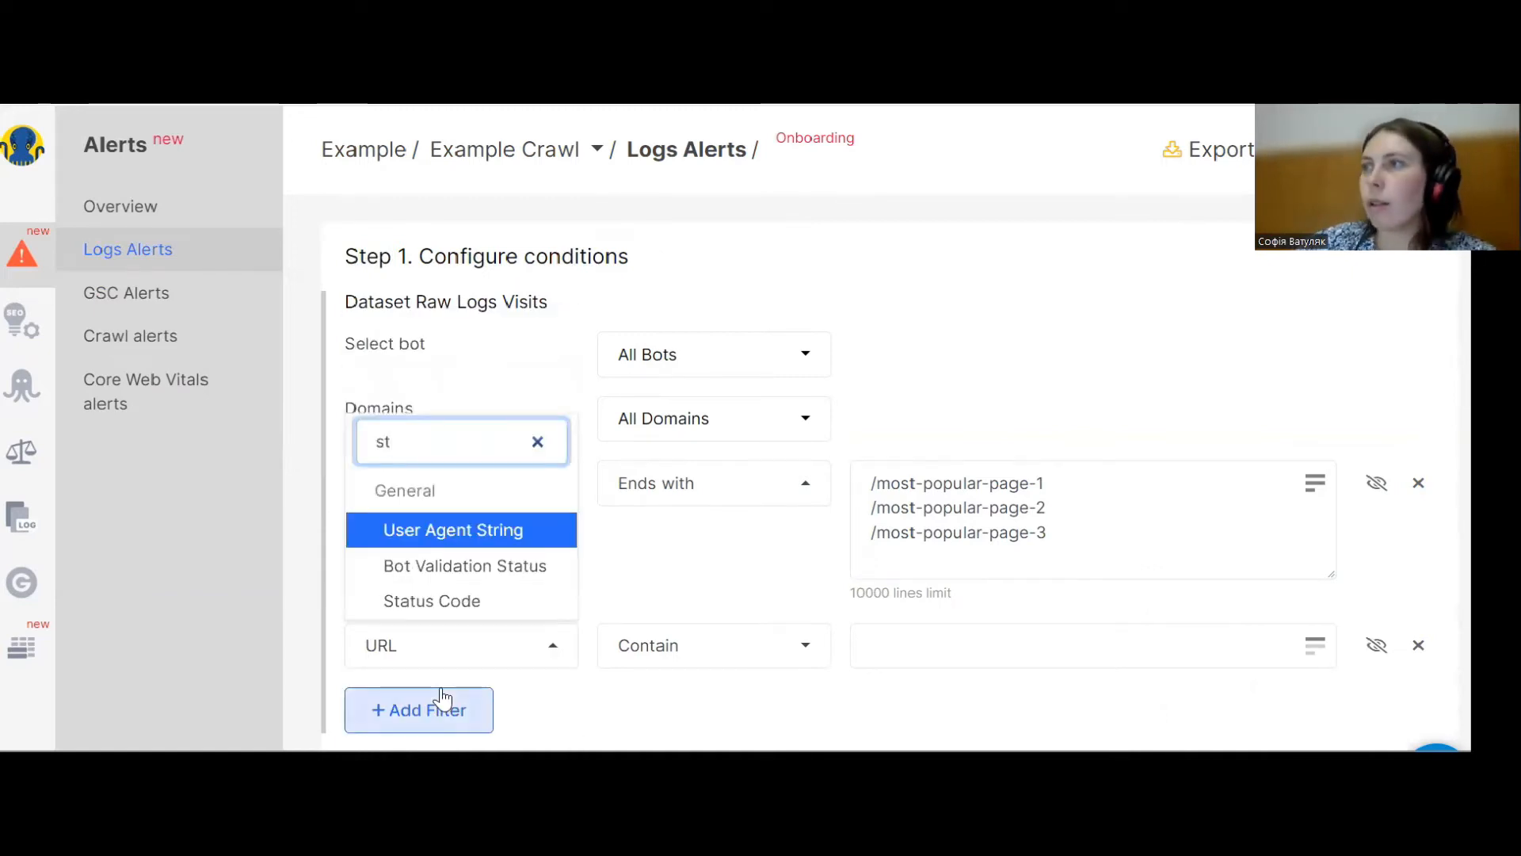
pyautogui.click(502, 602)
pyautogui.click(690, 650)
pyautogui.click(907, 644)
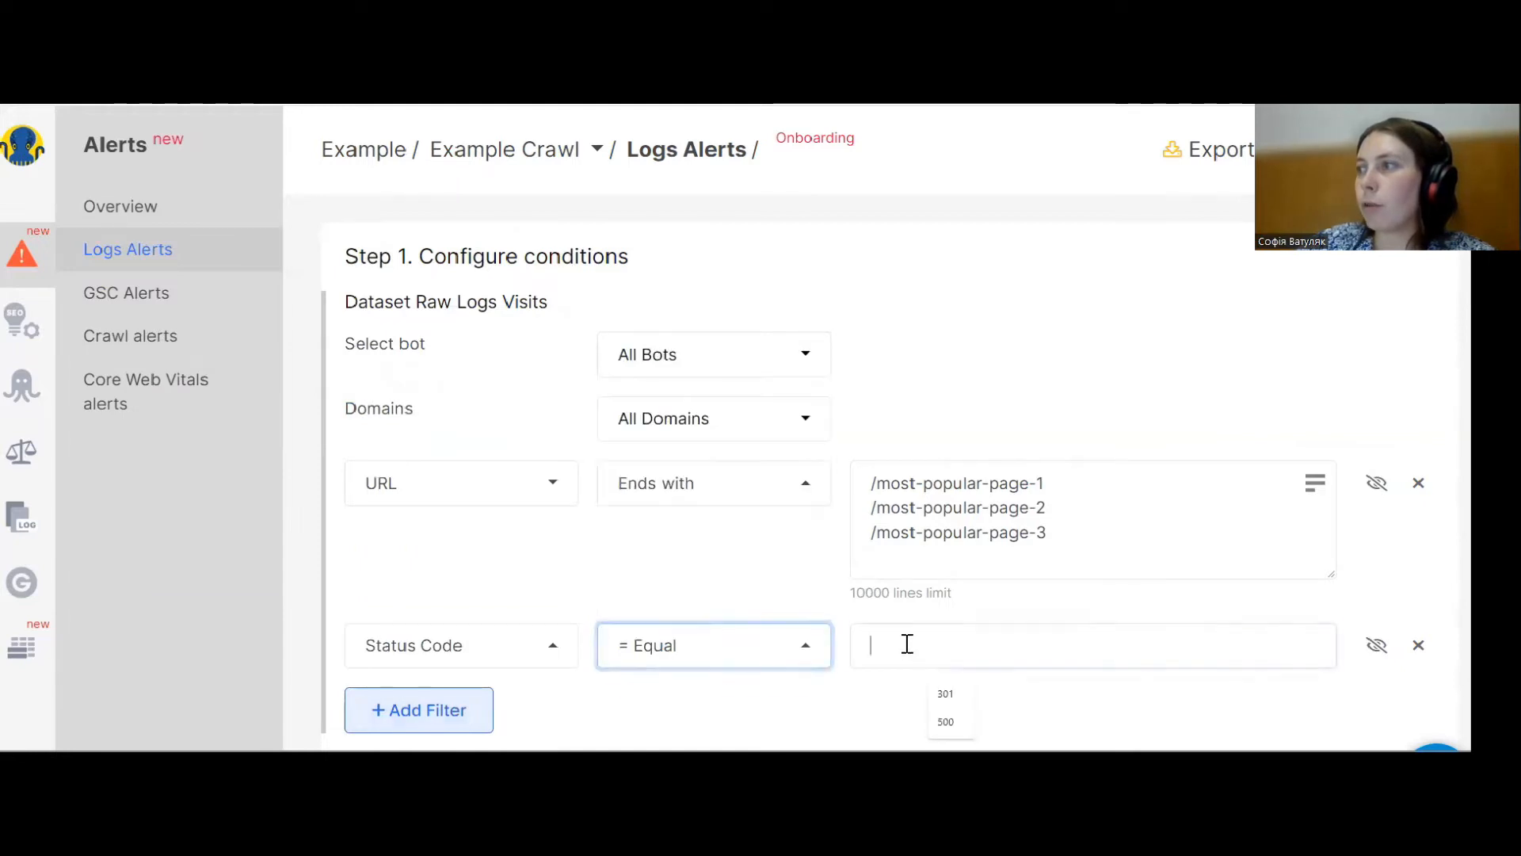
pyautogui.write('503')
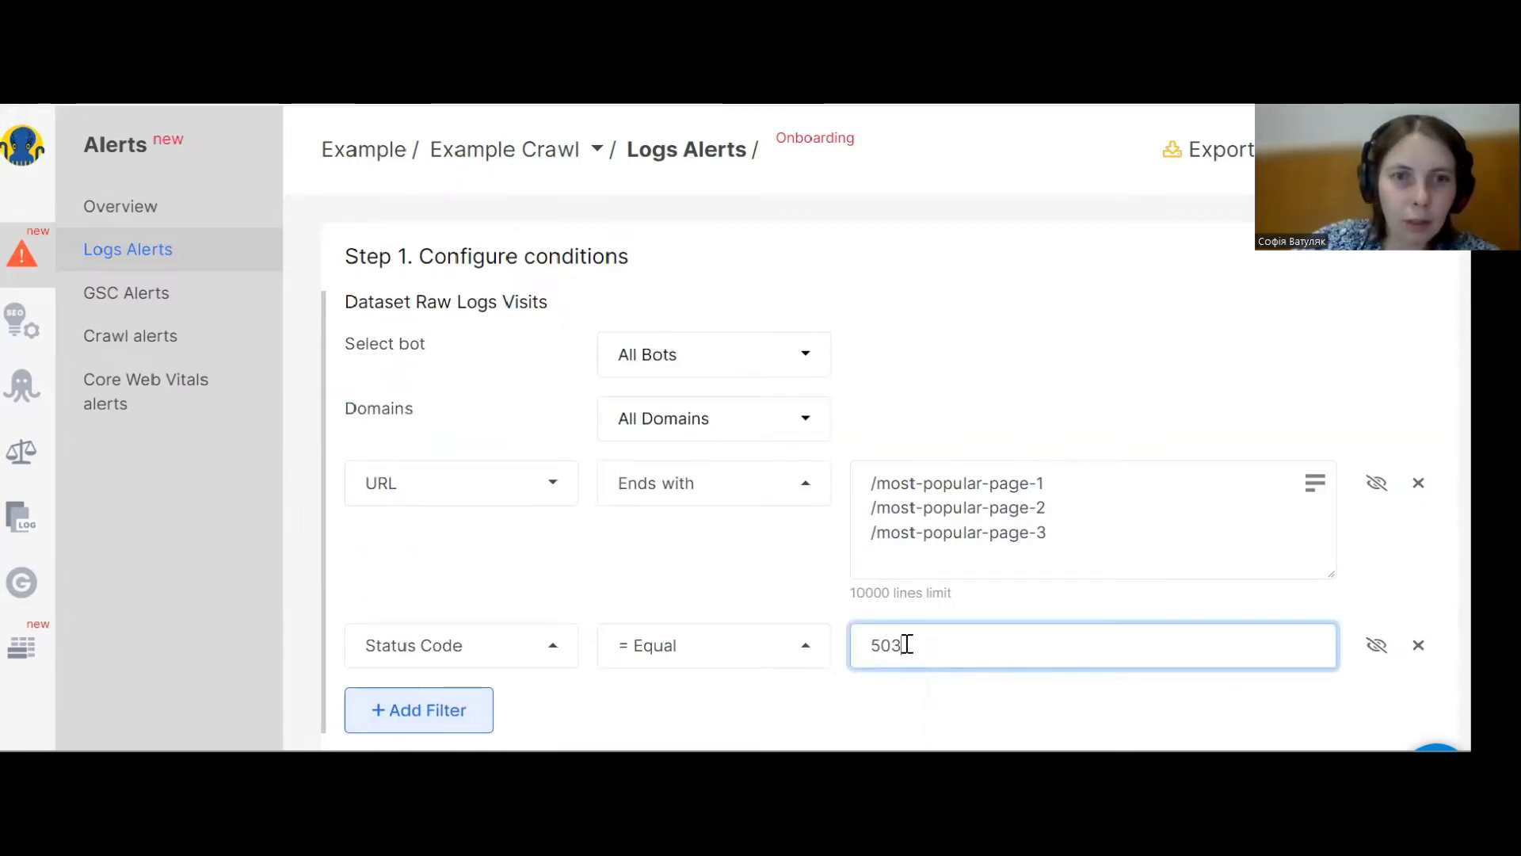
# Restrict the alert's bot selection to Googlebot Search.
pyautogui.click(680, 364)
pyautogui.click(719, 325)
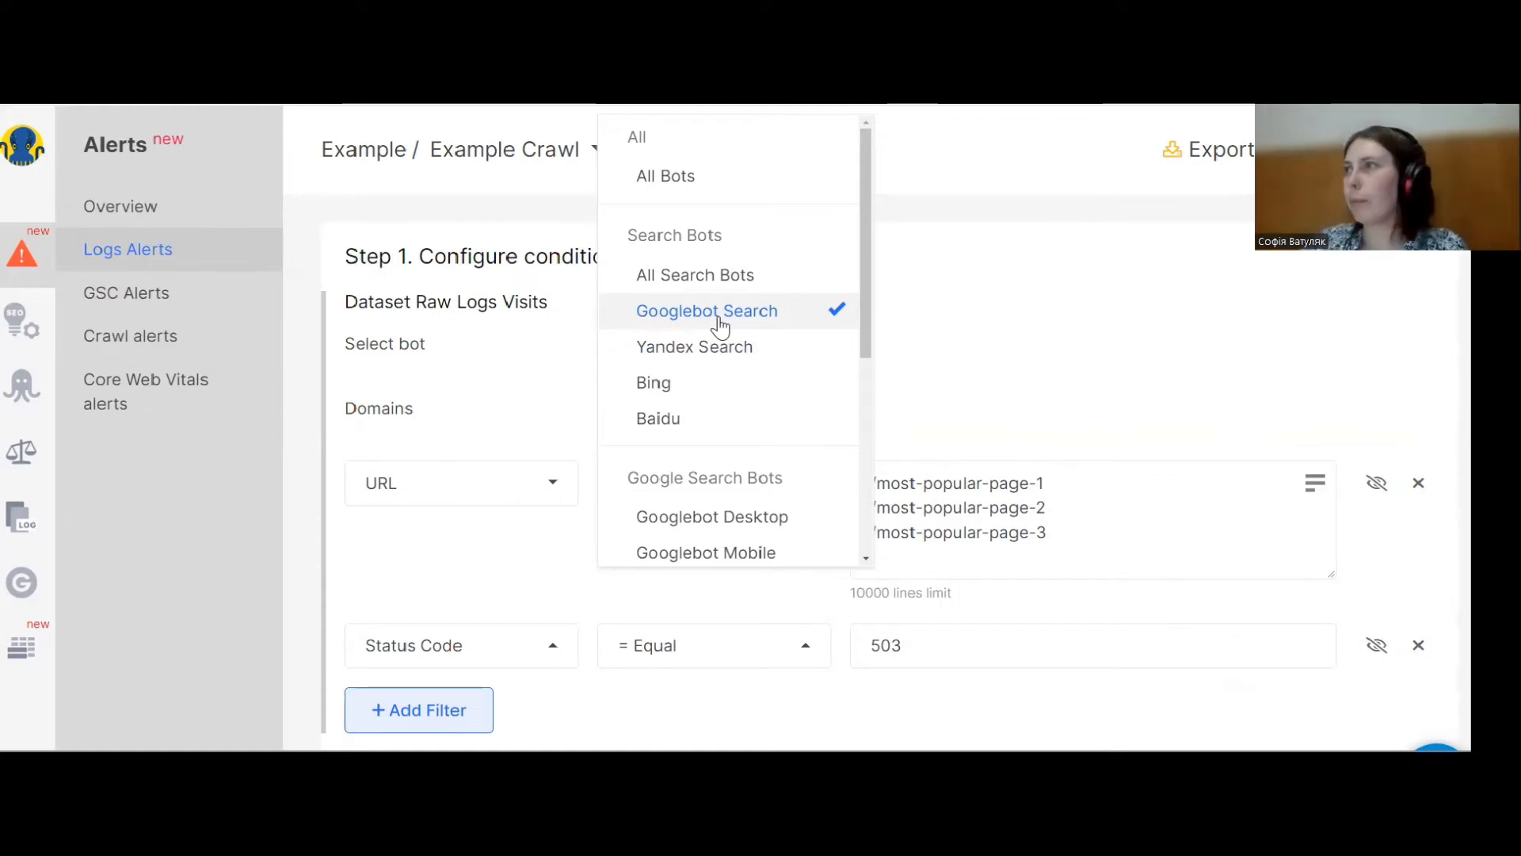
pyautogui.click(1034, 336)
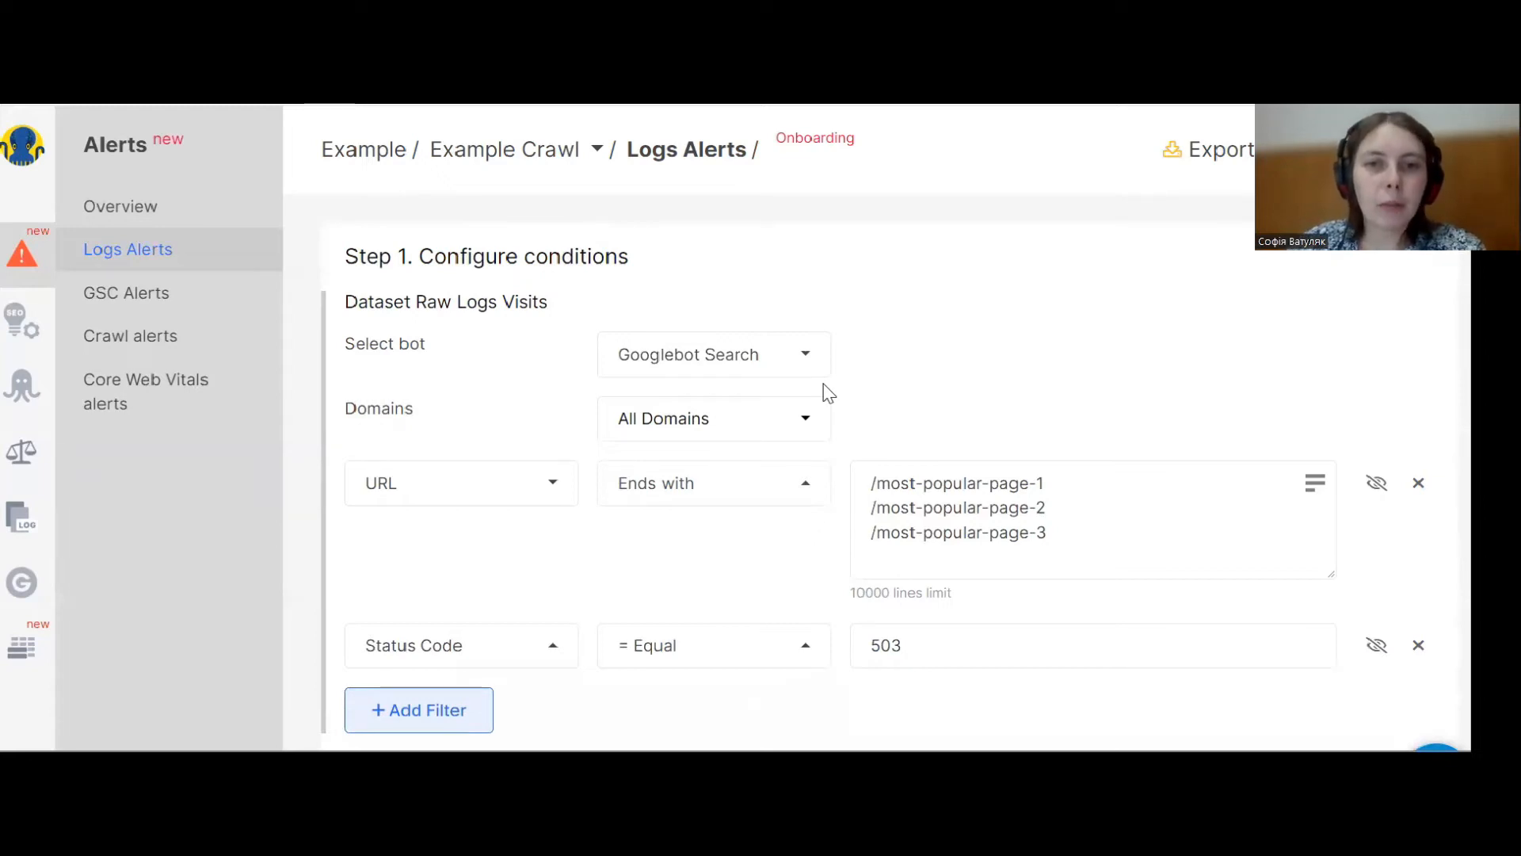
# Configure a 1 hour check interval with a rows count greater than 0 condition.
pyautogui.scroll(-5, 631, 438)
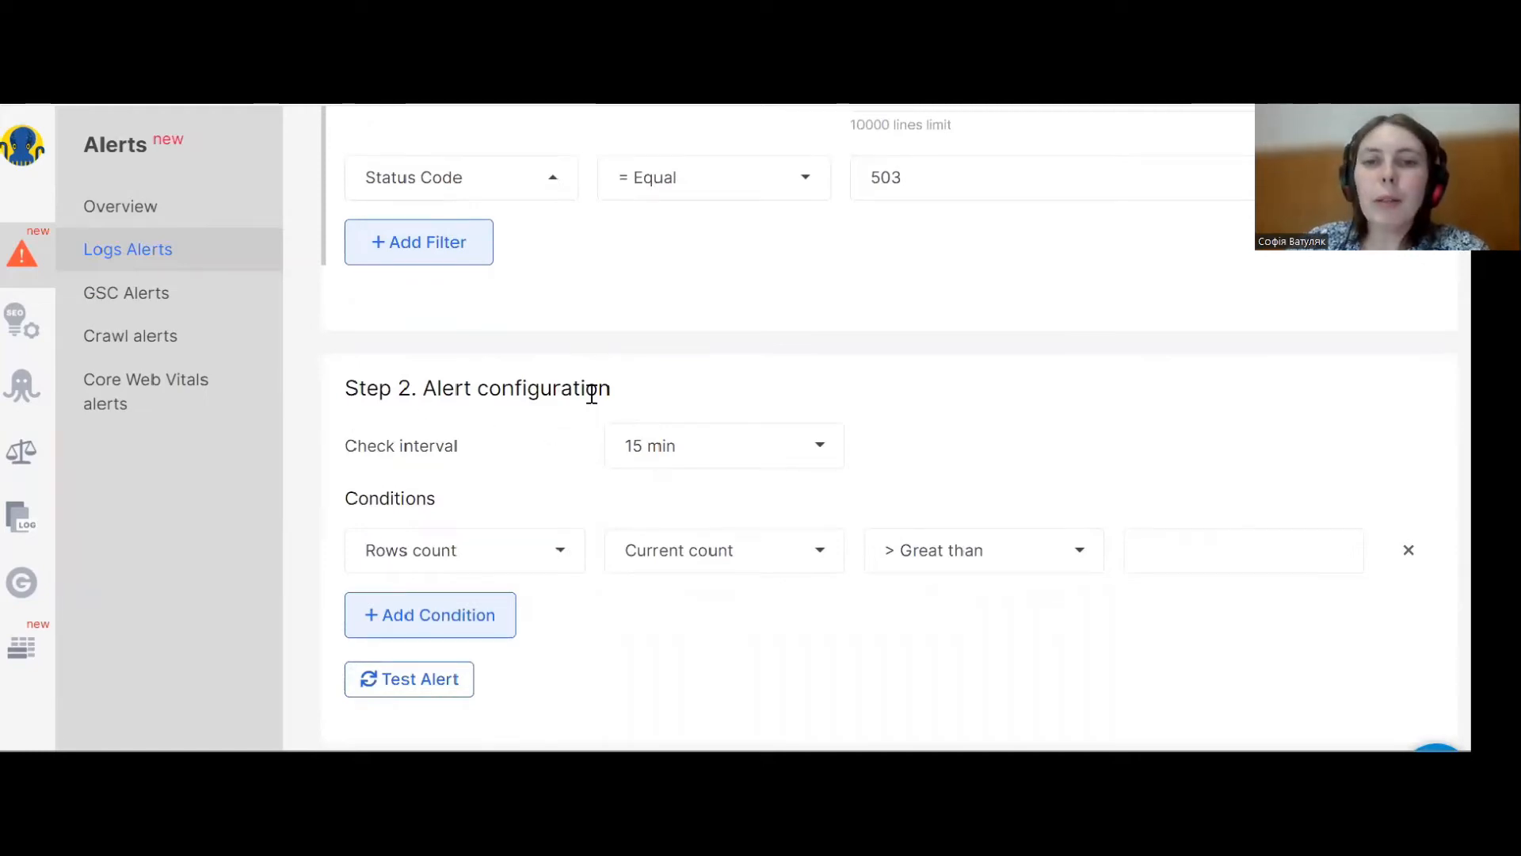
pyautogui.click(666, 453)
pyautogui.click(639, 487)
pyautogui.click(670, 452)
pyautogui.click(667, 523)
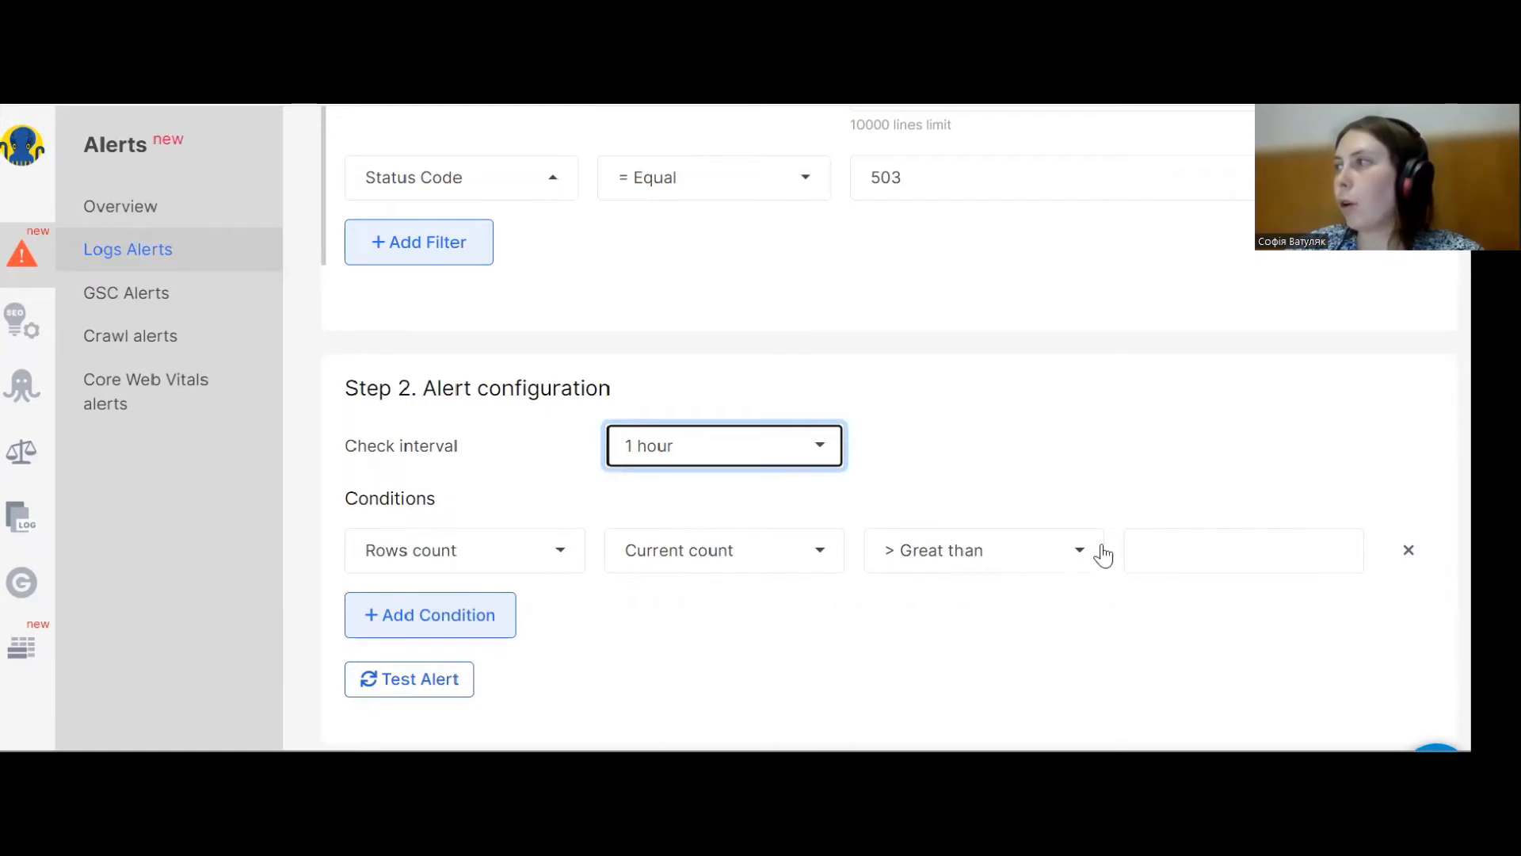
pyautogui.click(1142, 557)
pyautogui.write('0')
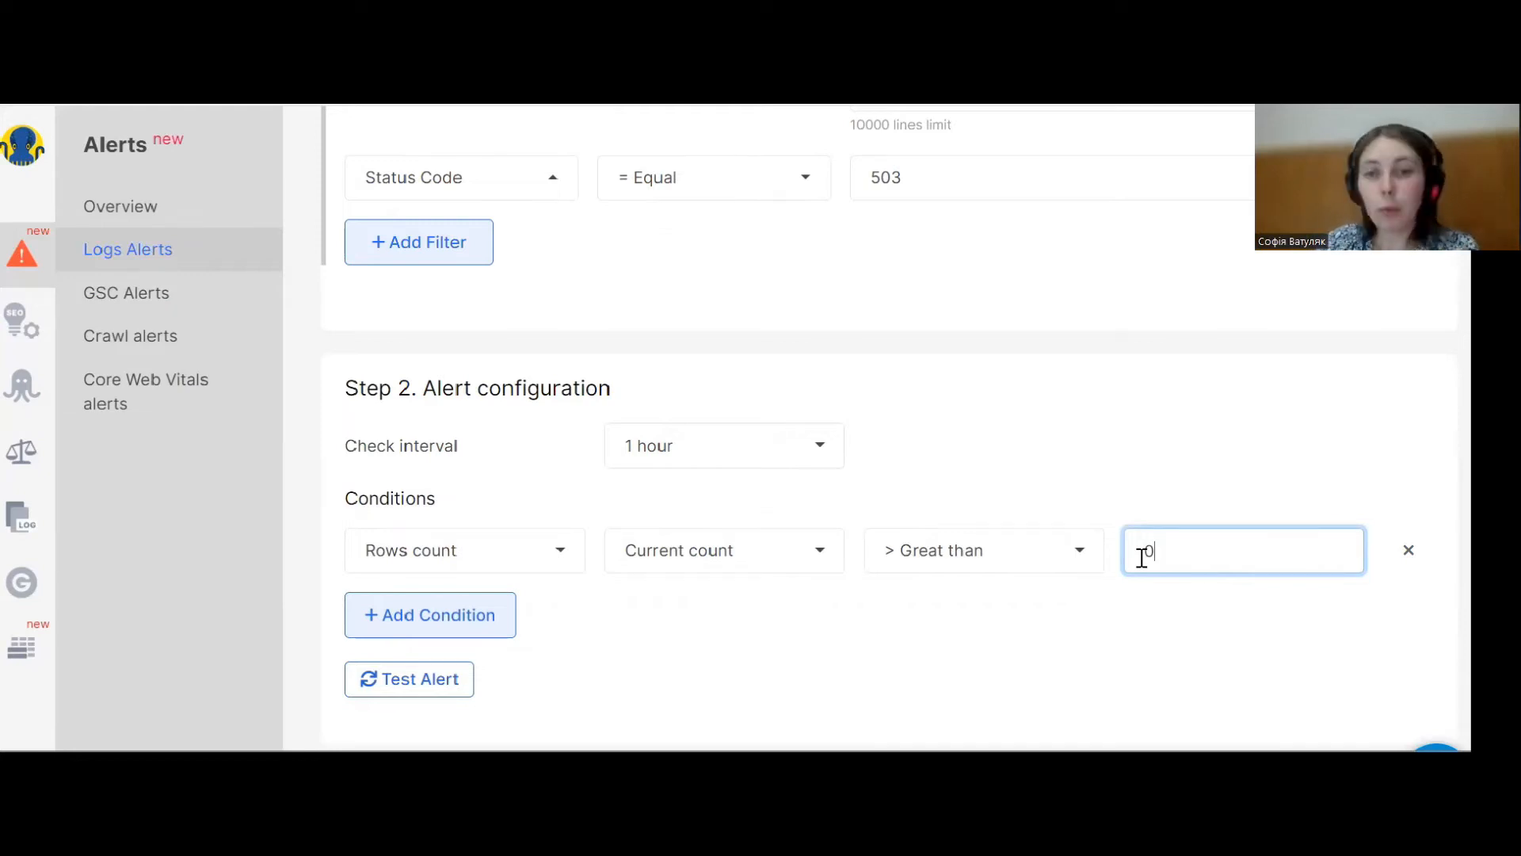
pyautogui.click(889, 630)
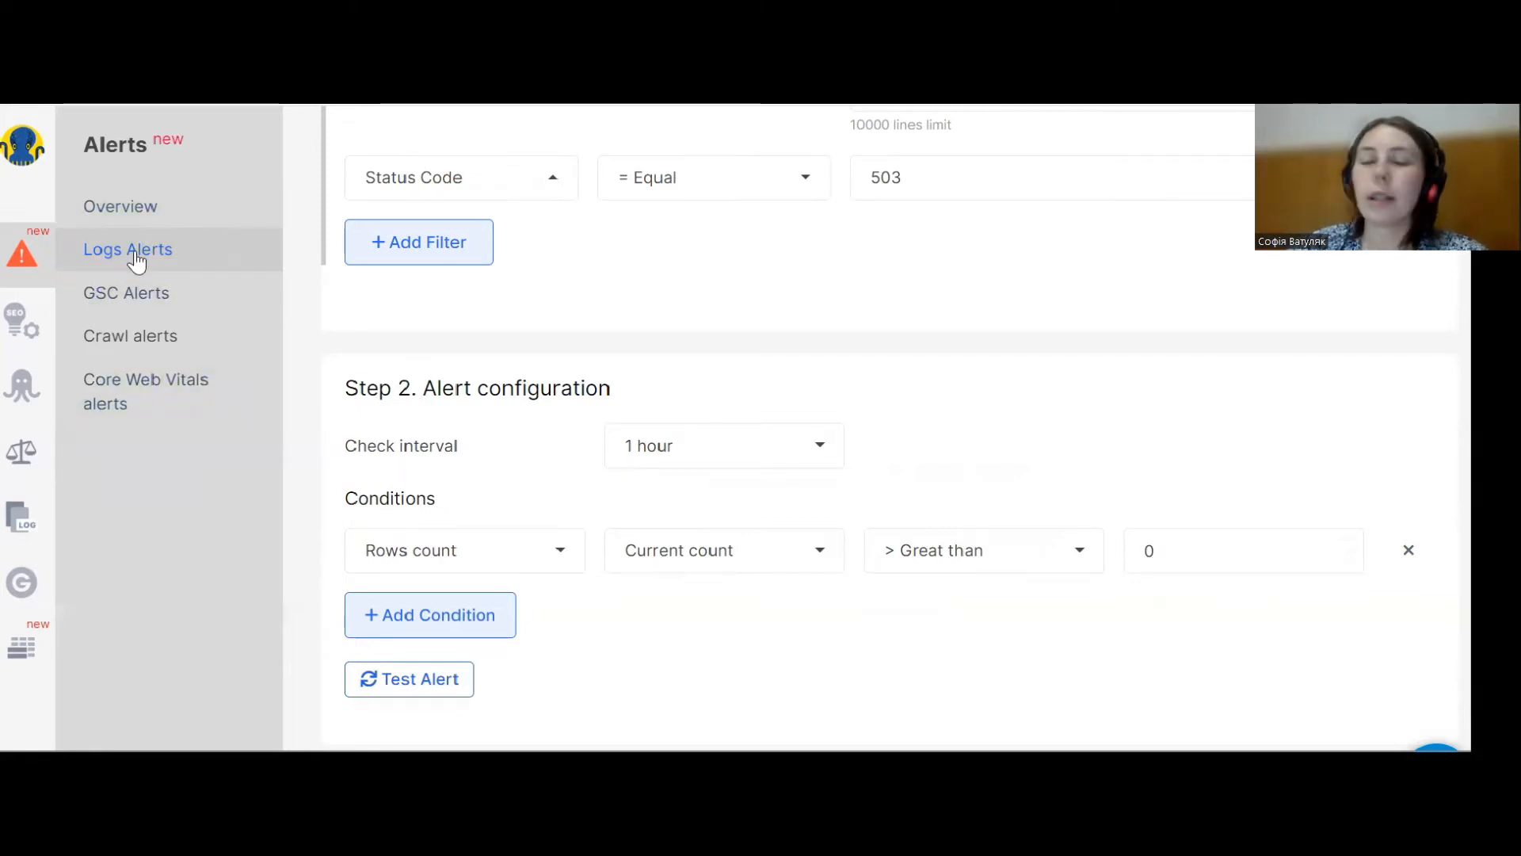
# Start a new raw-logs alert and select Googlebot Search and Baidu as the bots.
pyautogui.click(136, 252)
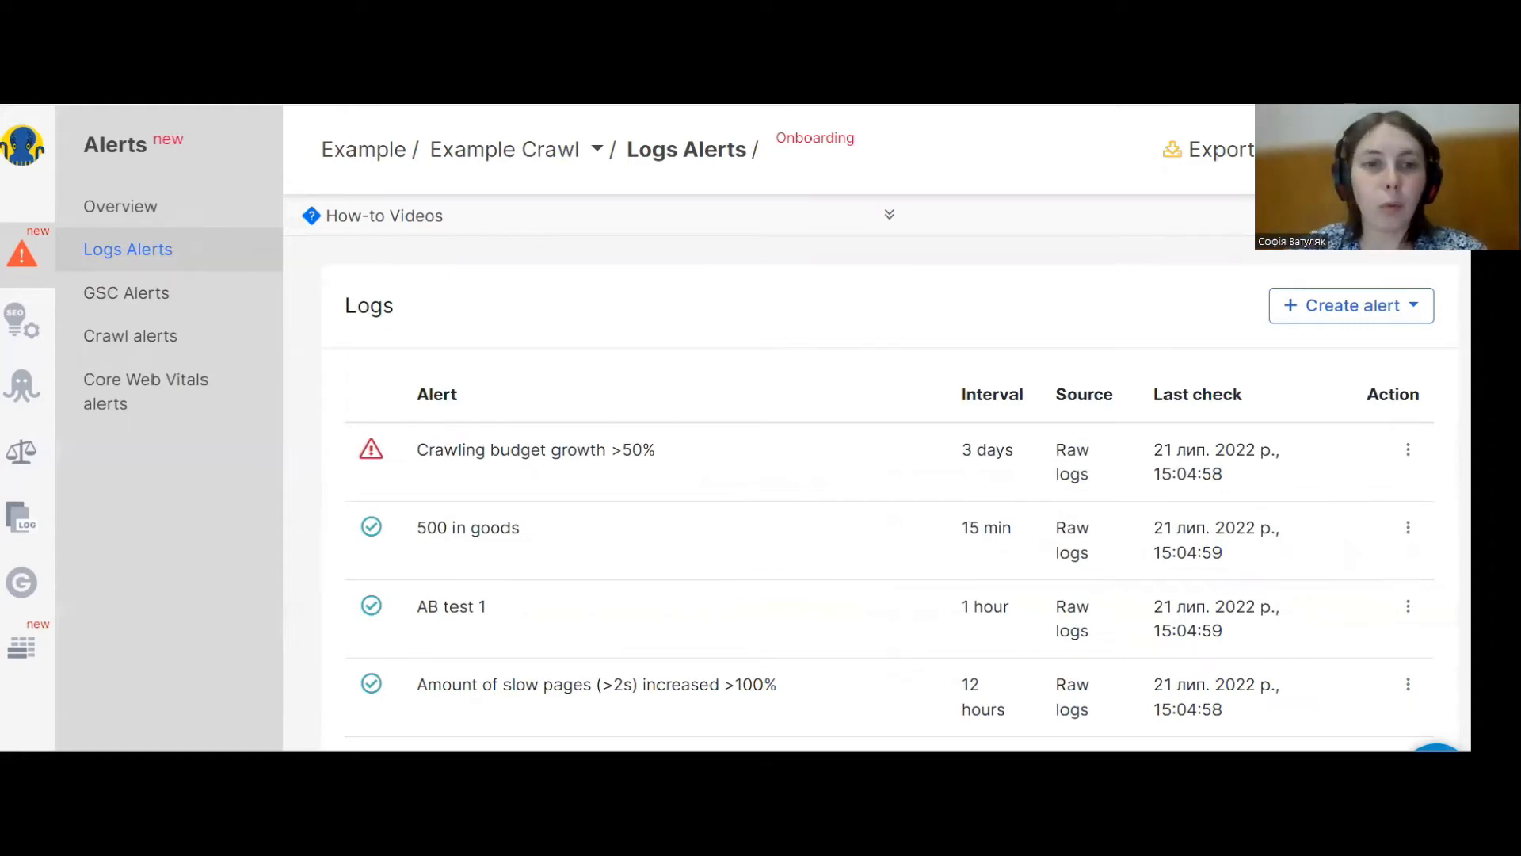
pyautogui.click(1387, 307)
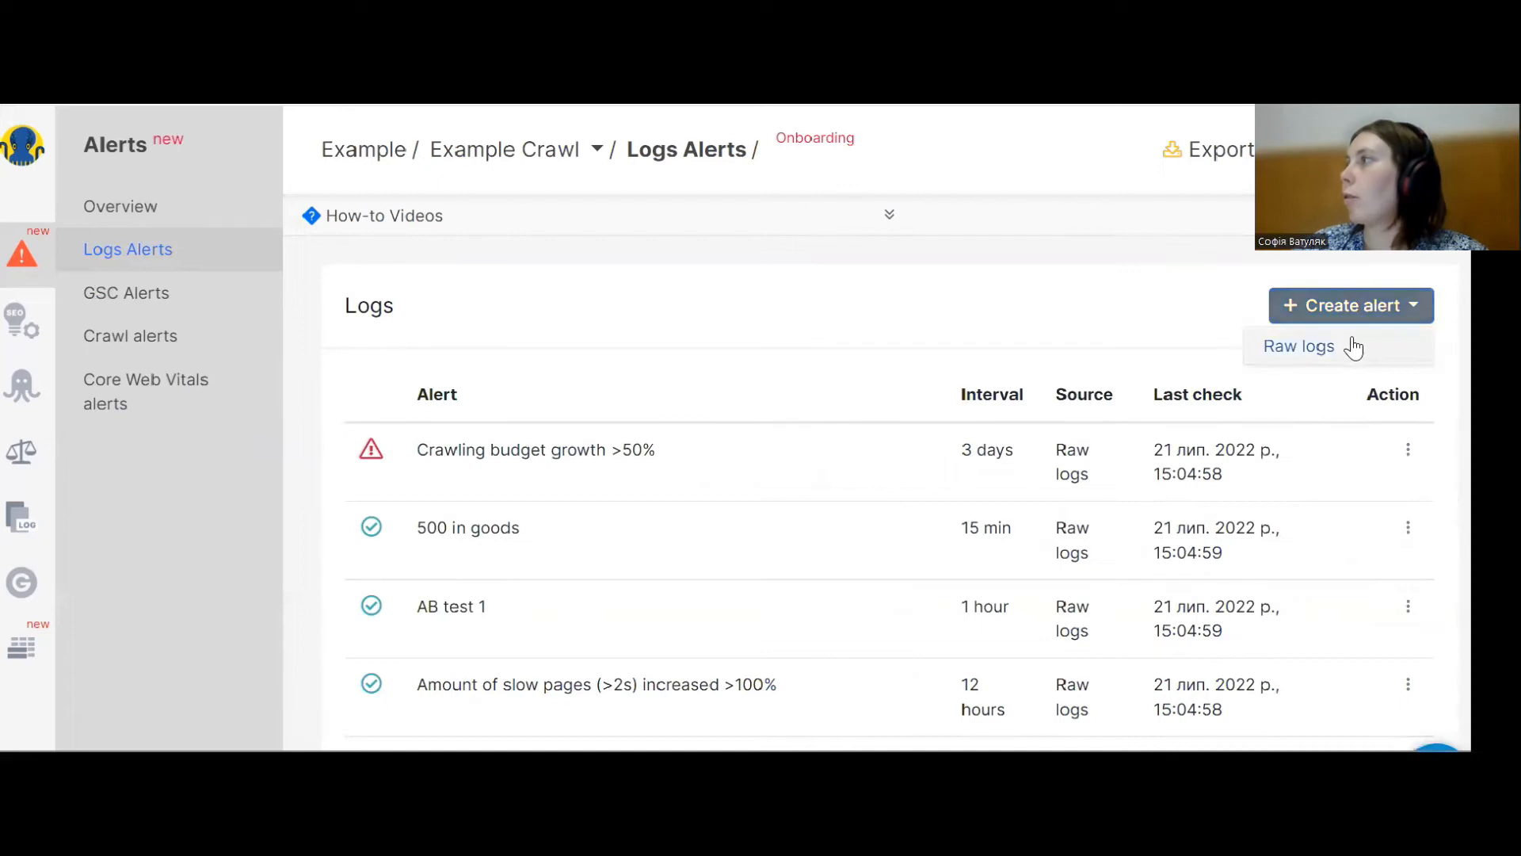
pyautogui.click(1351, 347)
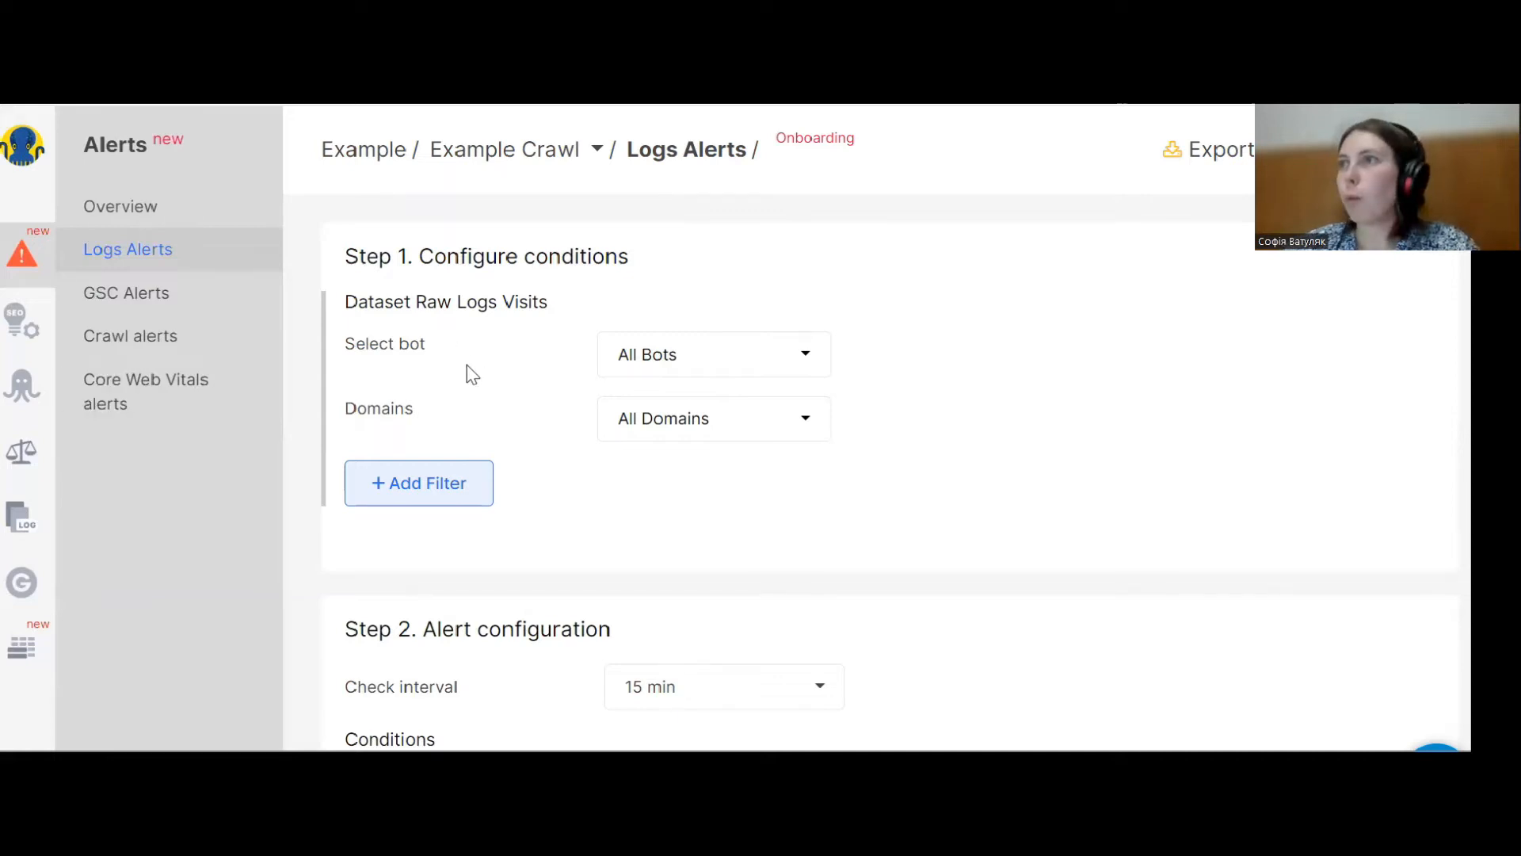
pyautogui.click(693, 354)
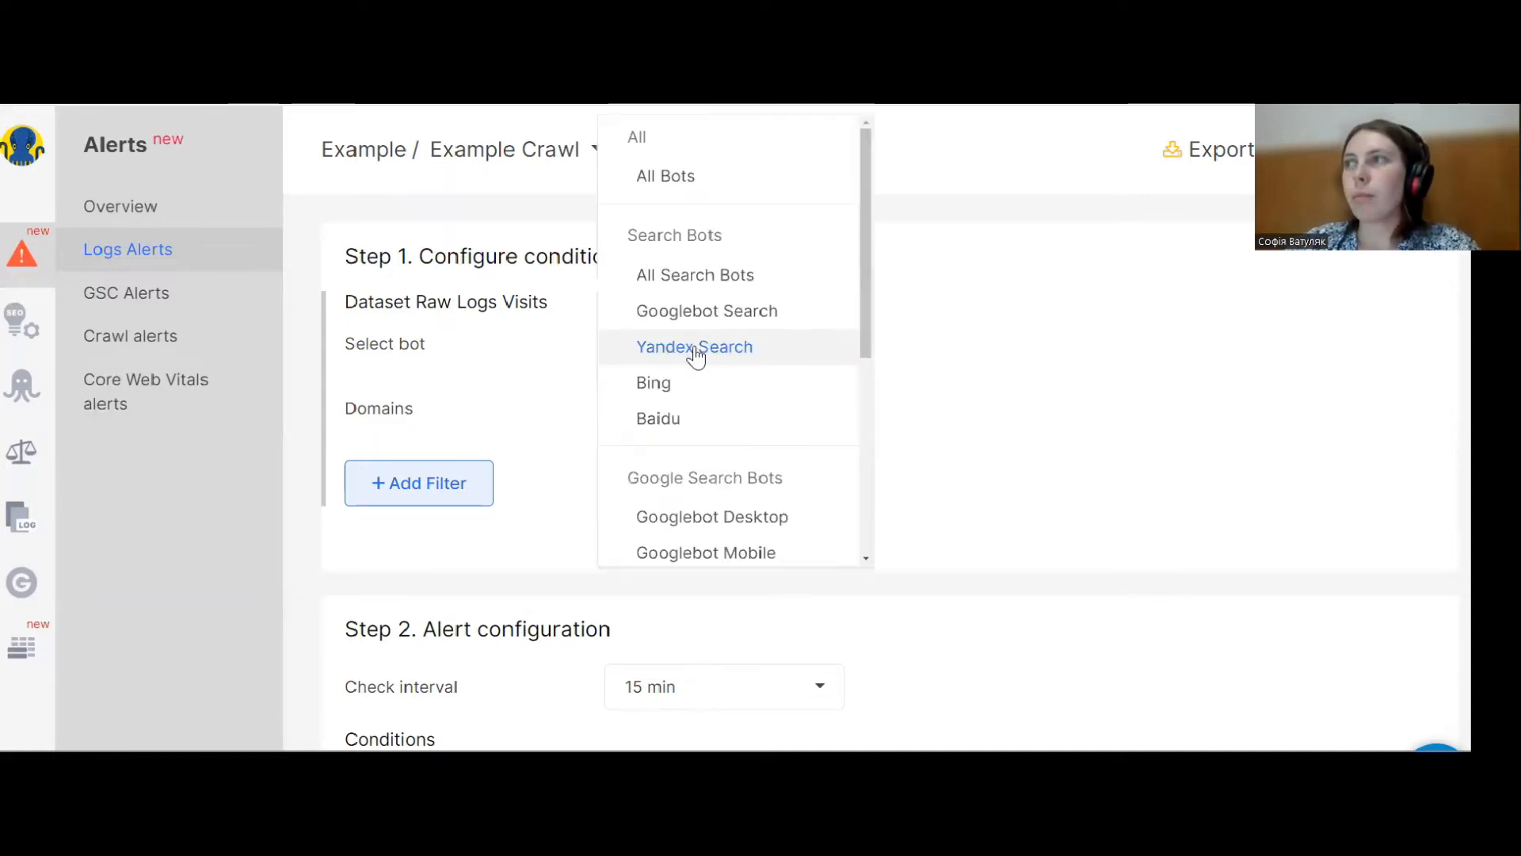
pyautogui.click(703, 325)
pyautogui.click(706, 347)
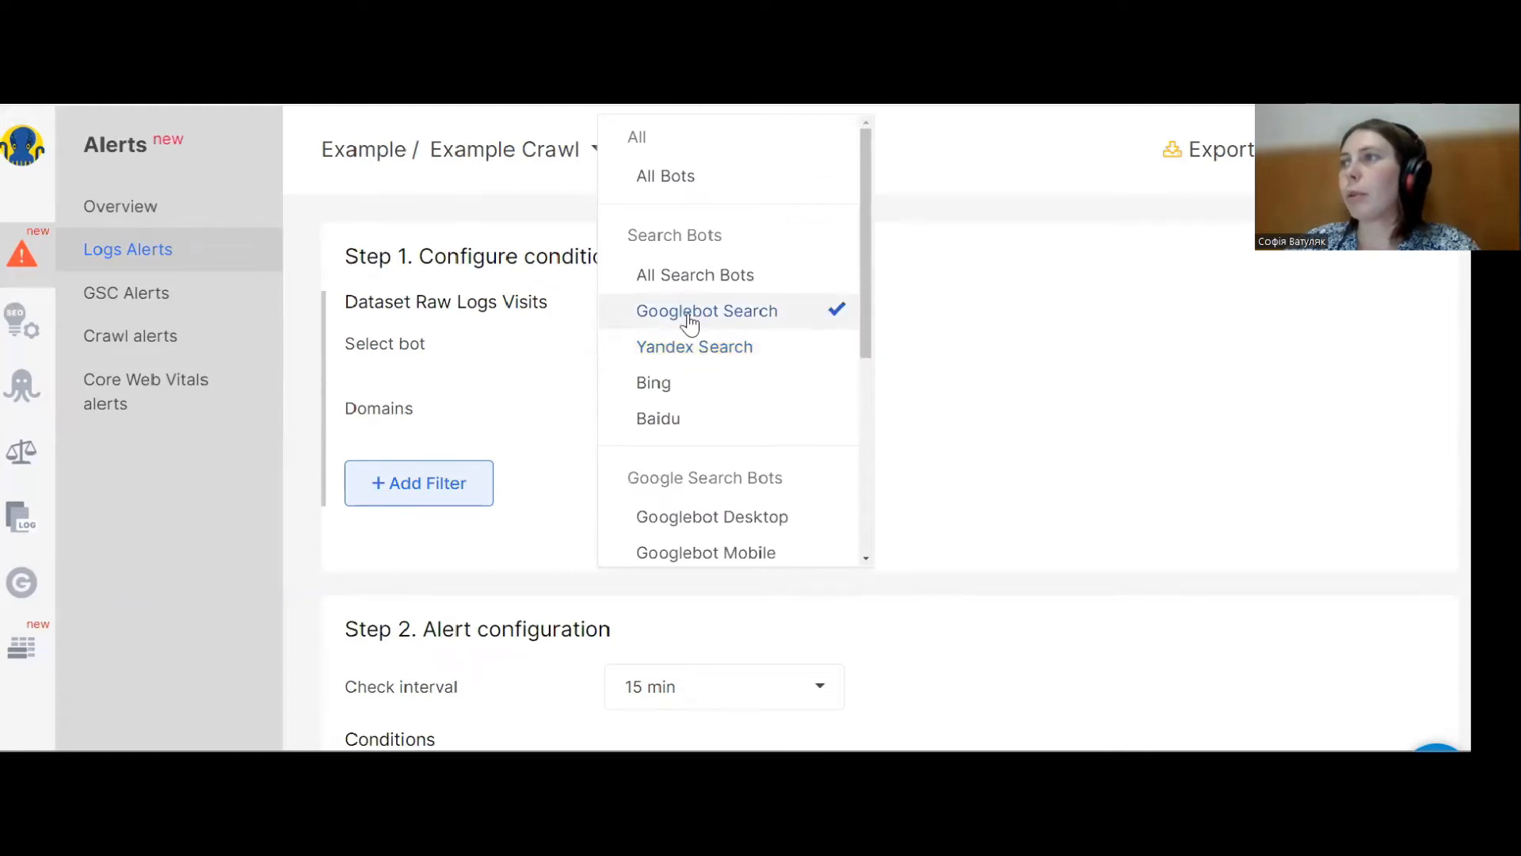
pyautogui.click(691, 432)
pyautogui.click(448, 408)
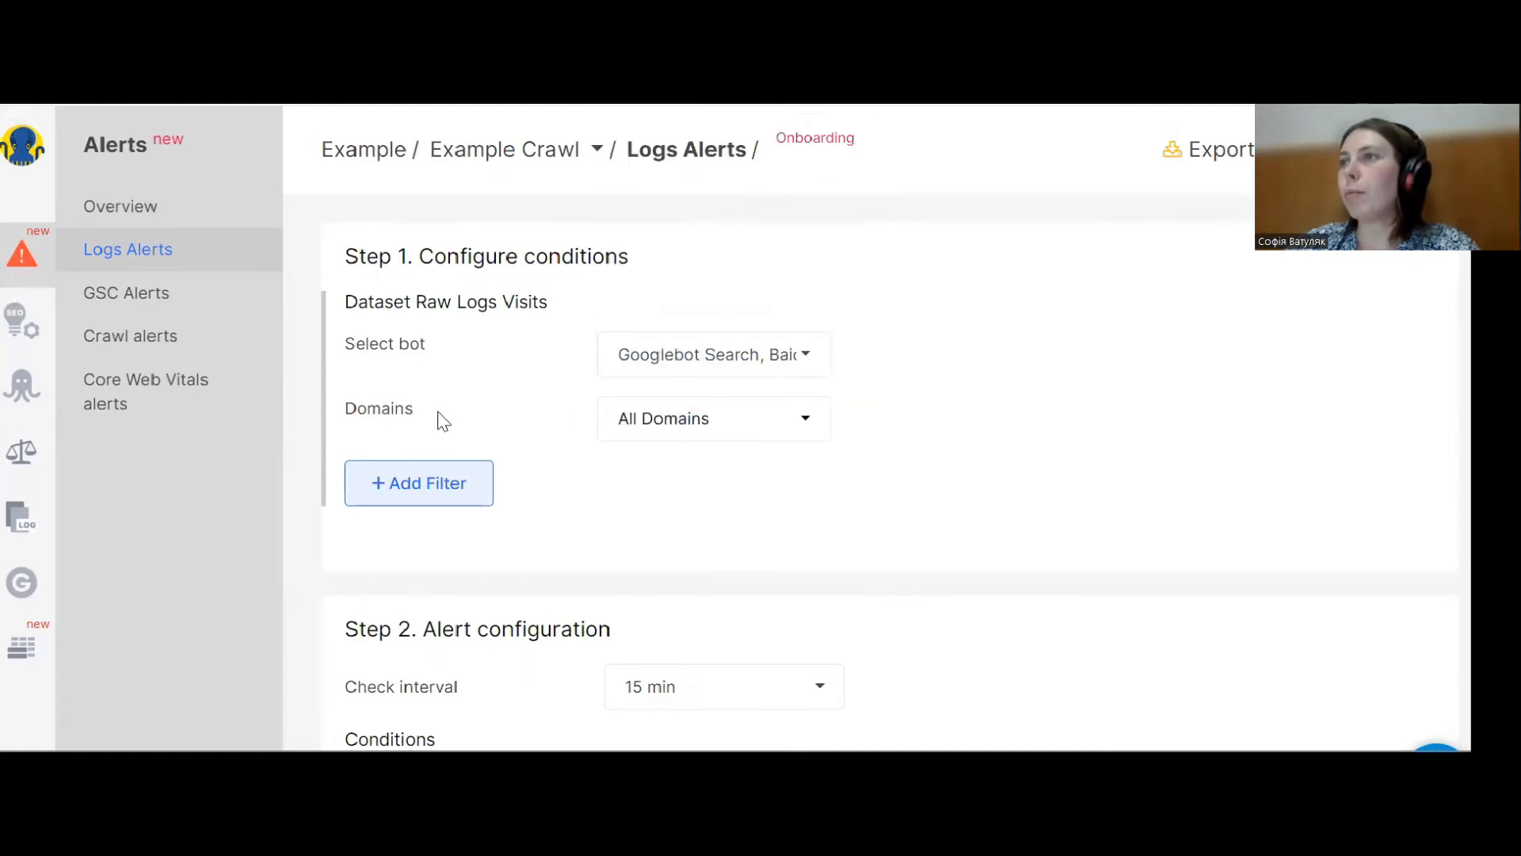
pyautogui.click(458, 475)
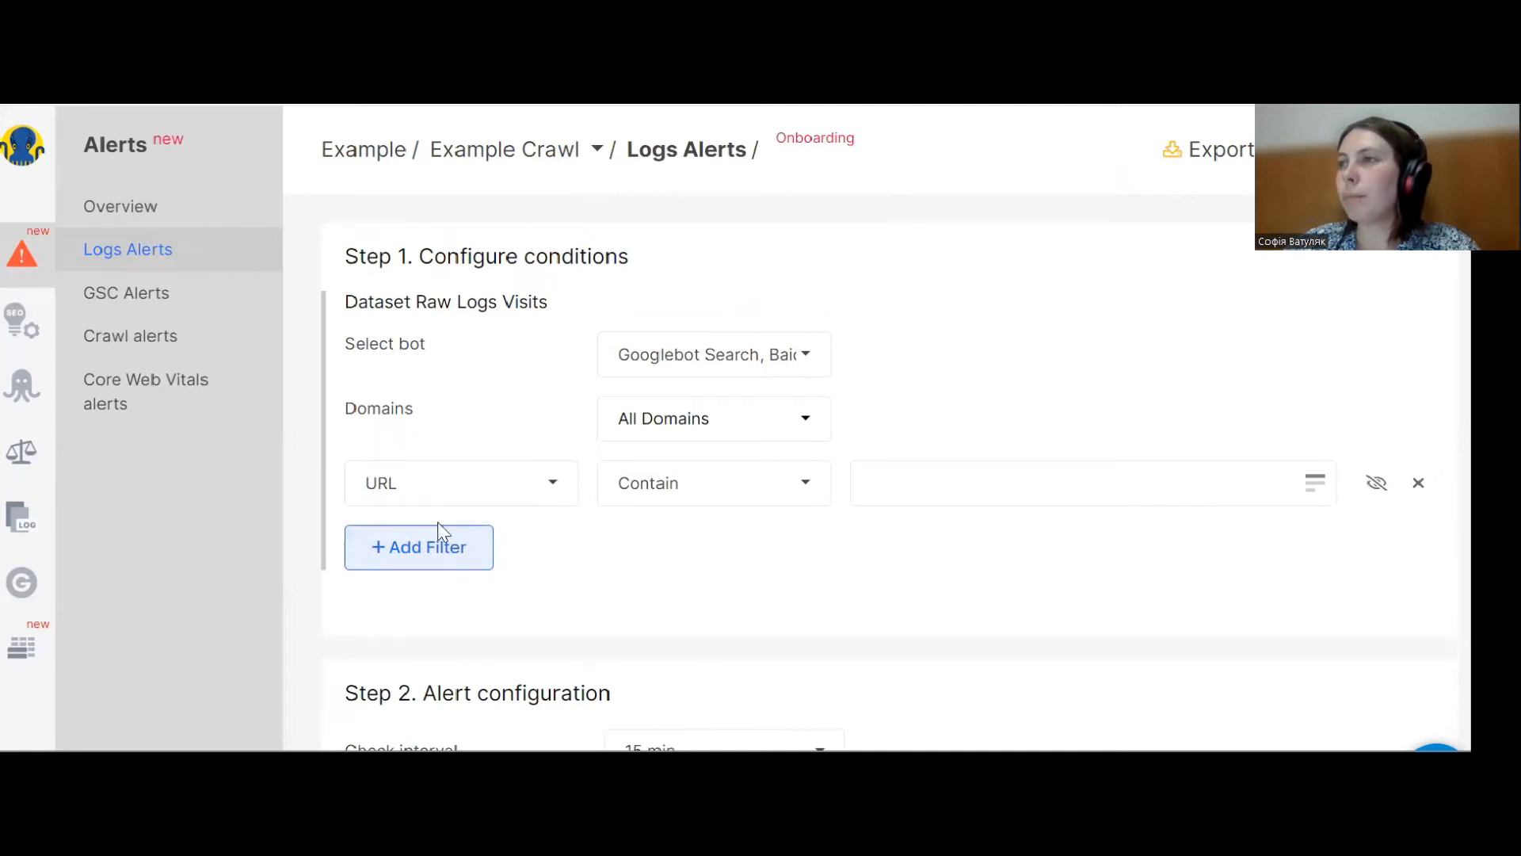
pyautogui.click(654, 486)
pyautogui.click(697, 668)
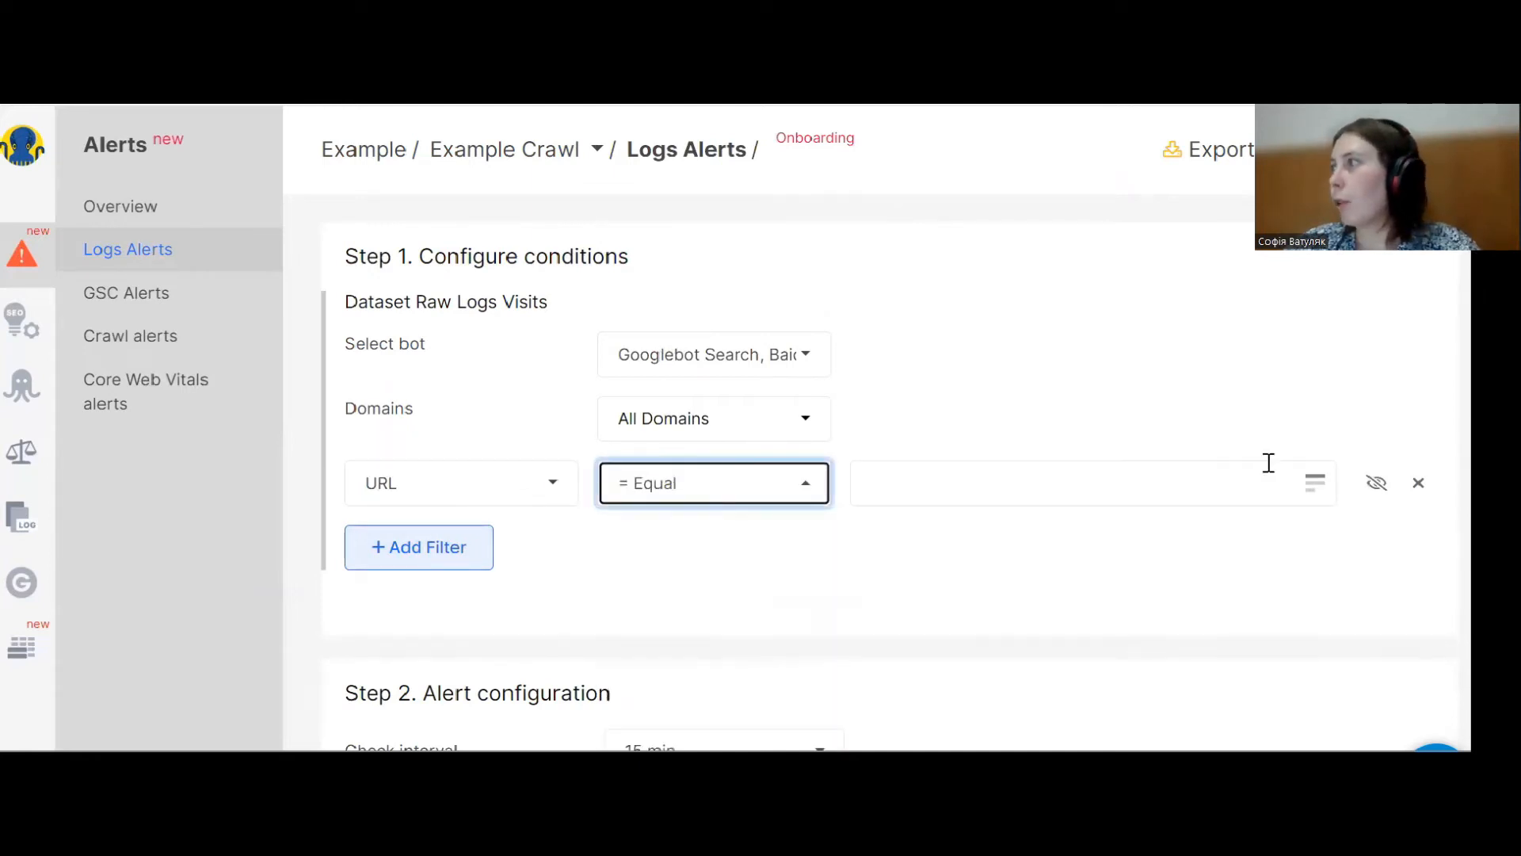
pyautogui.click(1317, 489)
pyautogui.click(946, 498)
pyautogui.write('https://example.com/url-in-test-1 https://example.com/url-in-test-2 https://example.com/url-in-test-3')
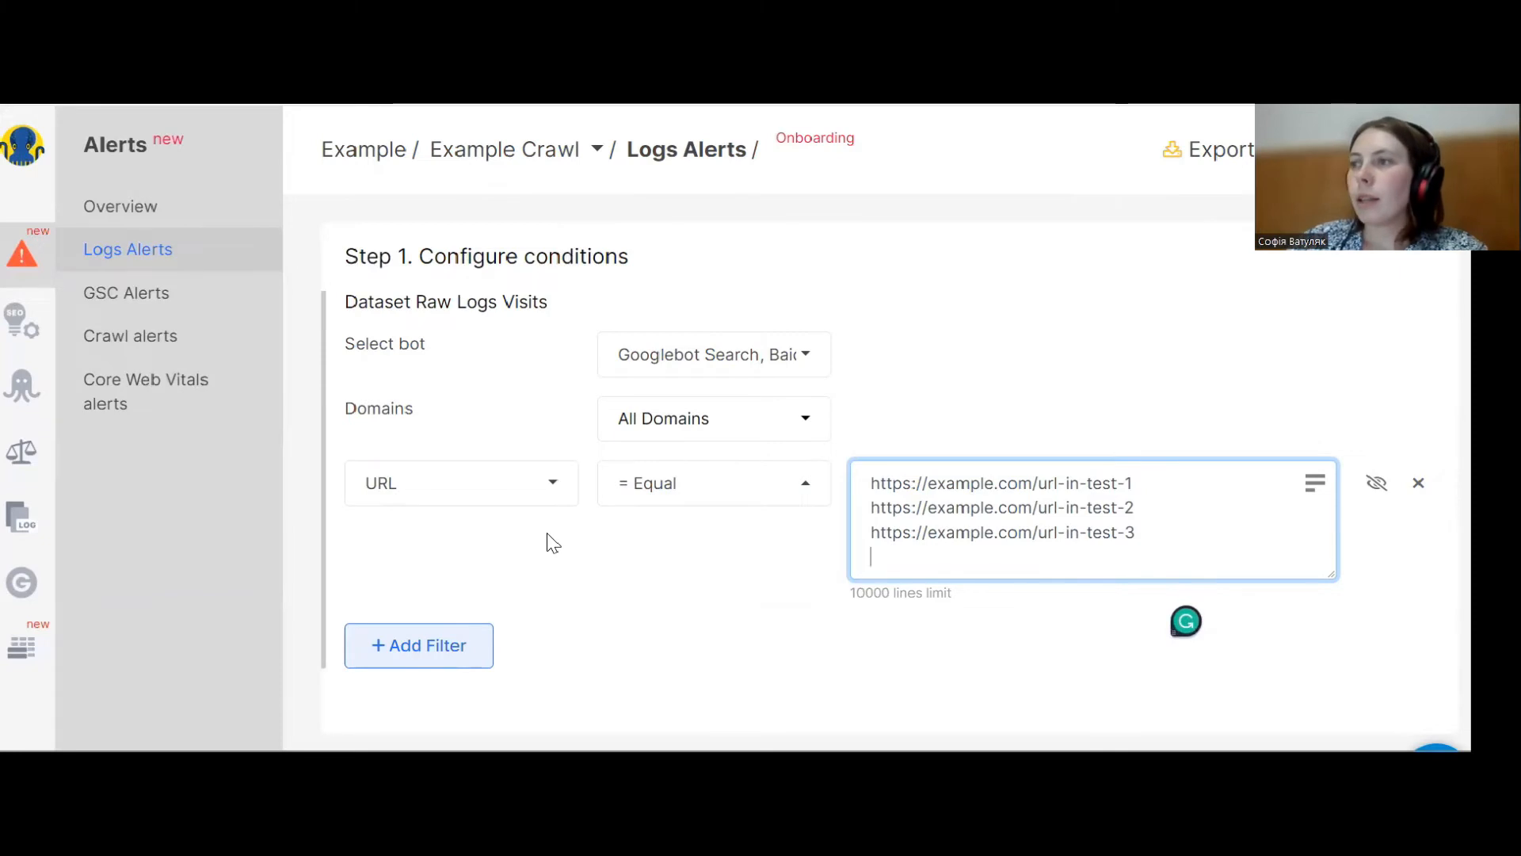
# Set the rows count condition to Increased more than % with a value of 10.
pyautogui.scroll(-4, 553, 543)
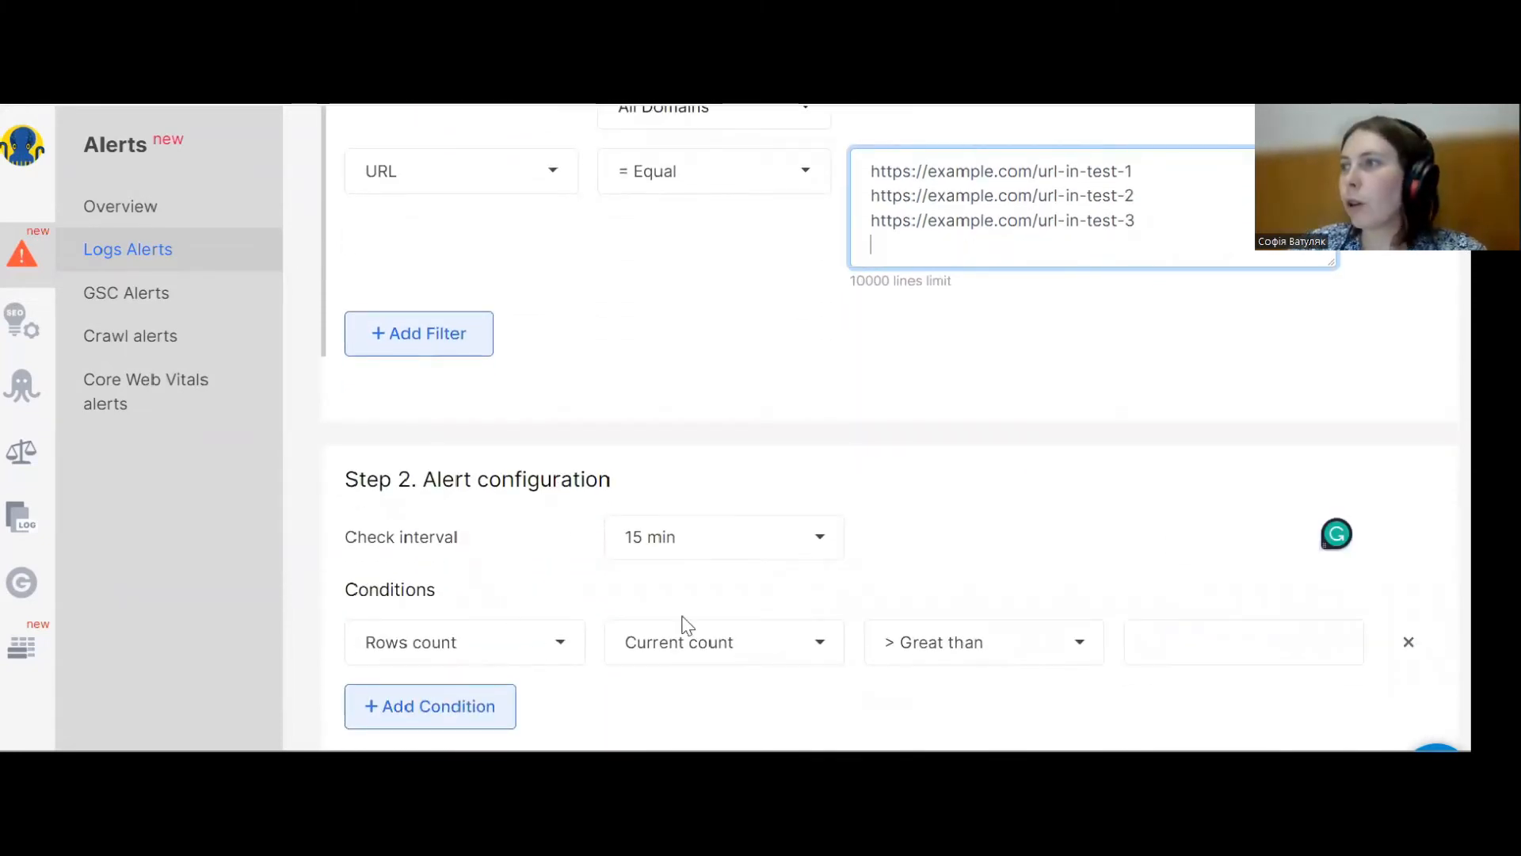
pyautogui.click(925, 634)
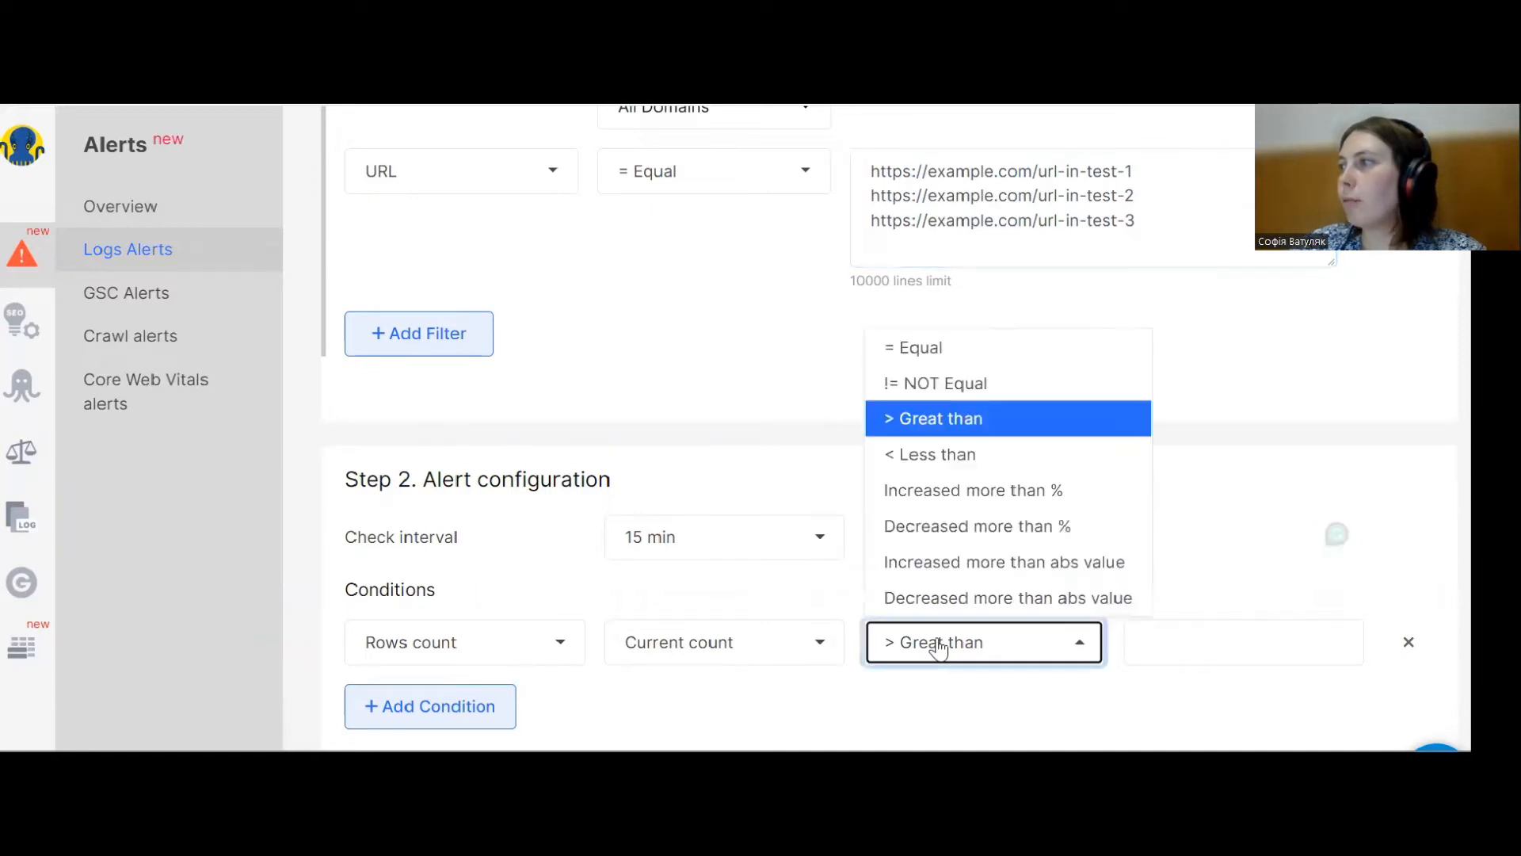
pyautogui.click(959, 498)
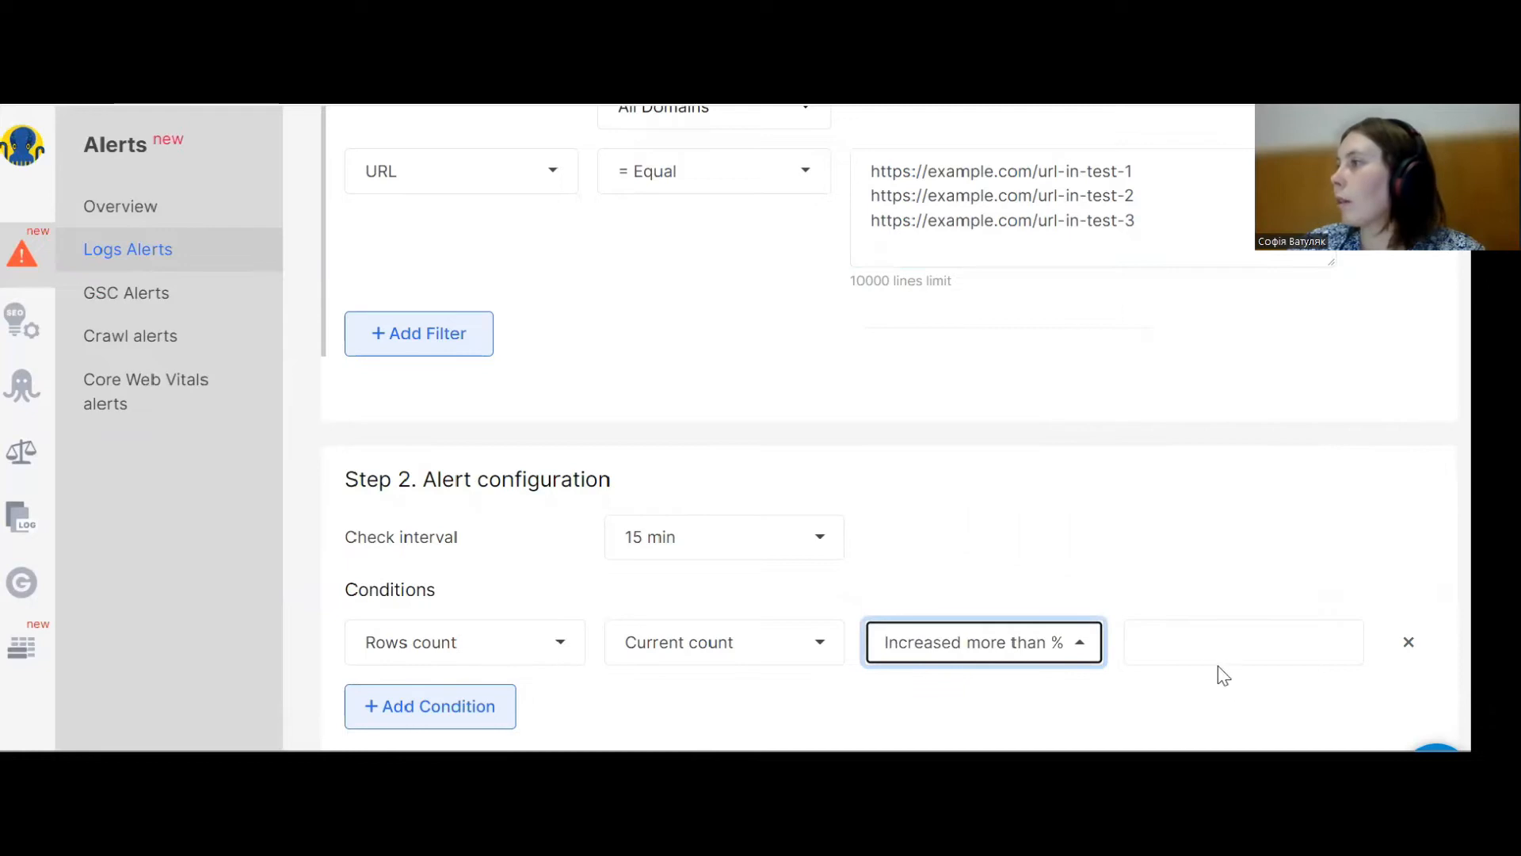
pyautogui.click(1195, 645)
pyautogui.write('10')
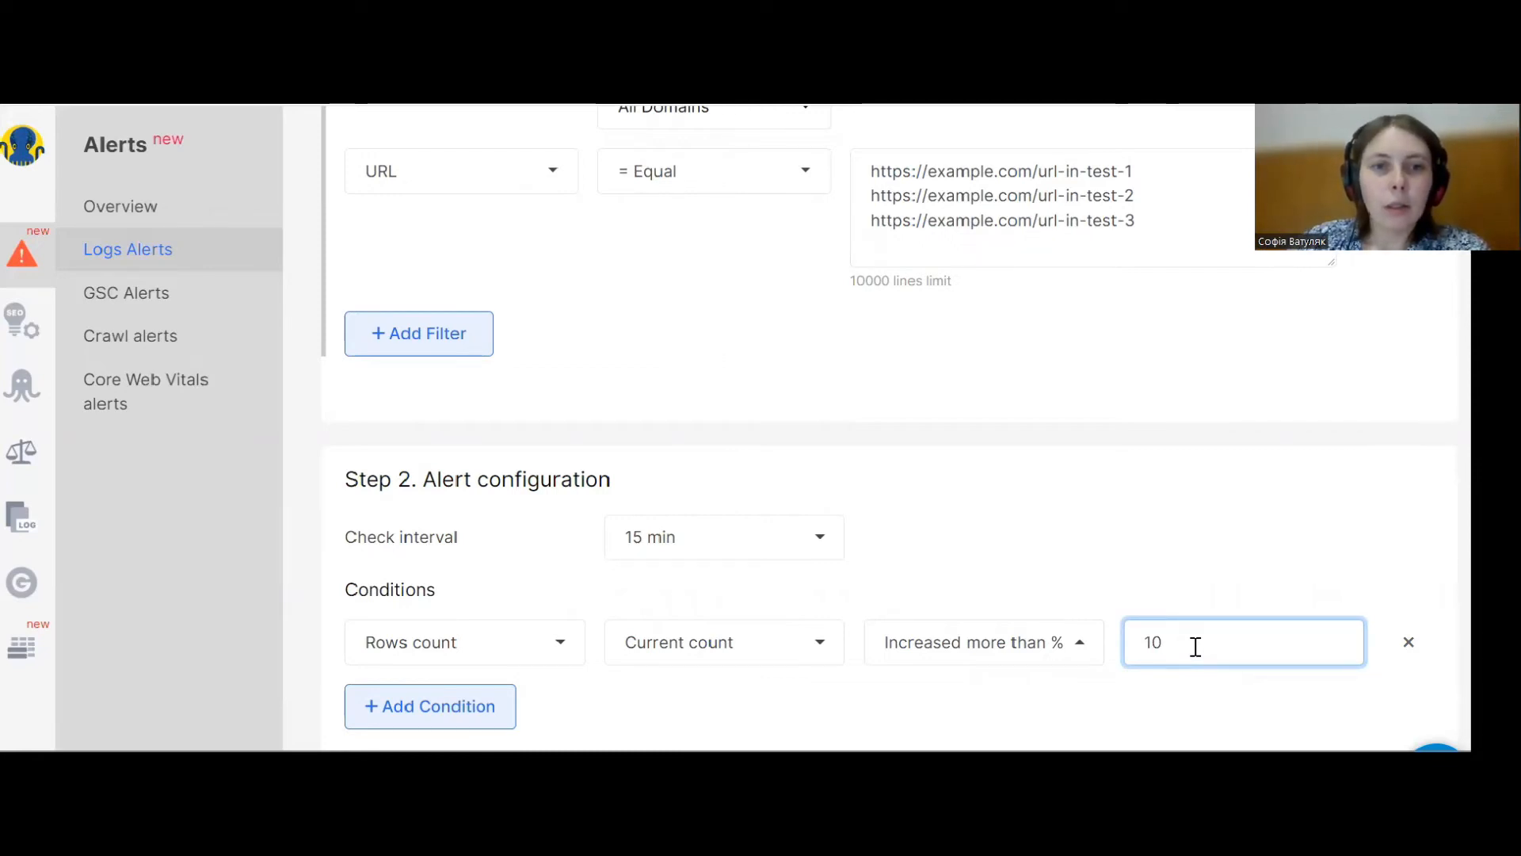
# Start another raw-logs alert and restrict its bot selection to Googlebot Mobile.
pyautogui.click(203, 259)
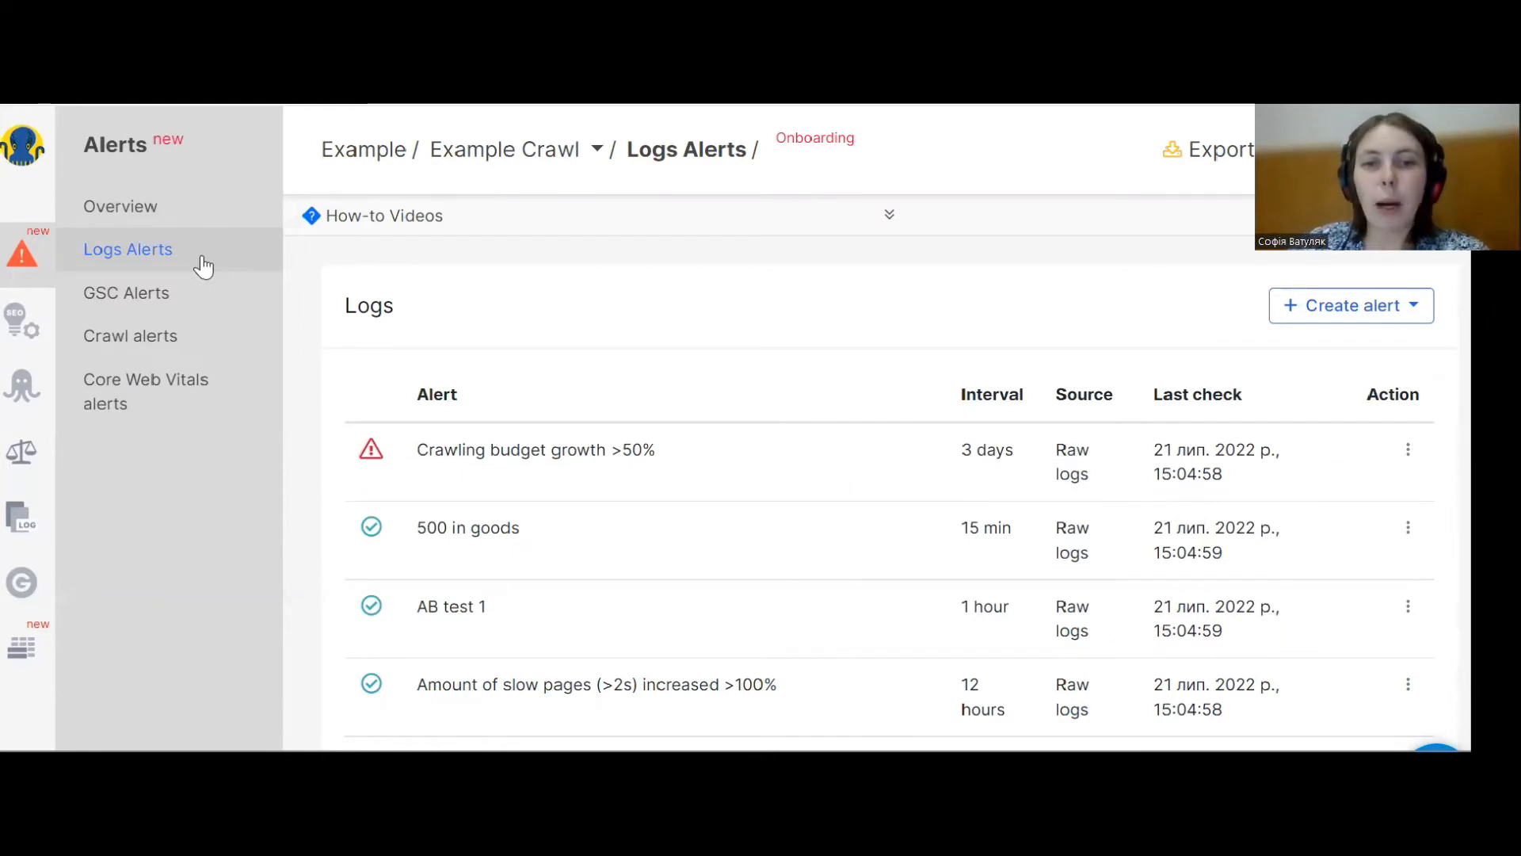
pyautogui.click(1383, 317)
pyautogui.click(1347, 354)
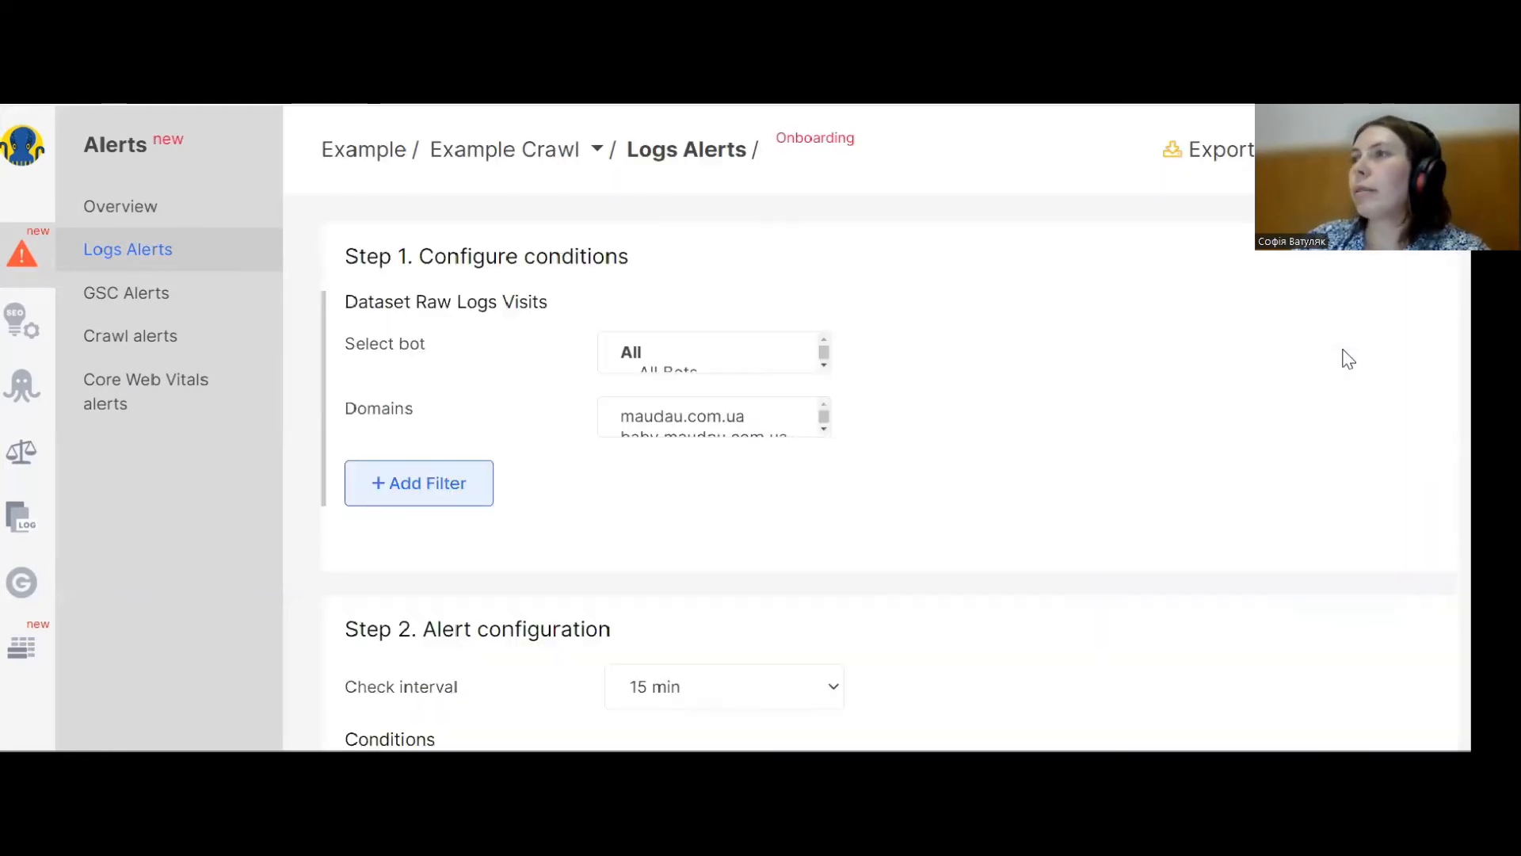
pyautogui.click(710, 366)
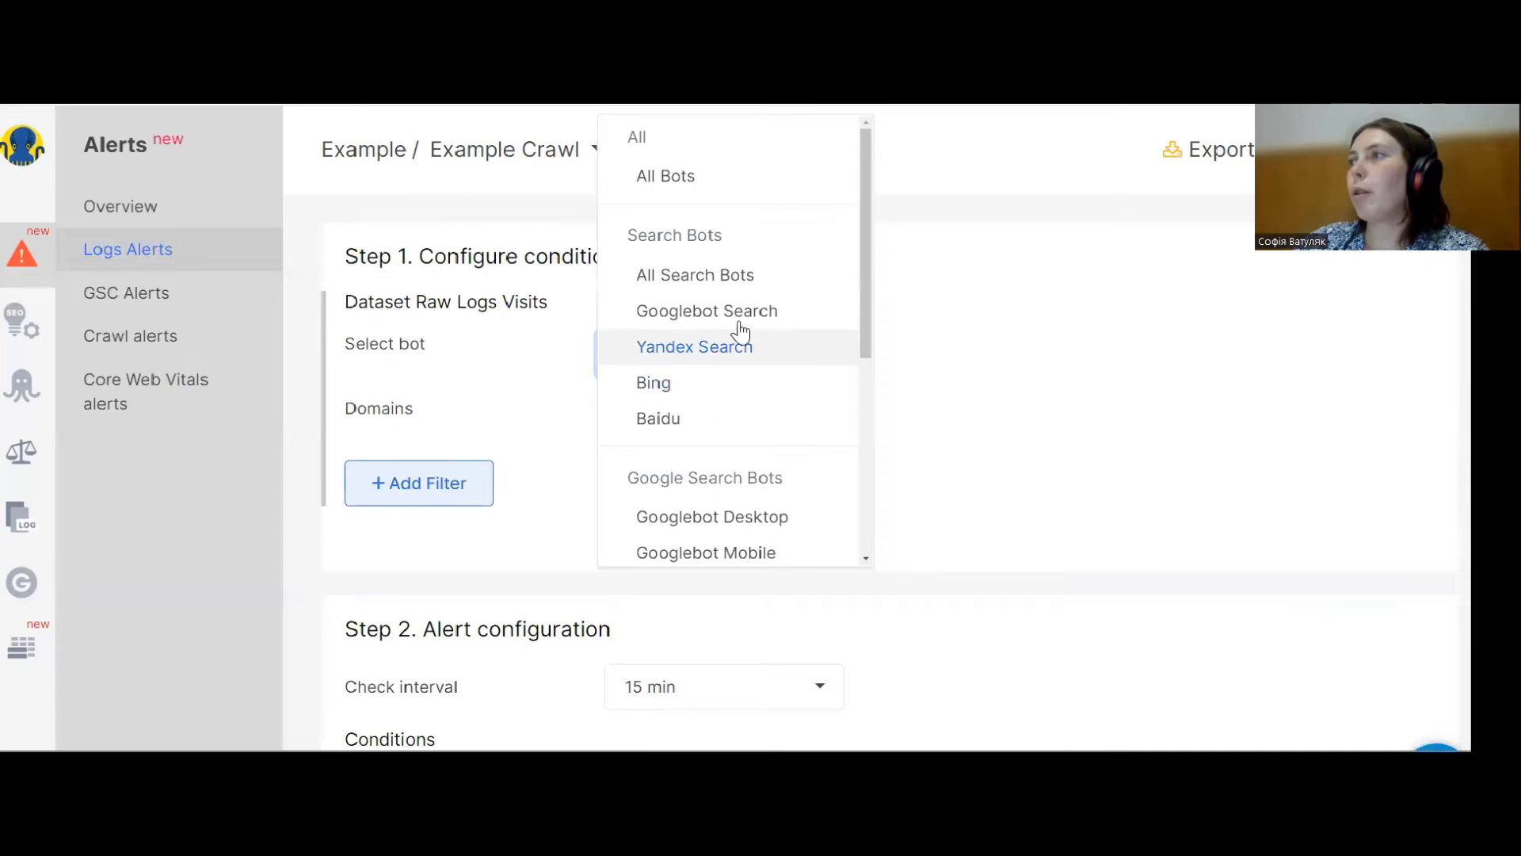
pyautogui.click(754, 553)
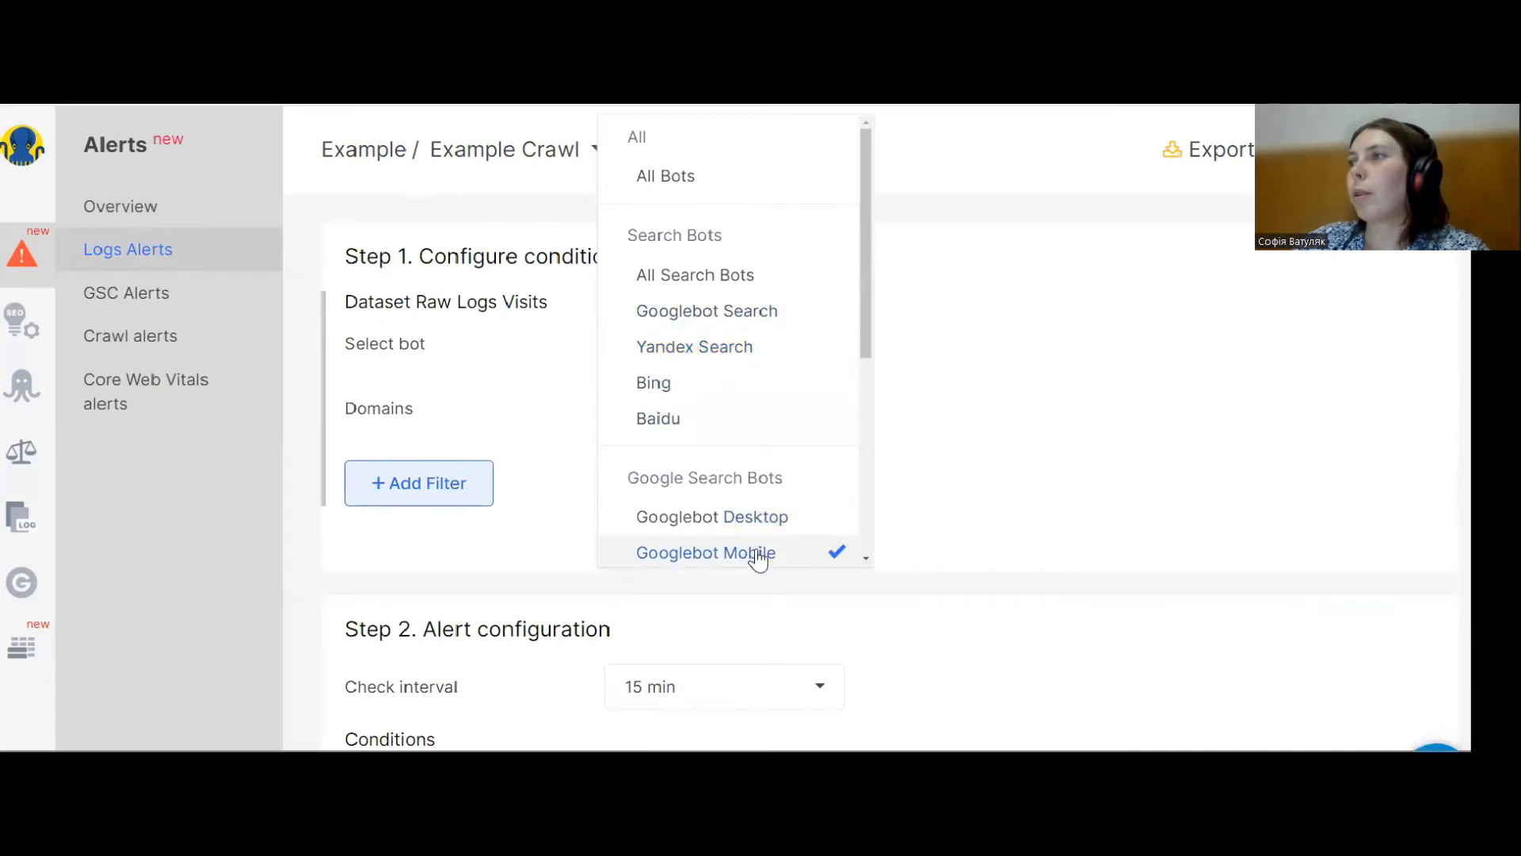
pyautogui.click(1000, 444)
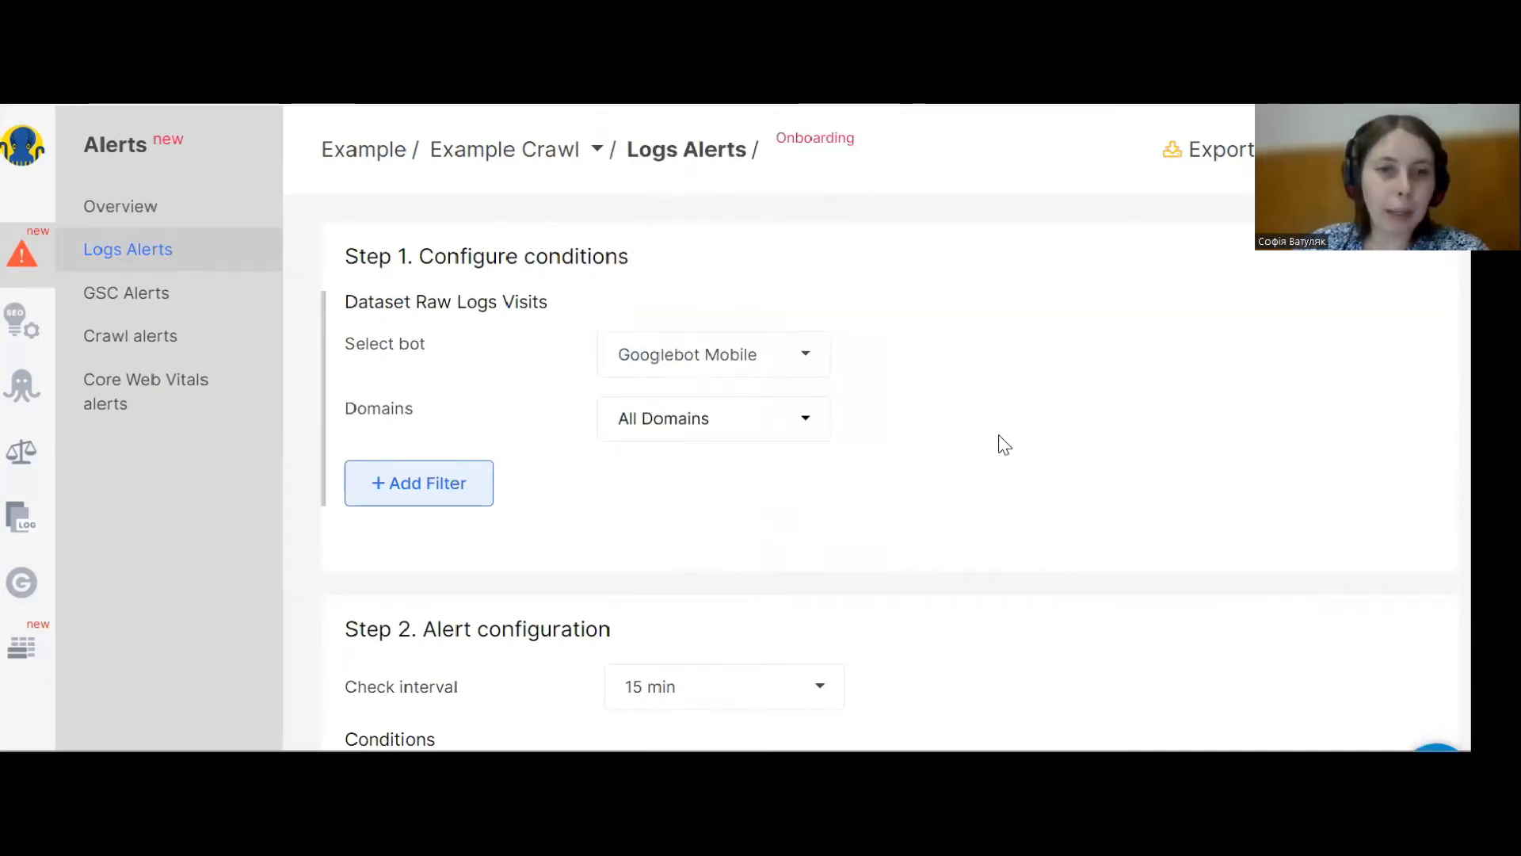
# Set the rows count condition to Increased more than % with a value of 60.
pyautogui.scroll(-3, 842, 377)
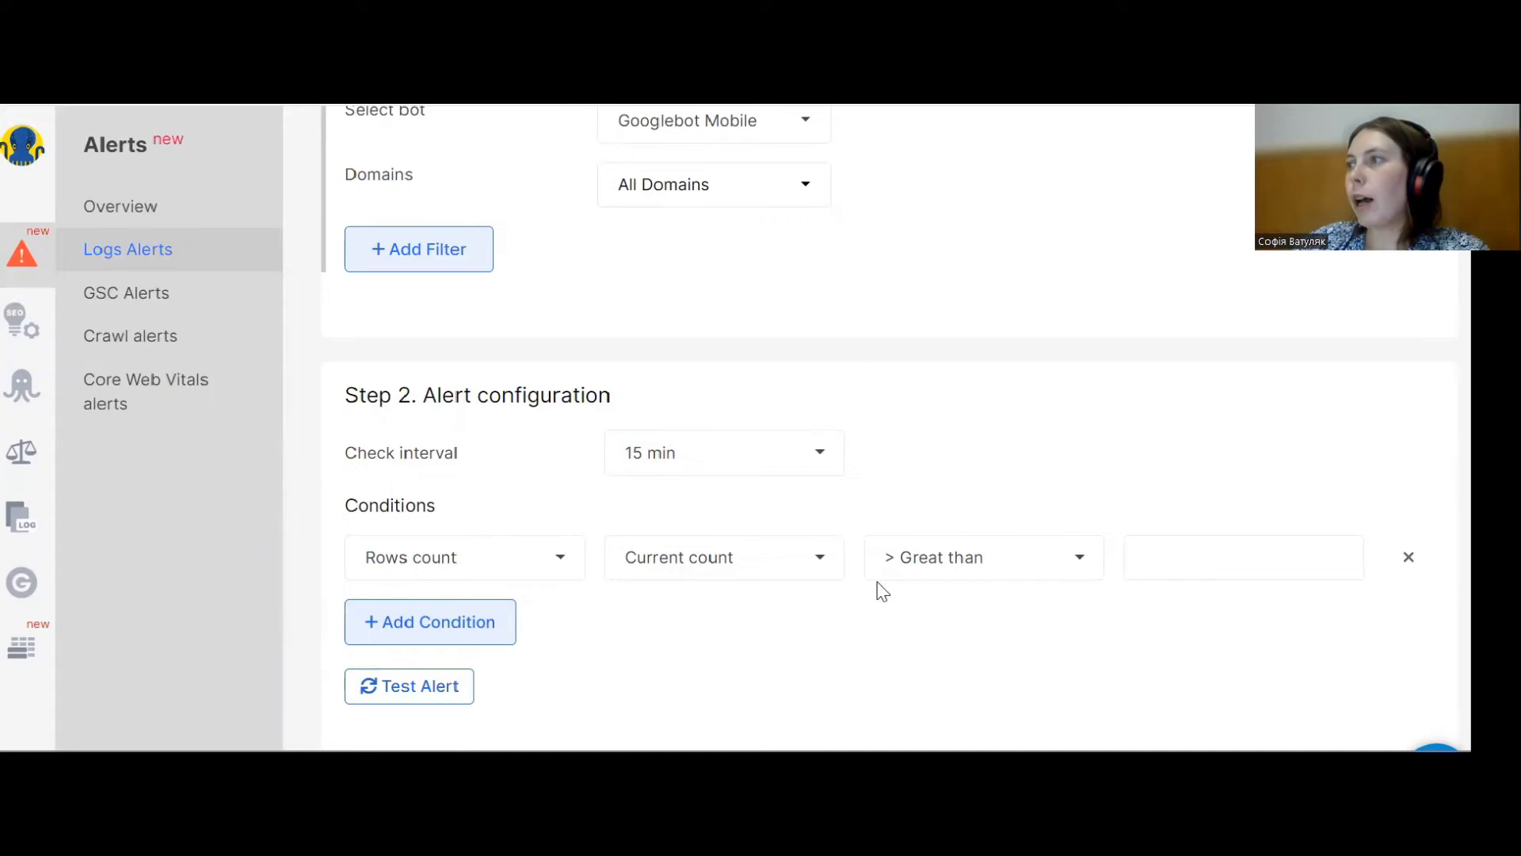
pyautogui.click(927, 563)
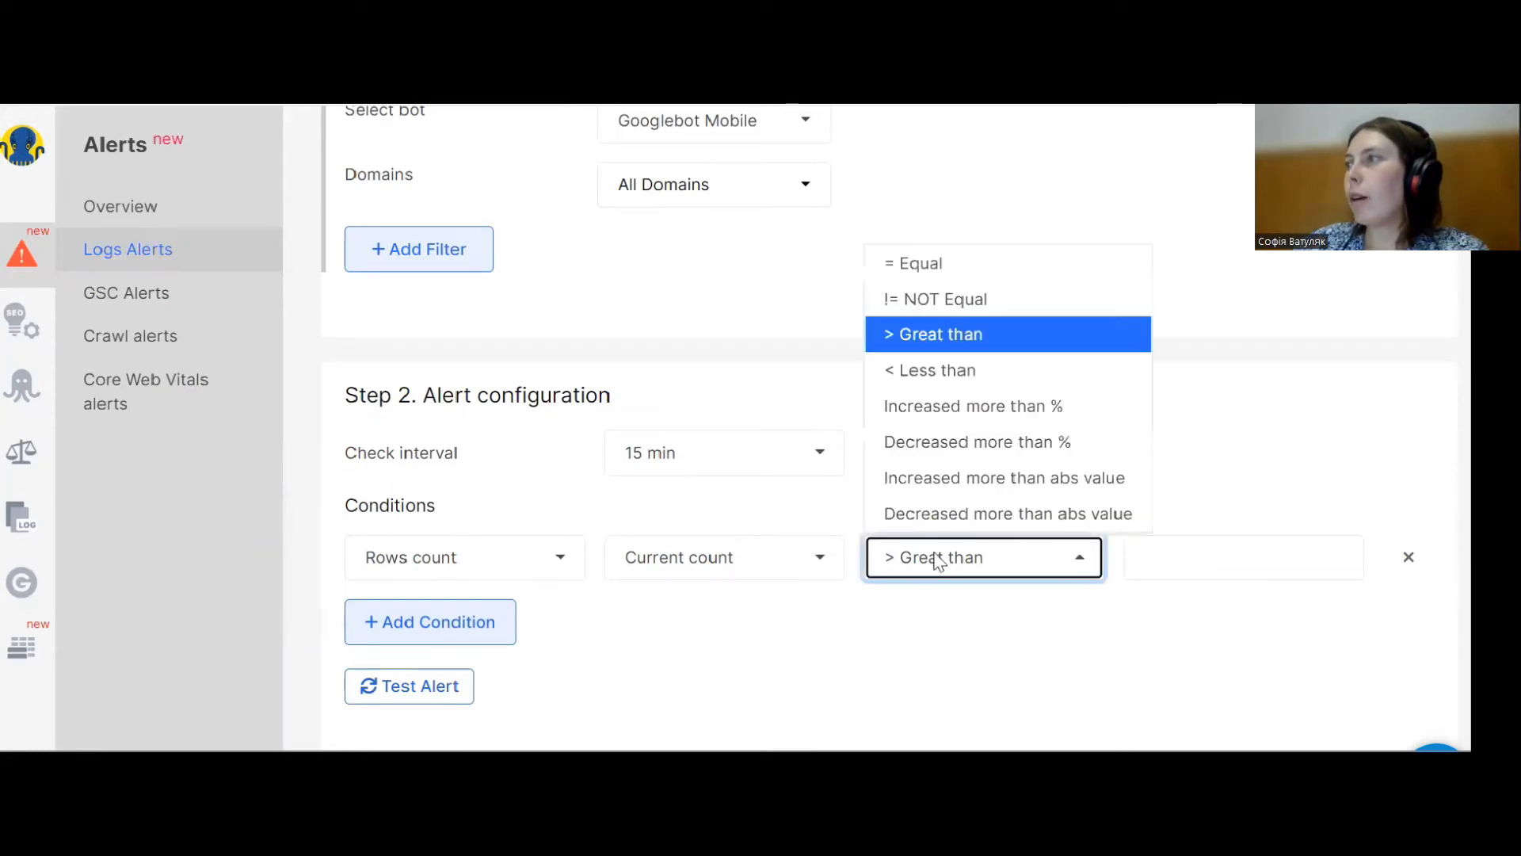
pyautogui.click(979, 417)
pyautogui.click(1190, 554)
pyautogui.write('60')
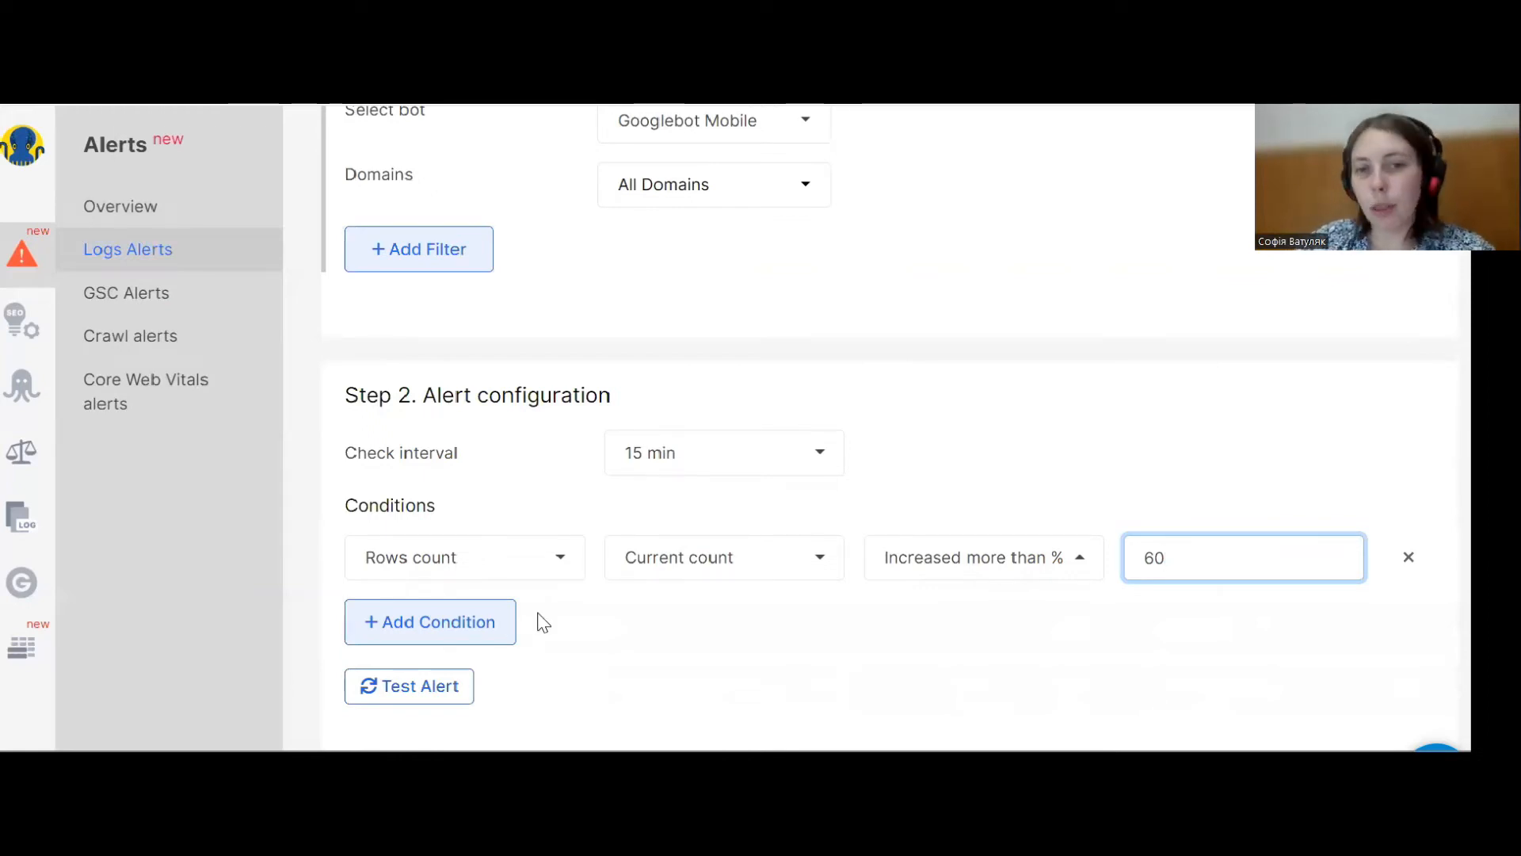
# Add a Bot Validation Status filter equal to Fake bot.
pyautogui.scroll(1, 453, 558)
pyautogui.scroll(3, 454, 558)
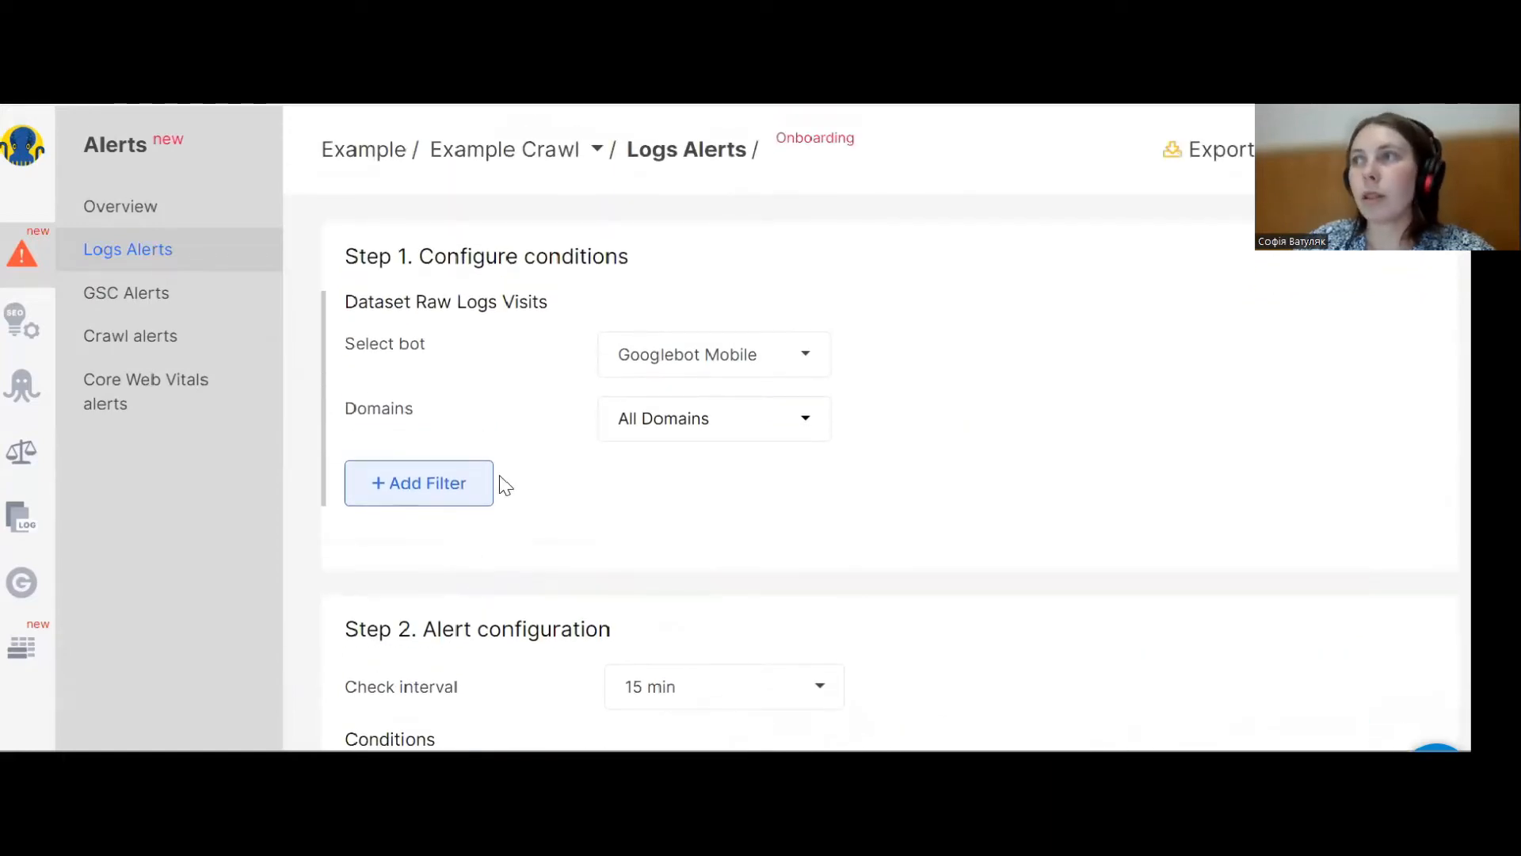
pyautogui.click(444, 499)
pyautogui.click(450, 494)
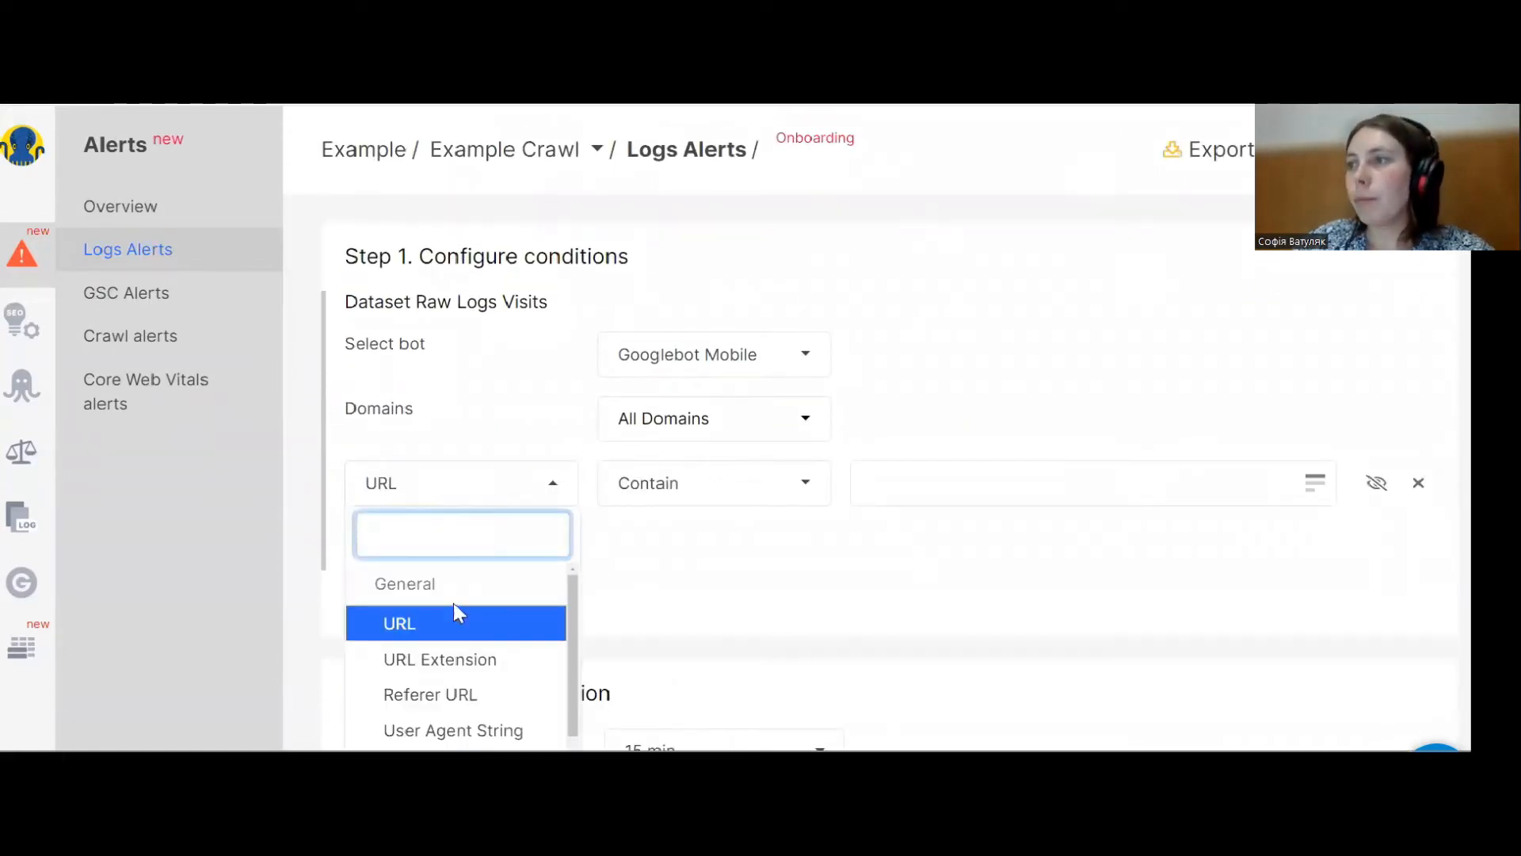
pyautogui.scroll(-1, 453, 610)
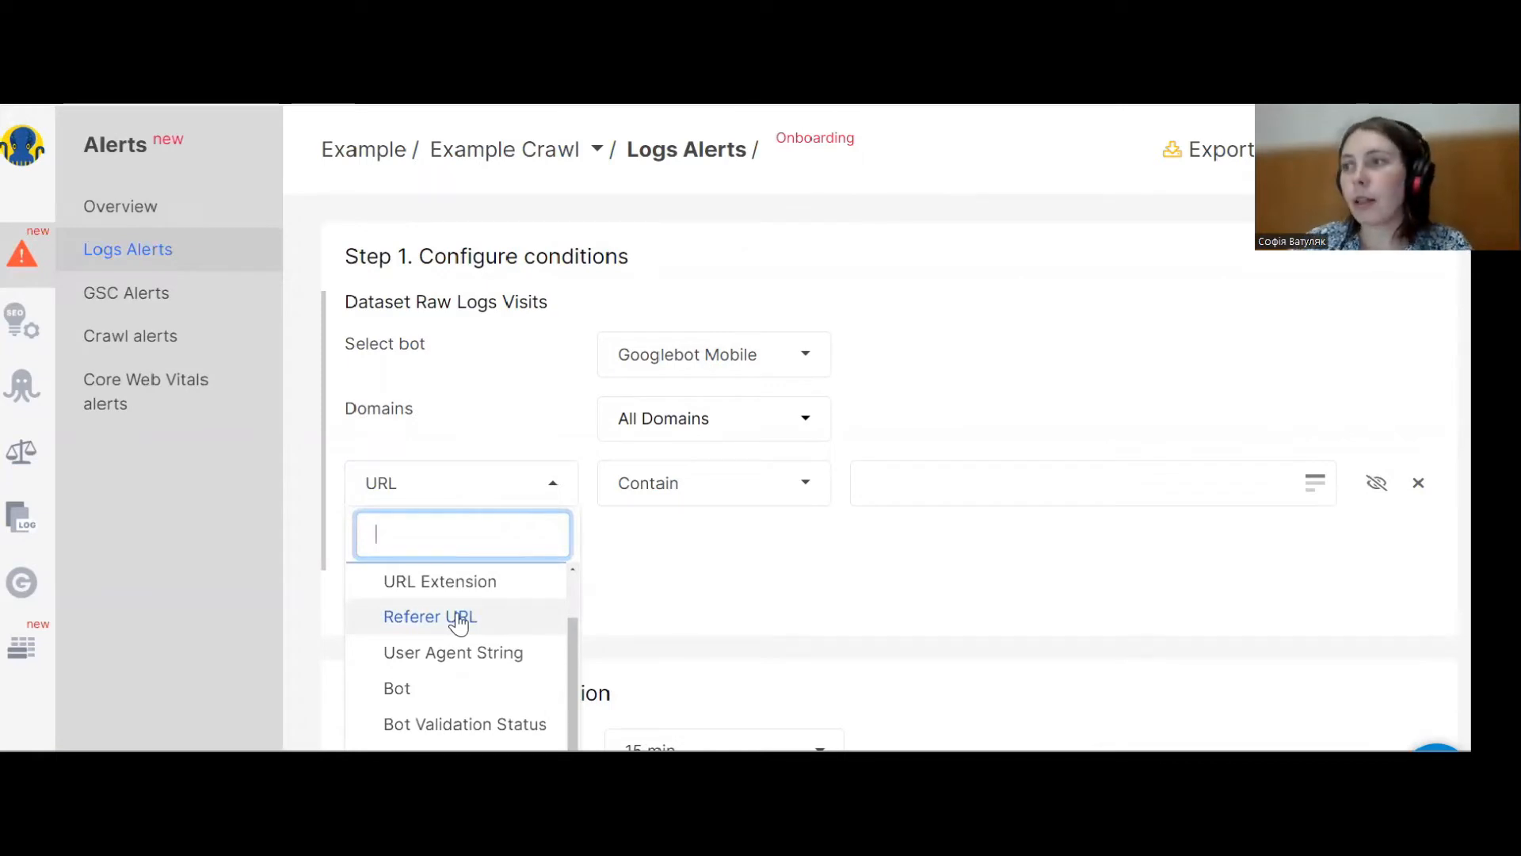
pyautogui.scroll(-2, 464, 634)
pyautogui.click(469, 645)
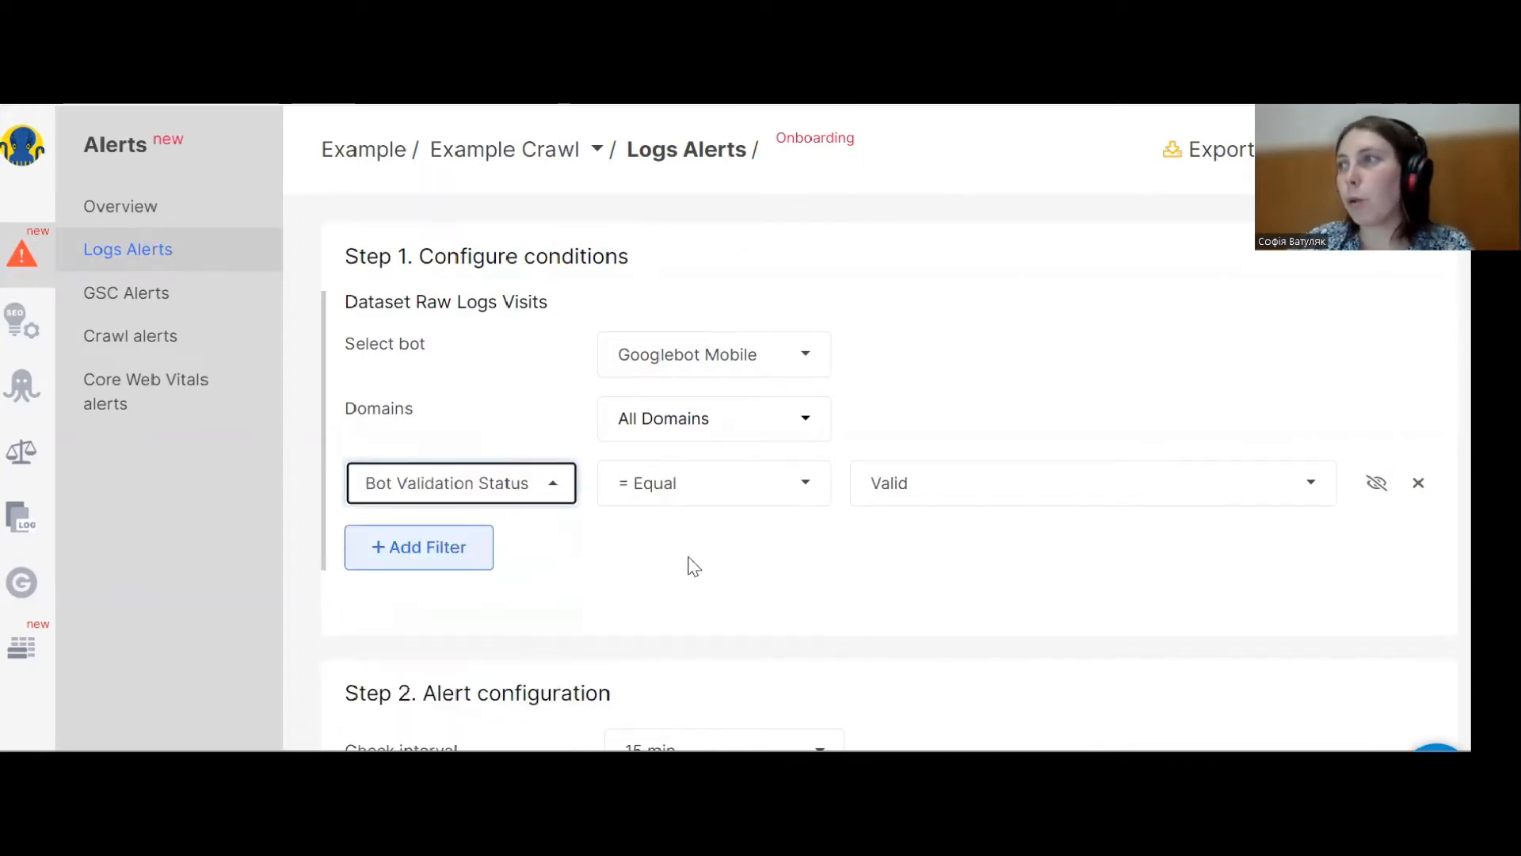
pyautogui.click(718, 484)
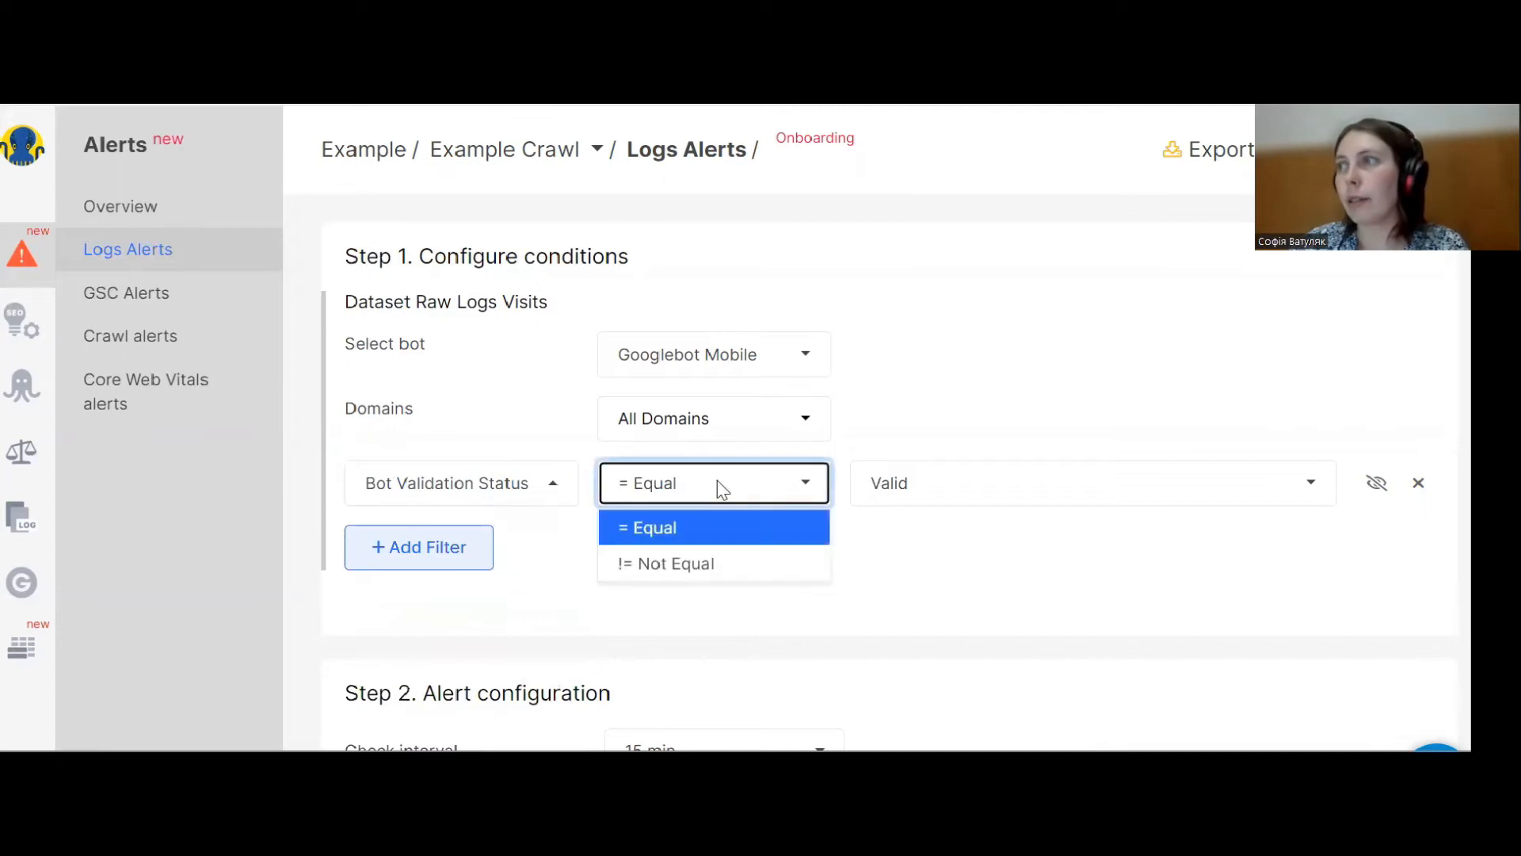
pyautogui.click(718, 491)
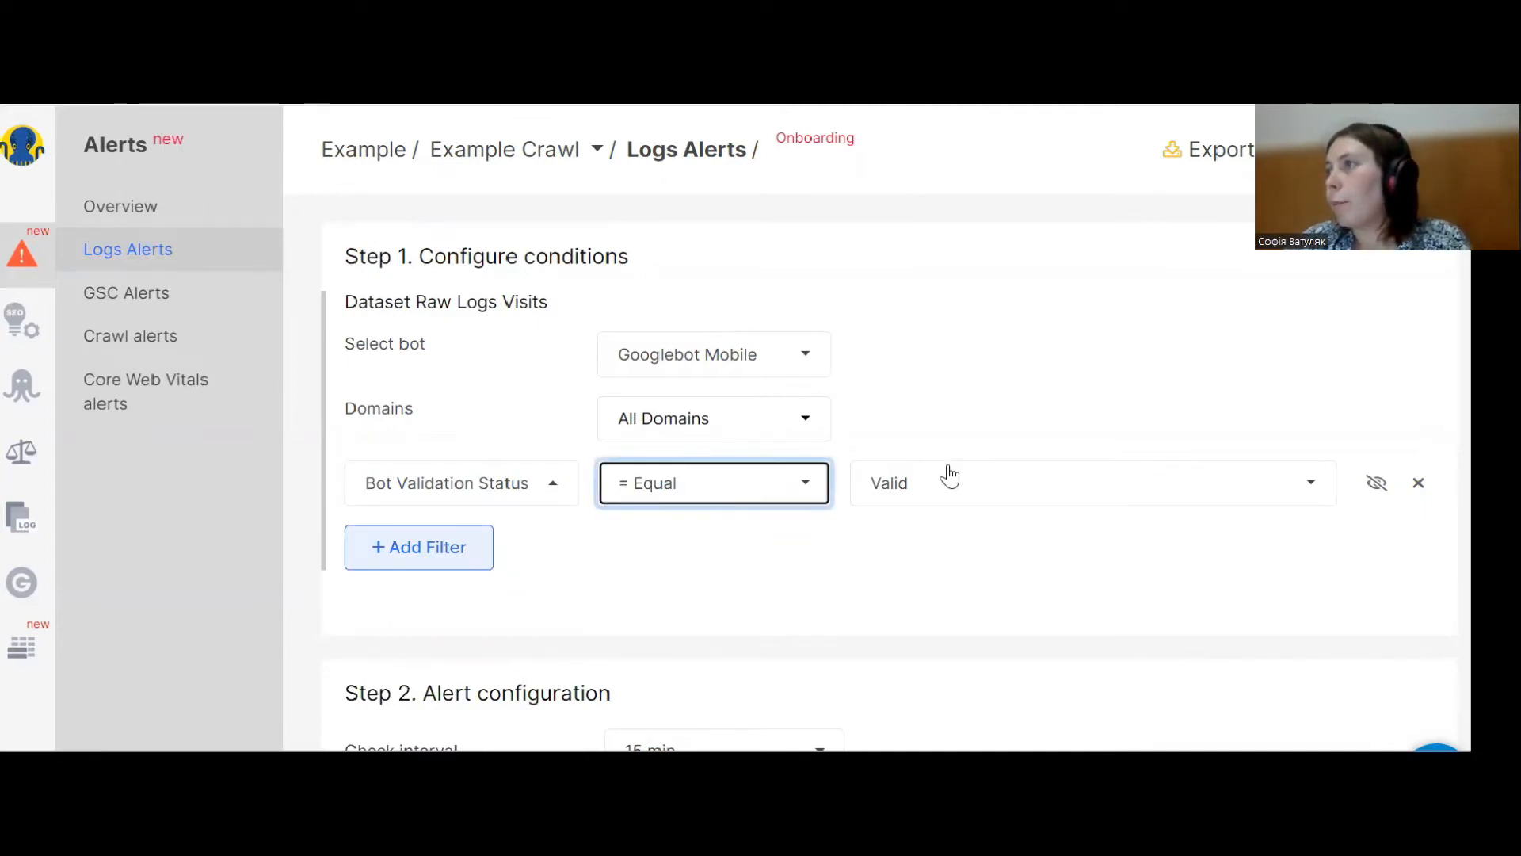
pyautogui.click(968, 492)
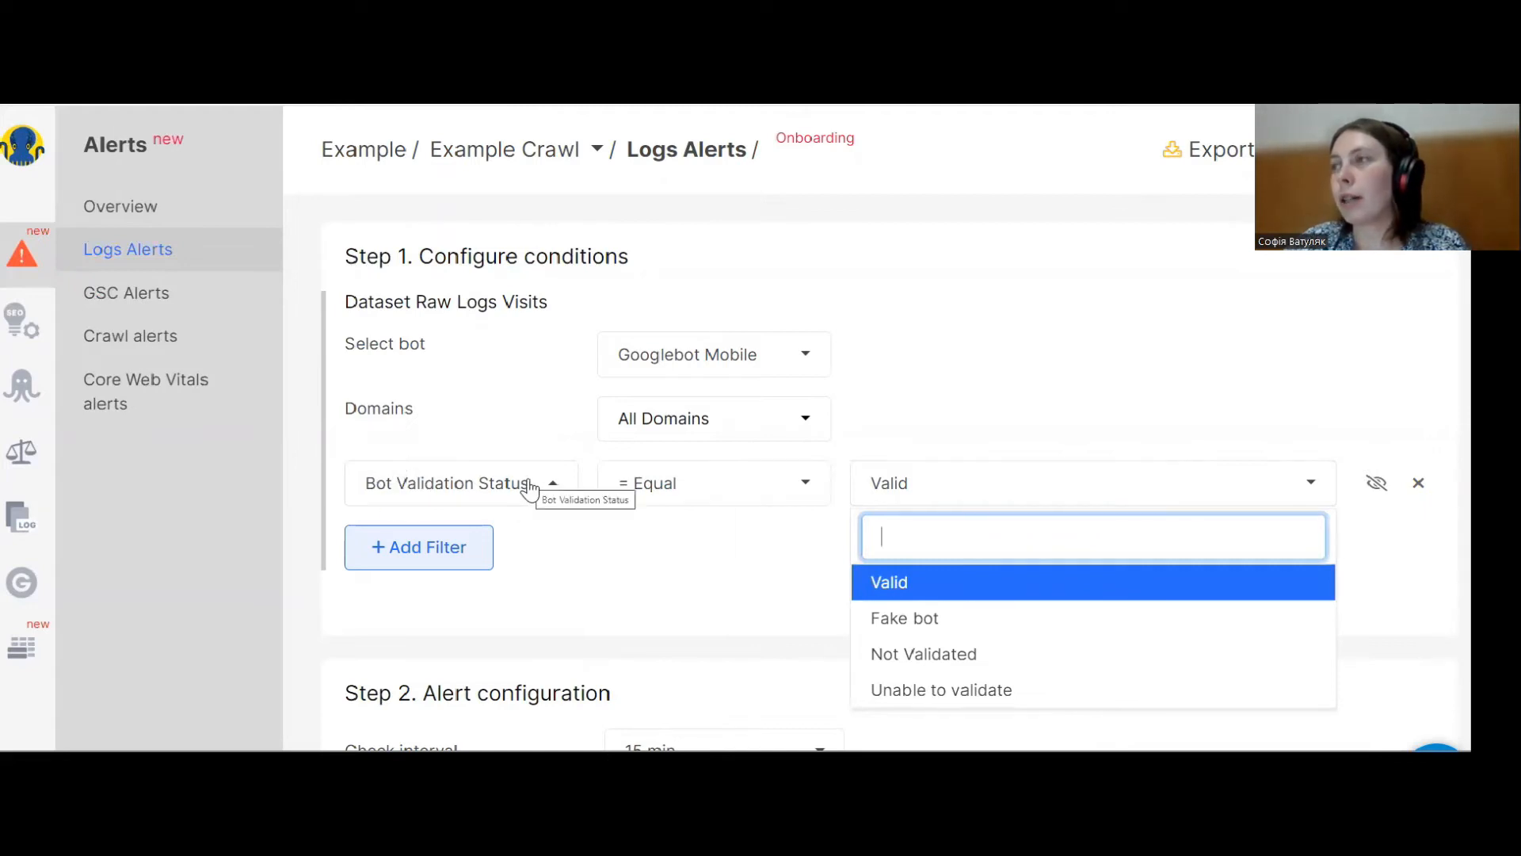
pyautogui.click(888, 621)
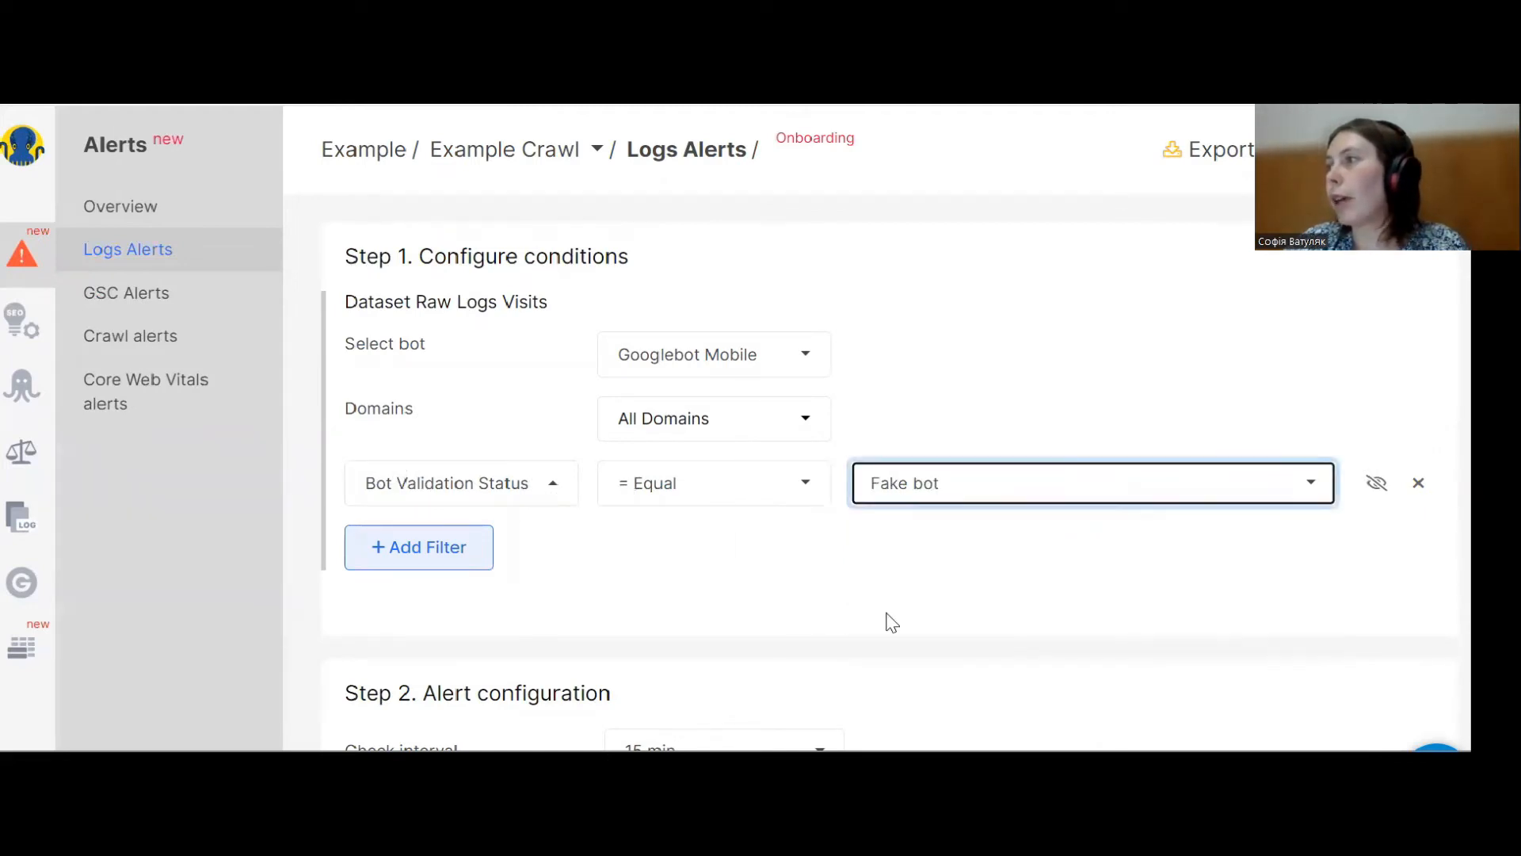
# Change the filter to User Agent String containing petal.
pyautogui.scroll(-3, 839, 577)
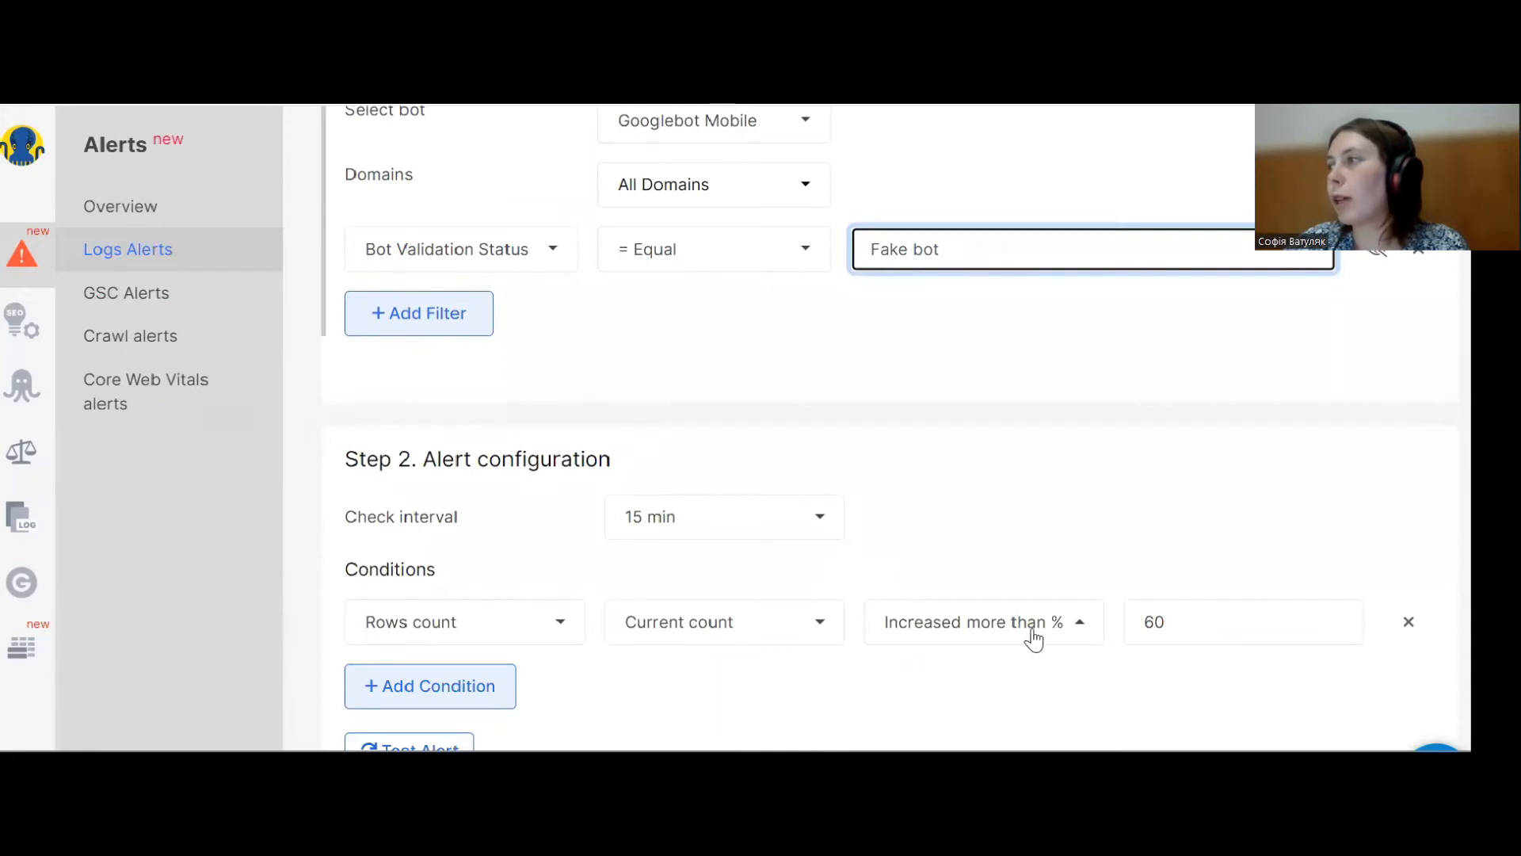
pyautogui.click(1170, 626)
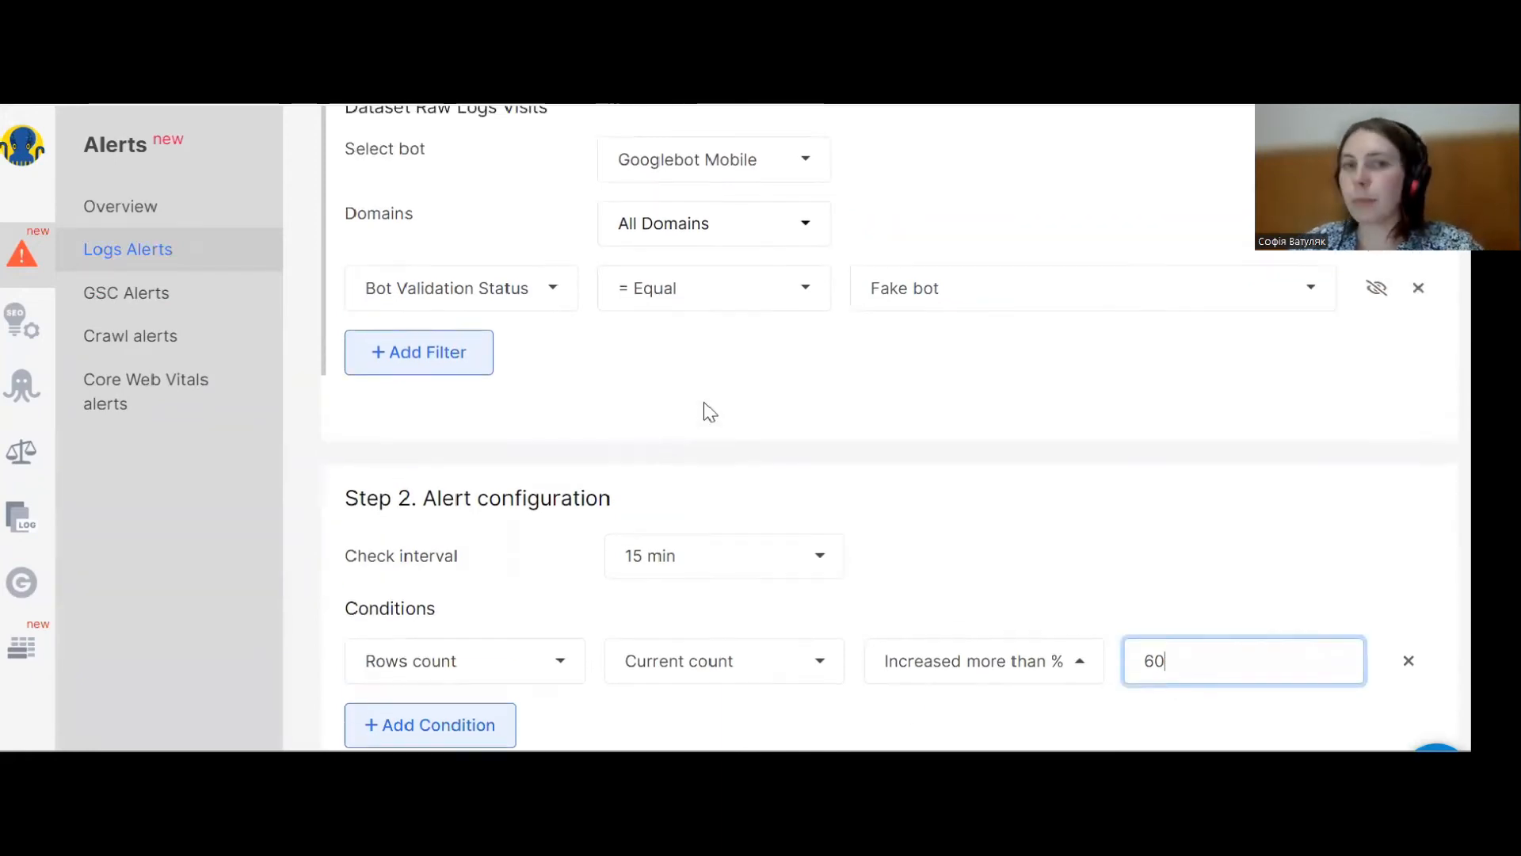
pyautogui.scroll(1, 704, 412)
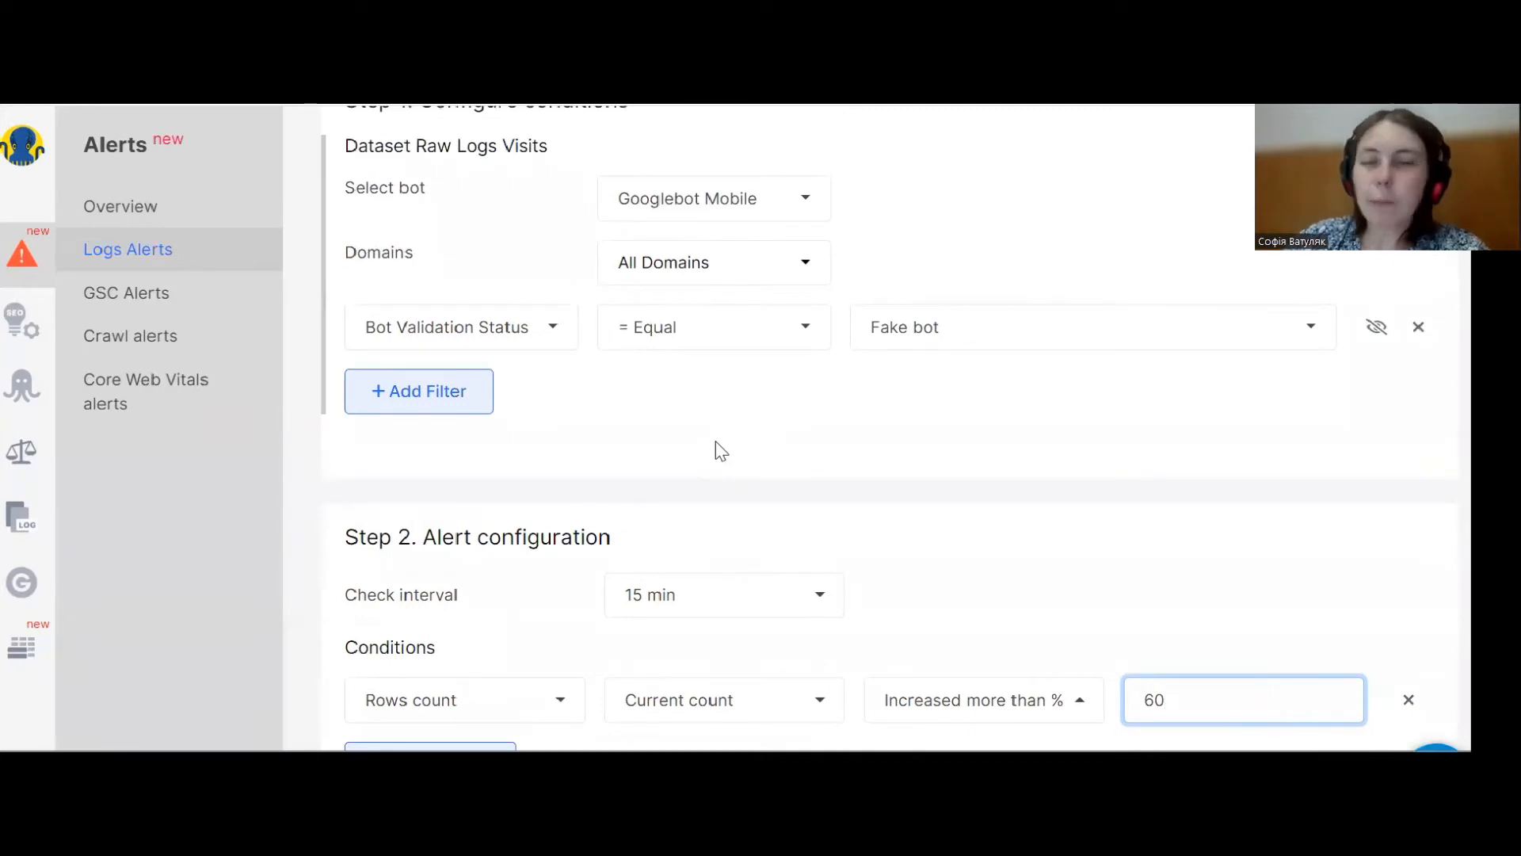
pyautogui.click(463, 329)
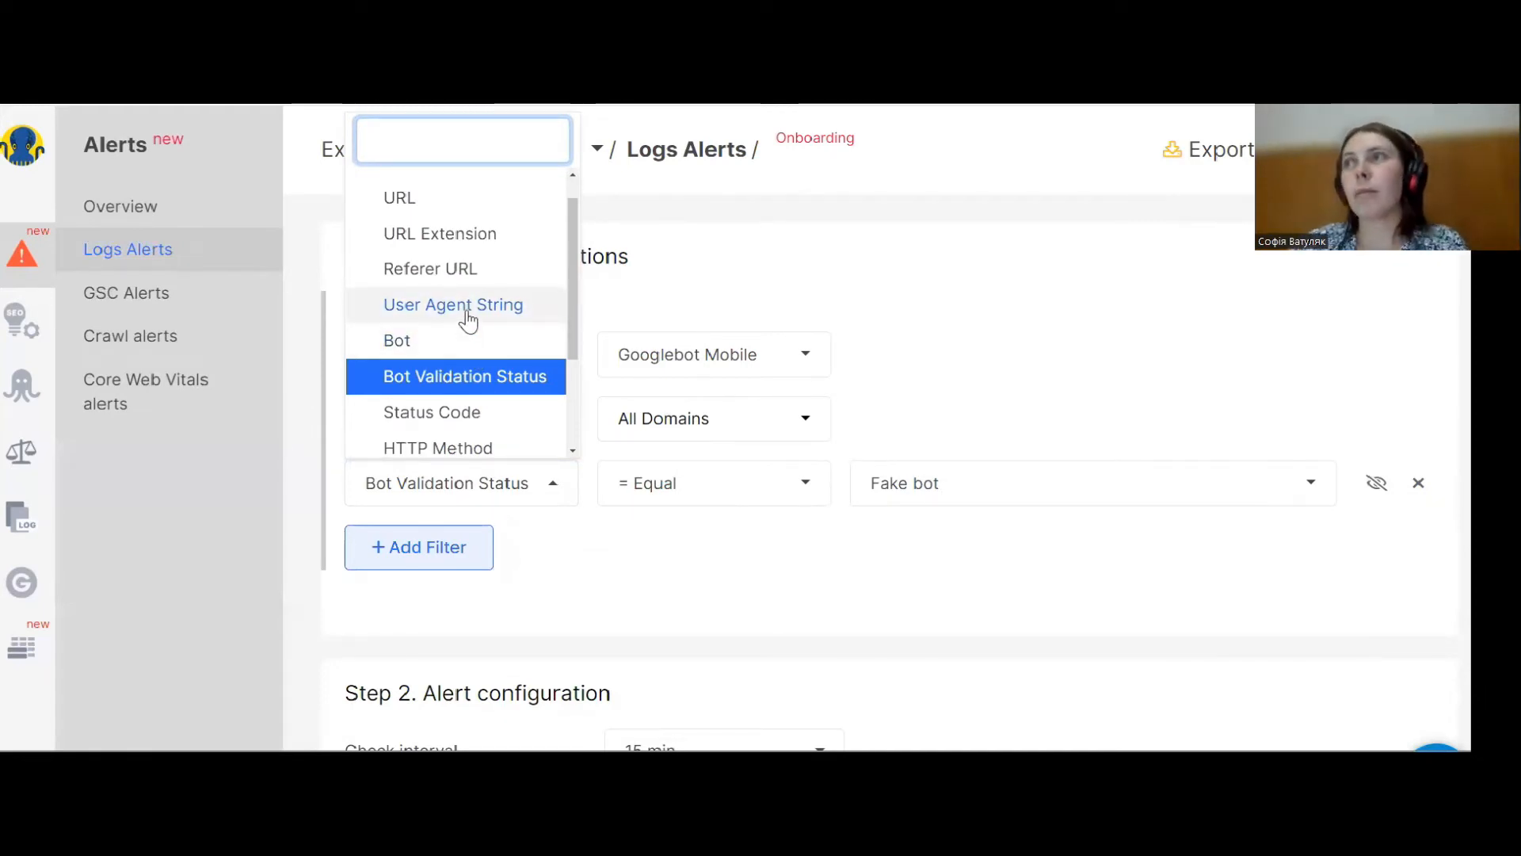
pyautogui.click(468, 313)
pyautogui.click(947, 477)
pyautogui.write('petal')
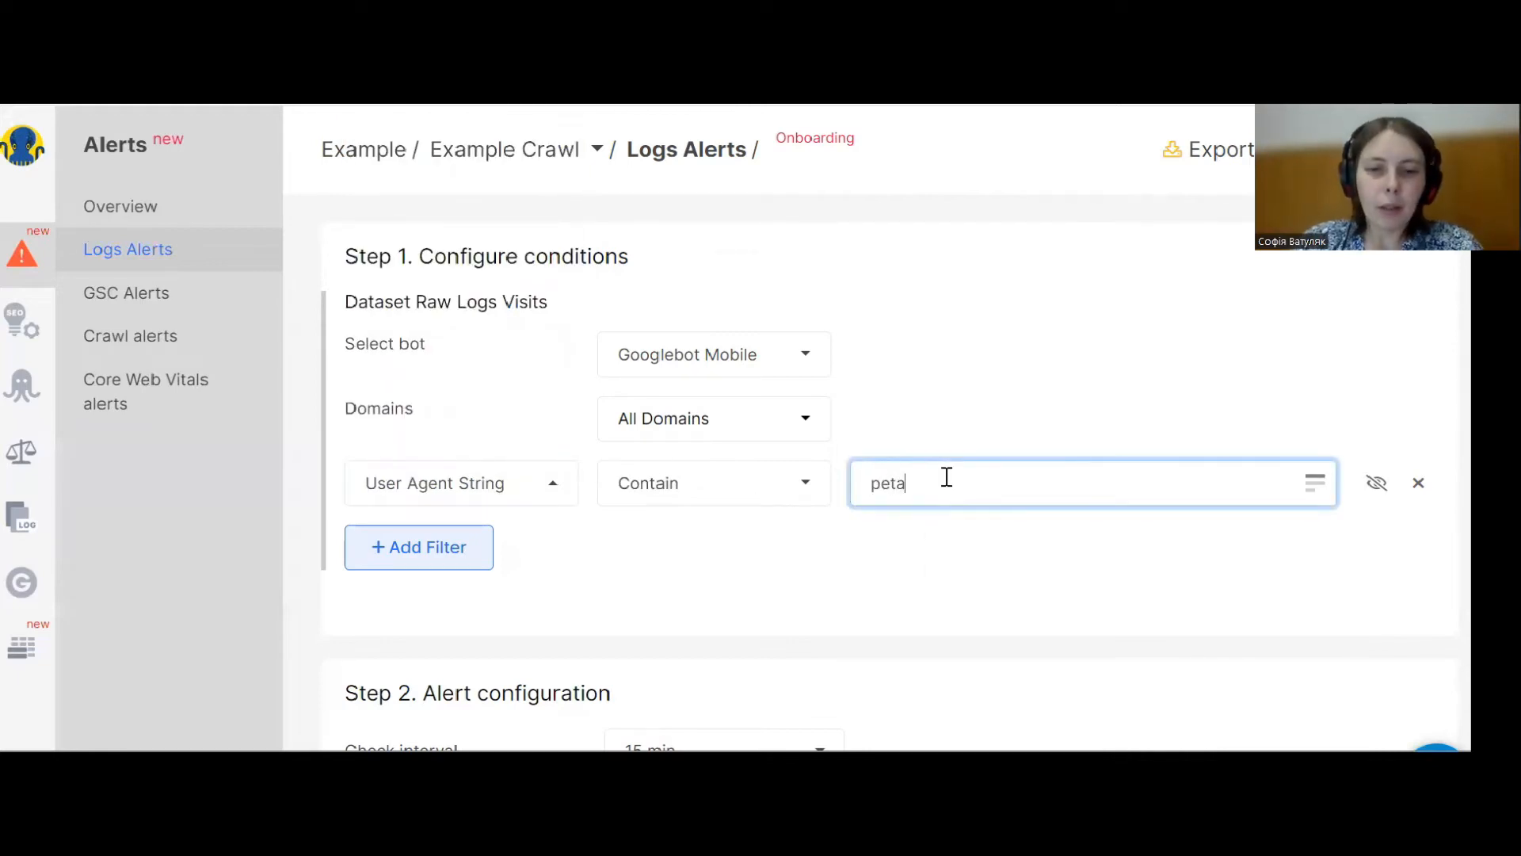
# Add a second filter for Bot Validation Status equal to Valid.
pyautogui.click(435, 547)
pyautogui.click(469, 555)
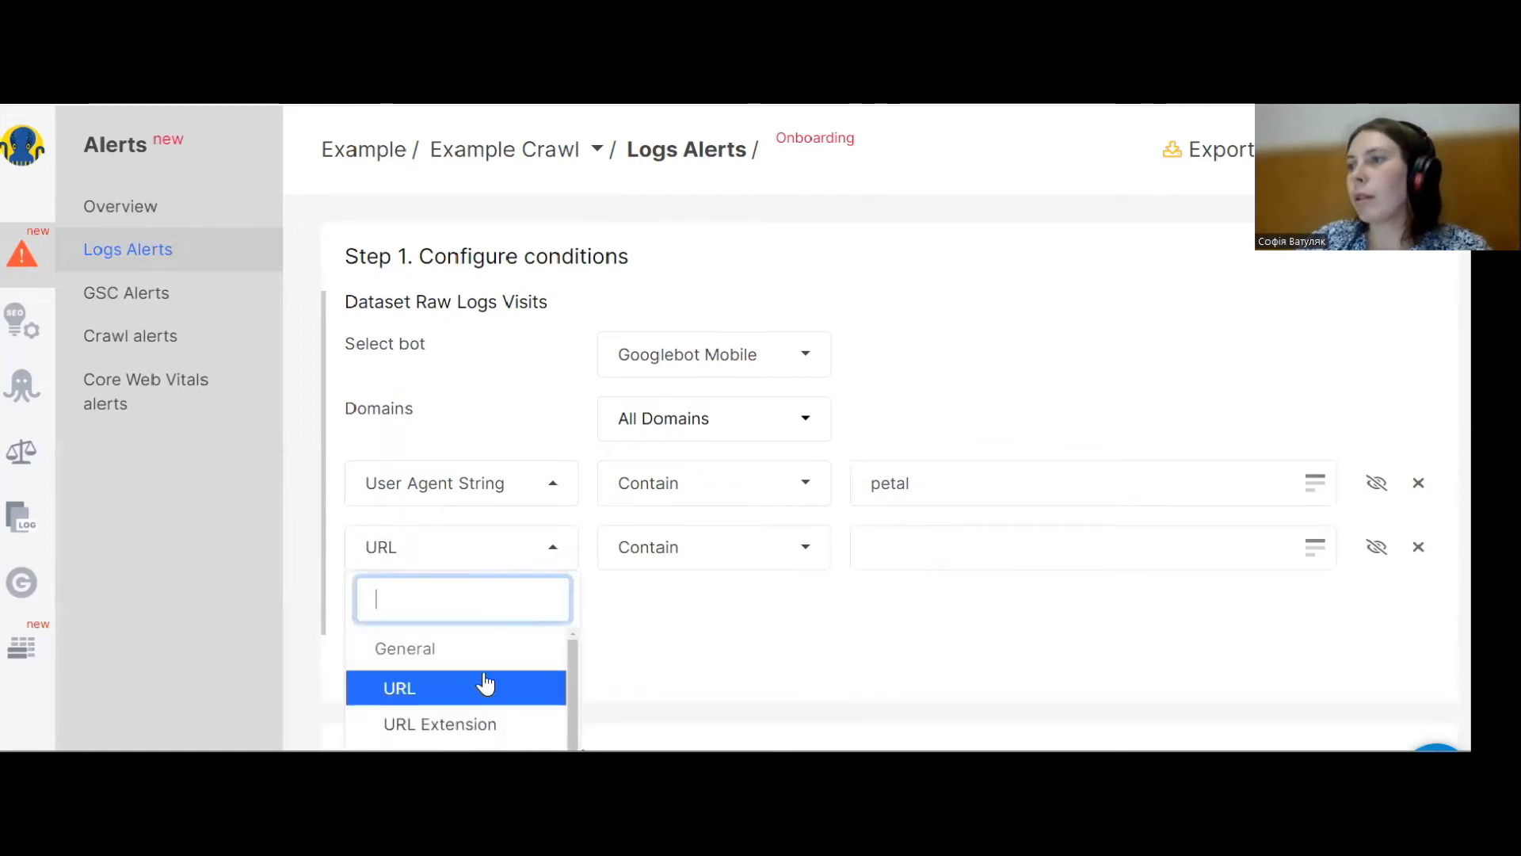
pyautogui.scroll(-3, 485, 682)
pyautogui.scroll(-2, 475, 634)
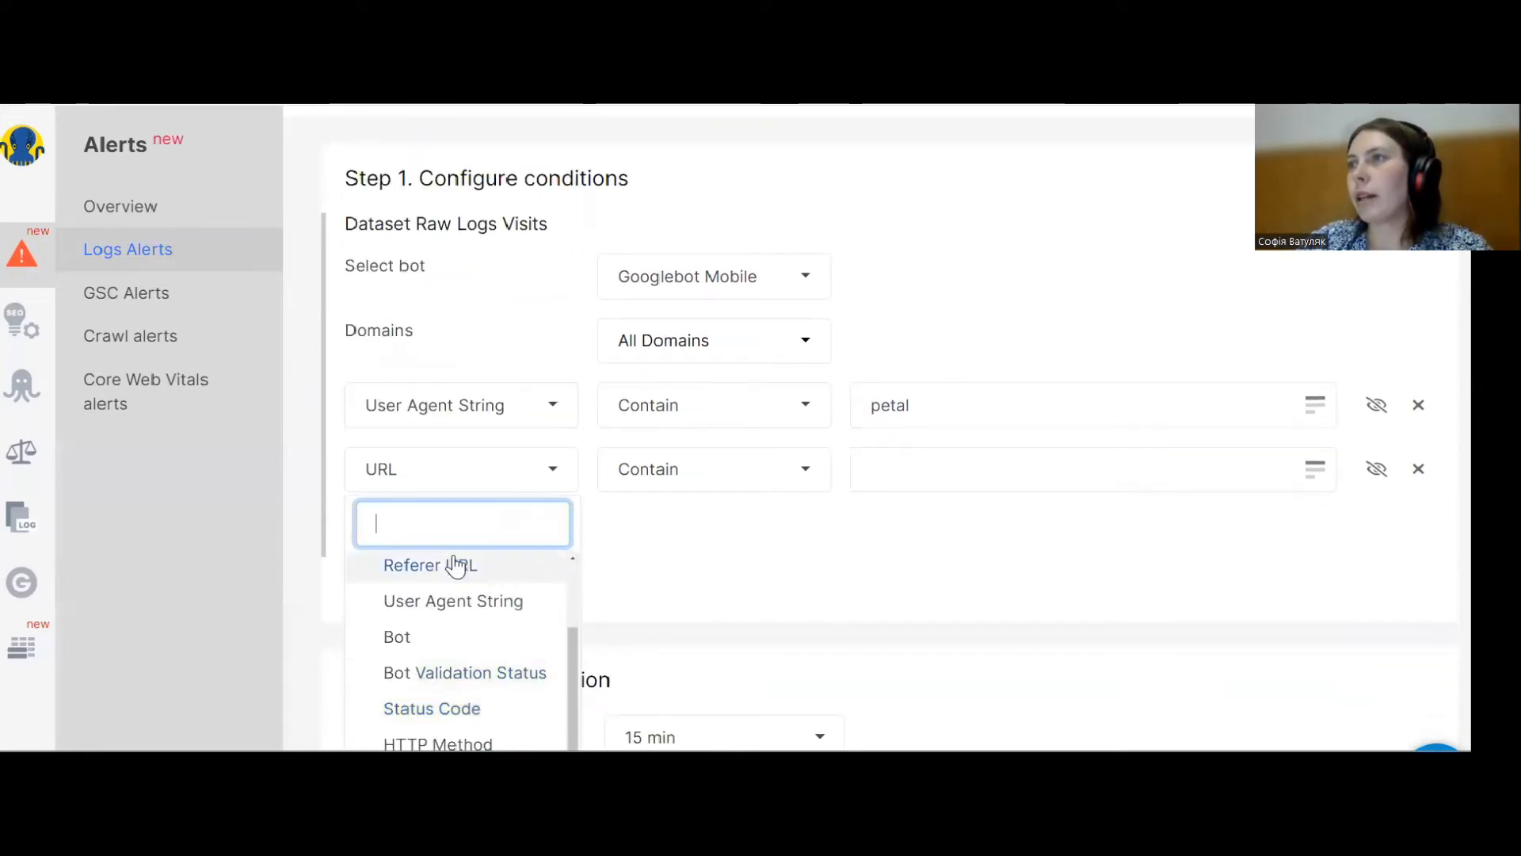
pyautogui.click(492, 673)
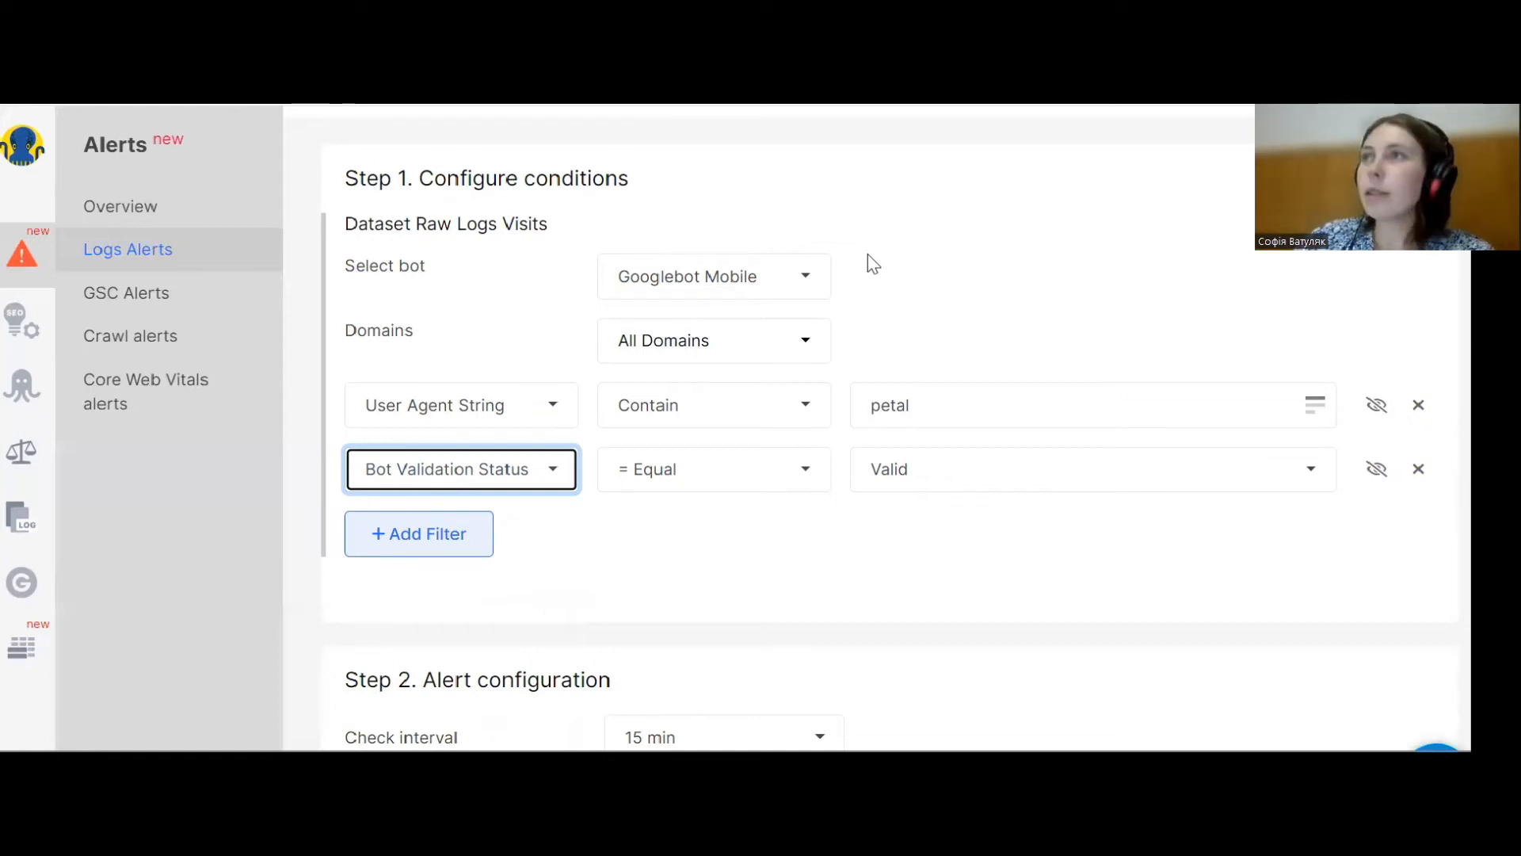
# Start a new raw-logs alert and add a Status Code filter equal to 404.
pyautogui.click(162, 255)
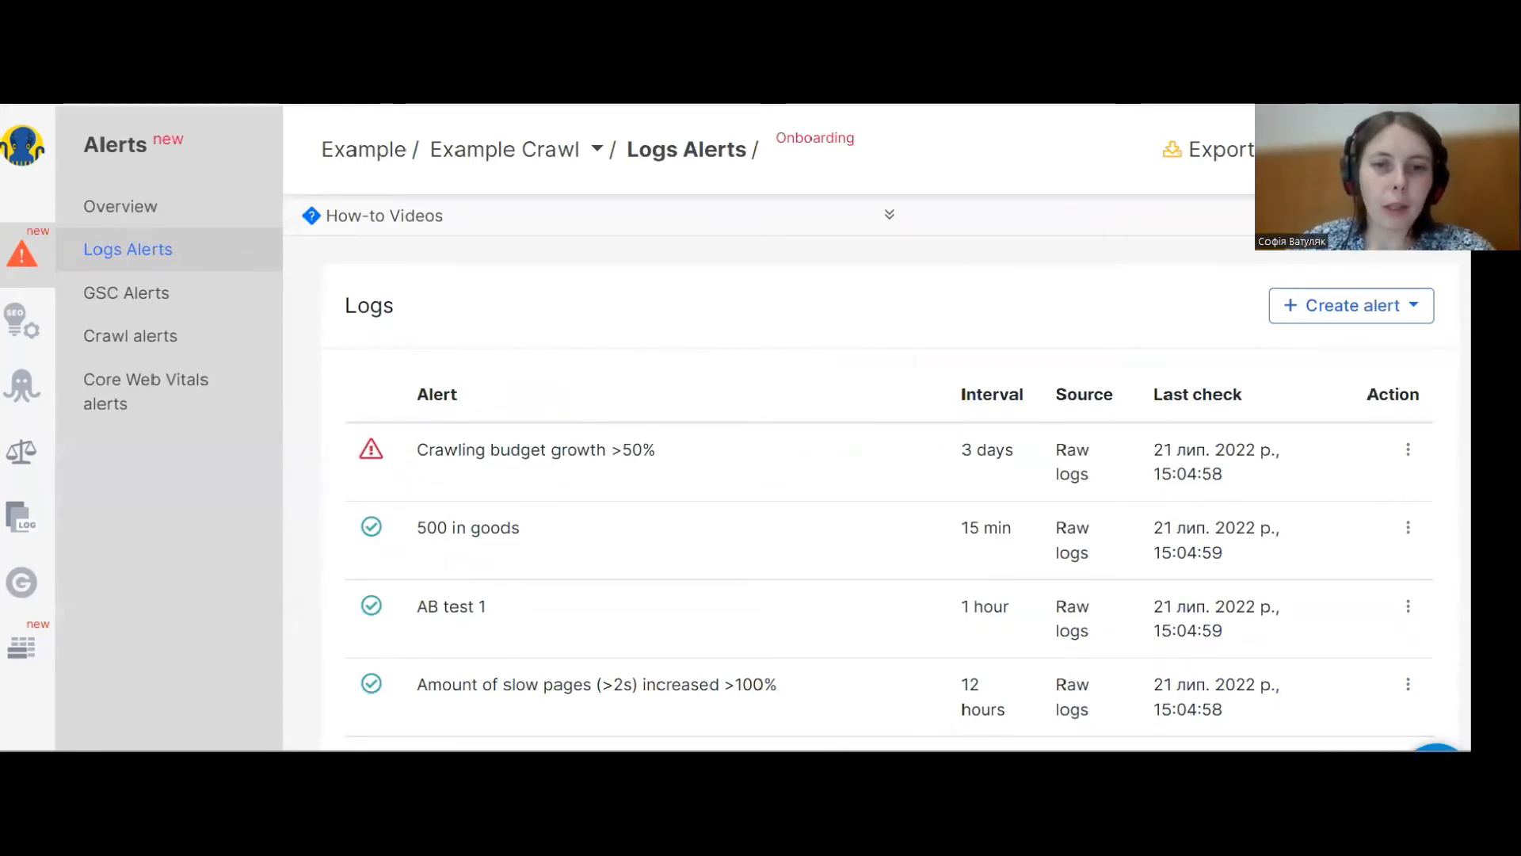
pyautogui.click(1347, 317)
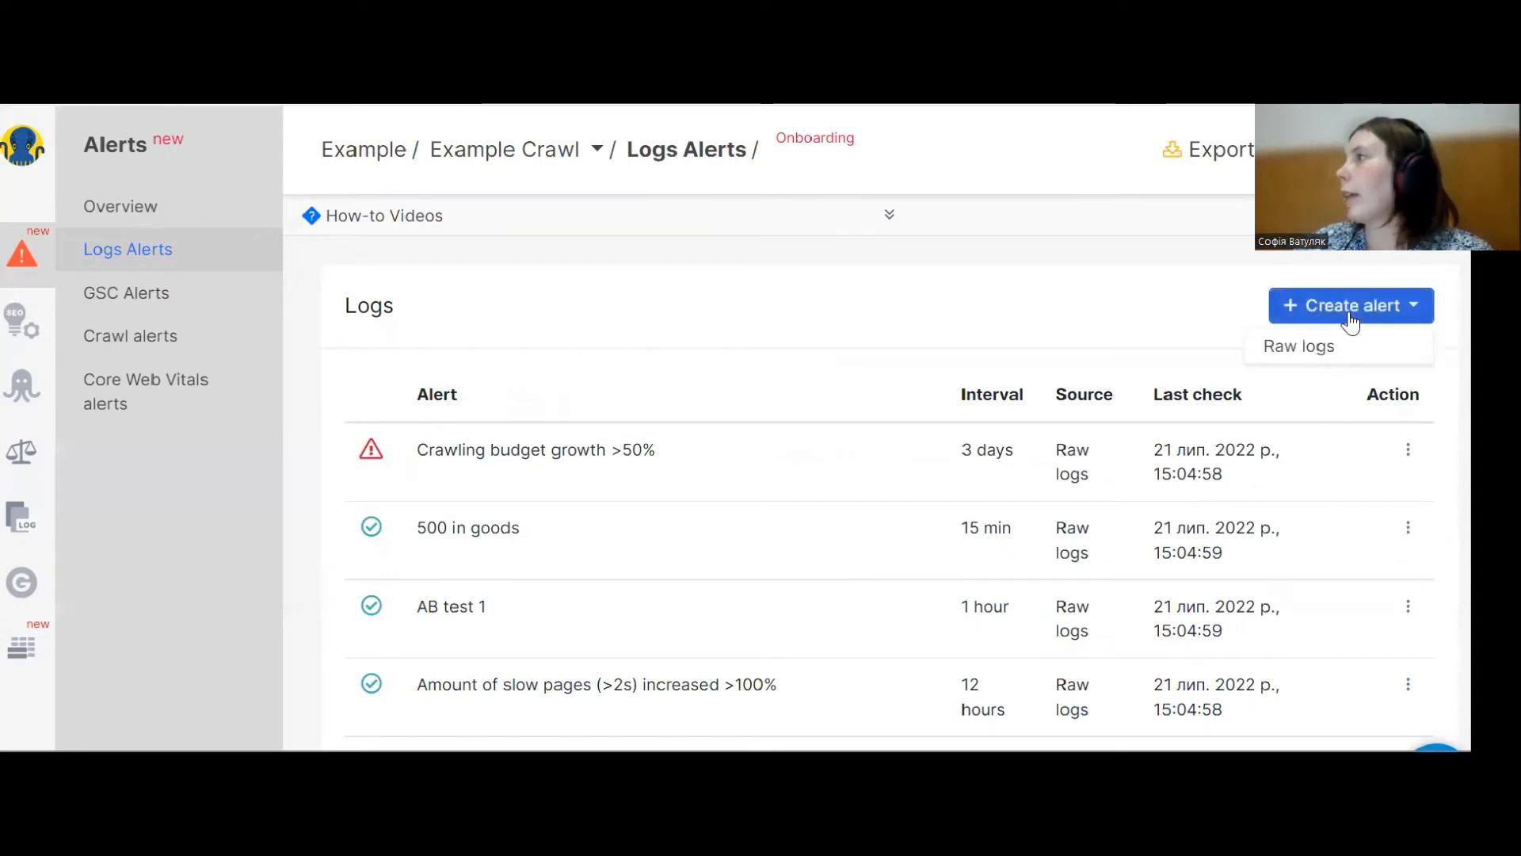
pyautogui.click(1320, 363)
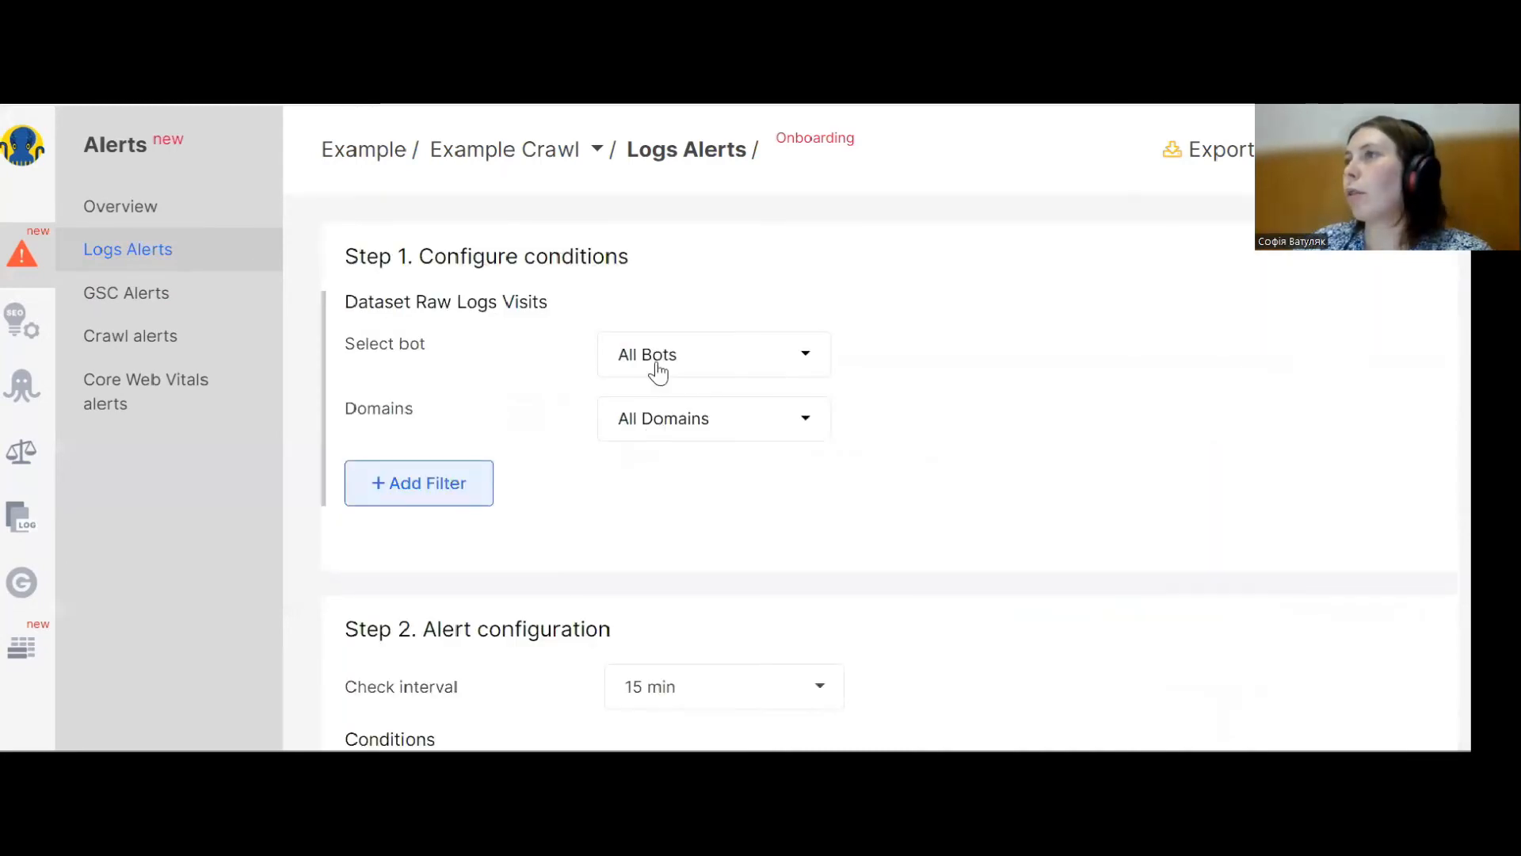
pyautogui.click(448, 489)
pyautogui.click(445, 488)
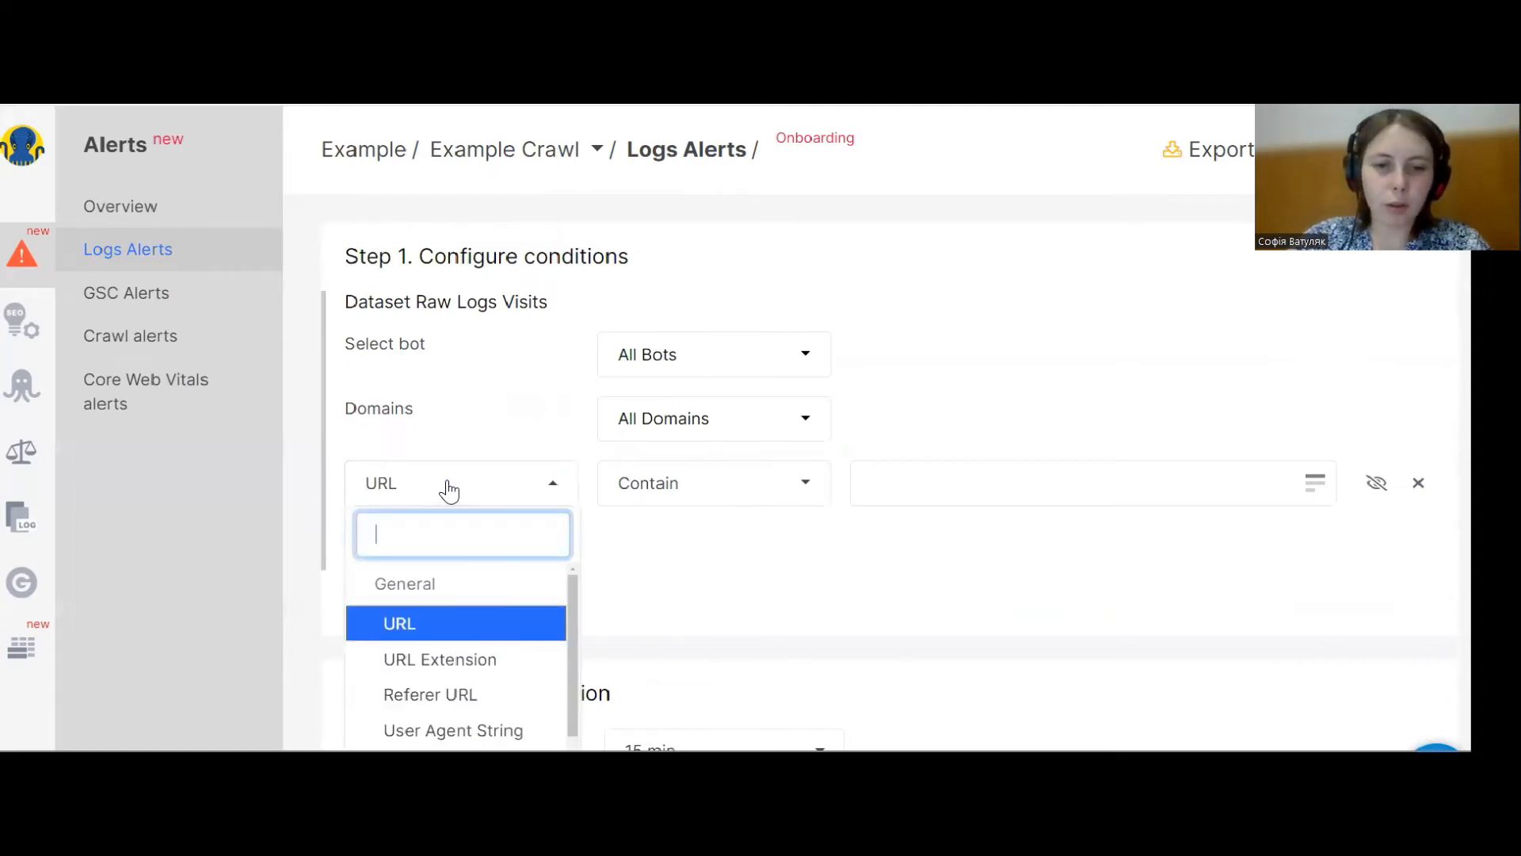
pyautogui.write('st')
pyautogui.click(450, 442)
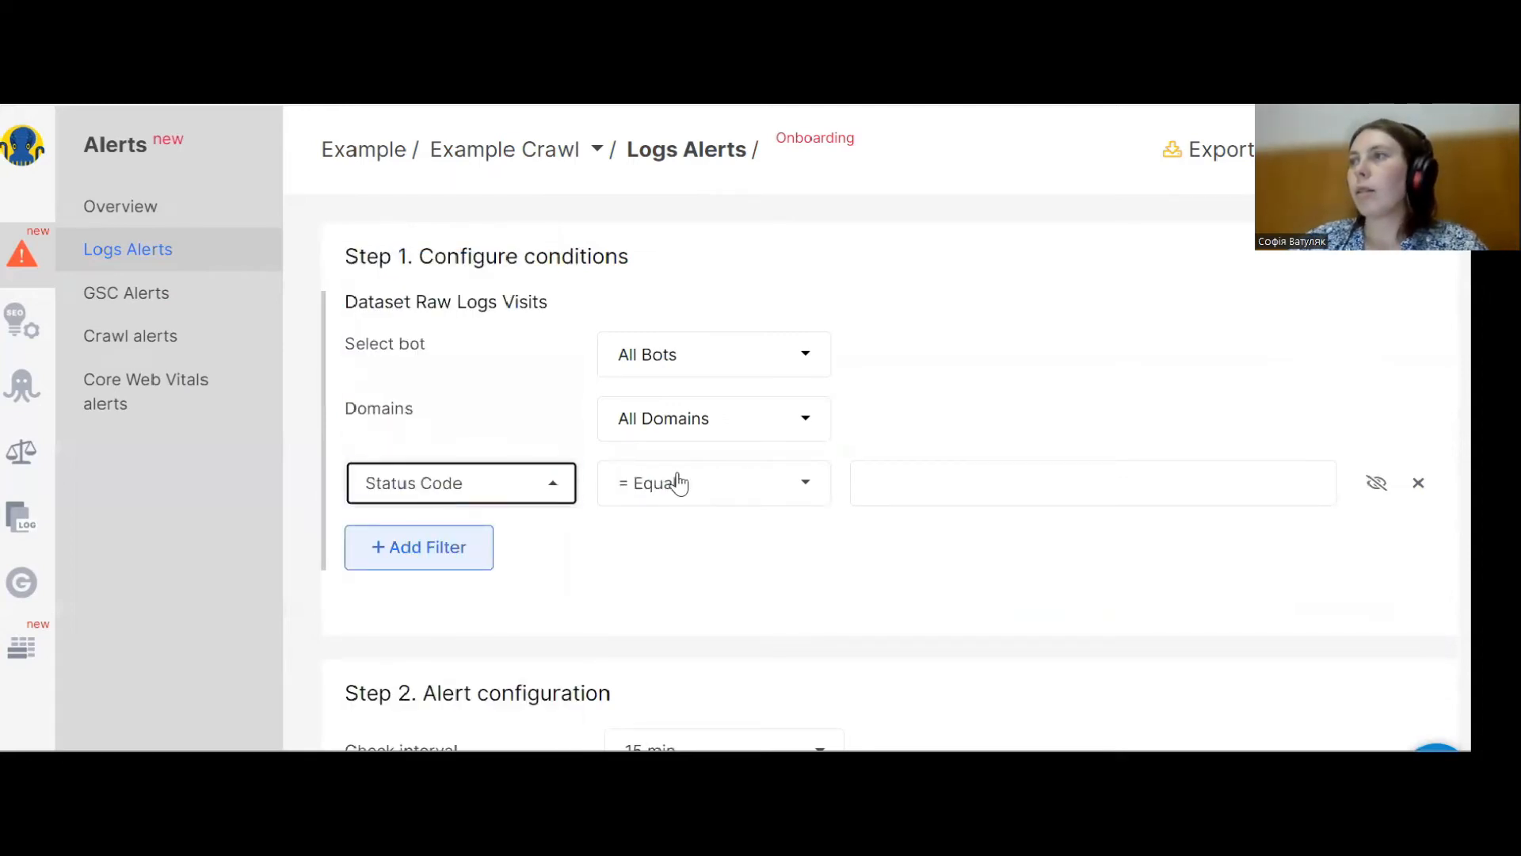
pyautogui.click(900, 481)
pyautogui.write('404')
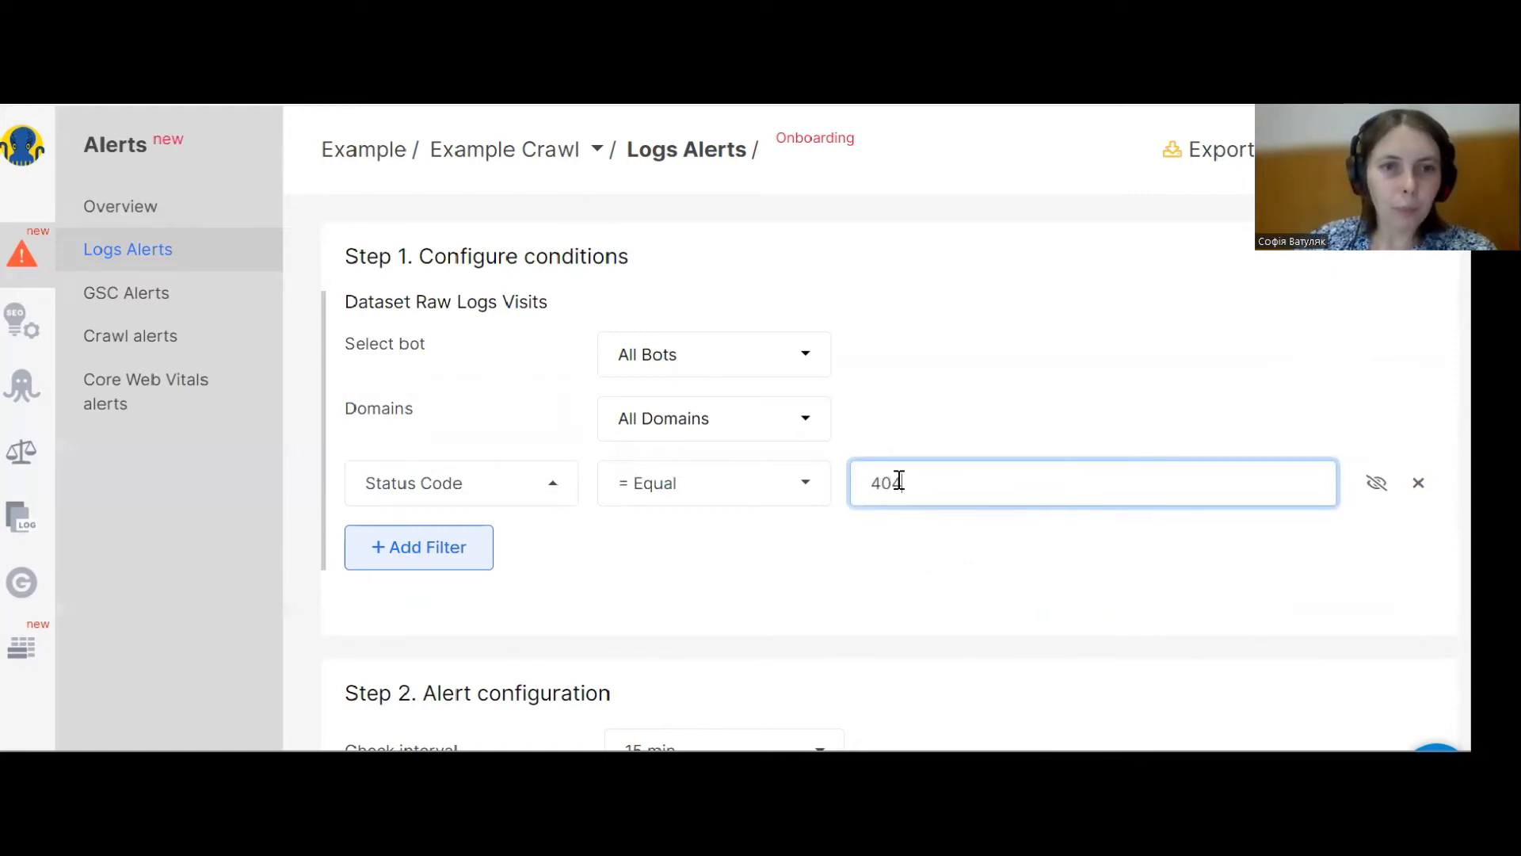
# Set the alert's check interval to 1 day.
pyautogui.scroll(-3, 815, 510)
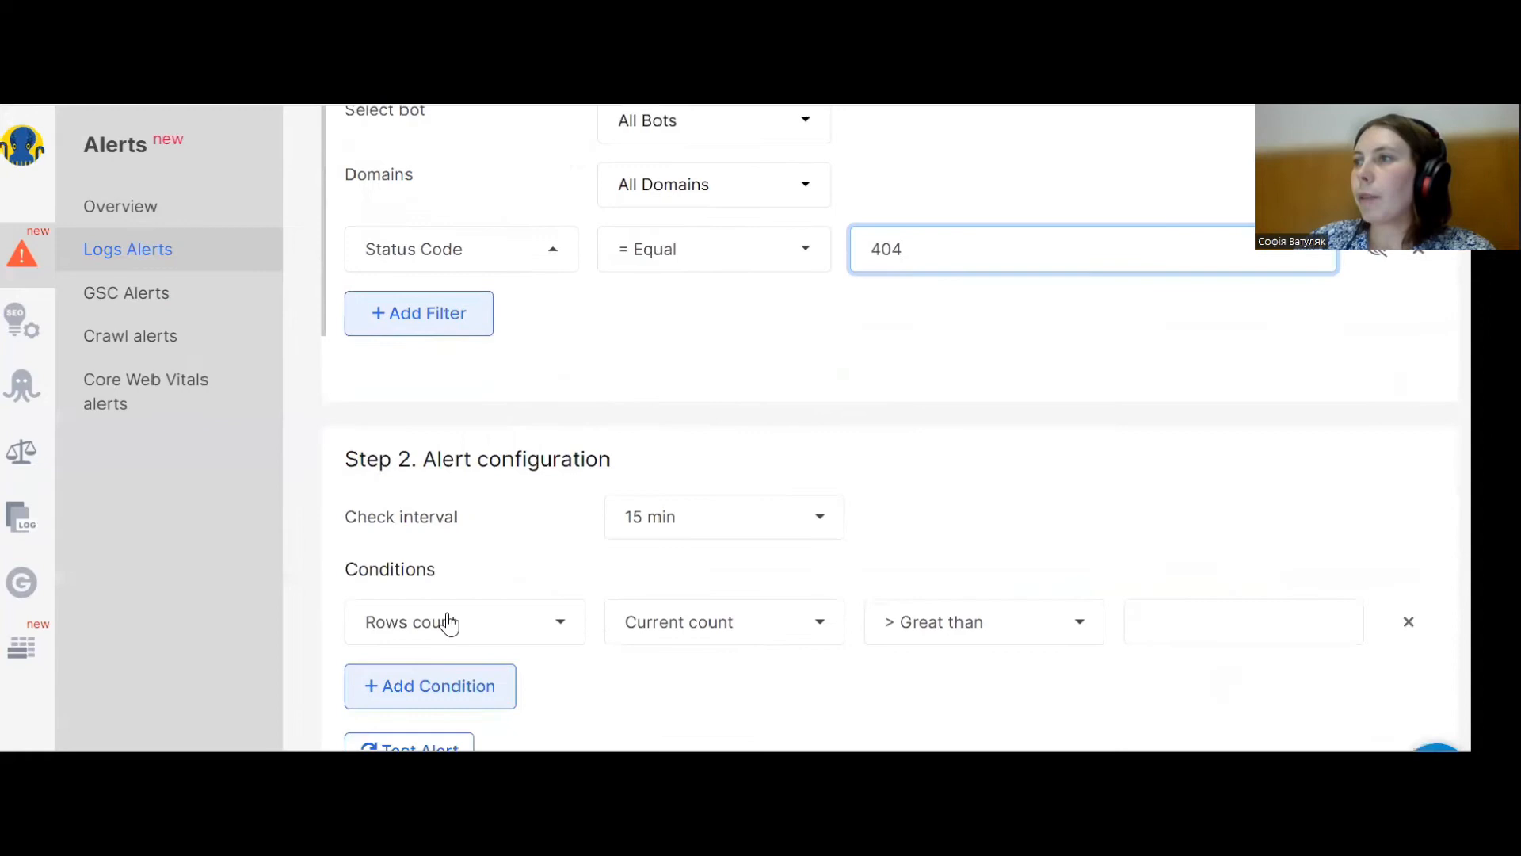
pyautogui.click(729, 519)
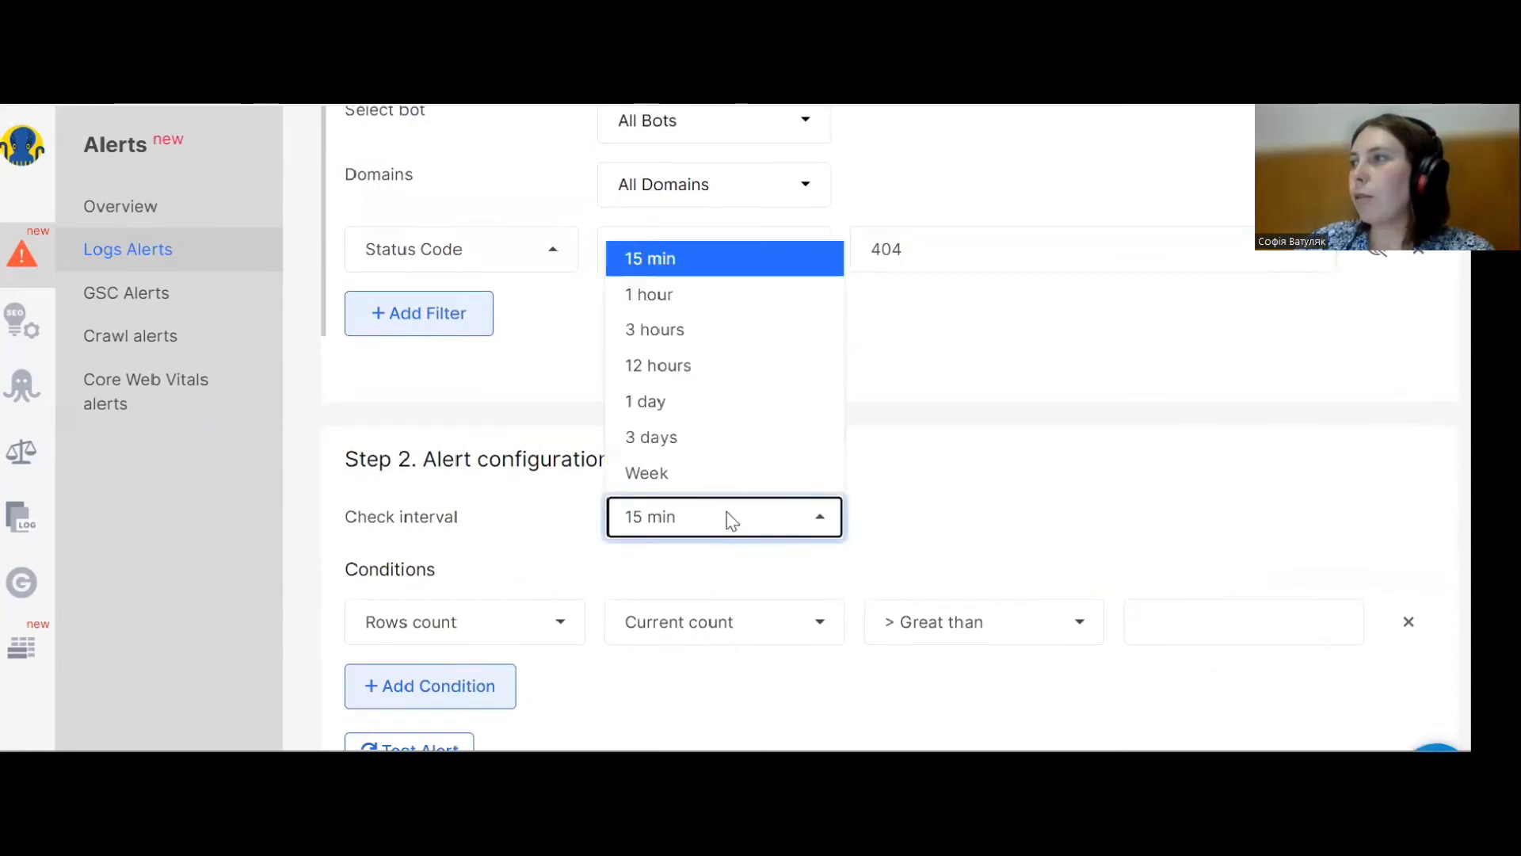
pyautogui.click(670, 402)
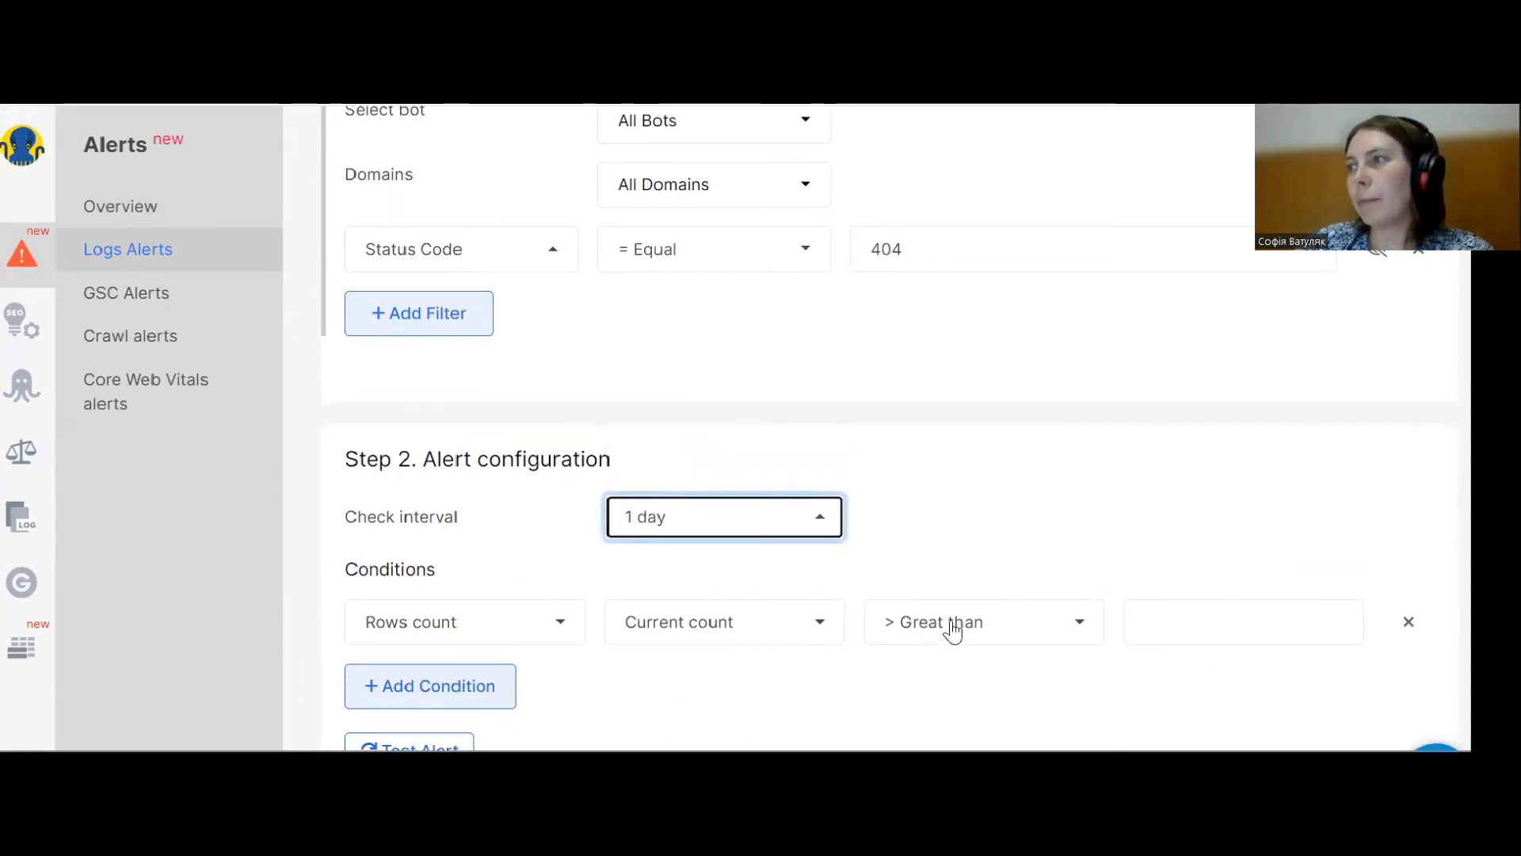
# Review the count type options available for the rows count condition.
pyautogui.click(704, 624)
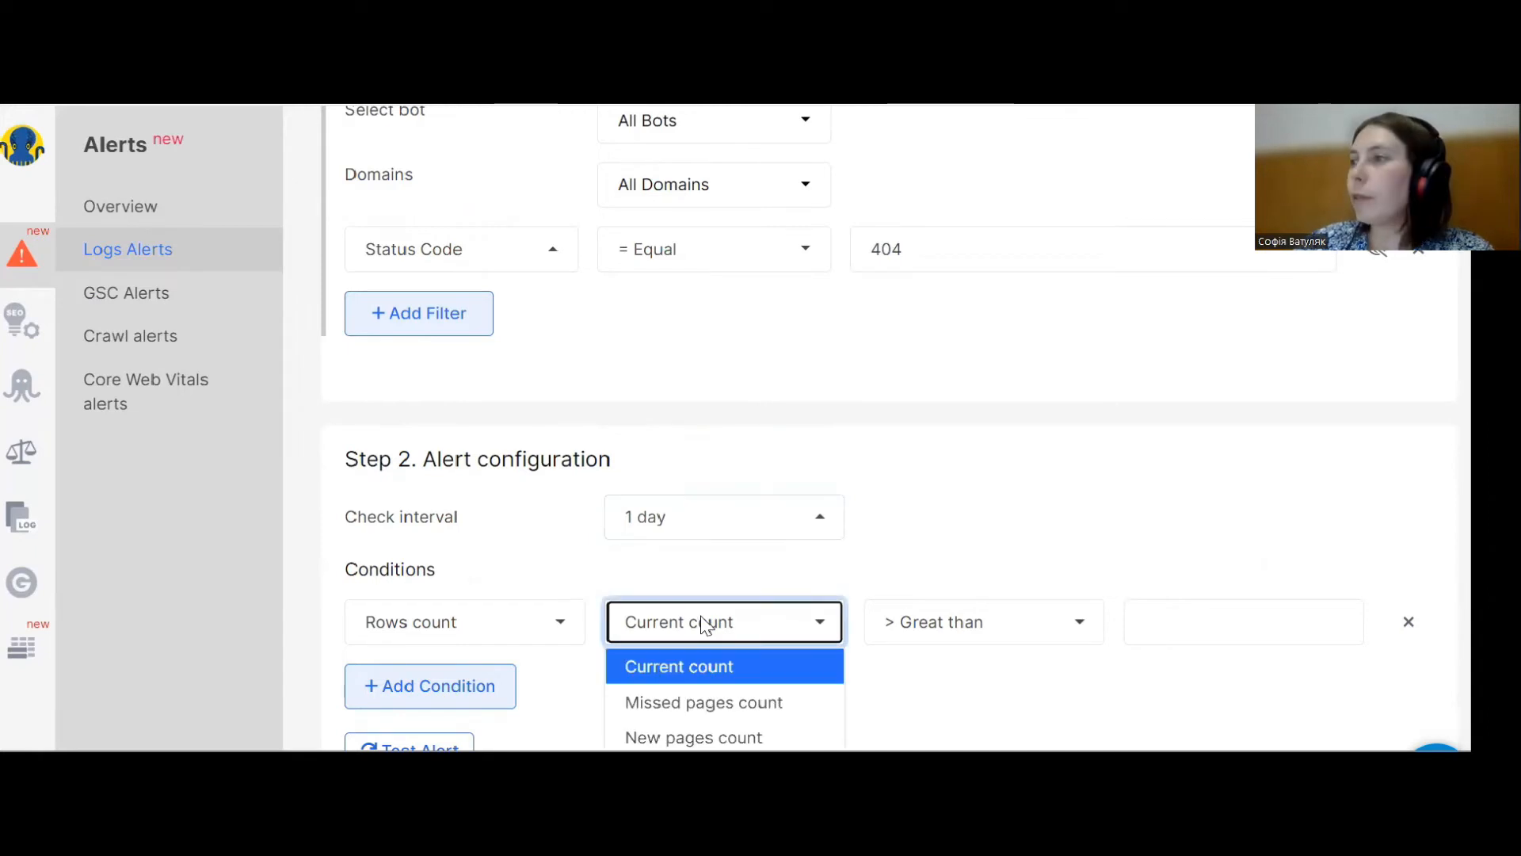
pyautogui.scroll(-1, 690, 681)
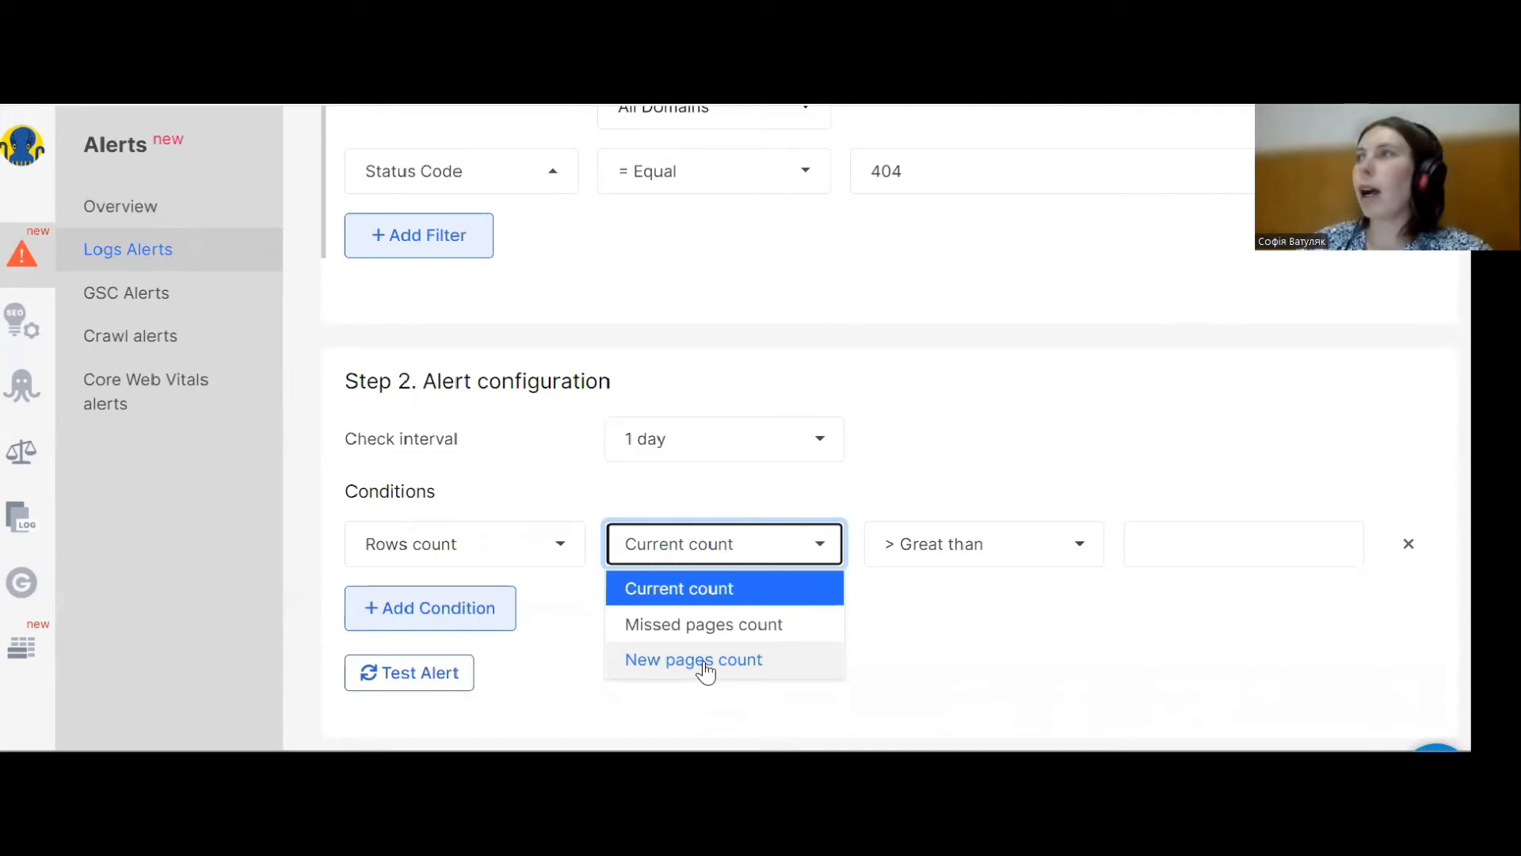
pyautogui.scroll(-1, 679, 343)
pyautogui.scroll(3, 764, 347)
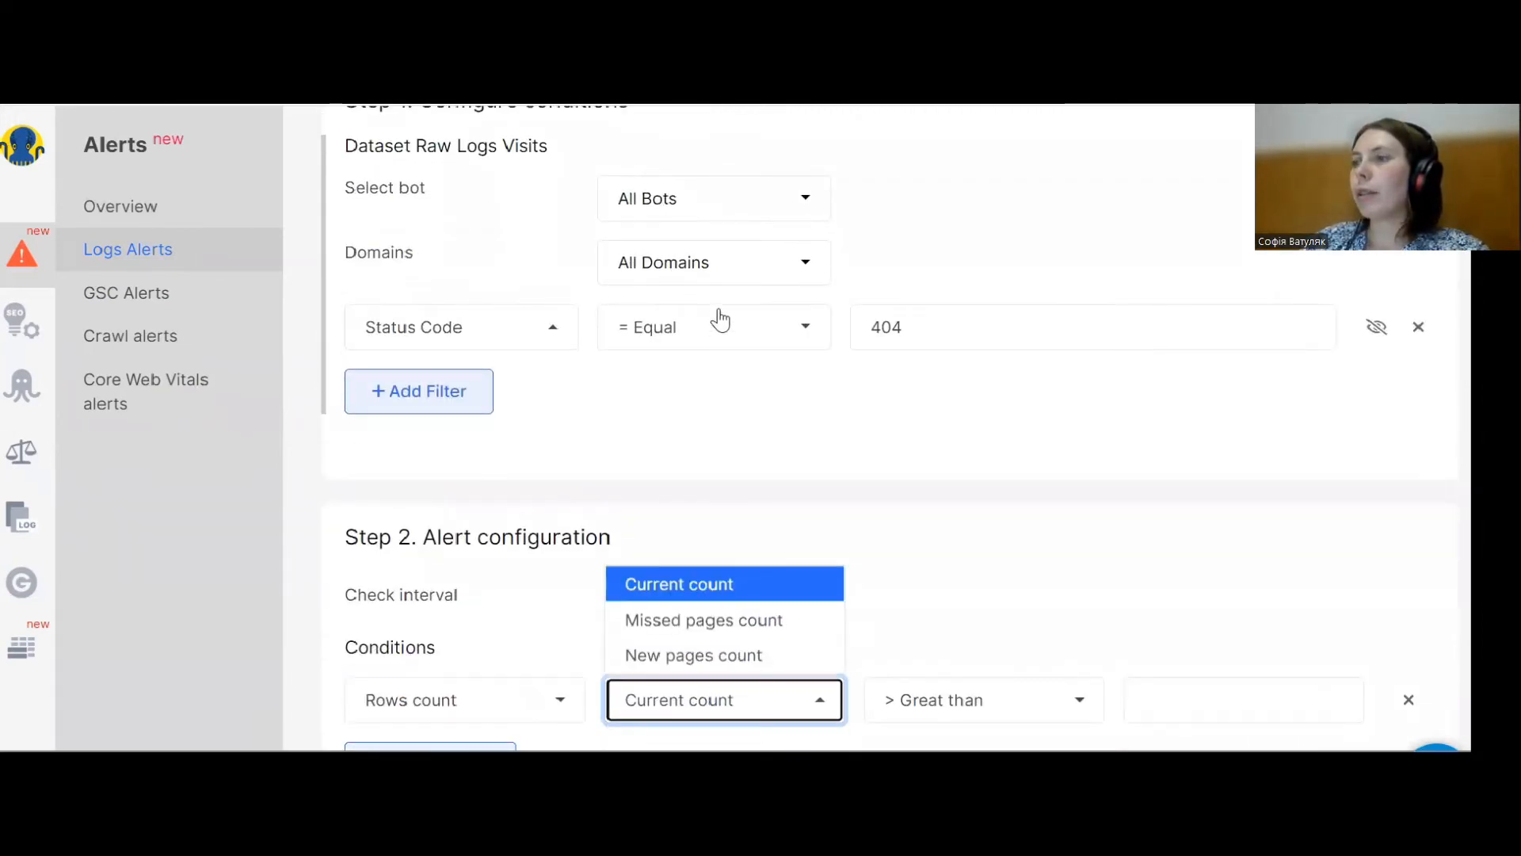
pyautogui.scroll(-1, 720, 317)
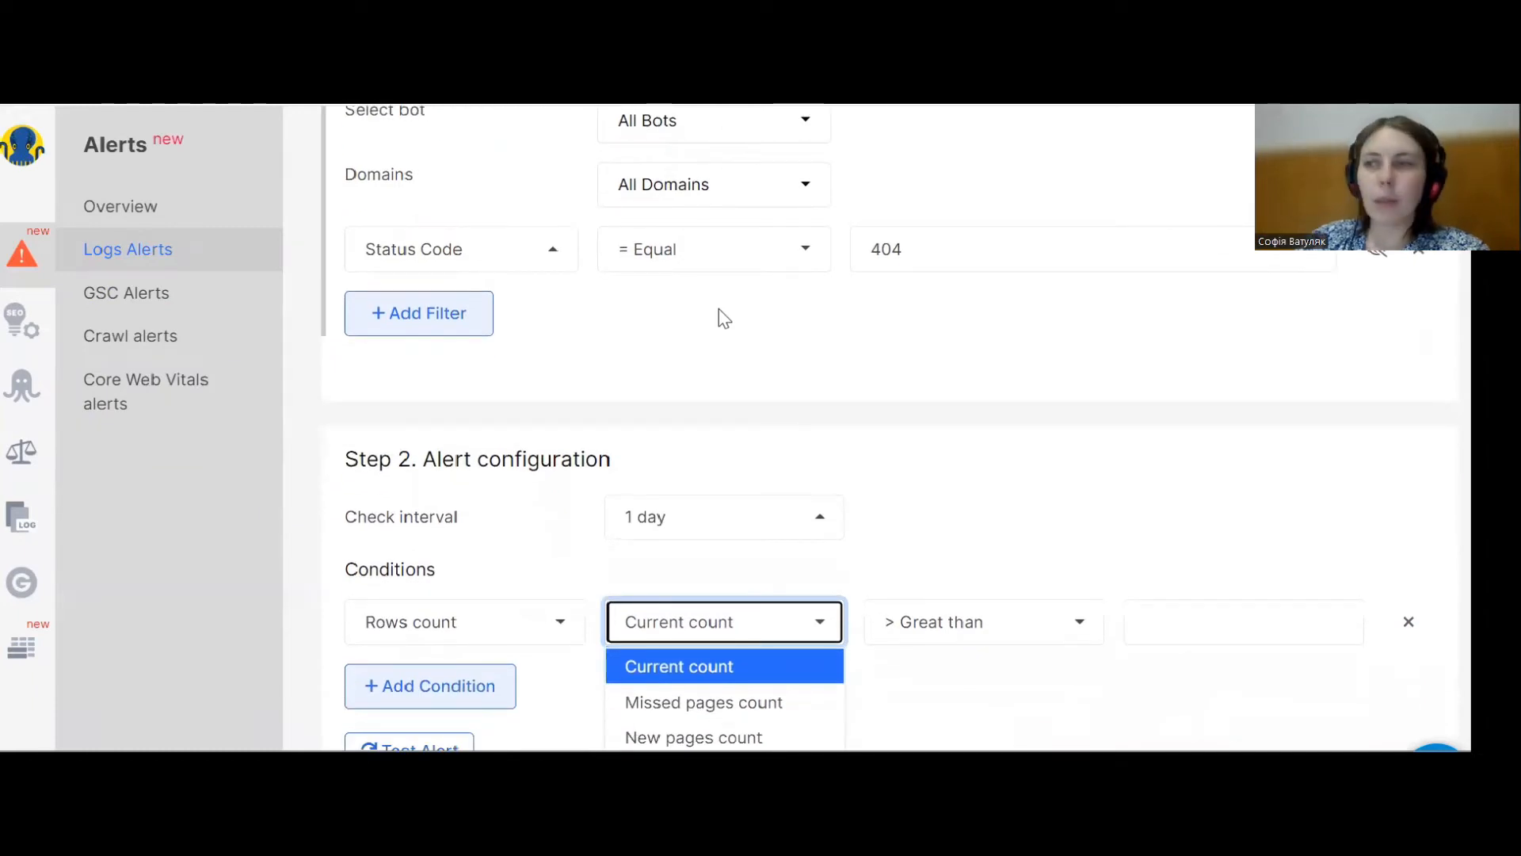
pyautogui.scroll(-1, 723, 316)
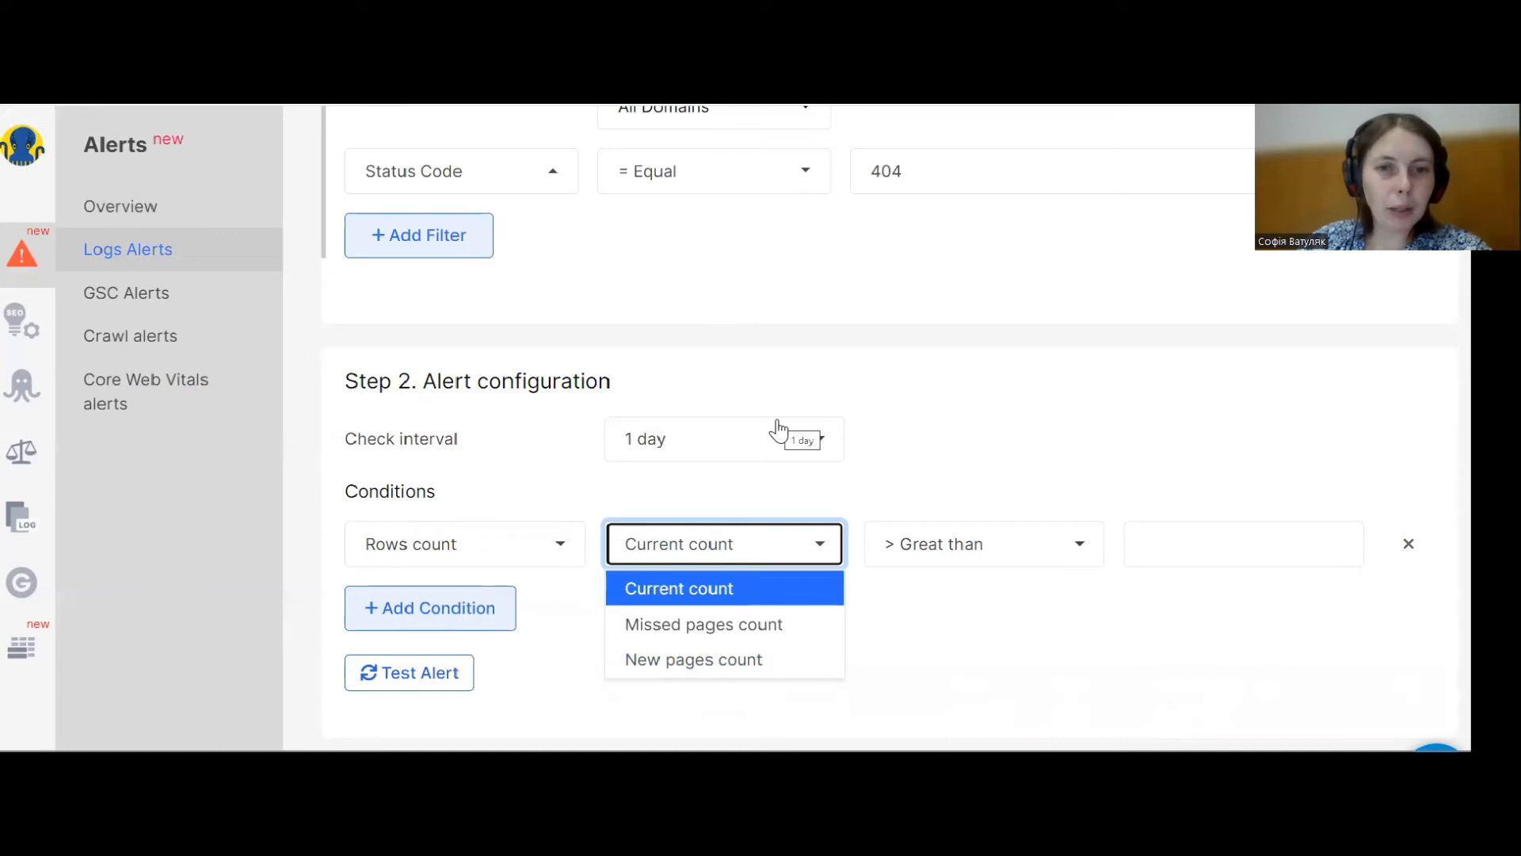
pyautogui.scroll(4, 848, 361)
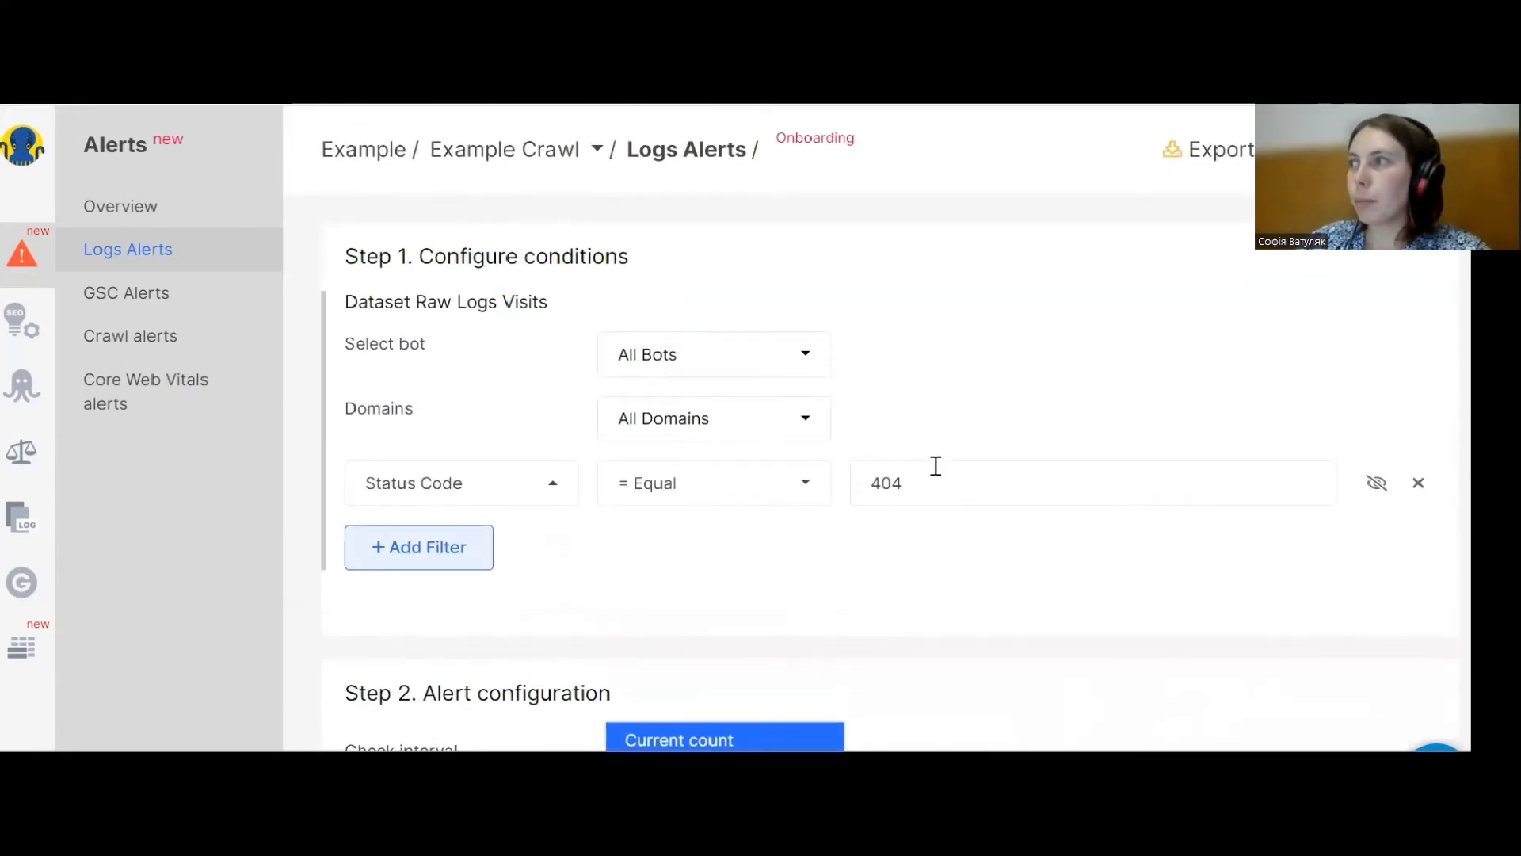
# Retype the status code filter value as 404.
pyautogui.click(936, 492)
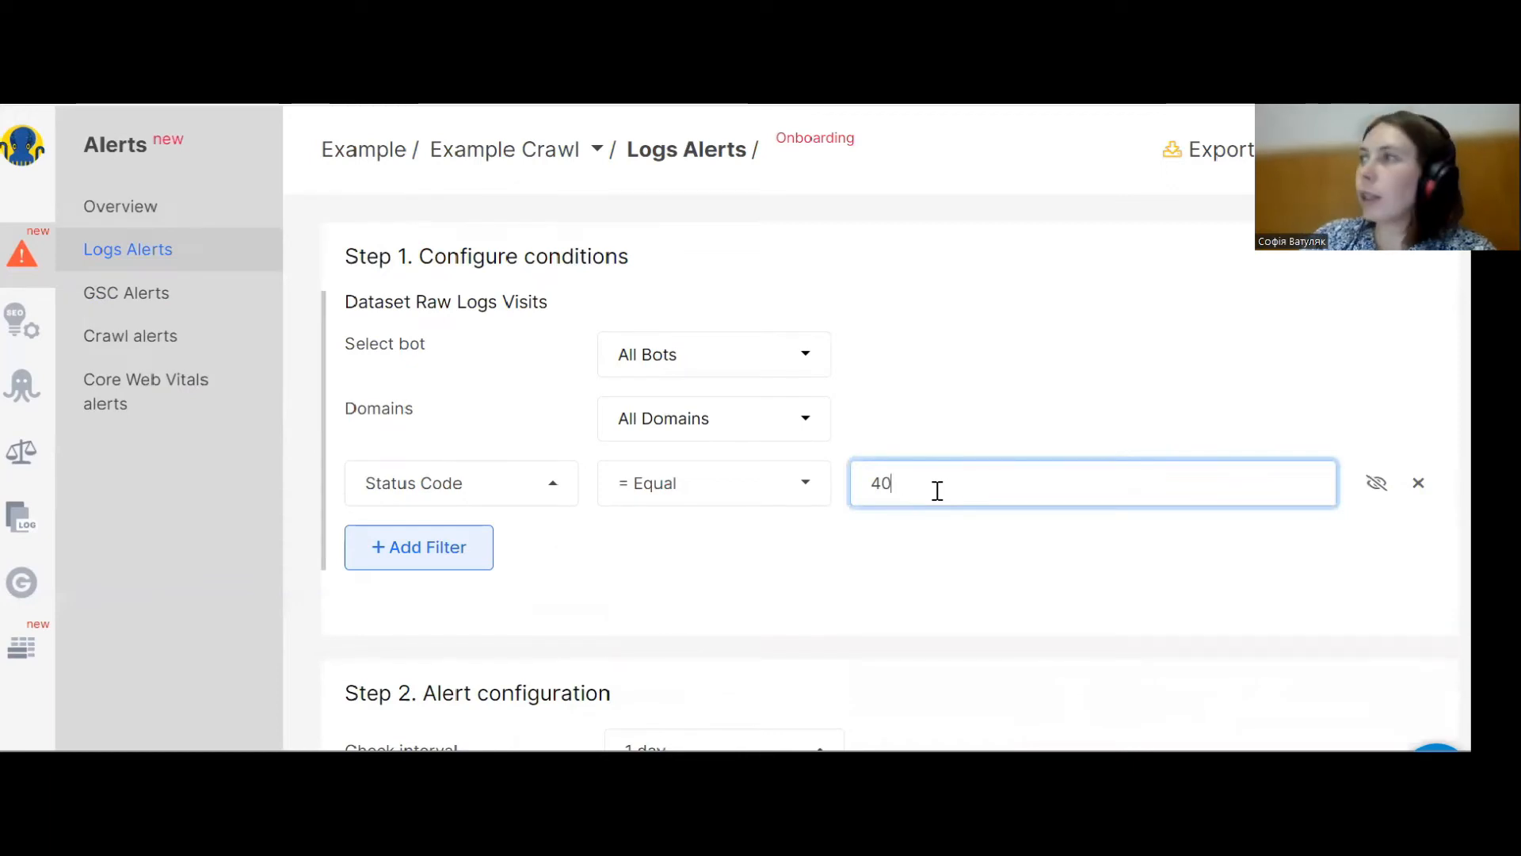
pyautogui.write('500')
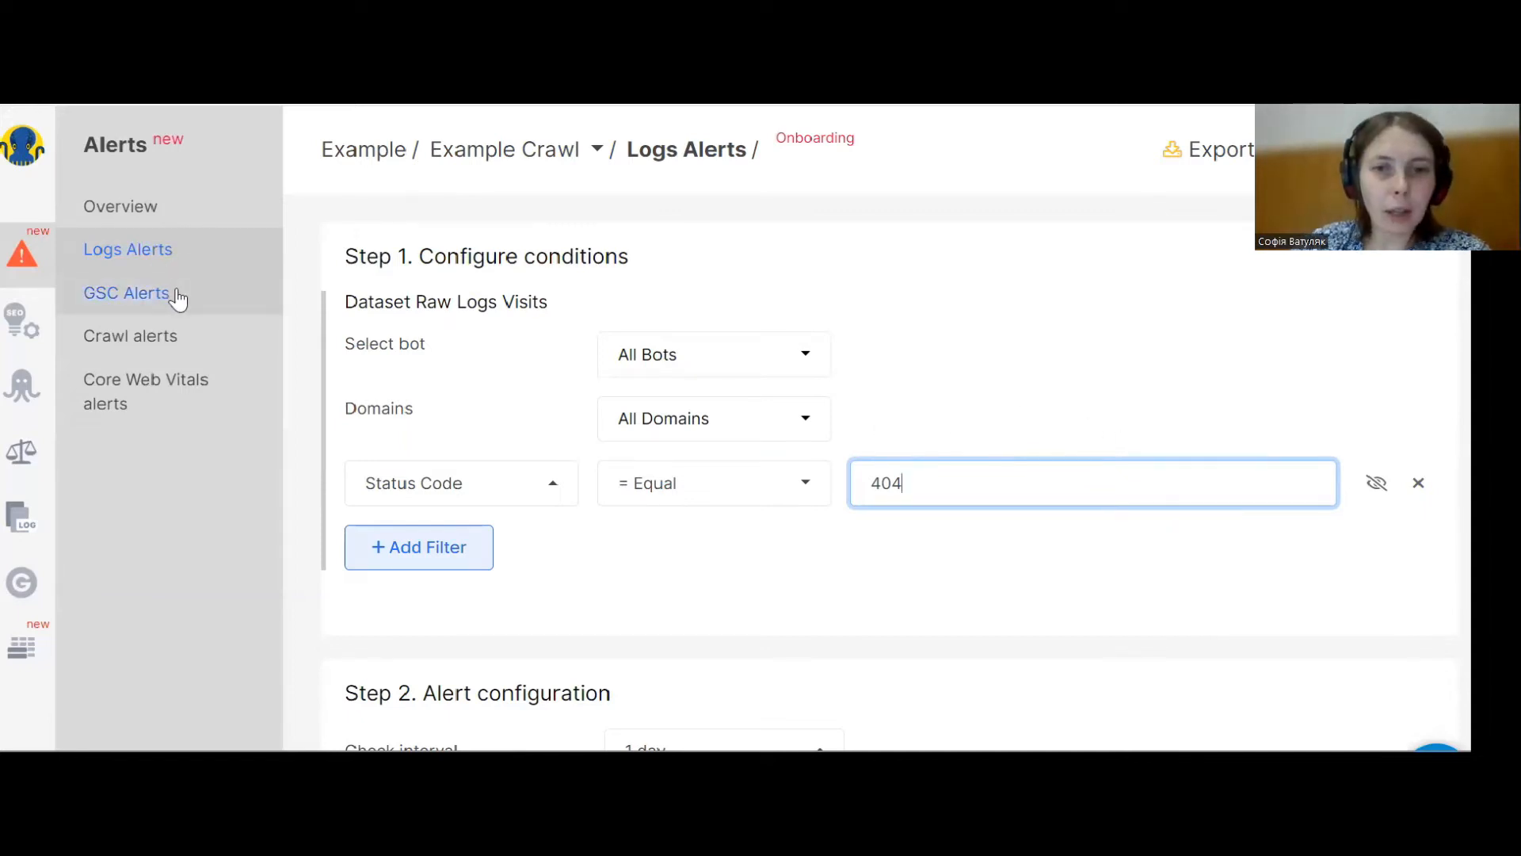
# Start a GSC Keywords alert with a Page URL filter listing /most-popular-page-1, /most-popular-page-2 and /most-popular-page-3.
pyautogui.click(154, 295)
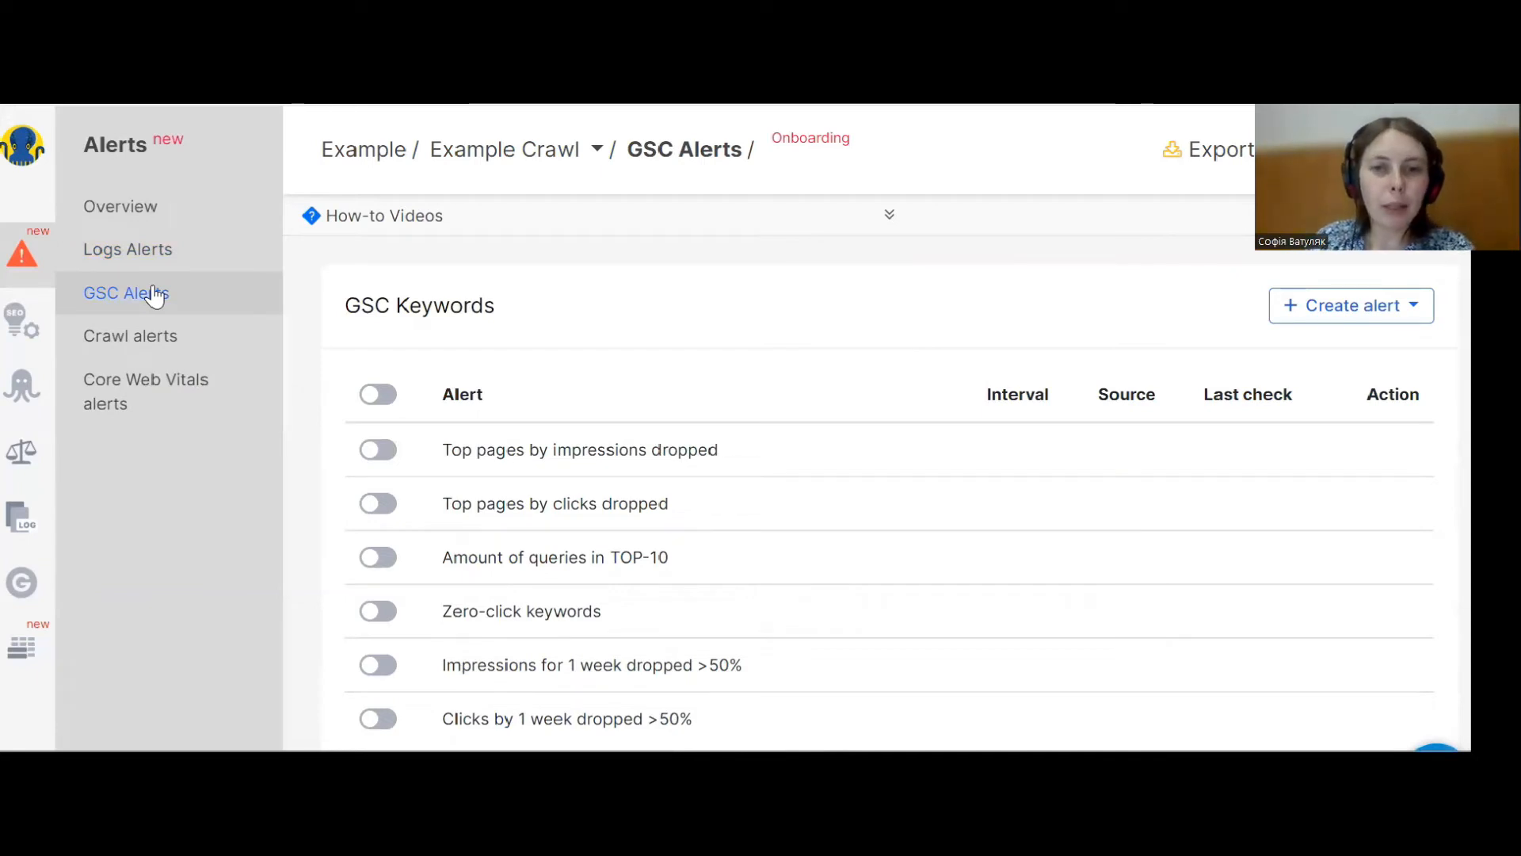
pyautogui.click(1346, 315)
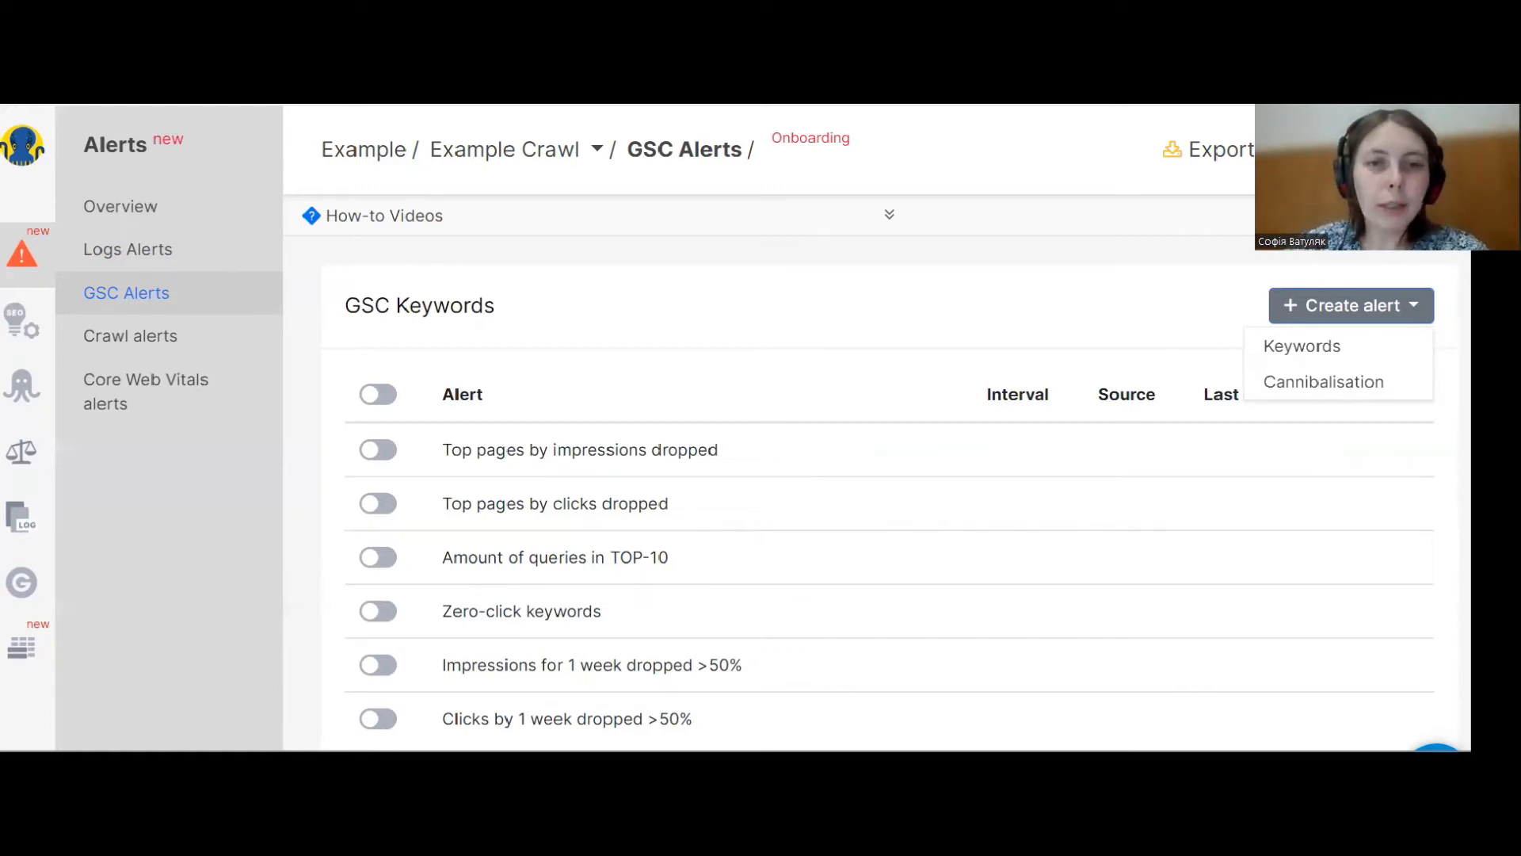
pyautogui.click(1341, 349)
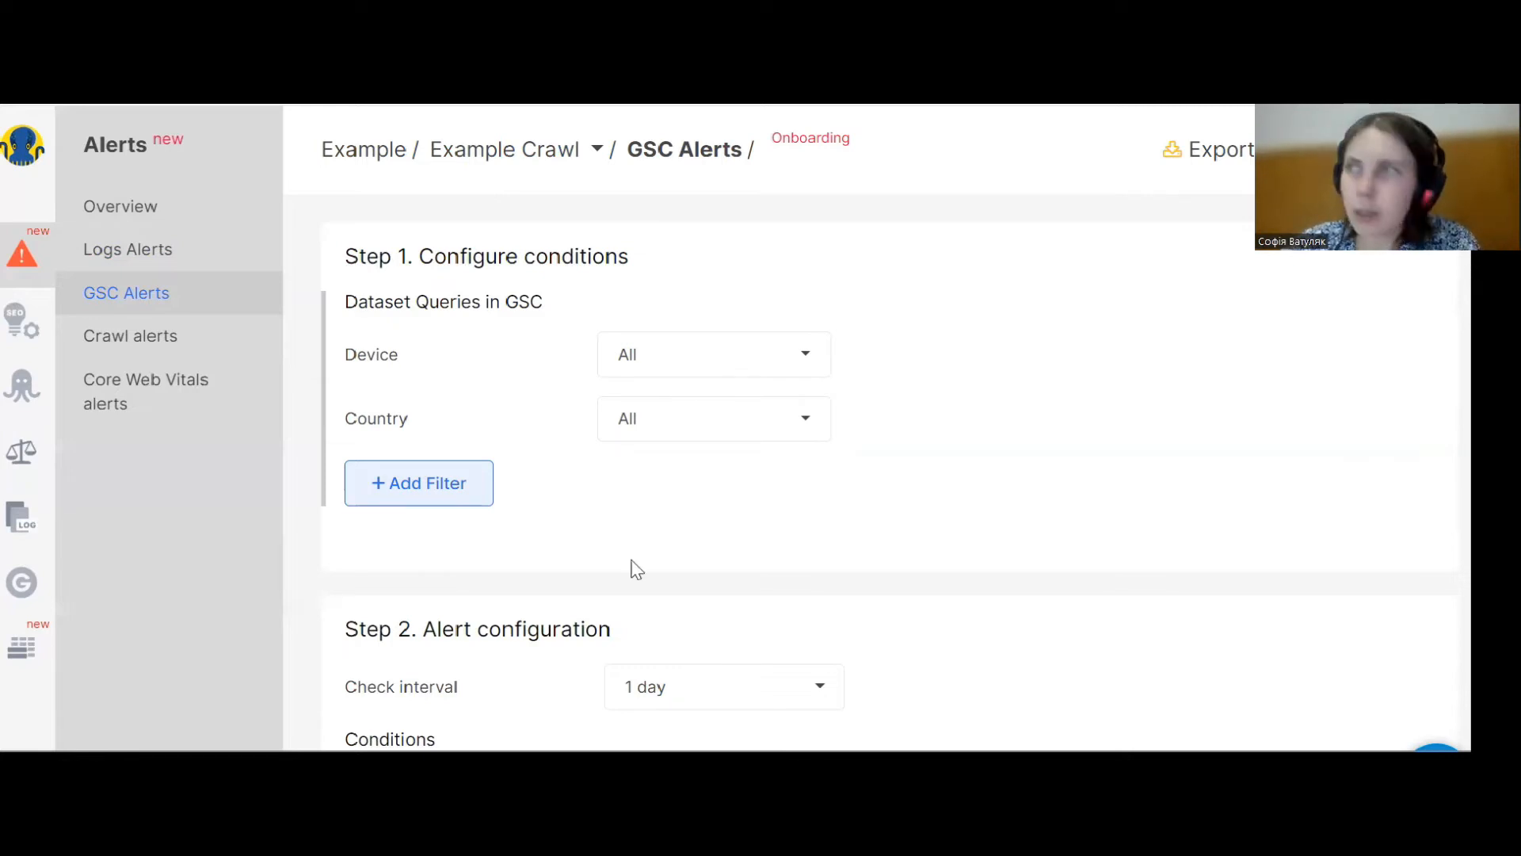
pyautogui.click(456, 504)
pyautogui.click(451, 492)
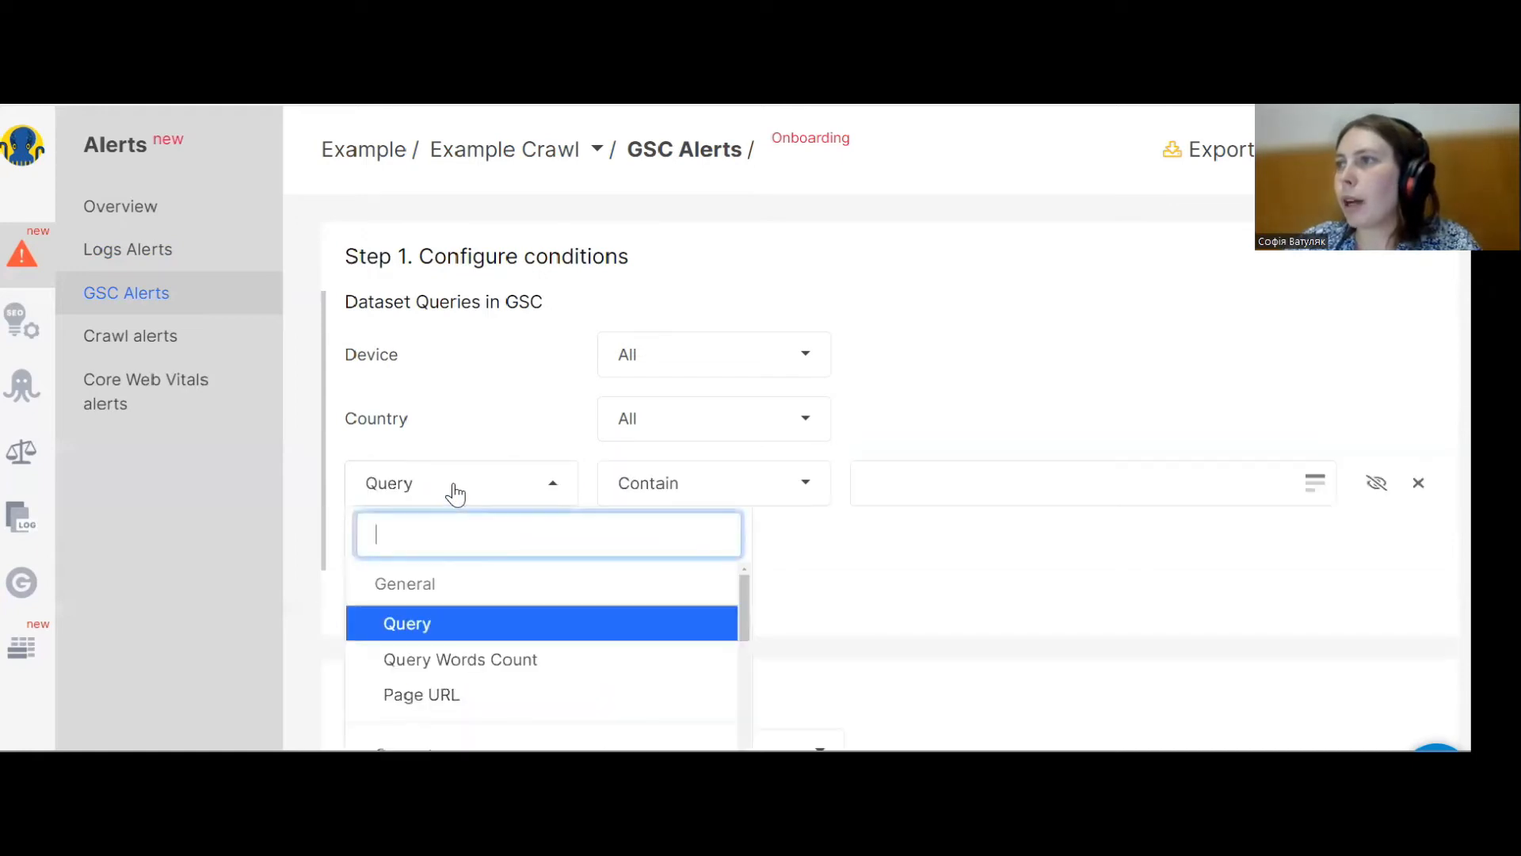
pyautogui.click(460, 697)
pyautogui.click(1315, 483)
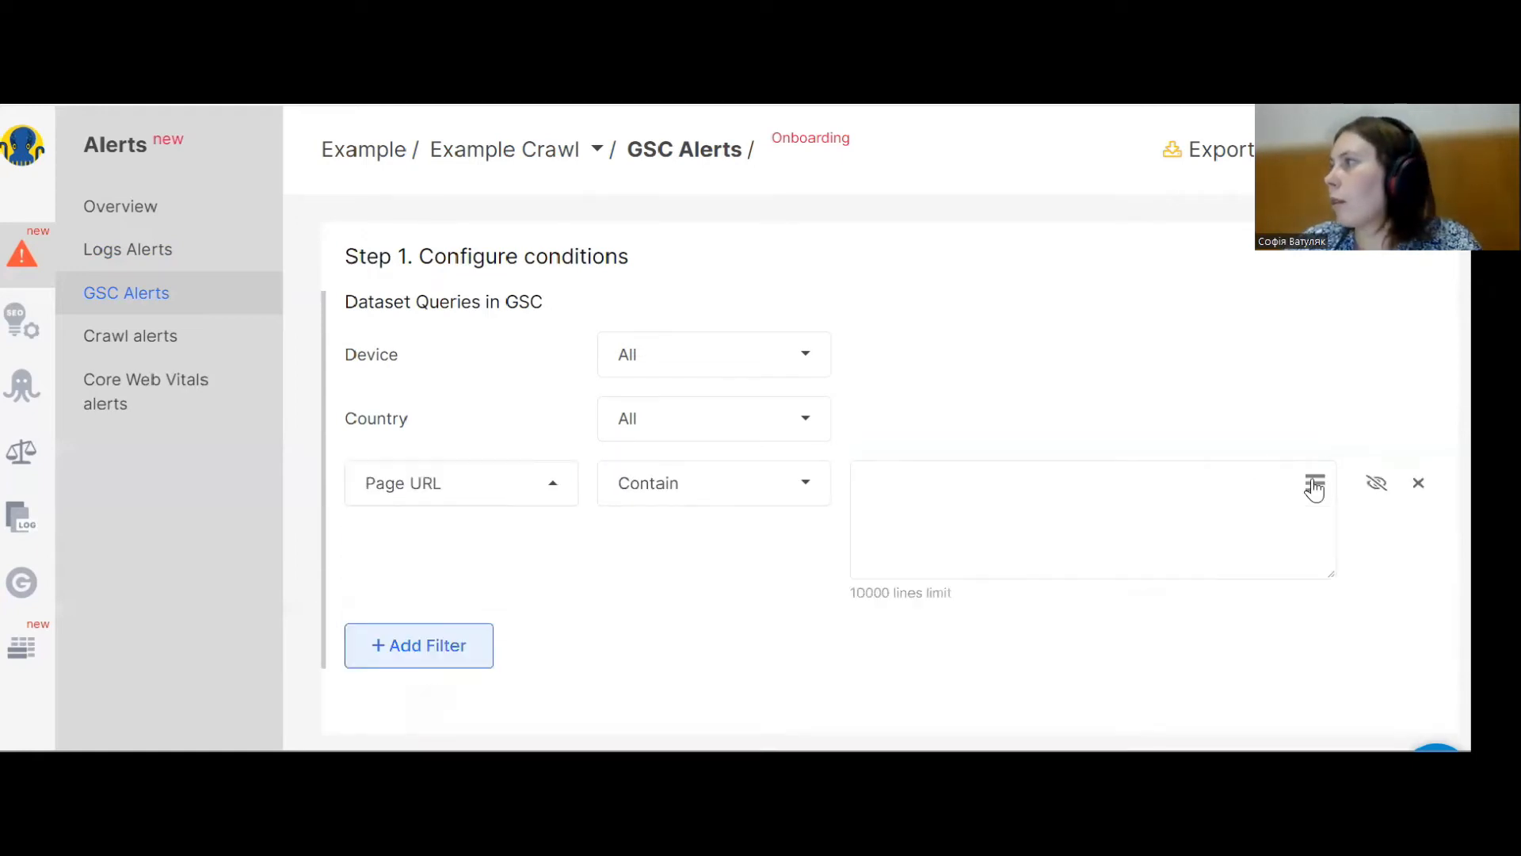
pyautogui.click(887, 465)
pyautogui.write('/most-popular-page-1 /most-popular-page-2 /most-popular-page-3')
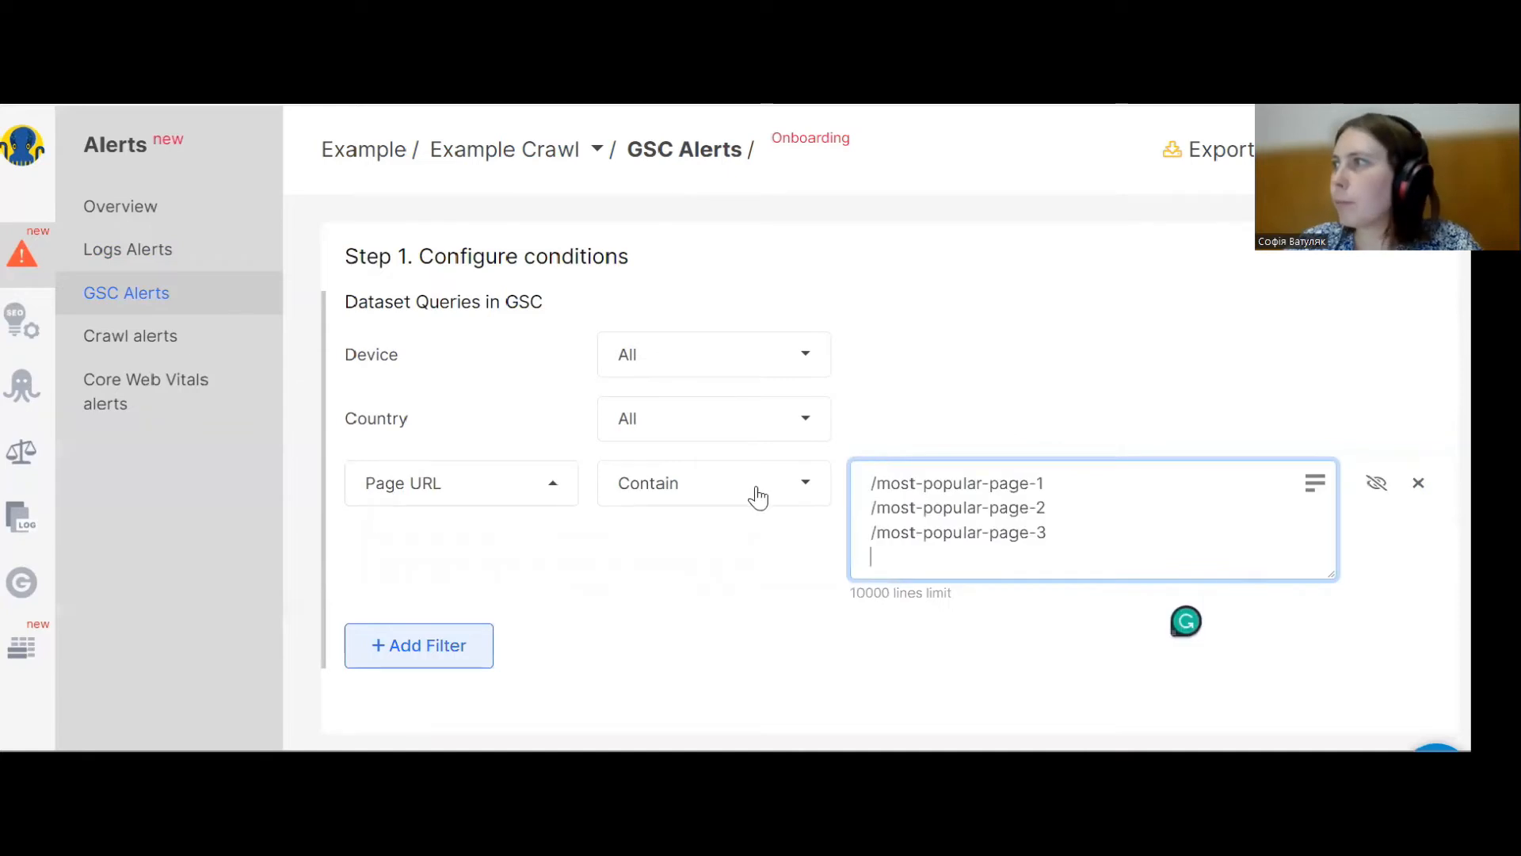
# Set the Page URL filter's operator to Ends with.
pyautogui.click(710, 497)
pyautogui.scroll(-1, 682, 689)
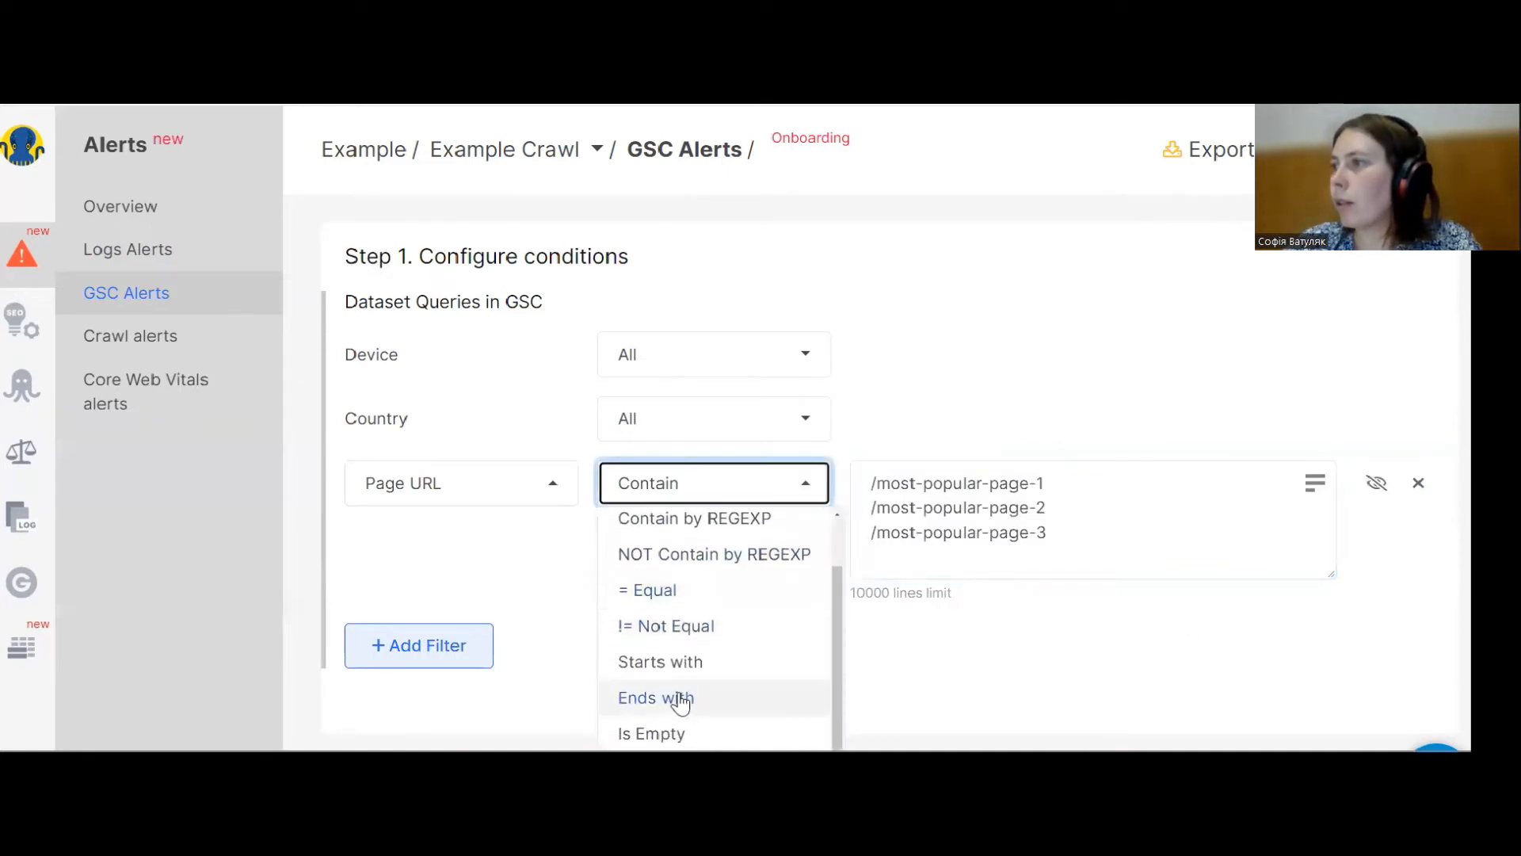
pyautogui.click(679, 696)
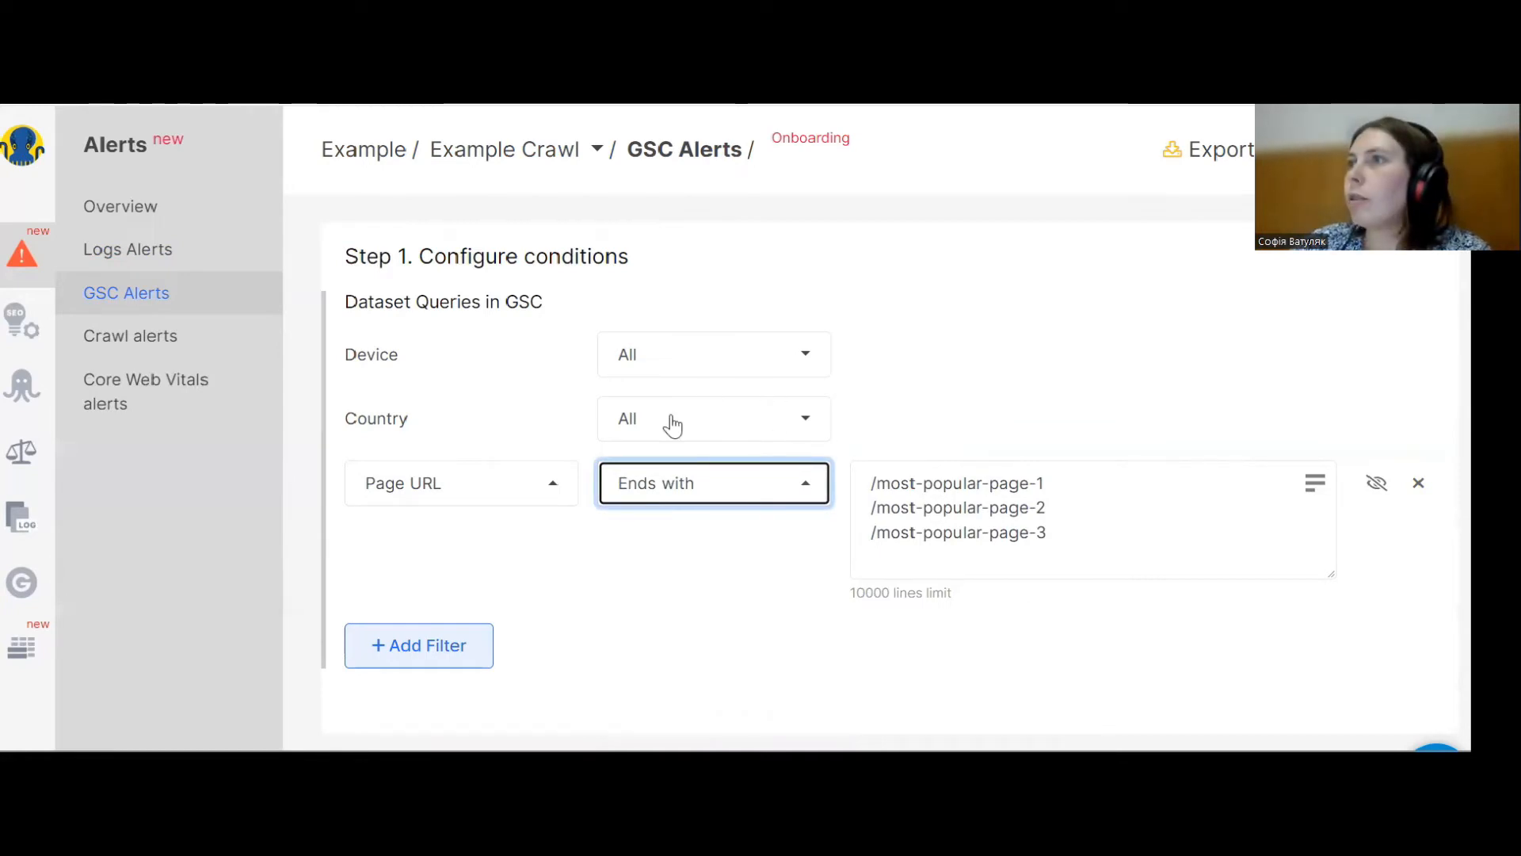
pyautogui.click(761, 587)
# Set the alert condition metric to All Devices Impressions using the Average.
pyautogui.scroll(-4, 859, 605)
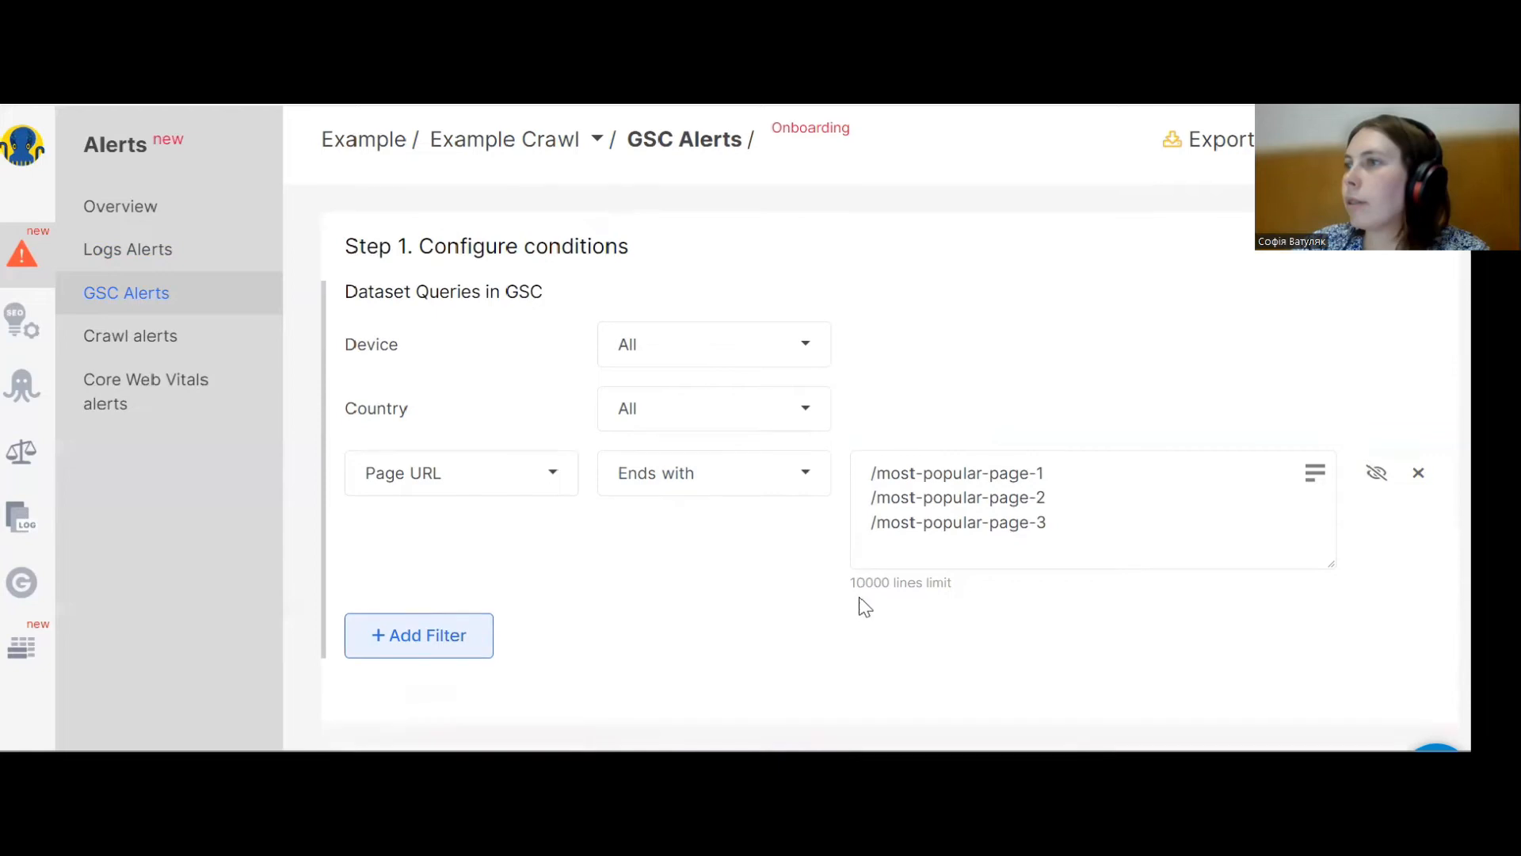
pyautogui.click(533, 645)
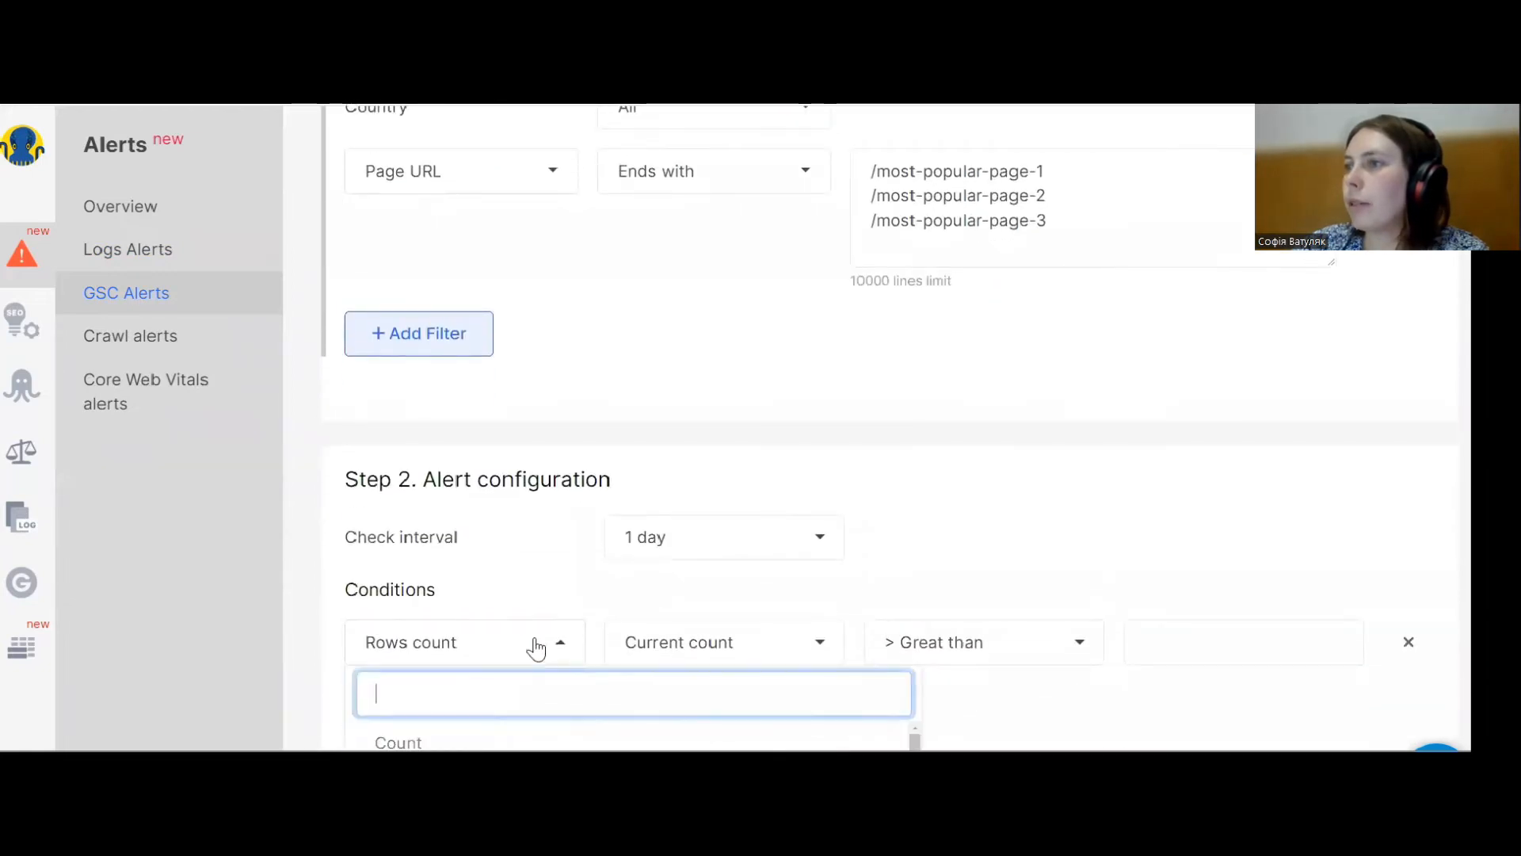
pyautogui.scroll(-1, 507, 638)
pyautogui.scroll(-1, 499, 466)
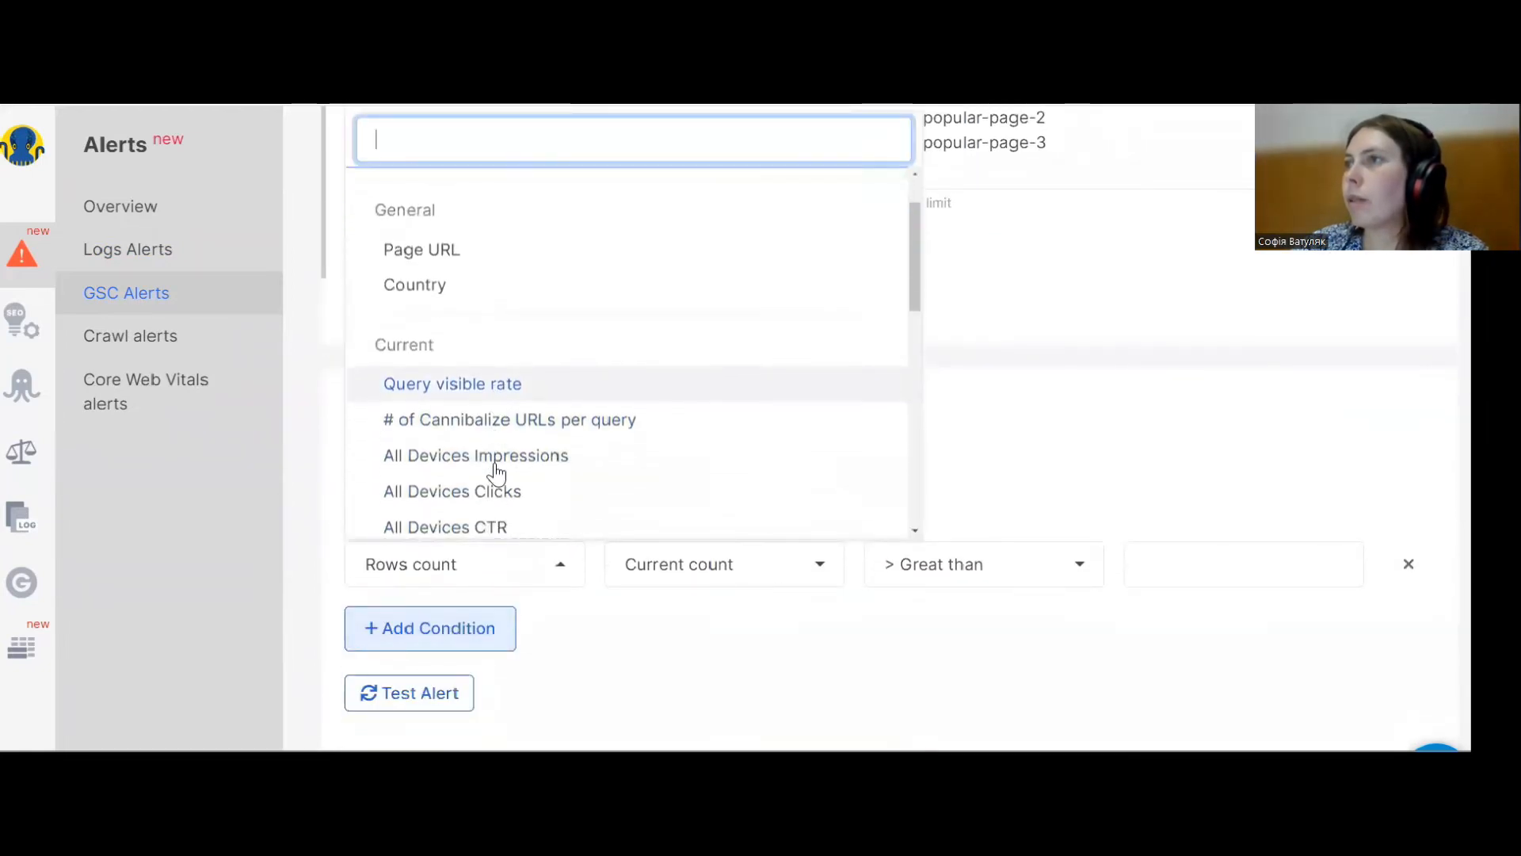
pyautogui.click(492, 458)
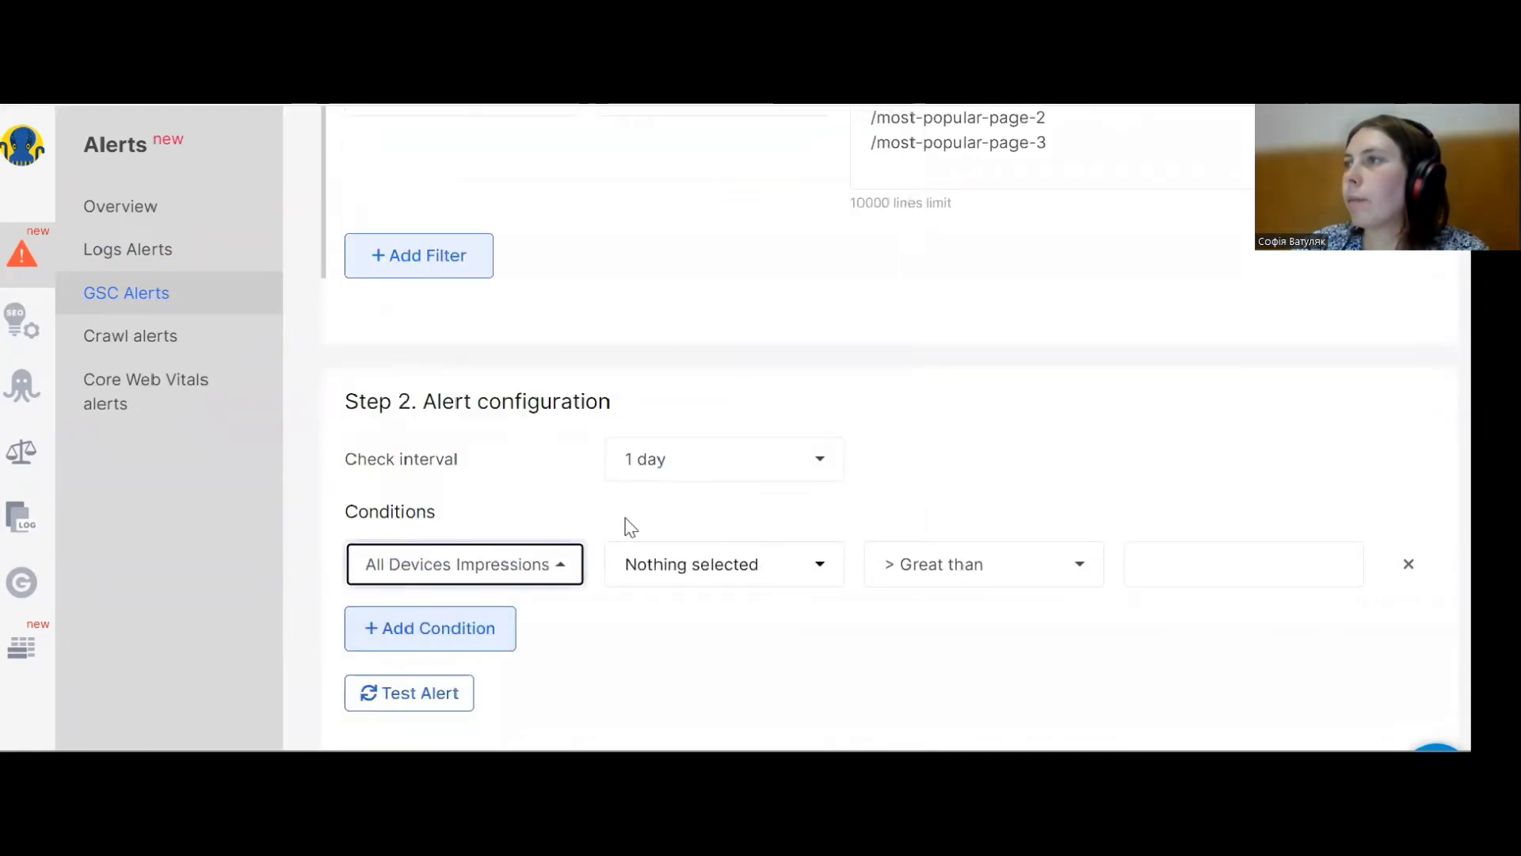
pyautogui.click(695, 573)
pyautogui.click(664, 652)
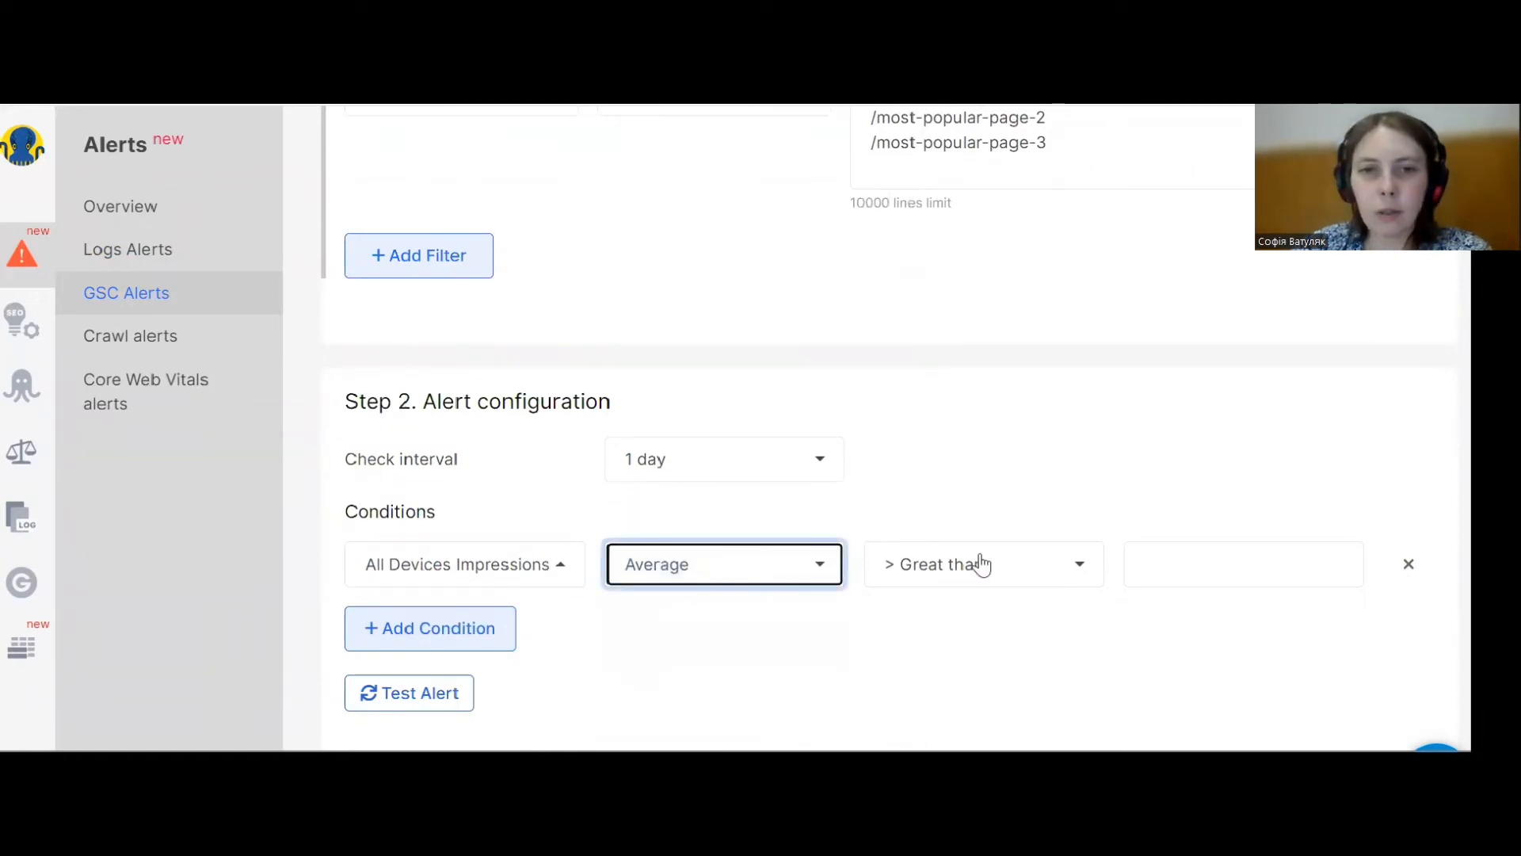
# Set the condition to Decreased more than % with a value of 99.
pyautogui.click(957, 584)
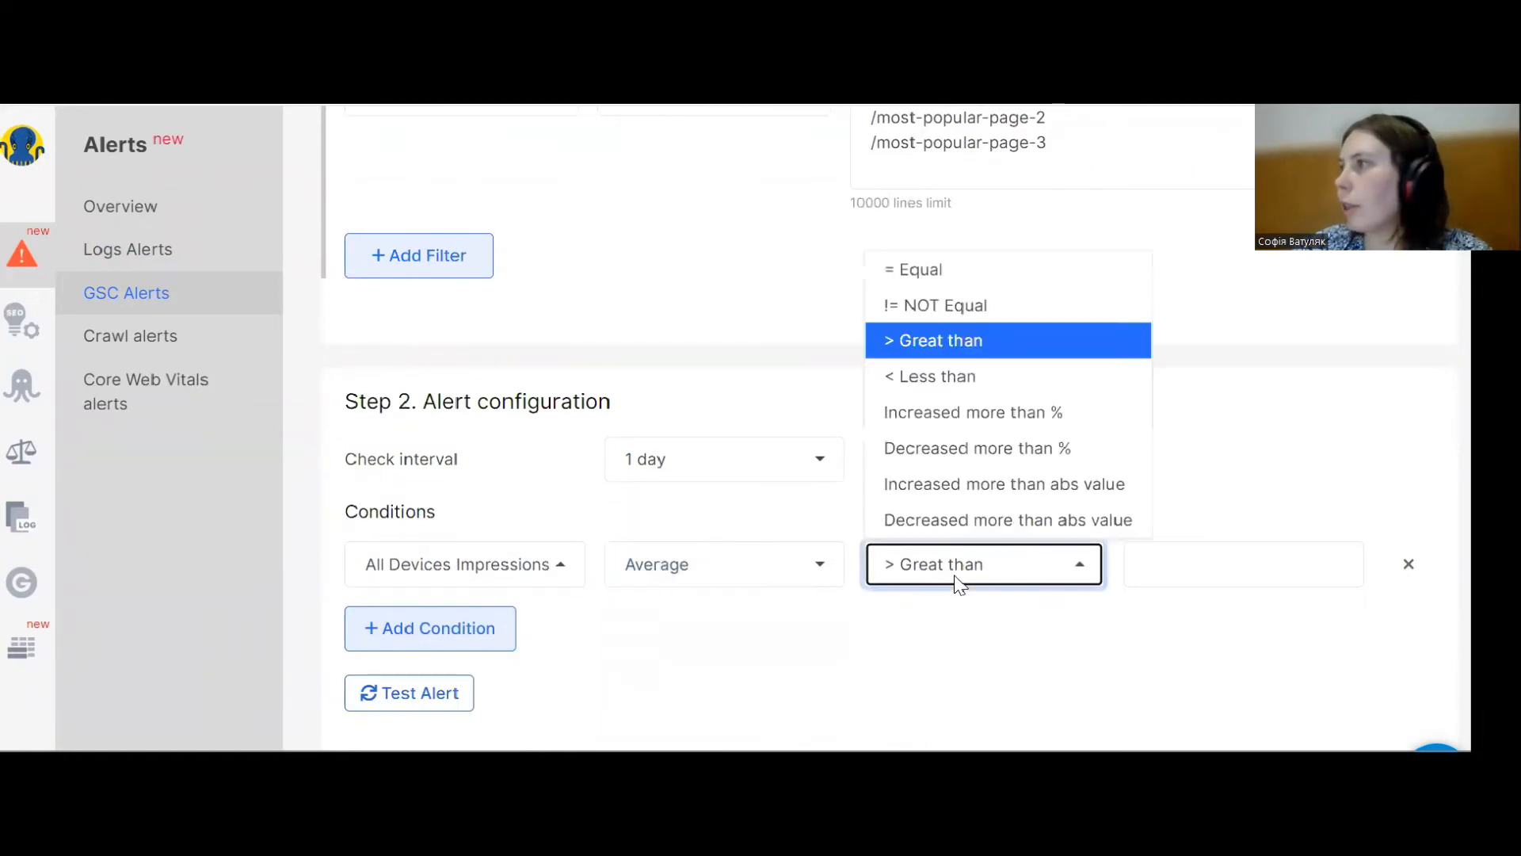
pyautogui.click(1004, 450)
pyautogui.click(1160, 562)
pyautogui.write('99')
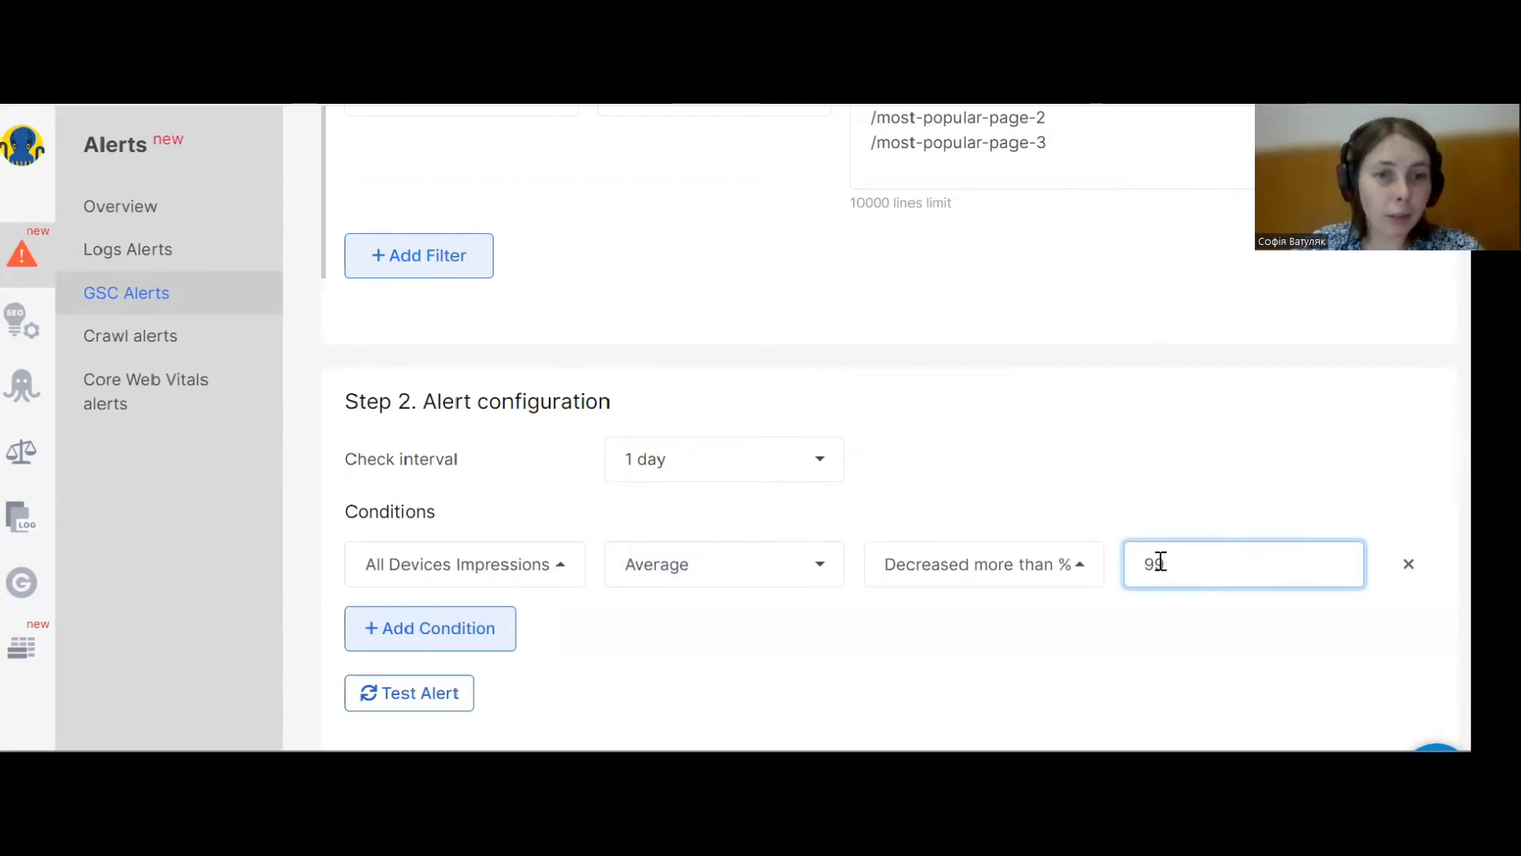
# Leave the current alert and start a new GSC Keywords alert.
pyautogui.scroll(1, 1059, 515)
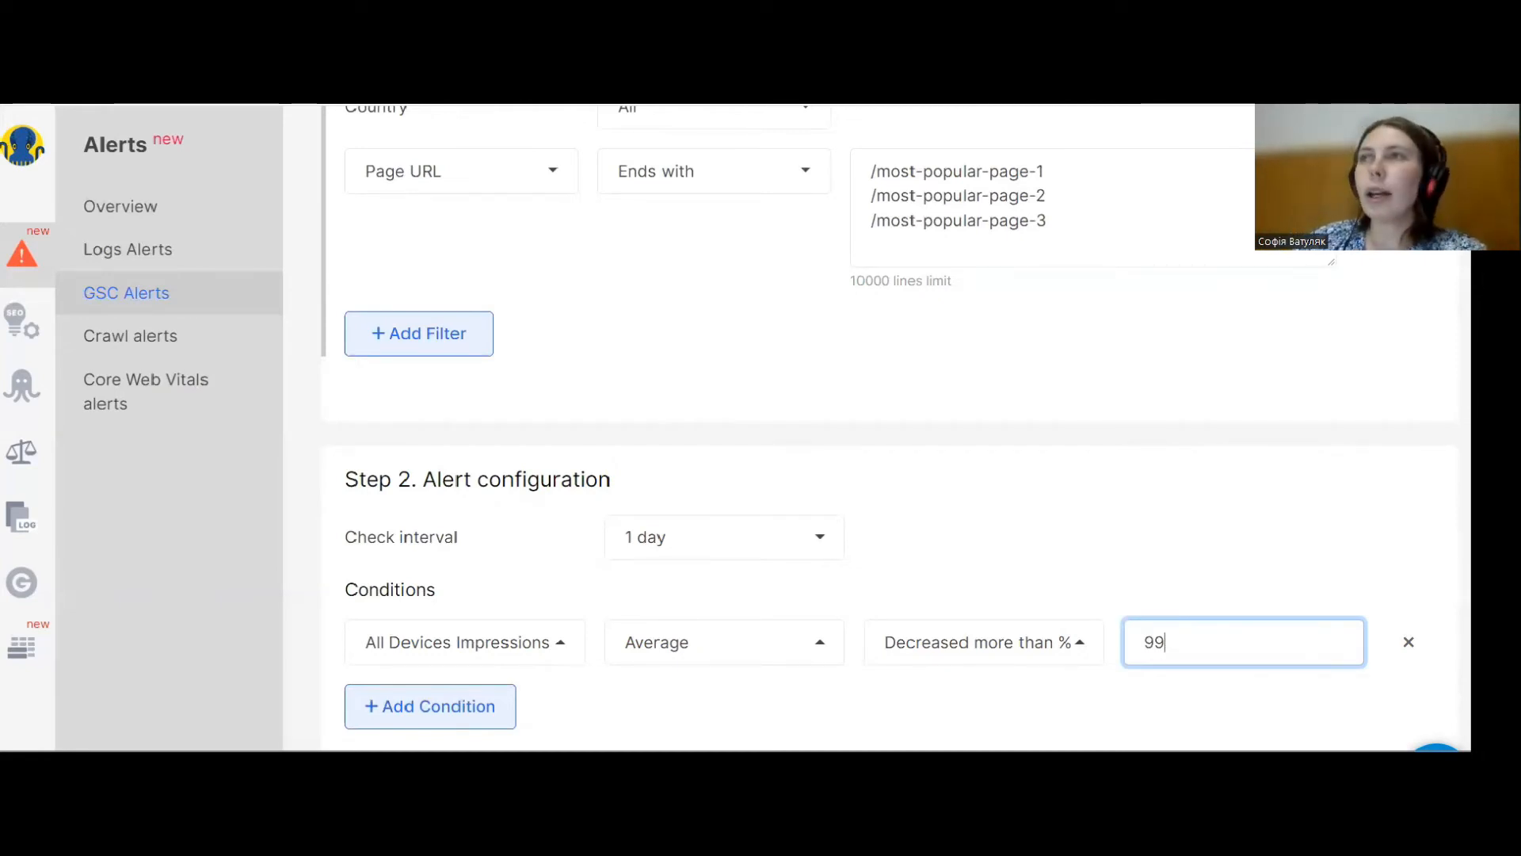
pyautogui.click(198, 295)
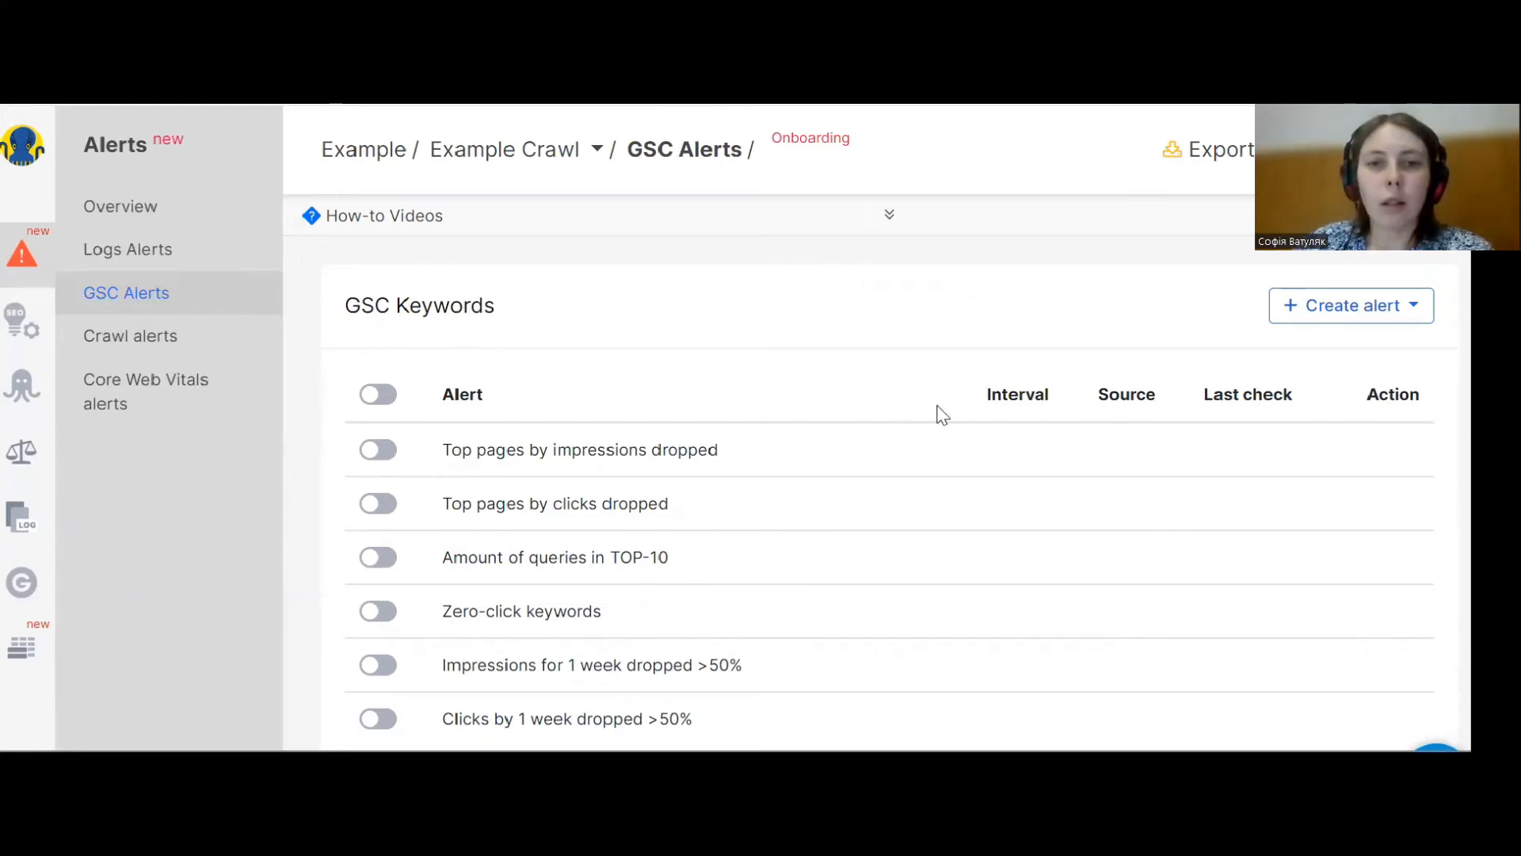
pyautogui.click(1330, 321)
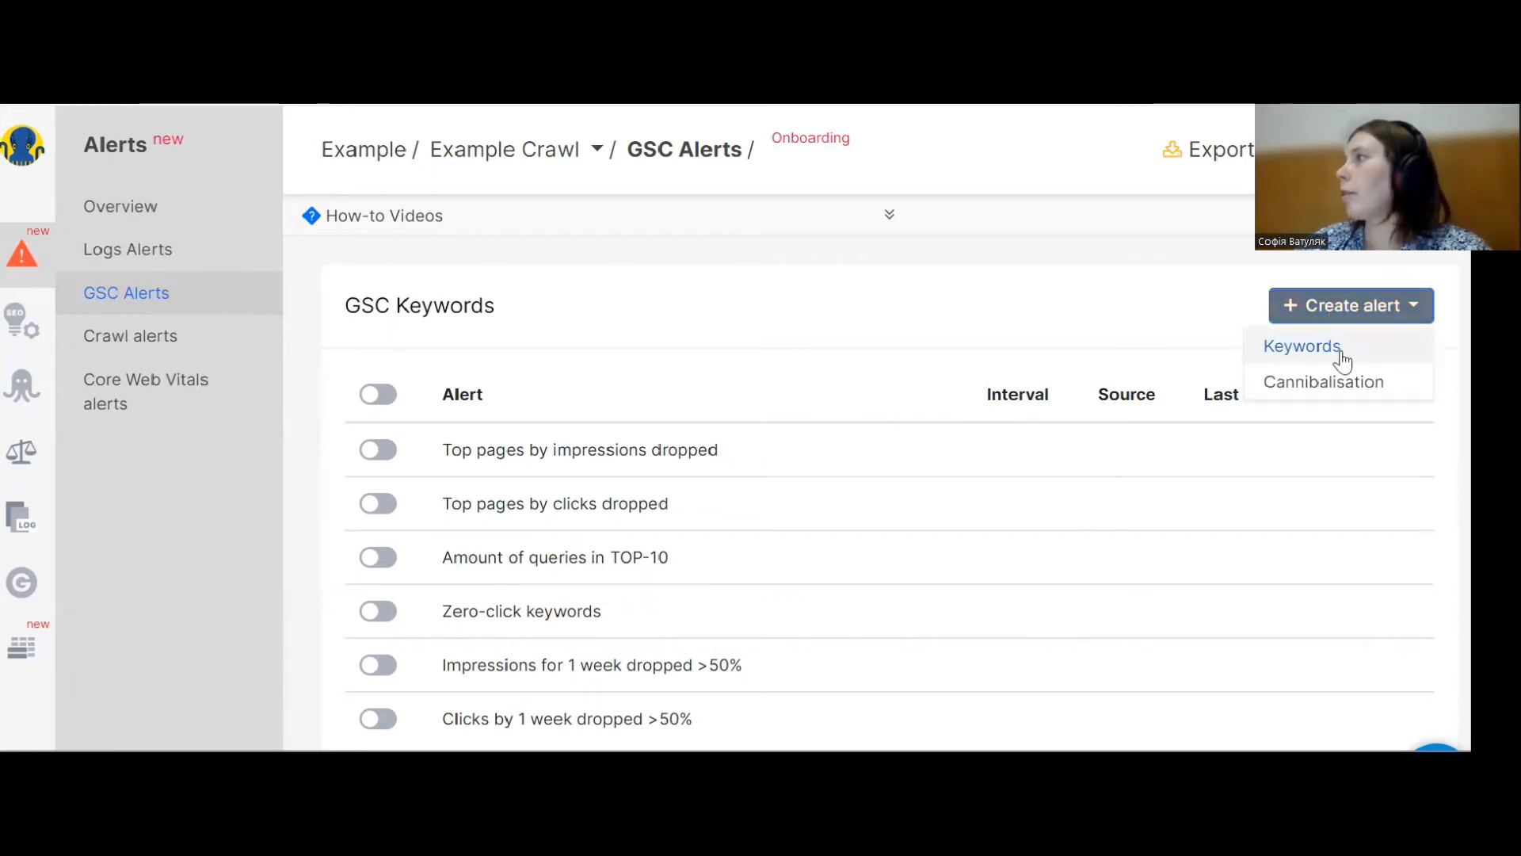
pyautogui.click(1338, 354)
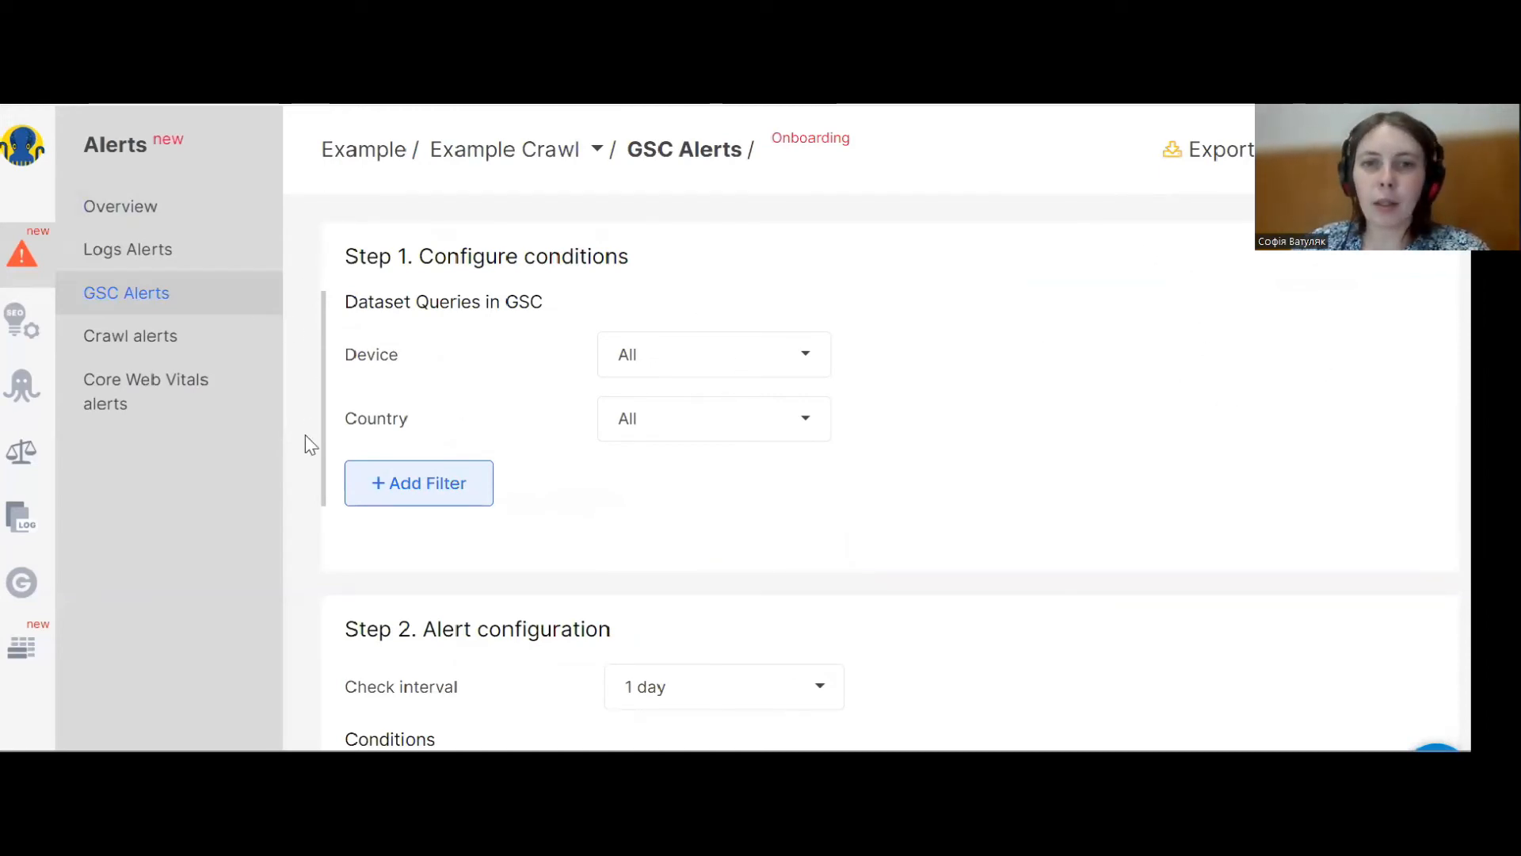
# Add a filter on All Devices CTR with the Greater than operator and a value of 10.
pyautogui.click(411, 499)
pyautogui.click(431, 496)
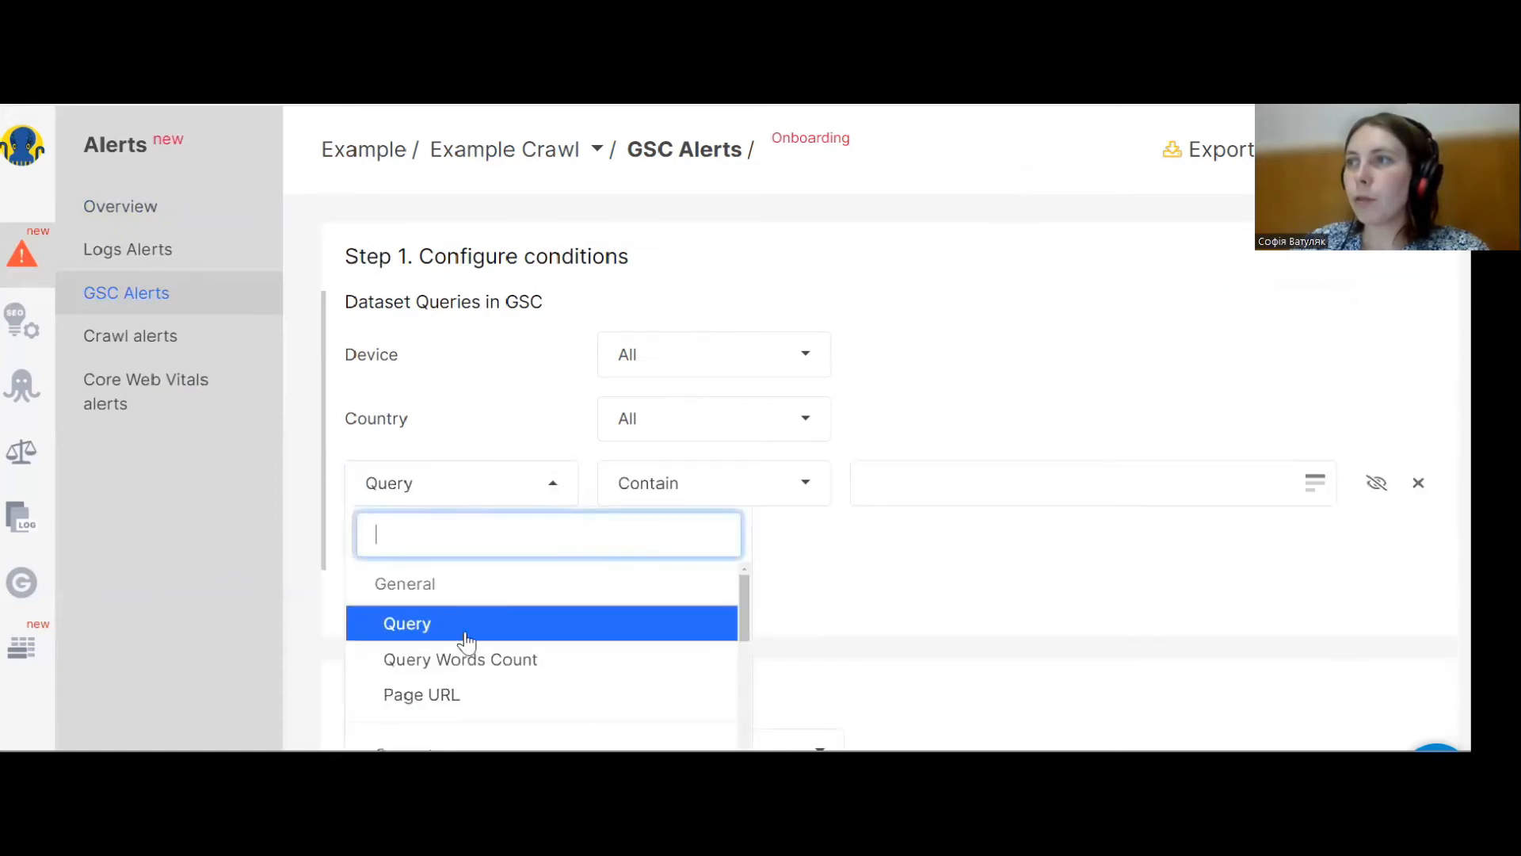
pyautogui.click(457, 705)
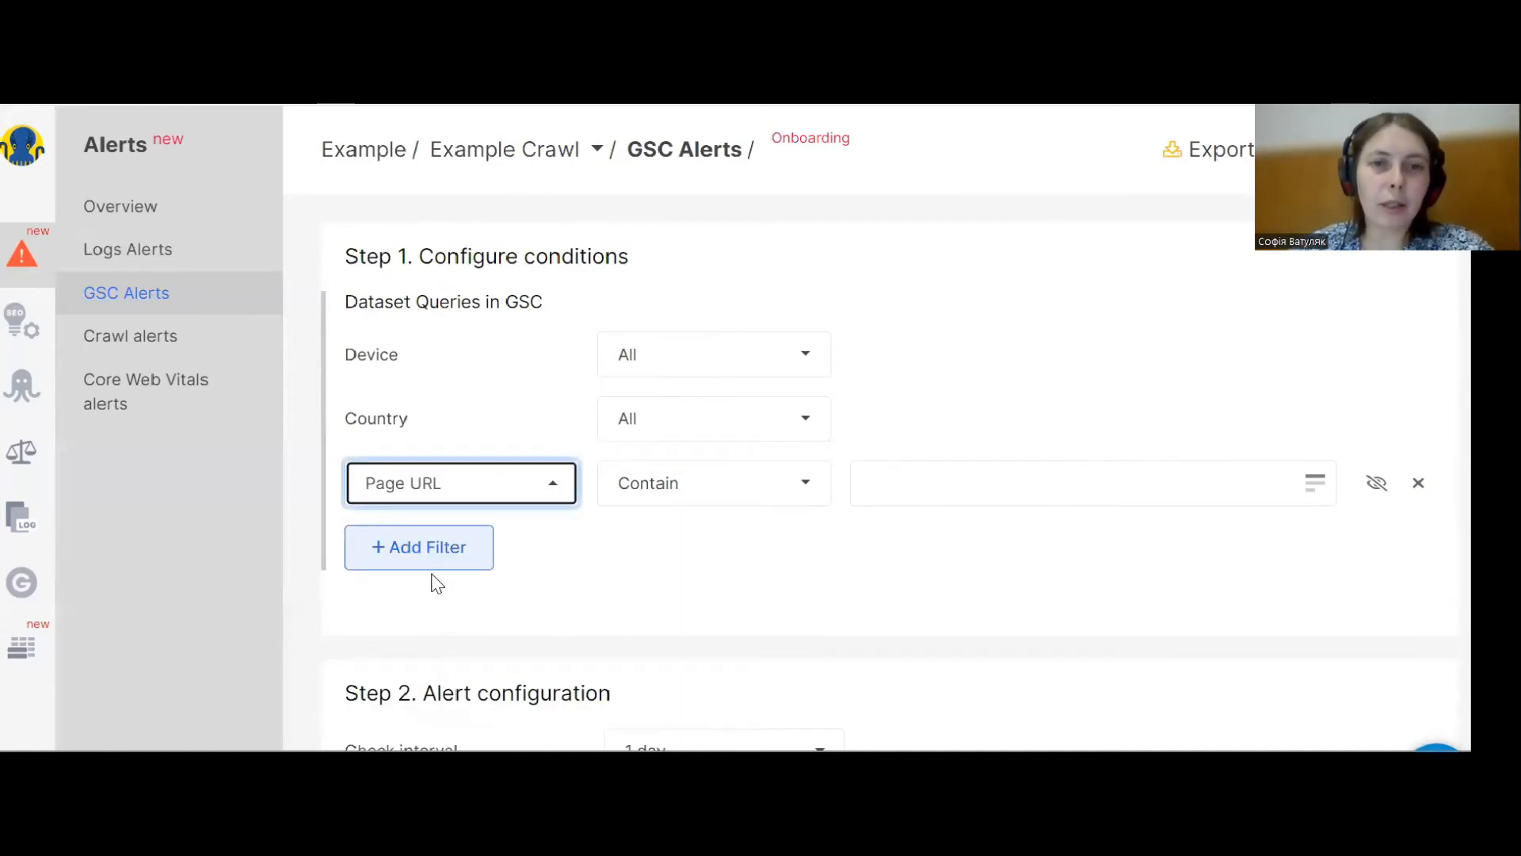
pyautogui.click(412, 493)
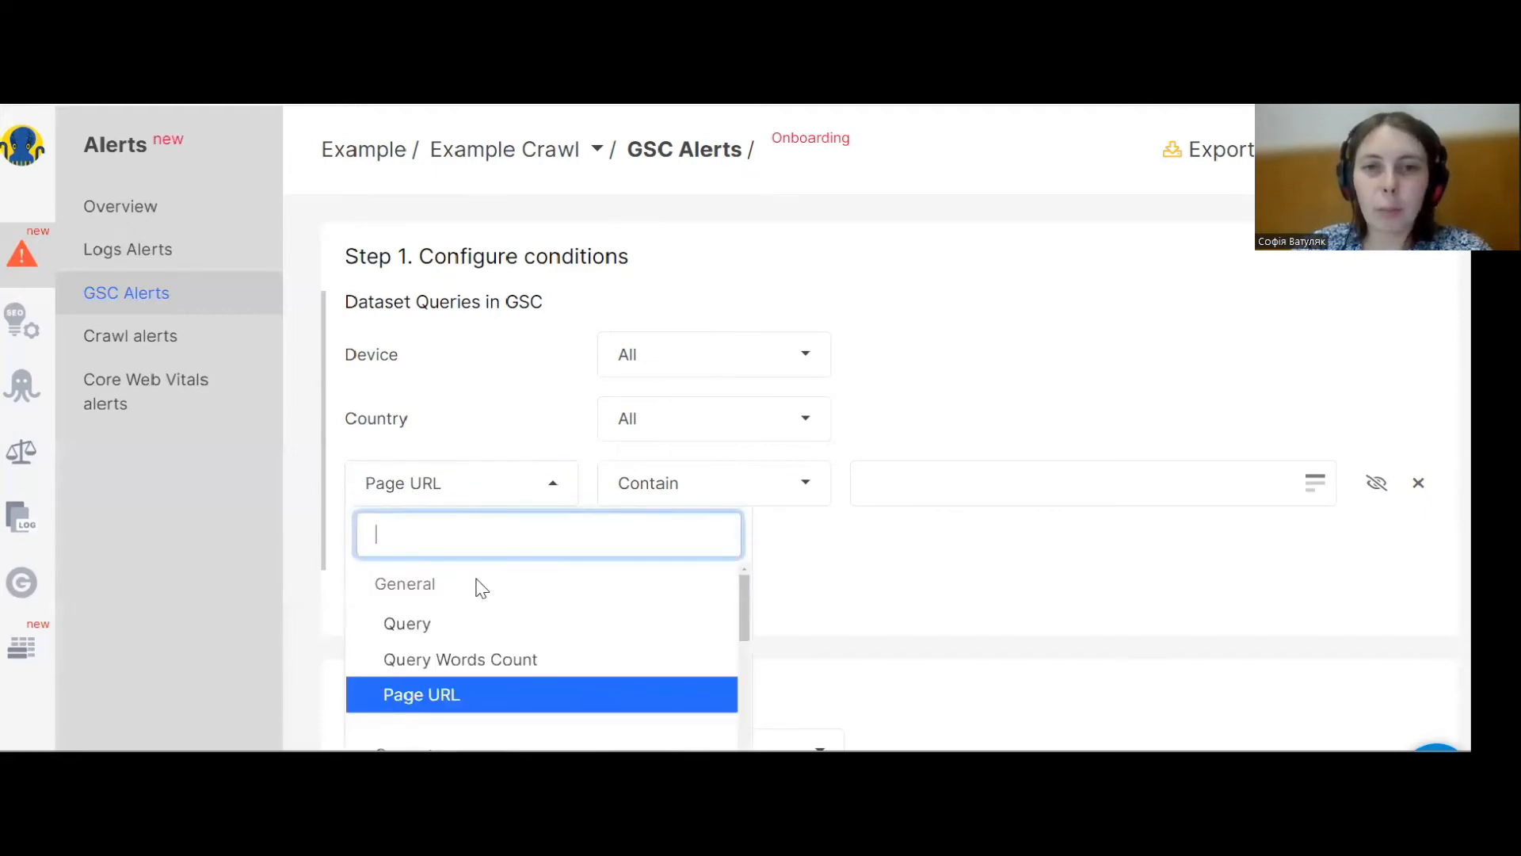
pyautogui.scroll(-5, 480, 589)
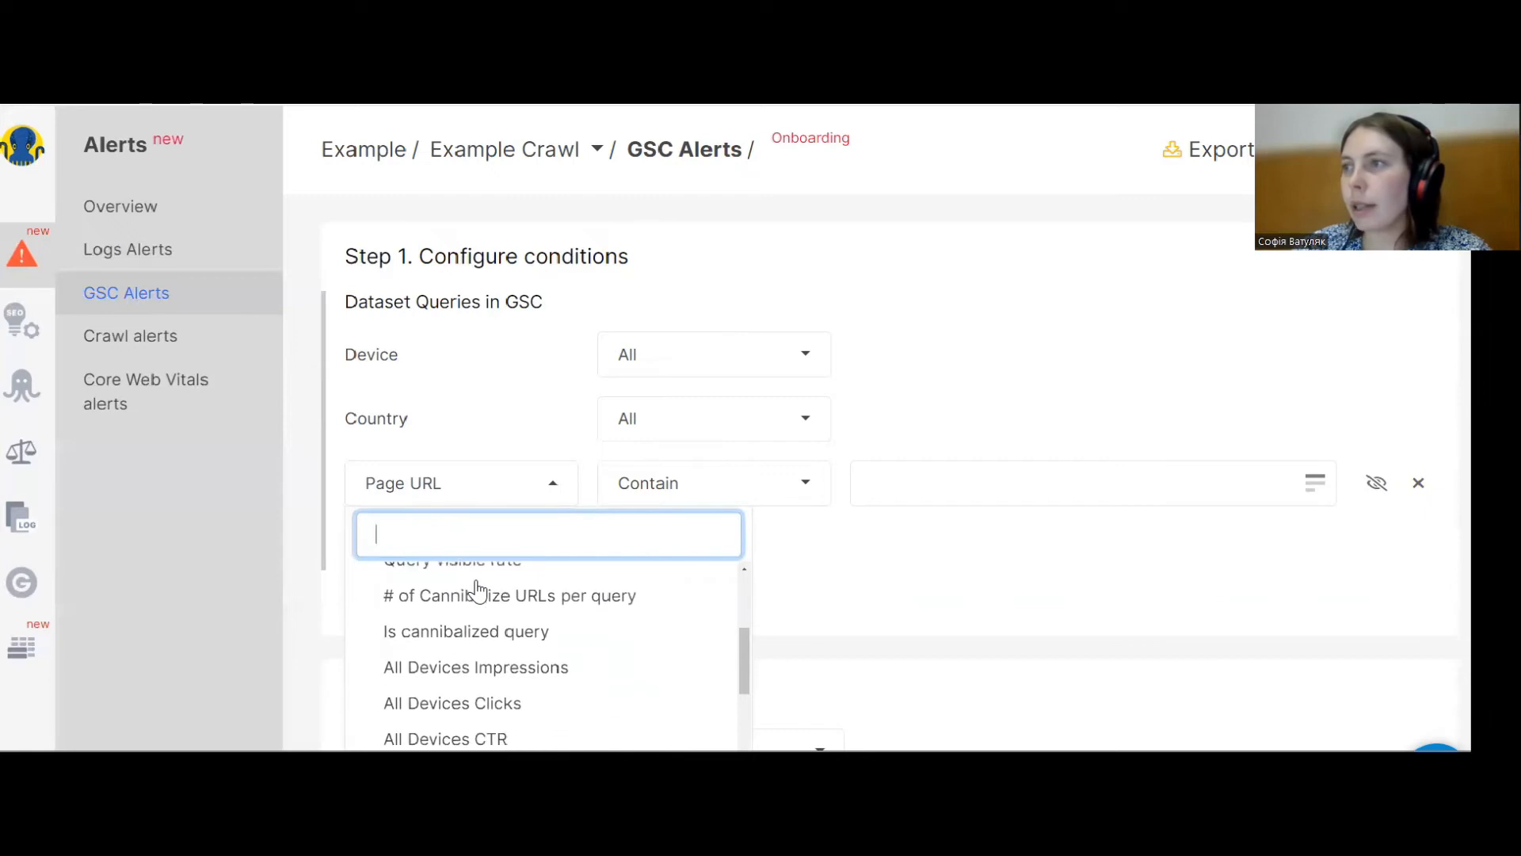
pyautogui.scroll(-1, 478, 591)
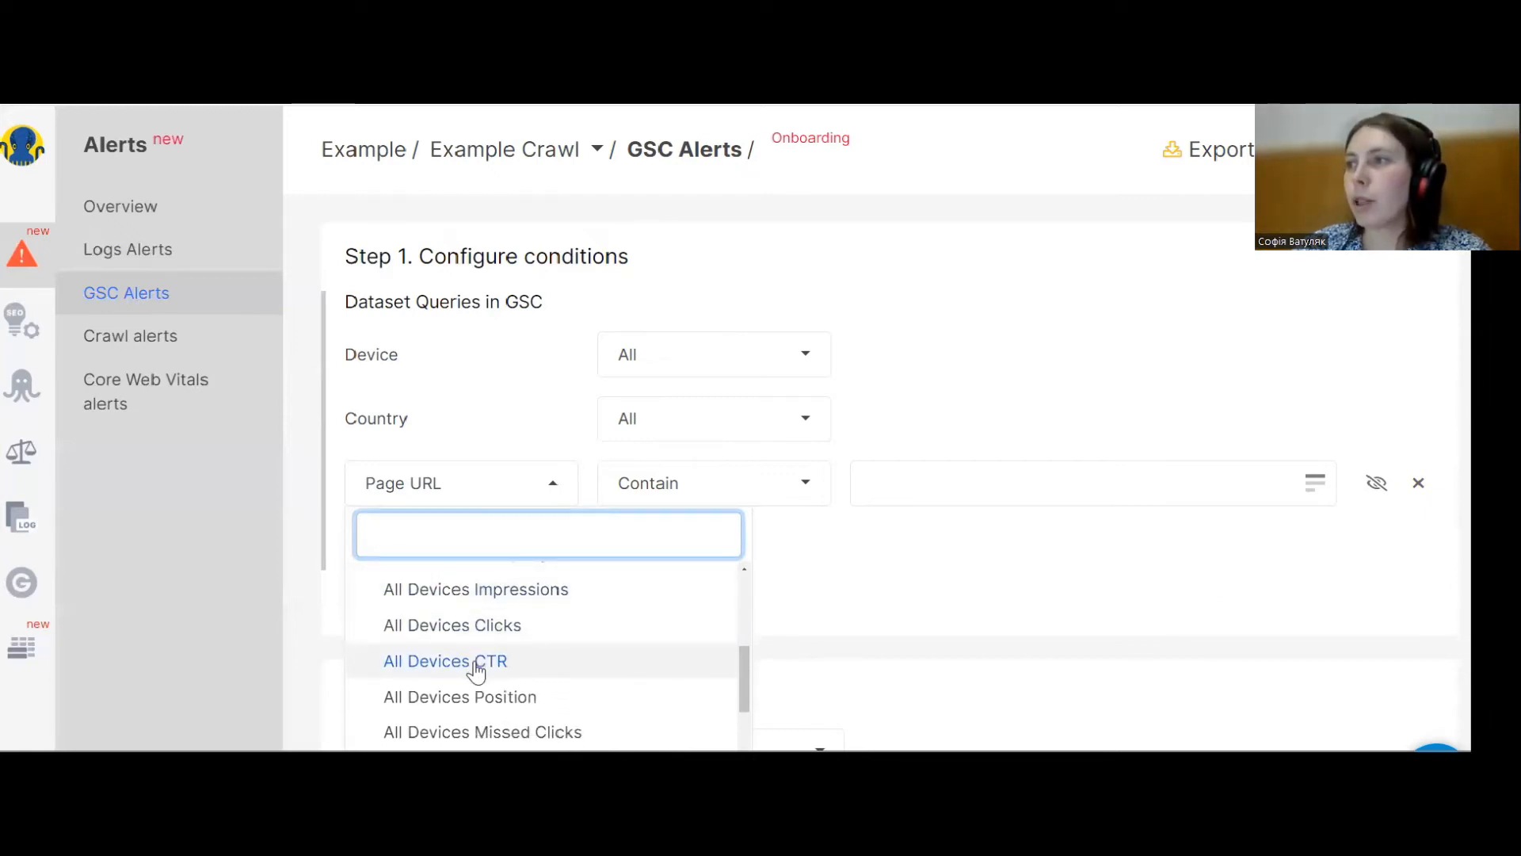
pyautogui.click(475, 671)
pyautogui.click(648, 487)
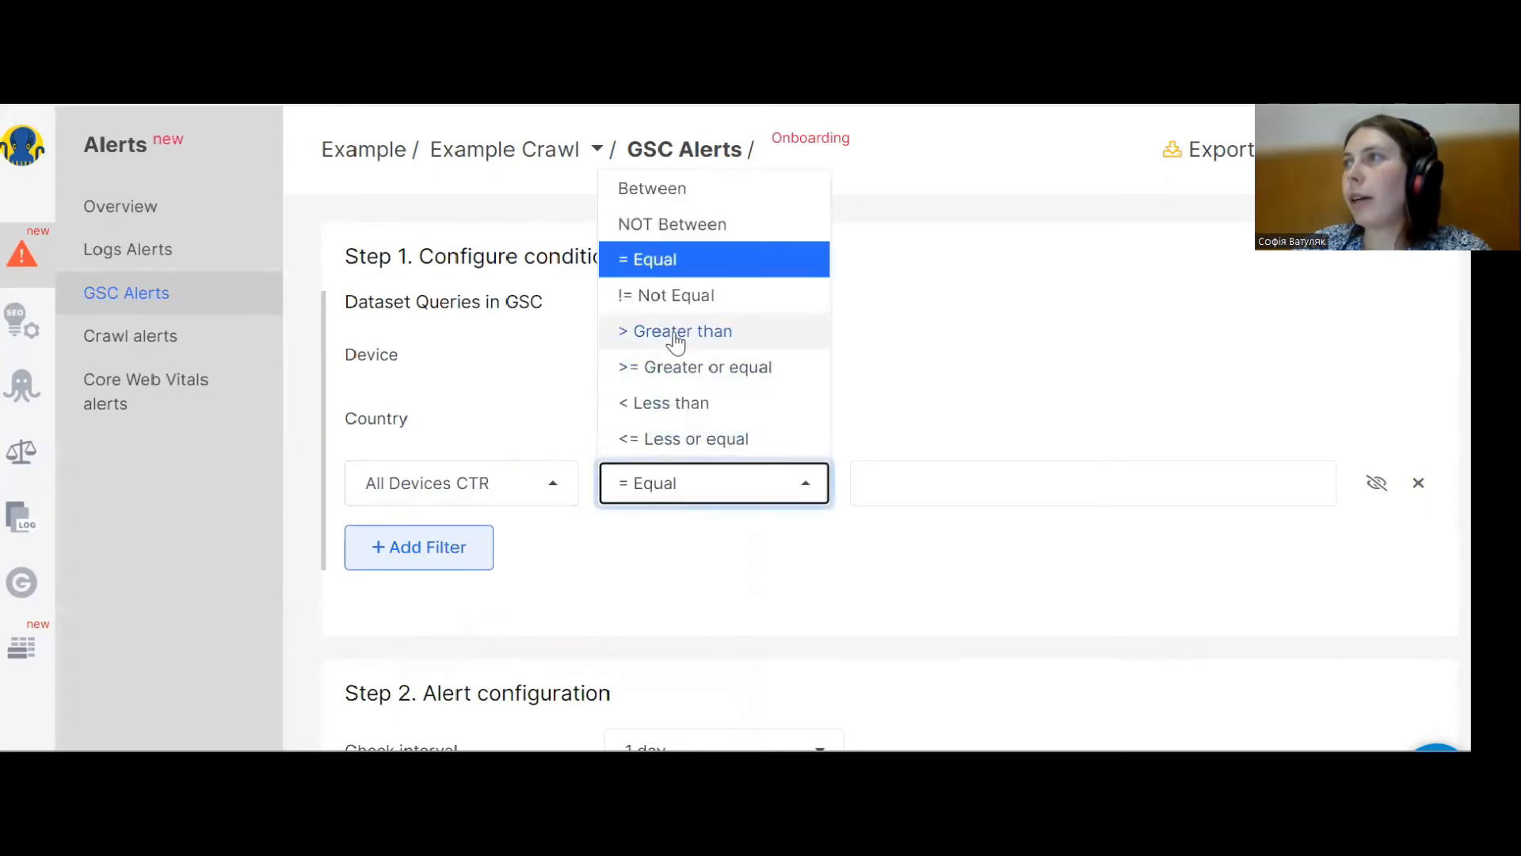
pyautogui.click(675, 333)
pyautogui.click(879, 469)
pyautogui.write('10')
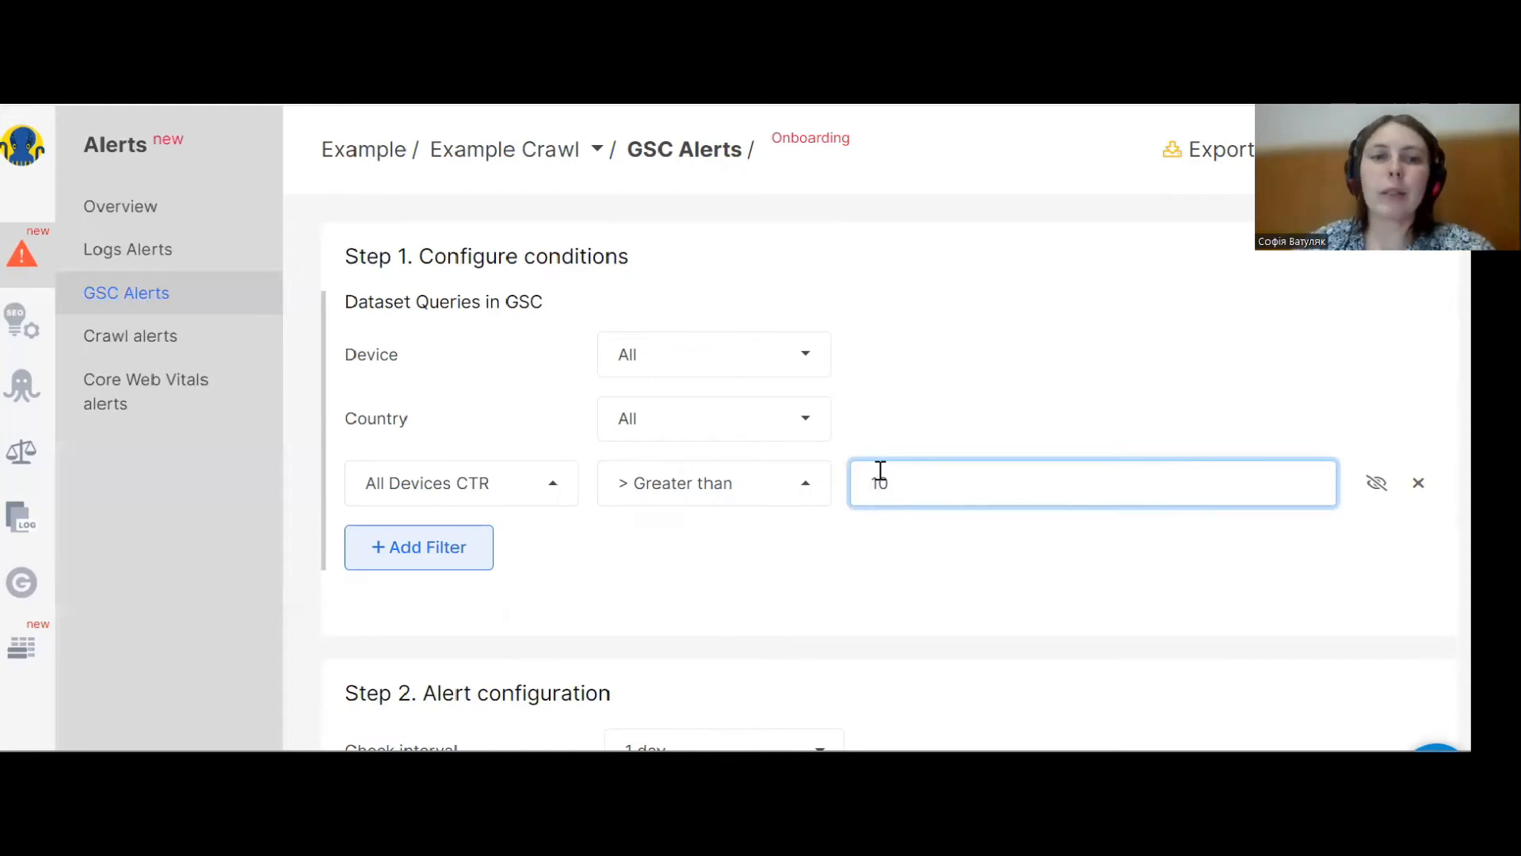
# Set the alert condition metric to All Devices Position and the check interval to 3 days.
pyautogui.scroll(-2, 689, 525)
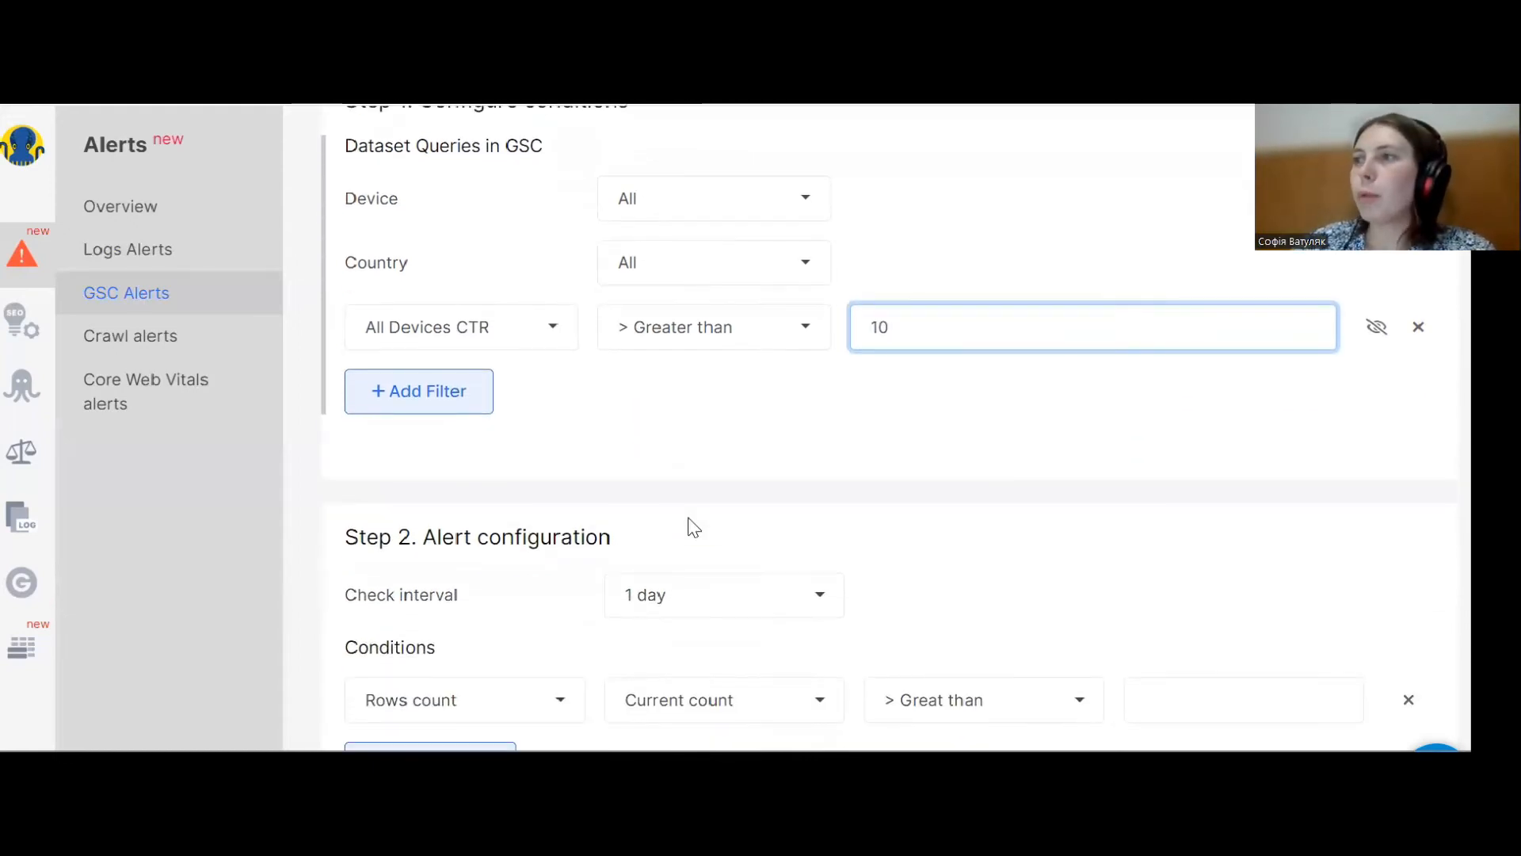
pyautogui.scroll(-1, 694, 527)
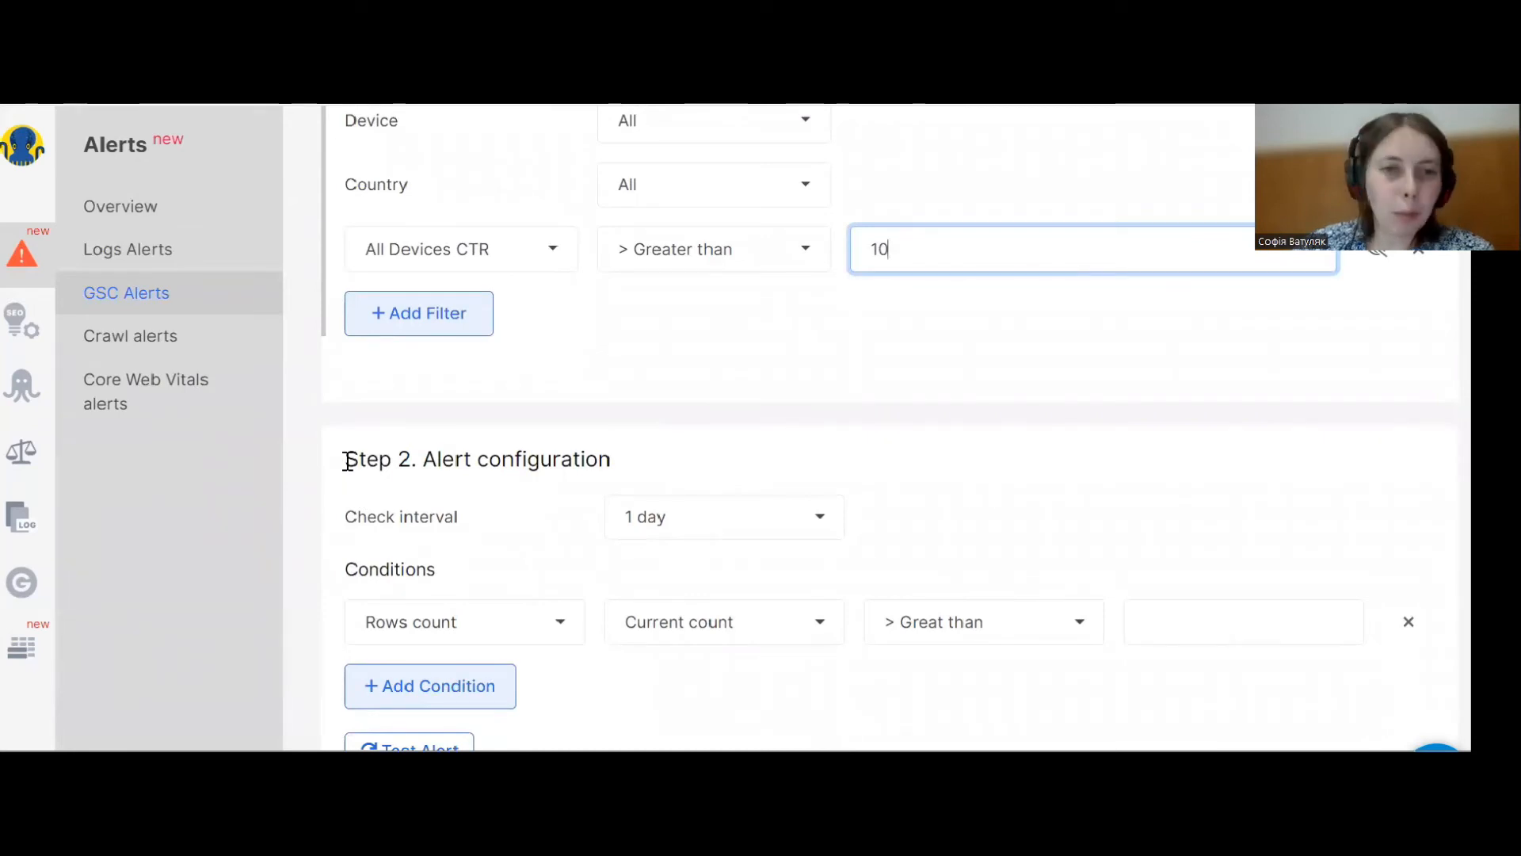
pyautogui.click(464, 631)
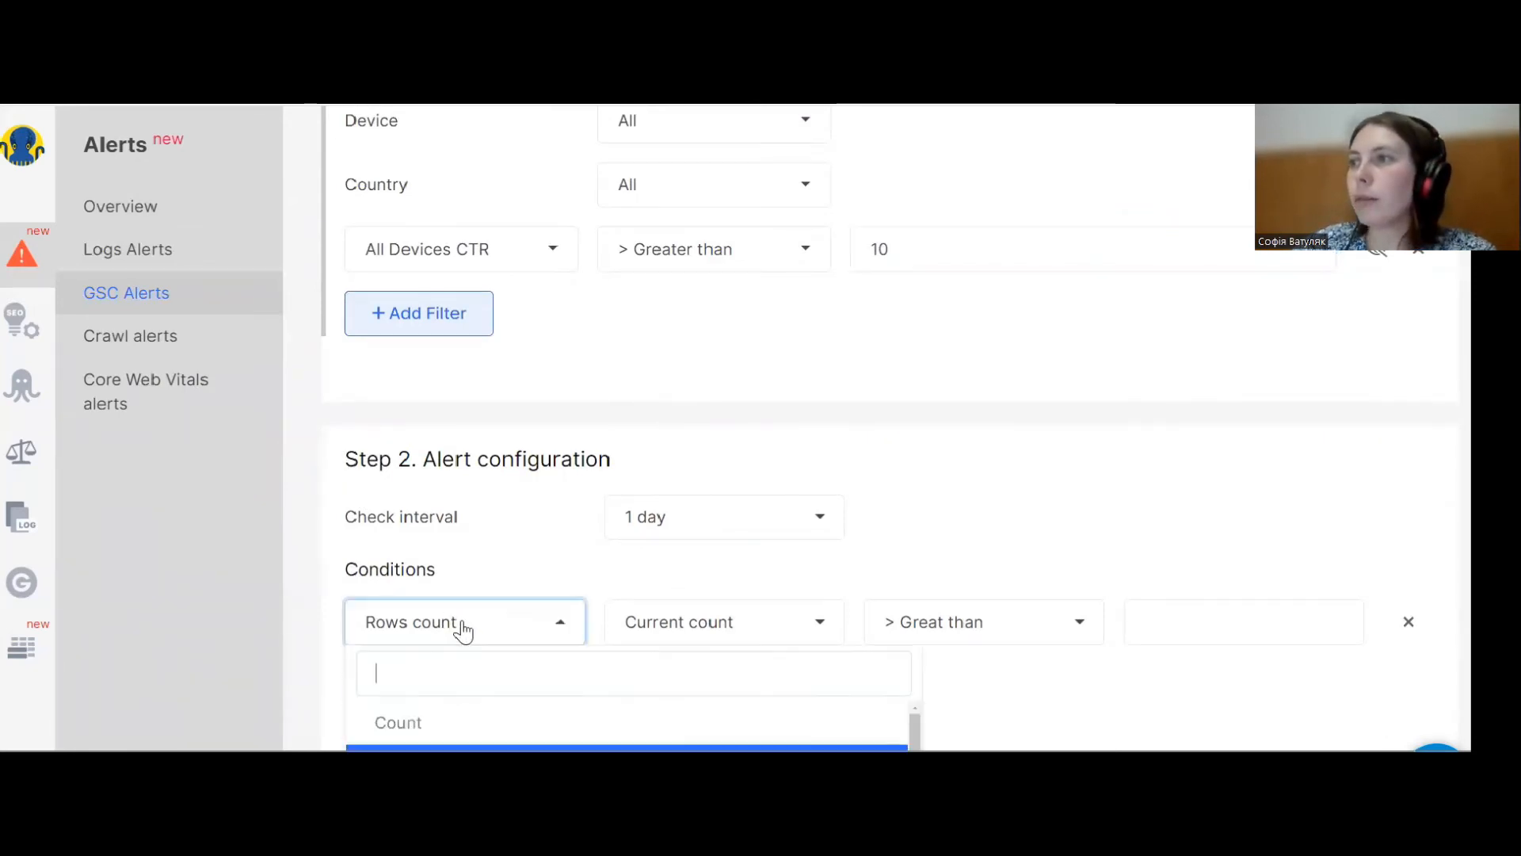
pyautogui.scroll(-2, 463, 626)
pyautogui.write('po')
pyautogui.click(435, 620)
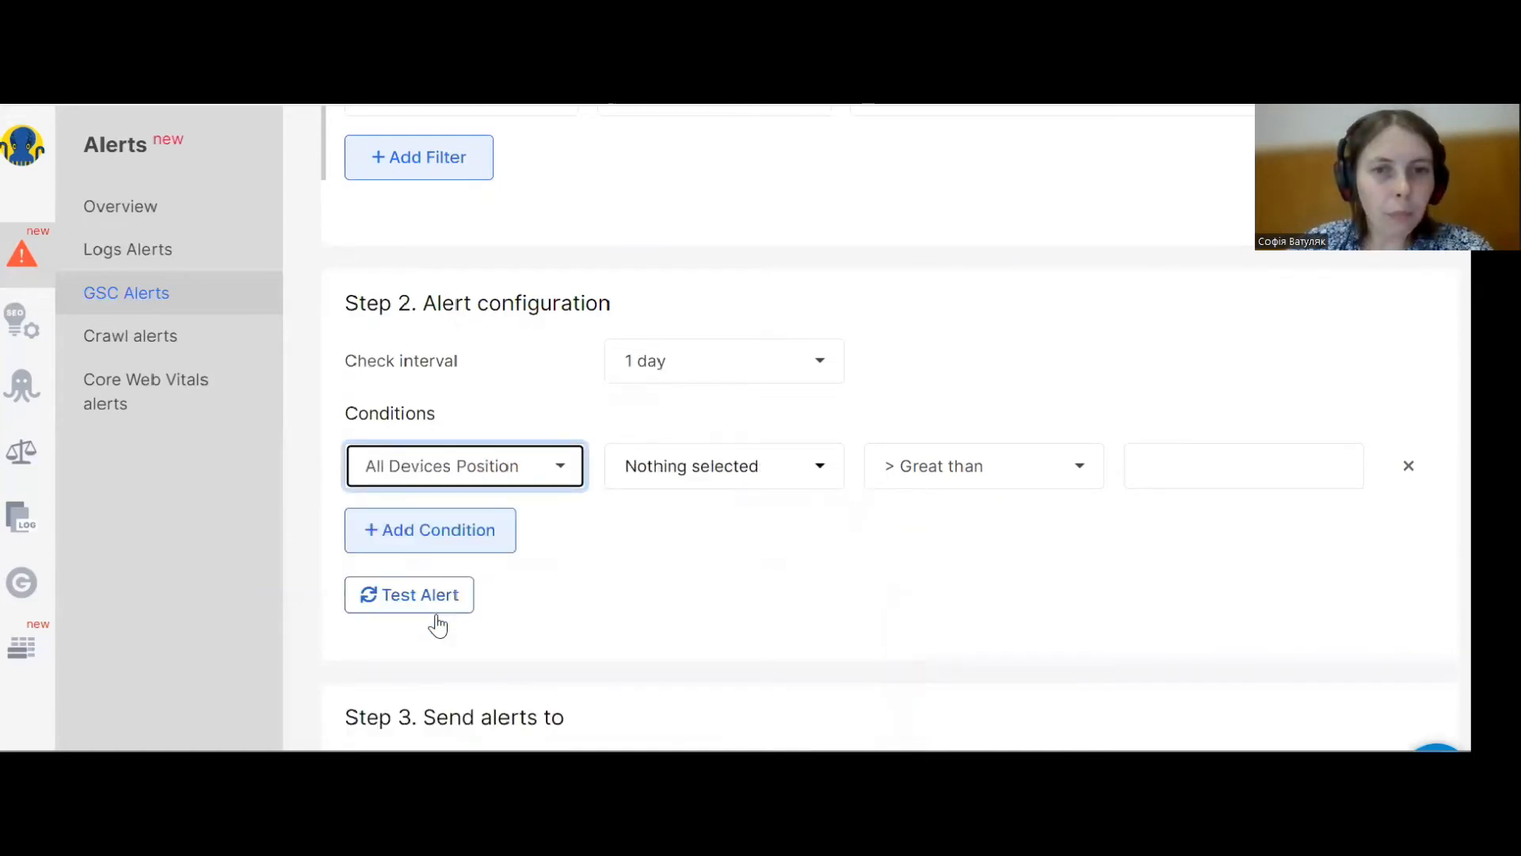
pyautogui.click(687, 373)
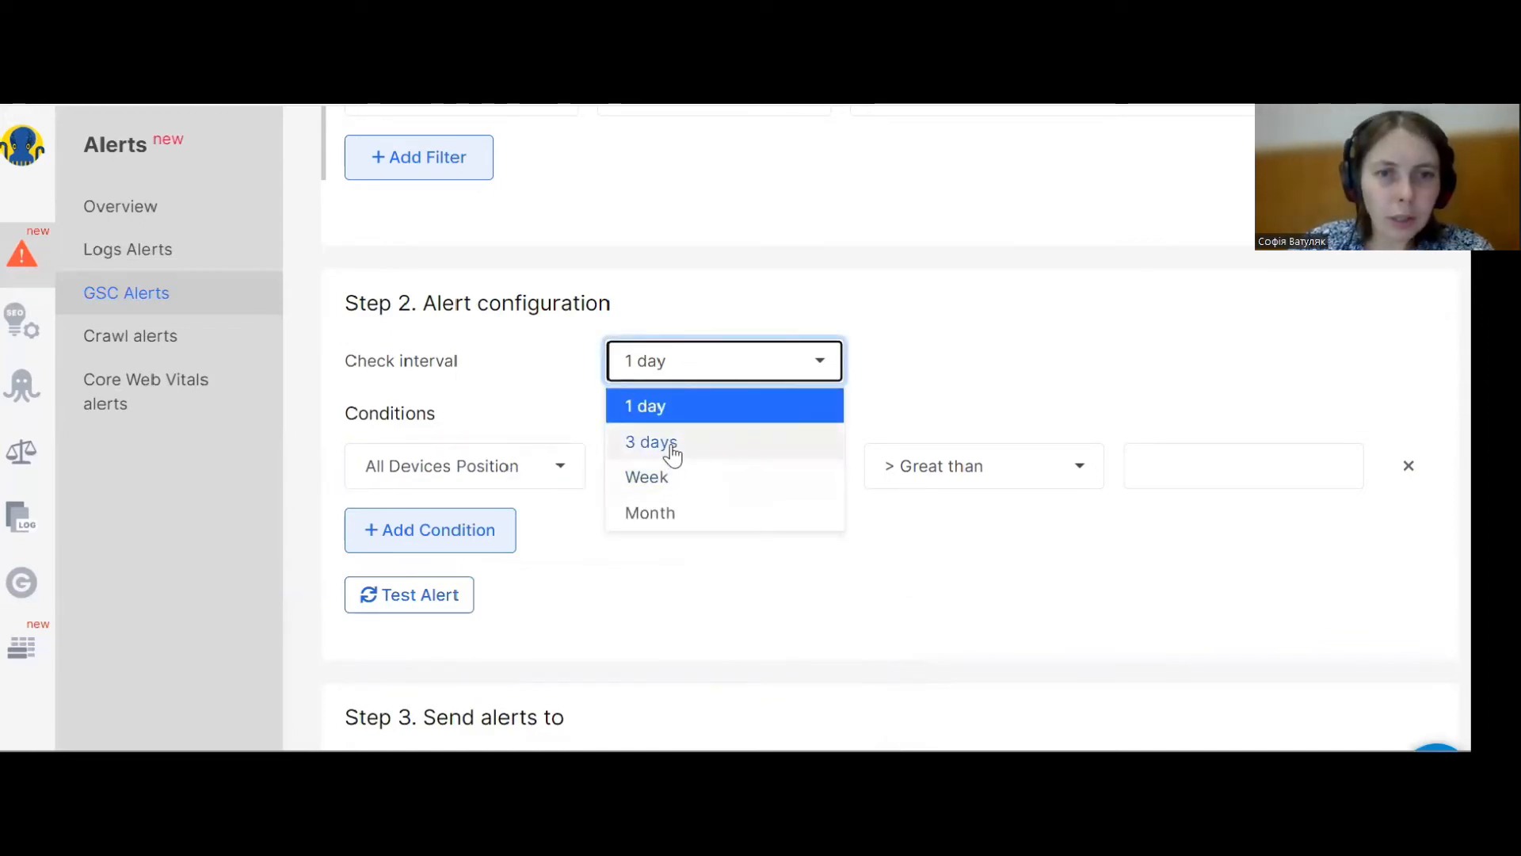
pyautogui.click(672, 449)
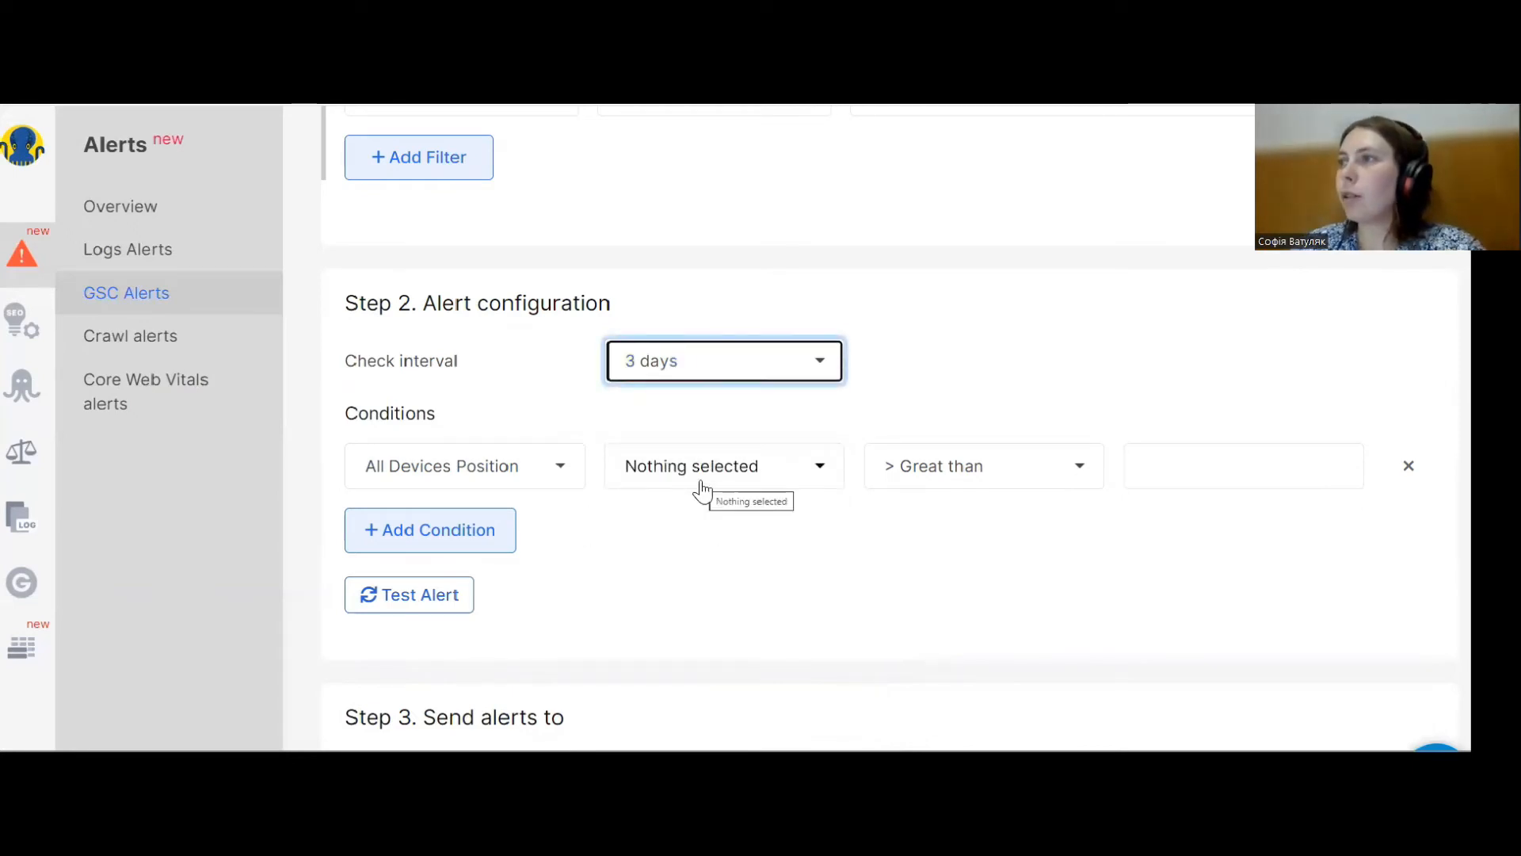
# Set the condition's aggregation to Min and the comparison to Less than with a value of 10.
pyautogui.click(702, 479)
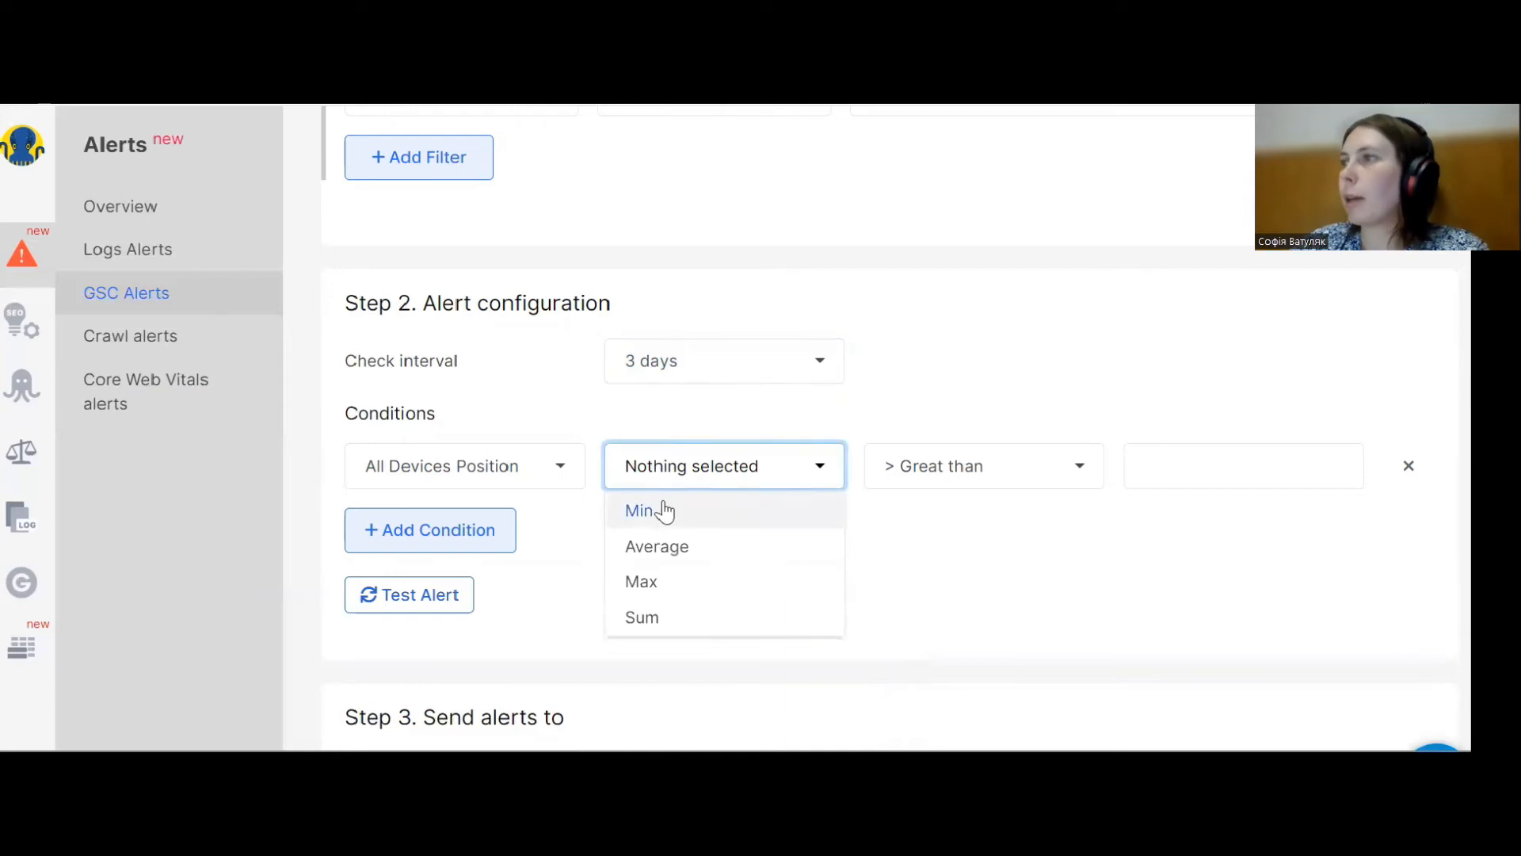
pyautogui.click(664, 510)
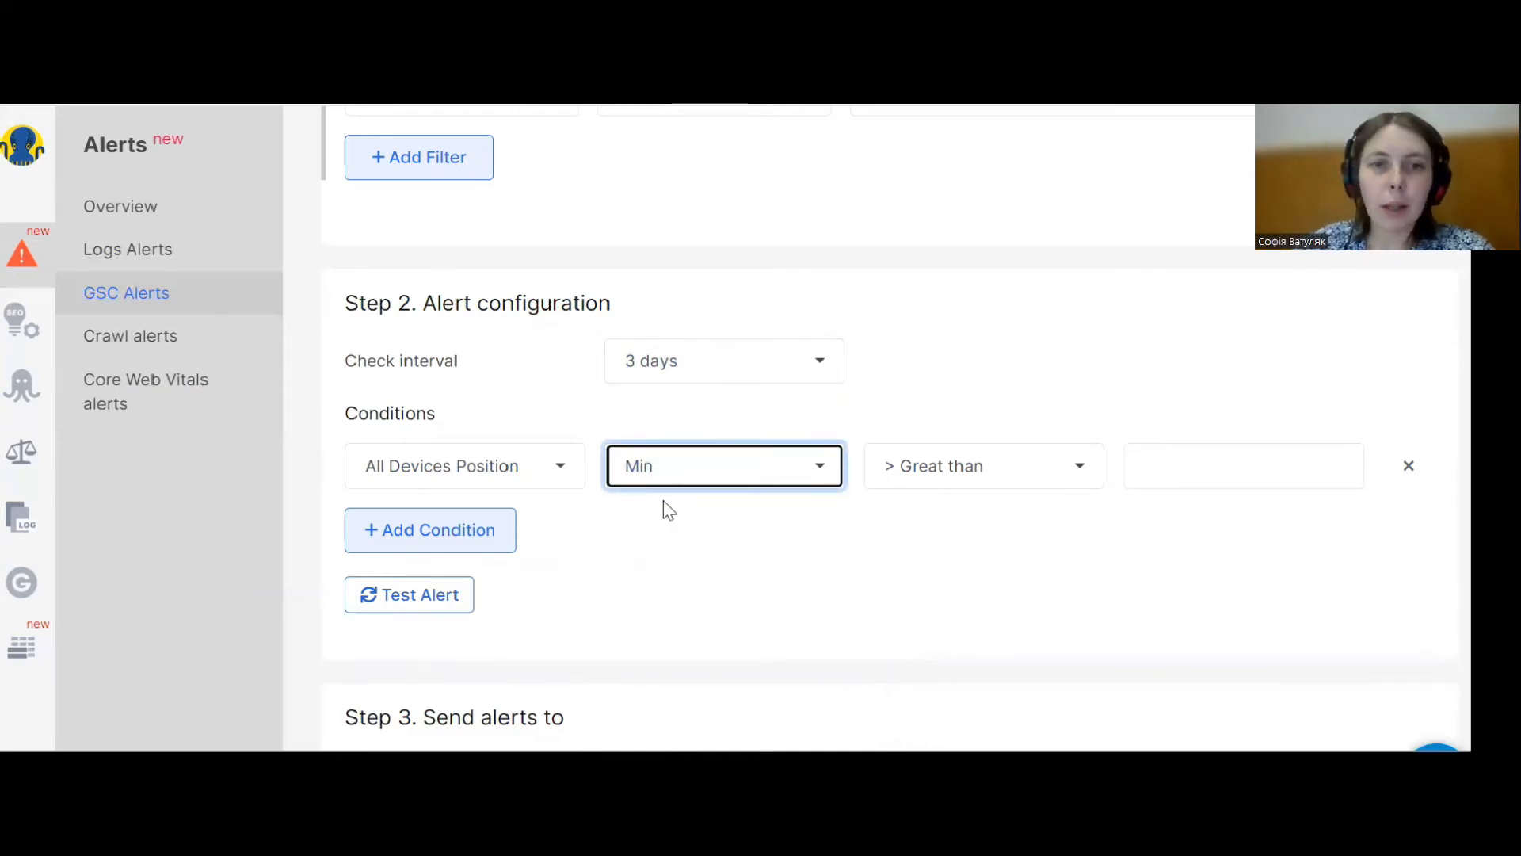
pyautogui.click(951, 467)
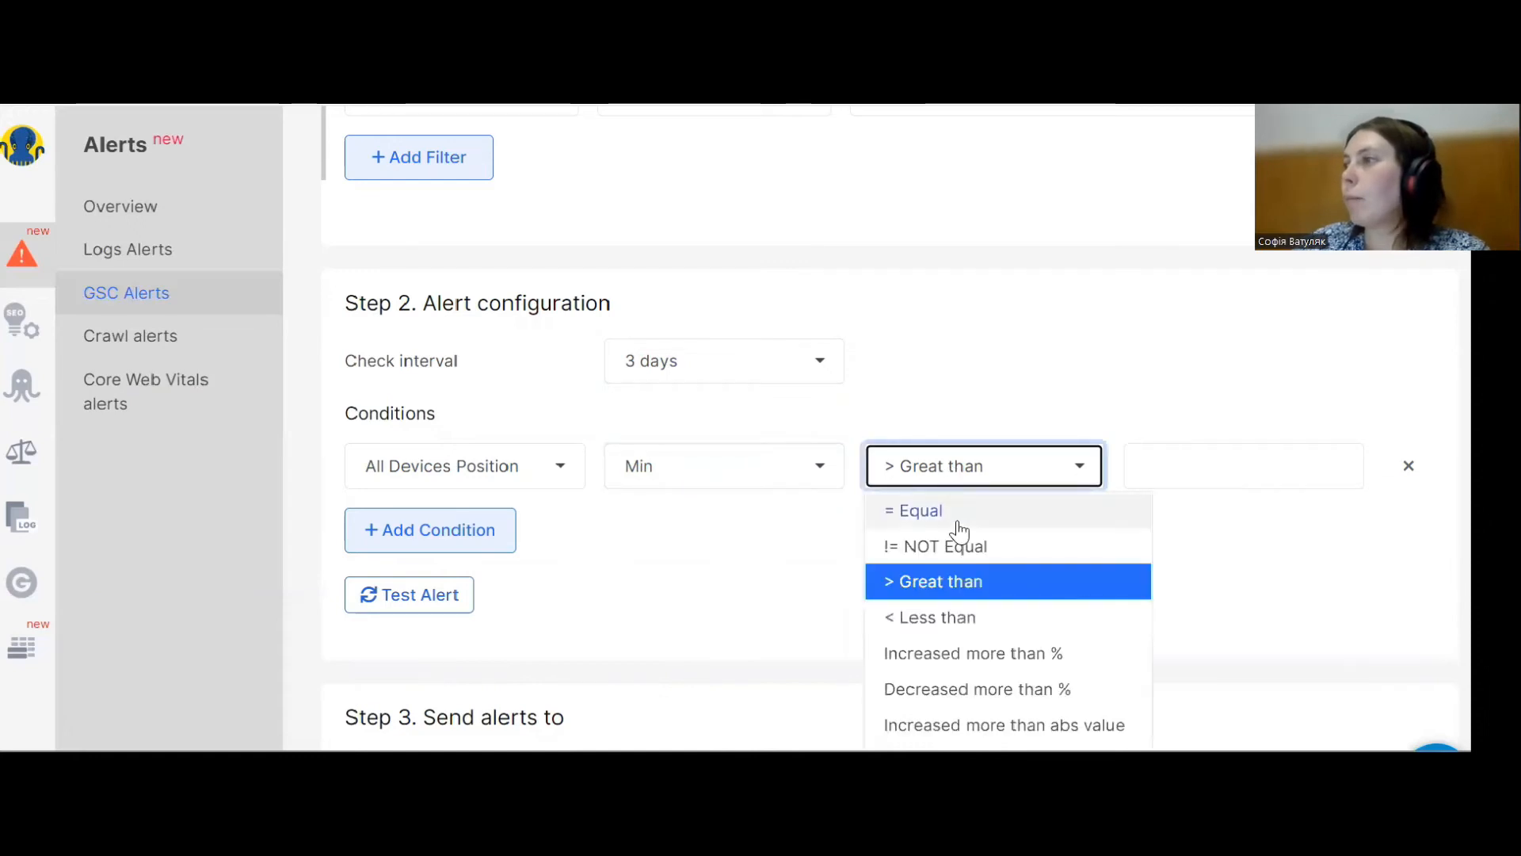
pyautogui.click(954, 618)
pyautogui.click(1160, 458)
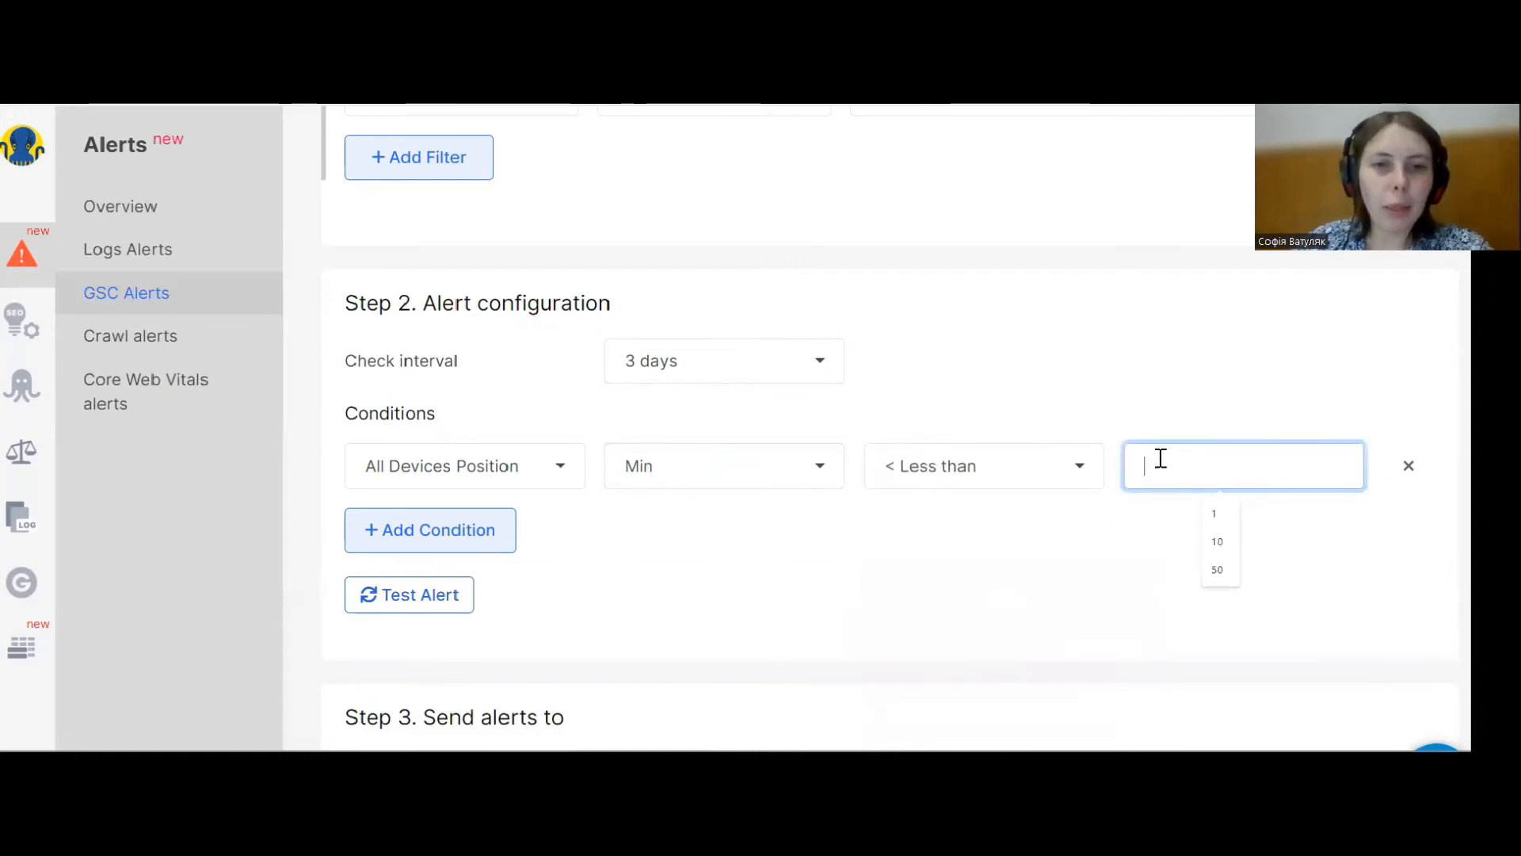
pyautogui.write('10')
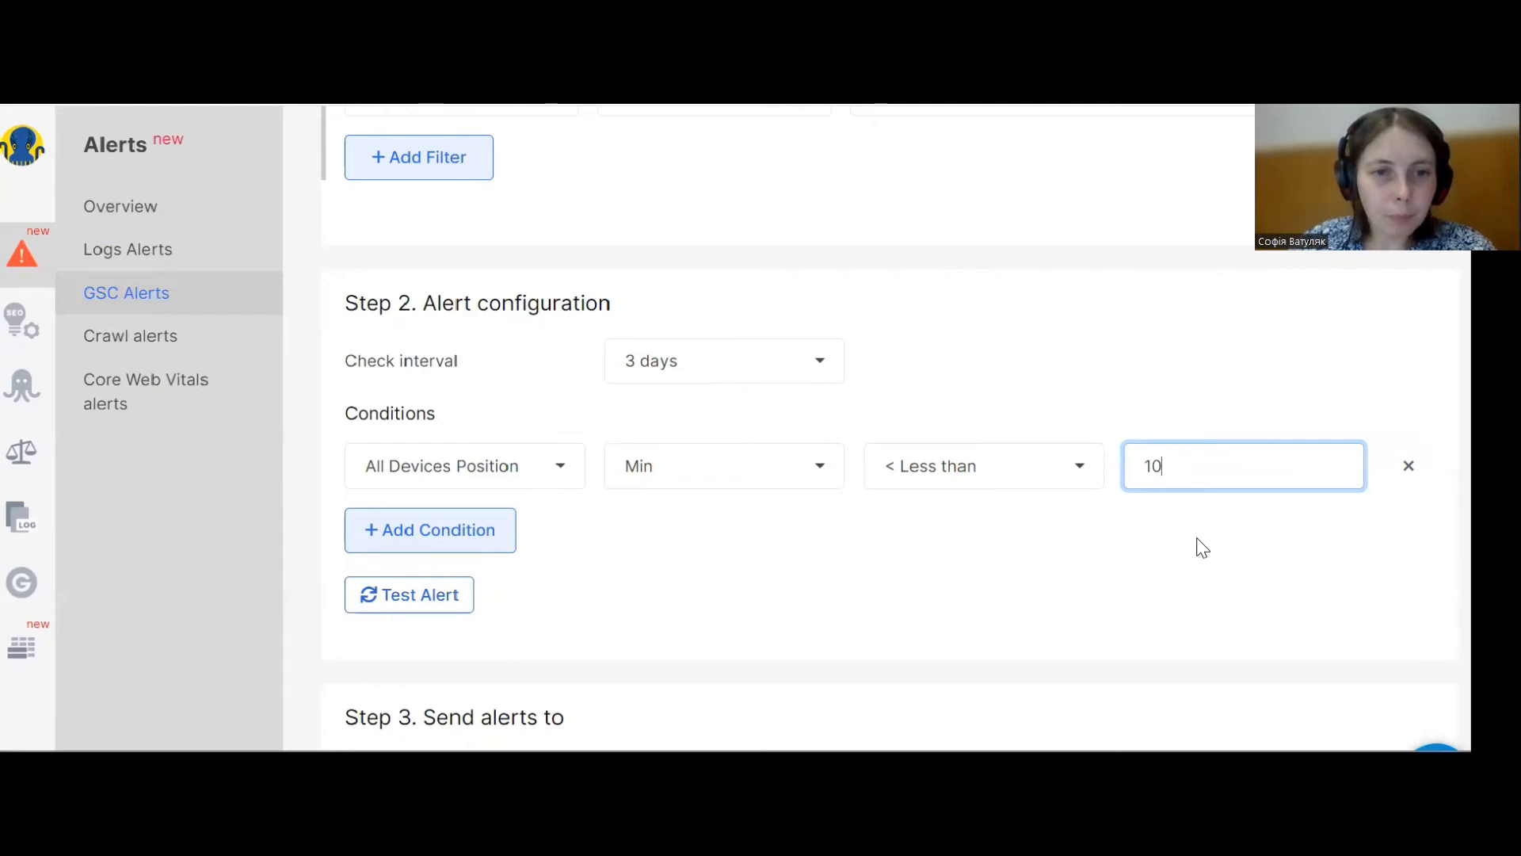
# Start another GSC Keywords alert and set its country to Australia.
pyautogui.click(164, 303)
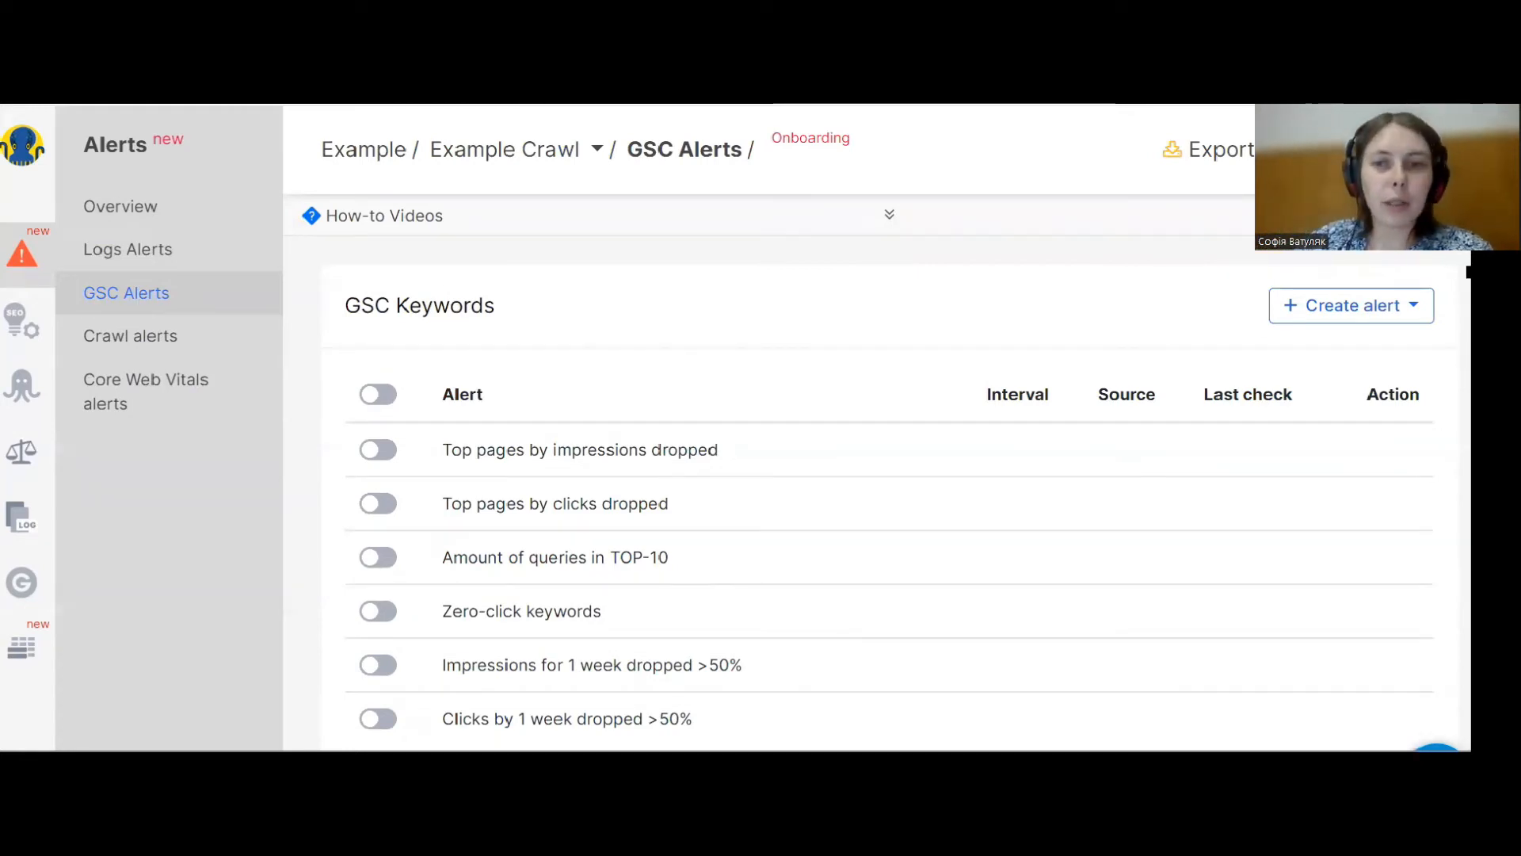
pyautogui.click(1337, 309)
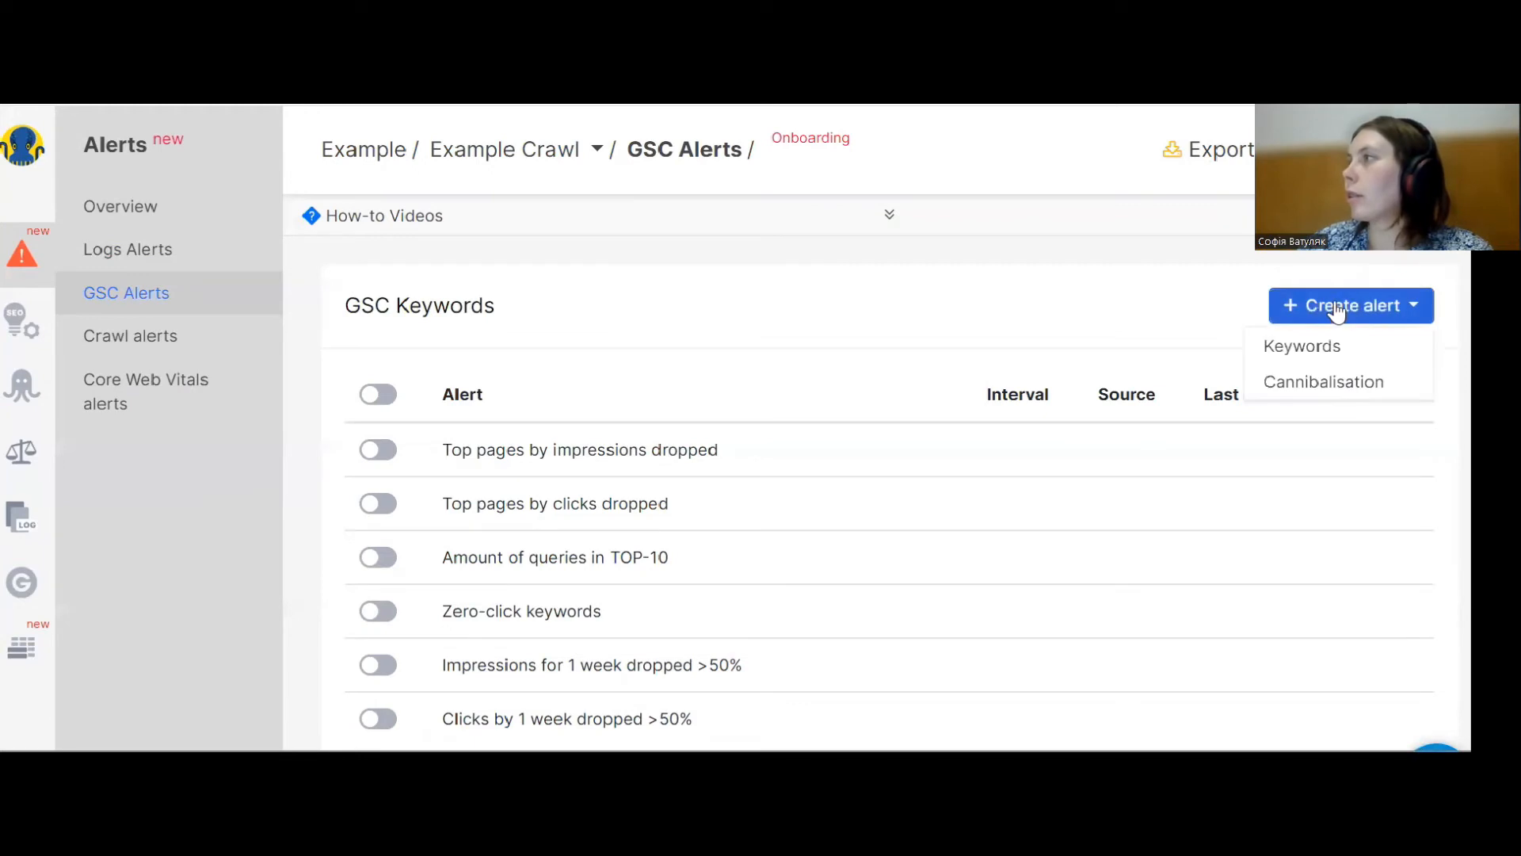
pyautogui.click(1325, 351)
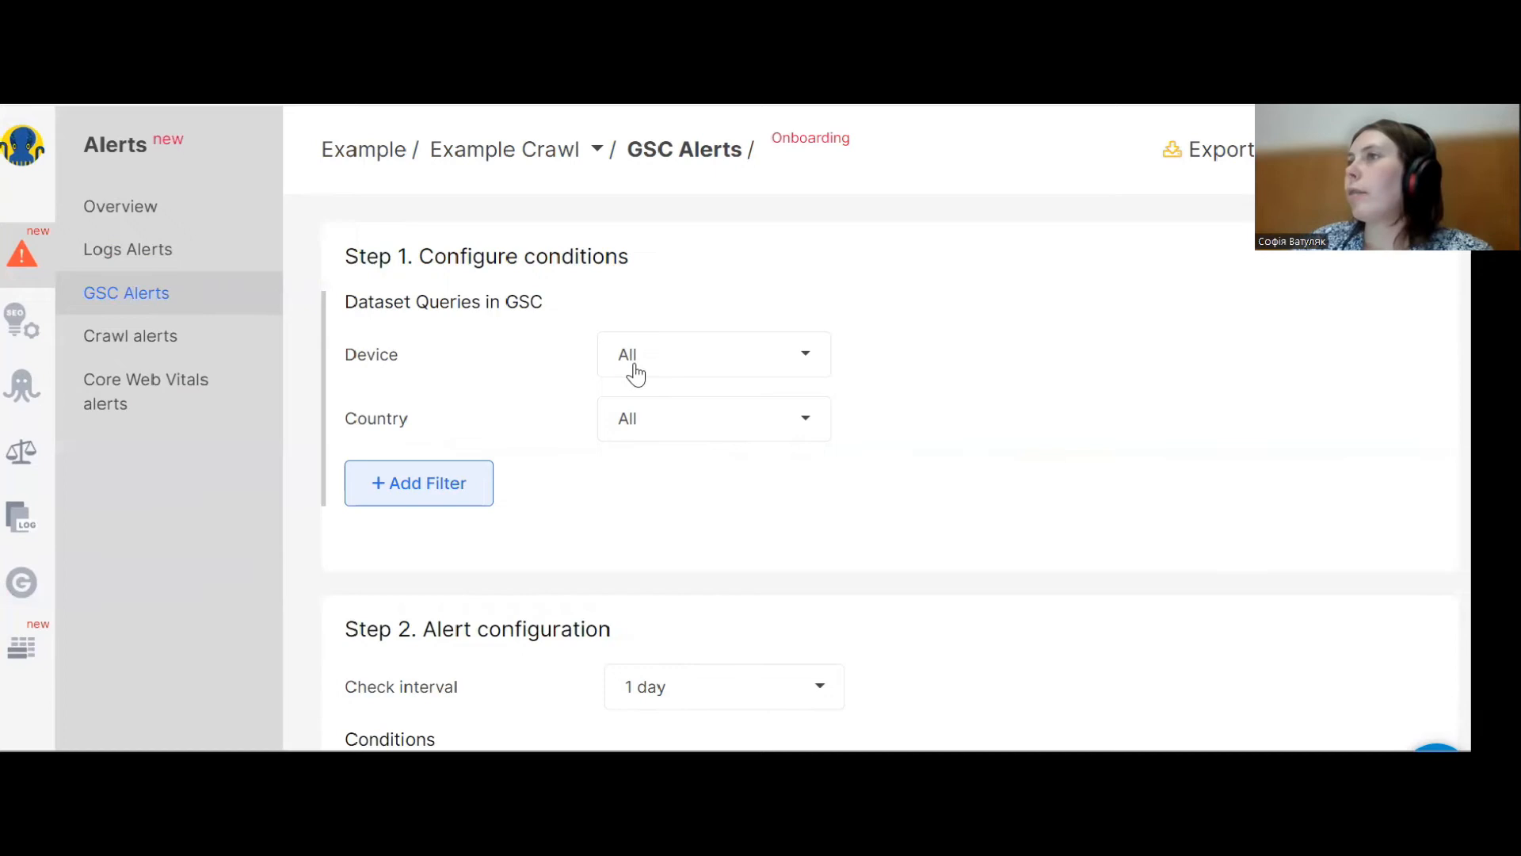
pyautogui.click(677, 428)
pyautogui.scroll(-5, 691, 456)
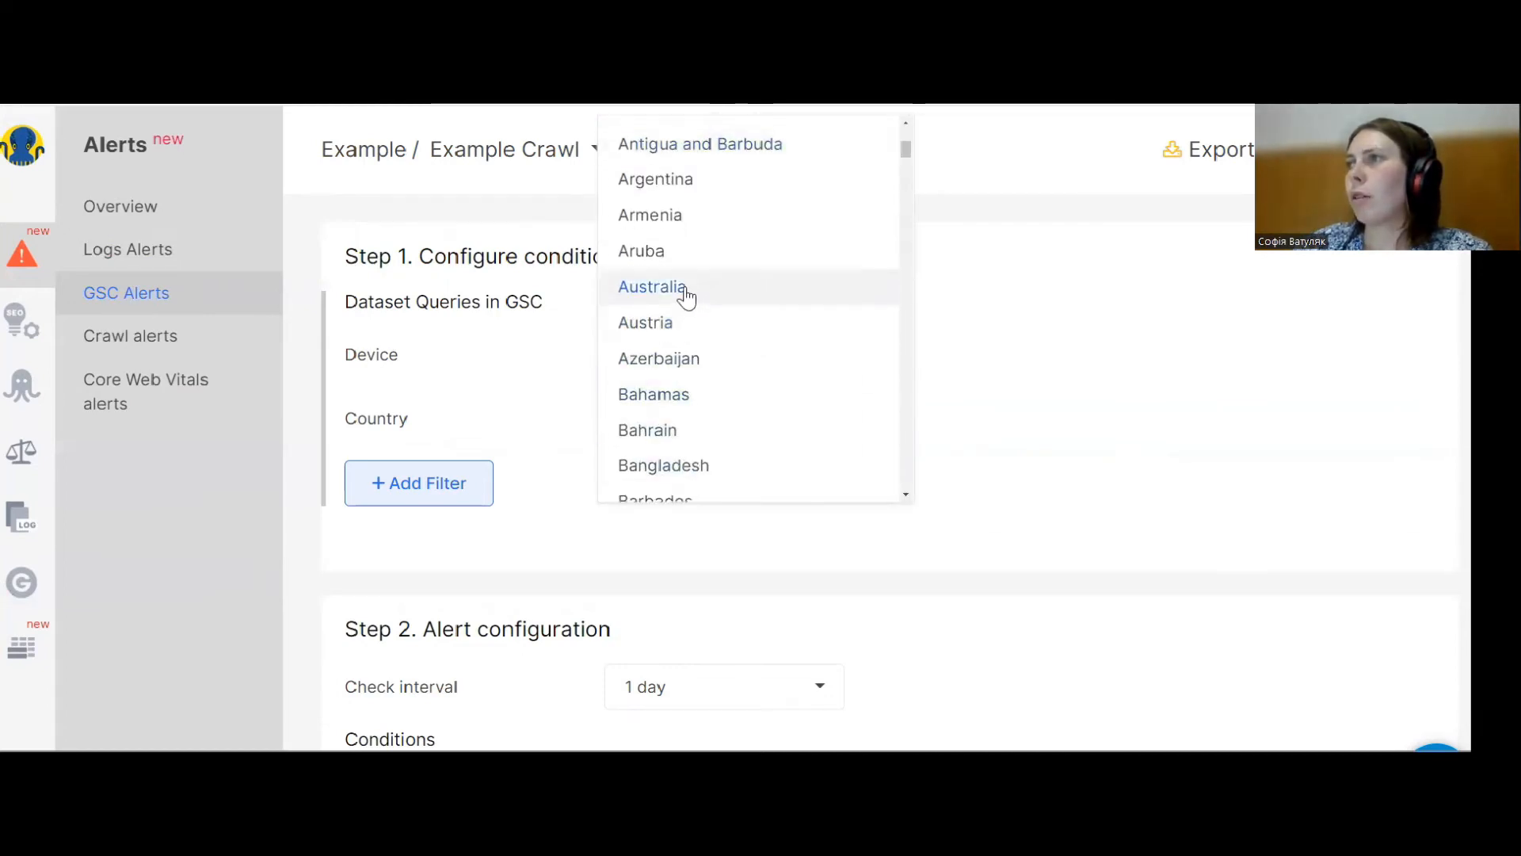
pyautogui.click(688, 295)
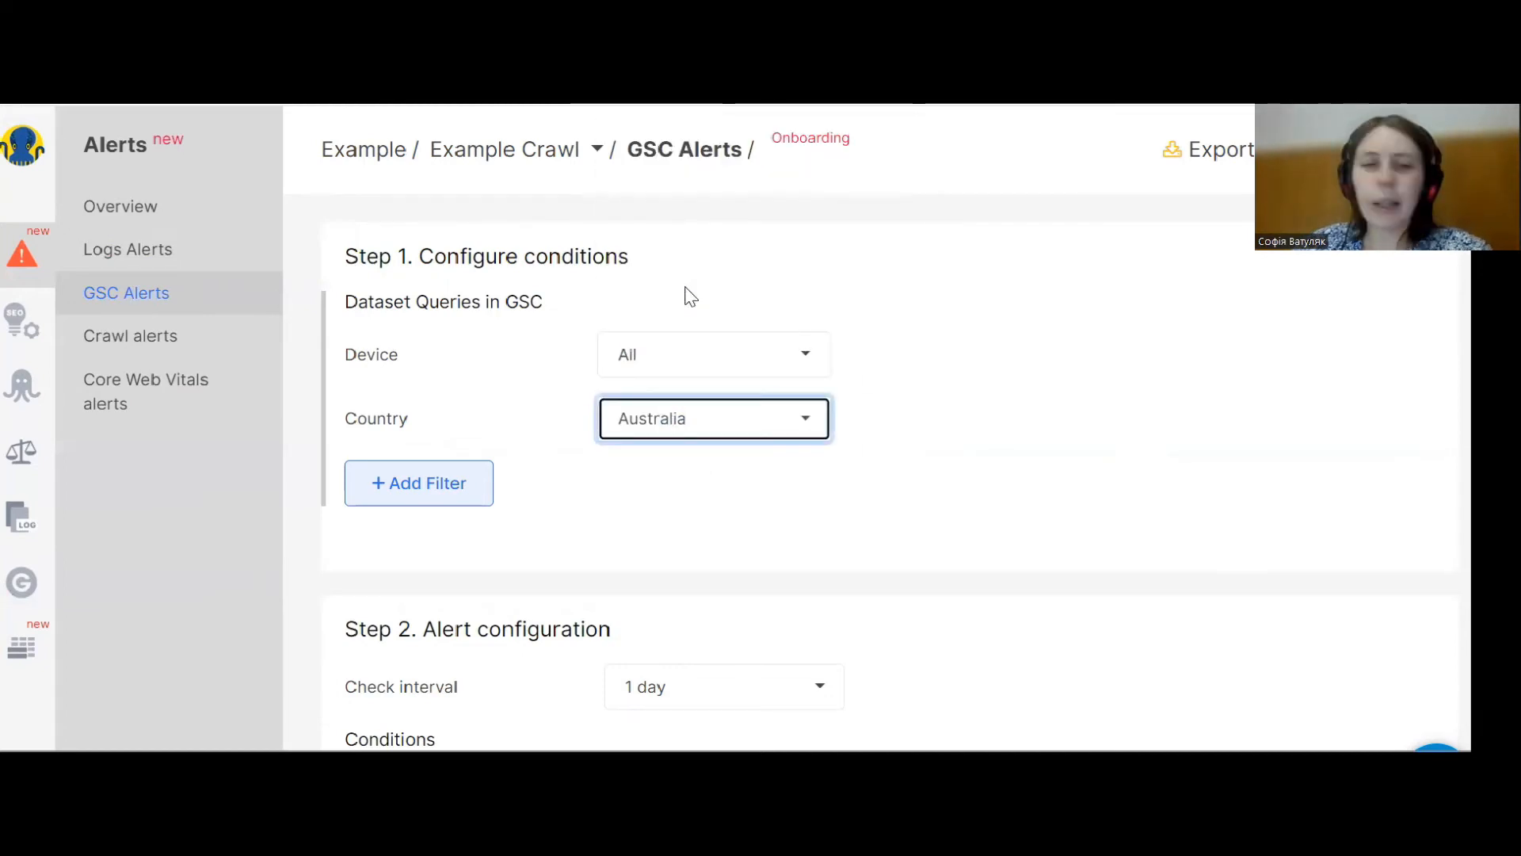
# Add a Query Contain filter listing brand name and brandname as separate lines.
pyautogui.click(450, 490)
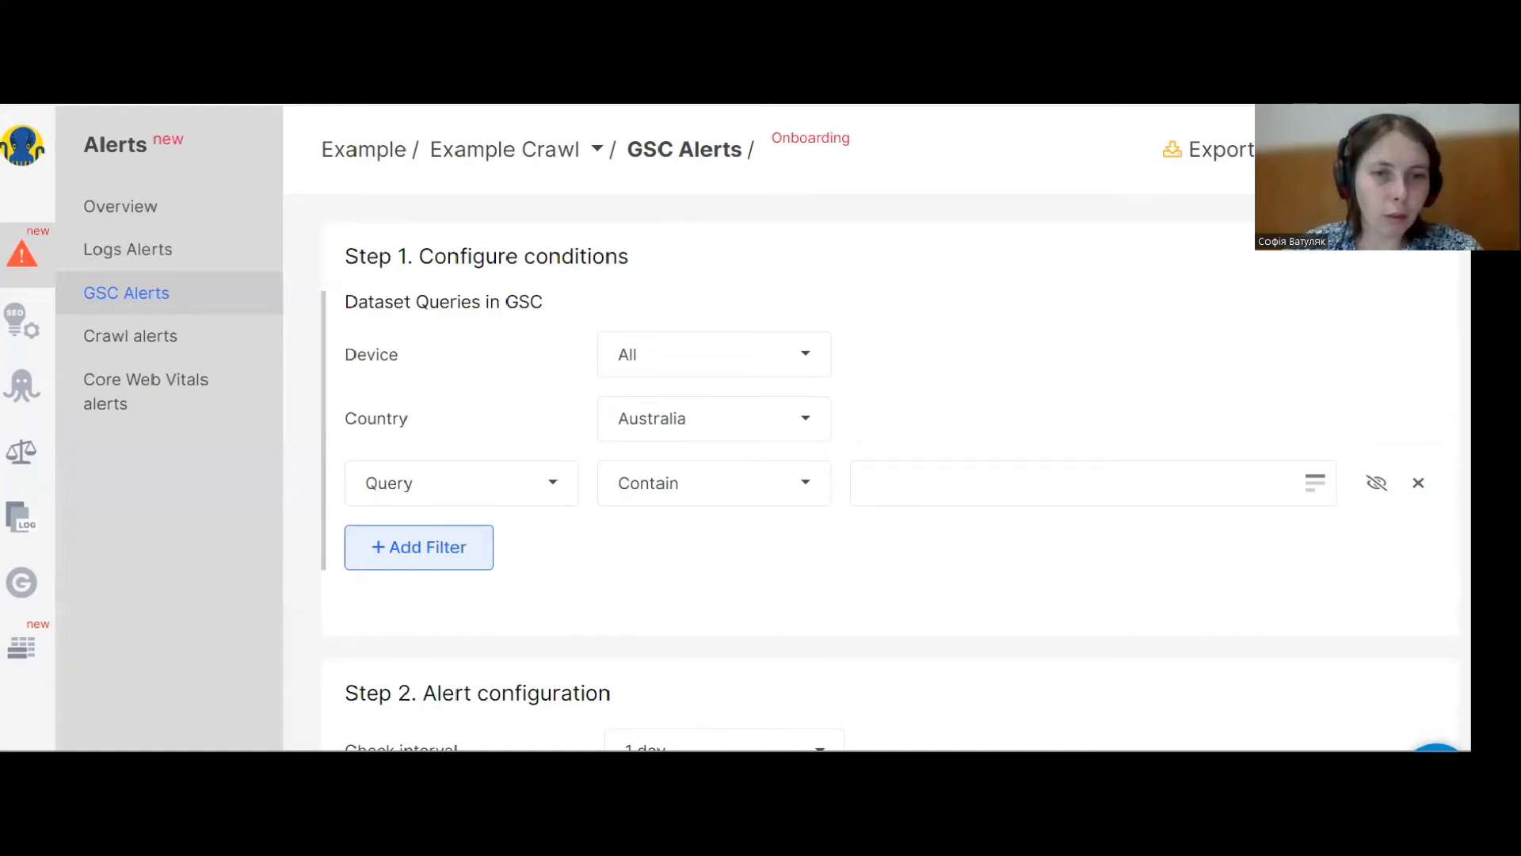
pyautogui.click(1315, 484)
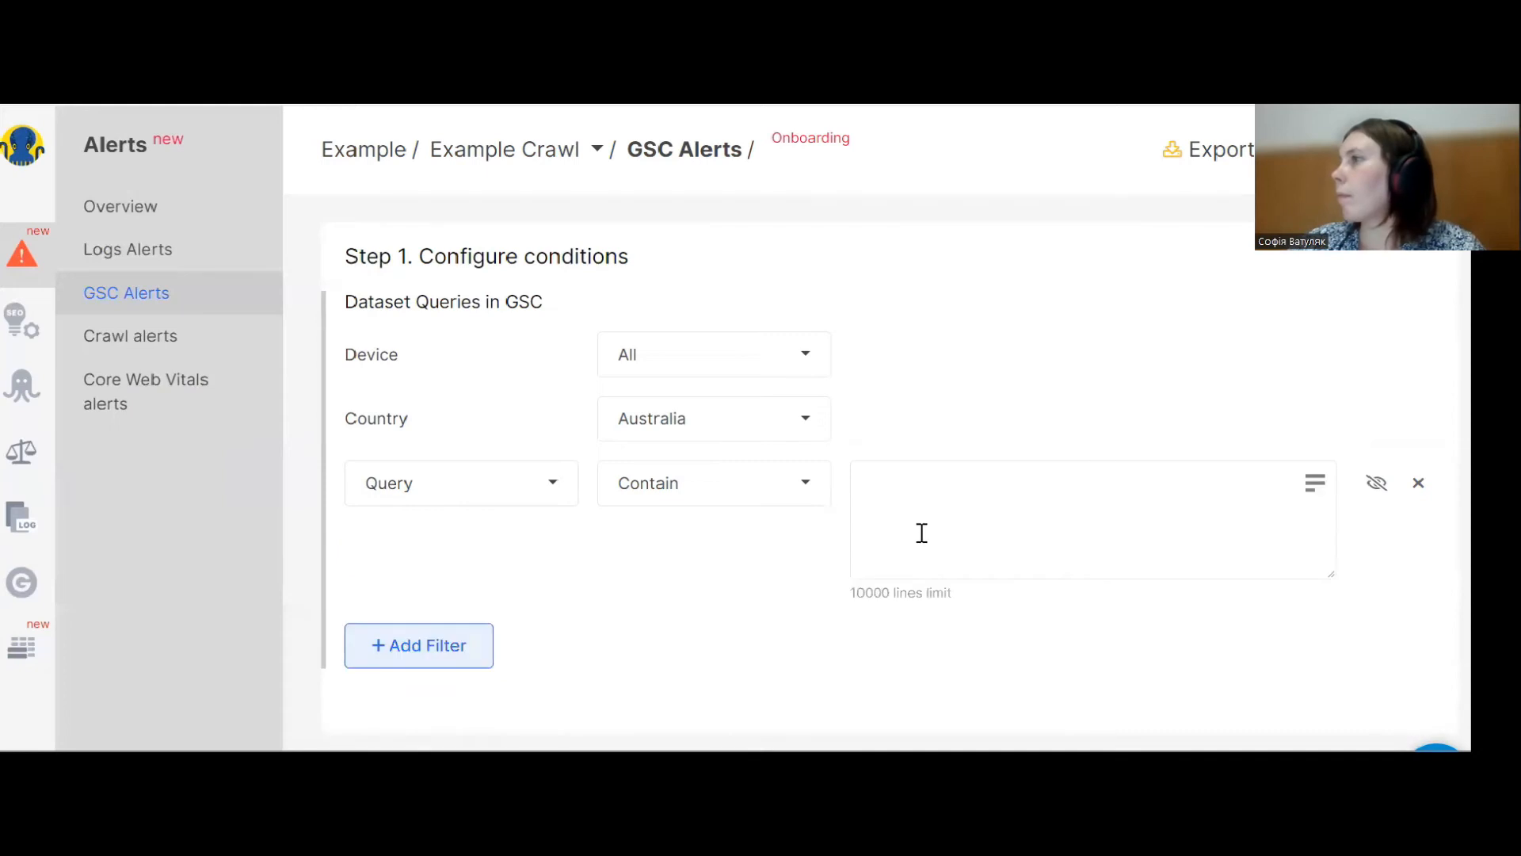
pyautogui.write('brand name brandname')
pyautogui.moveTo(872, 483); pyautogui.dragTo(966, 488)
pyautogui.doubleClick(897, 507)
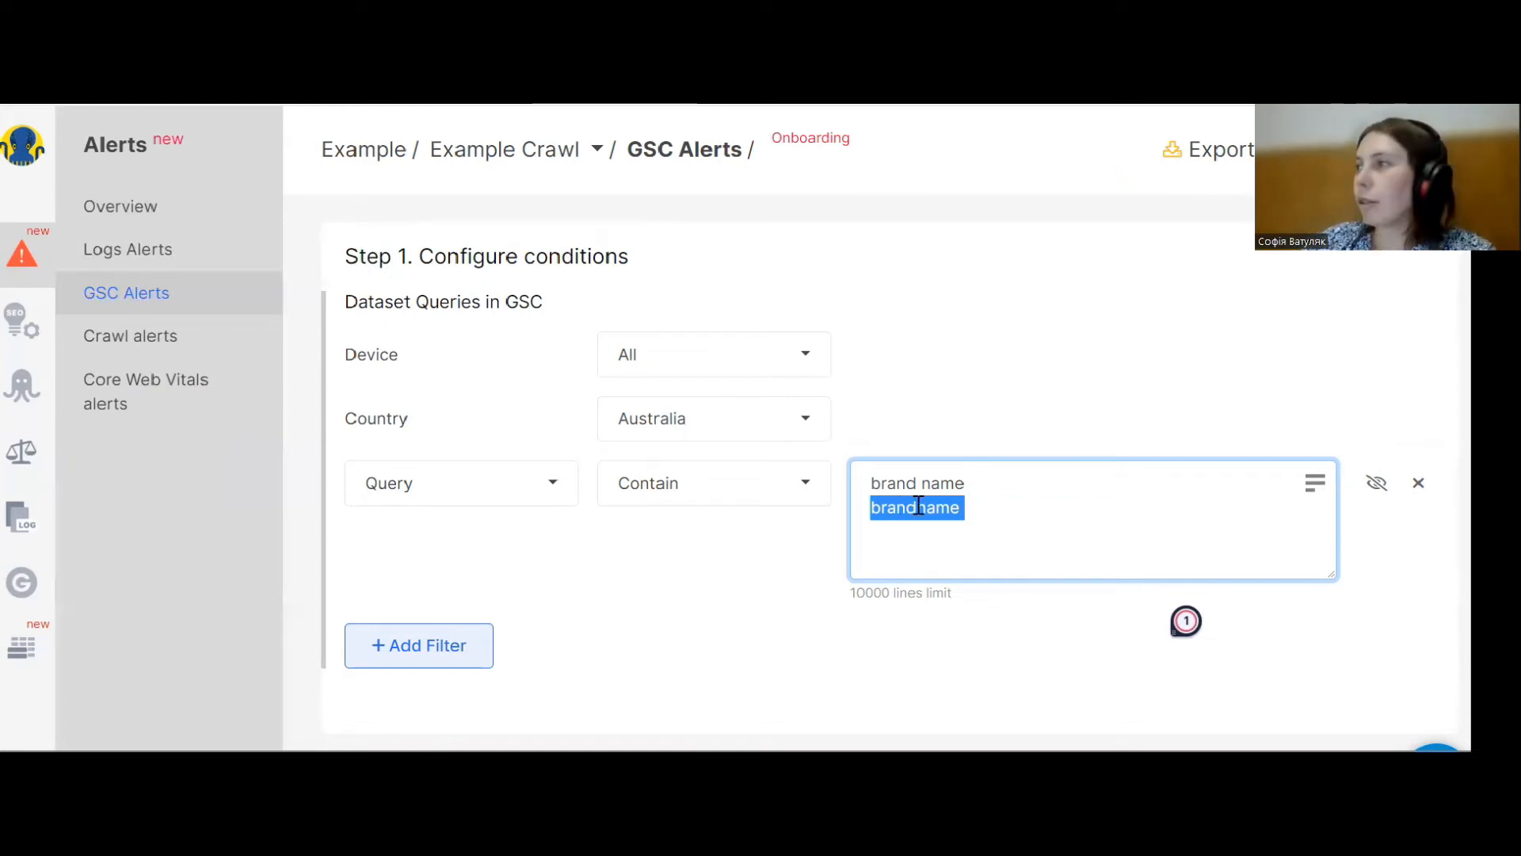
pyautogui.tripleClick(890, 483)
pyautogui.doubleClick(904, 506)
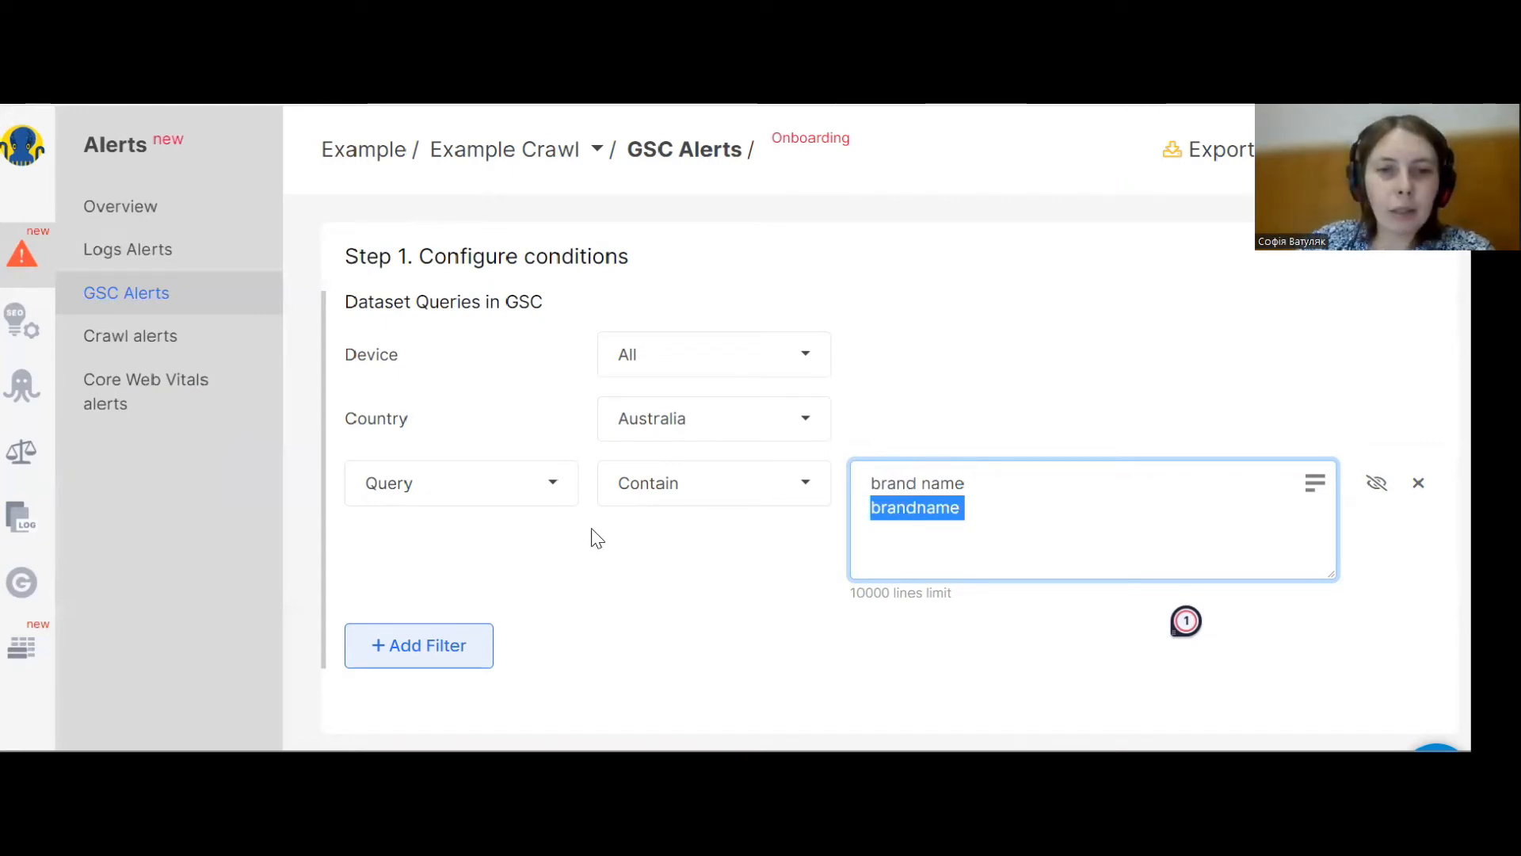
# Set the alert condition metric to All Devices Impressions.
pyautogui.scroll(-4, 597, 538)
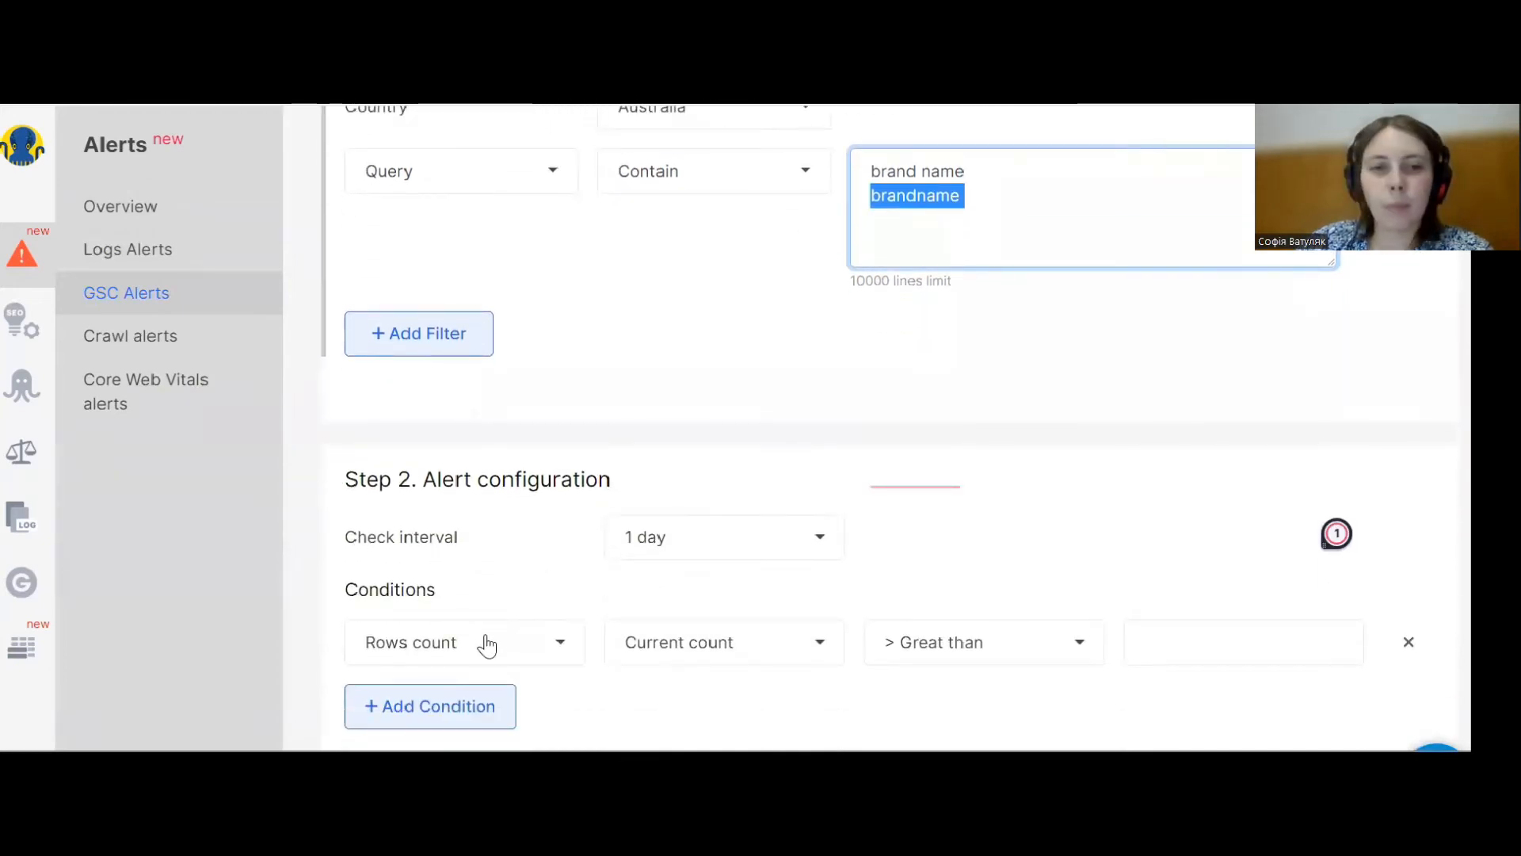
pyautogui.click(487, 646)
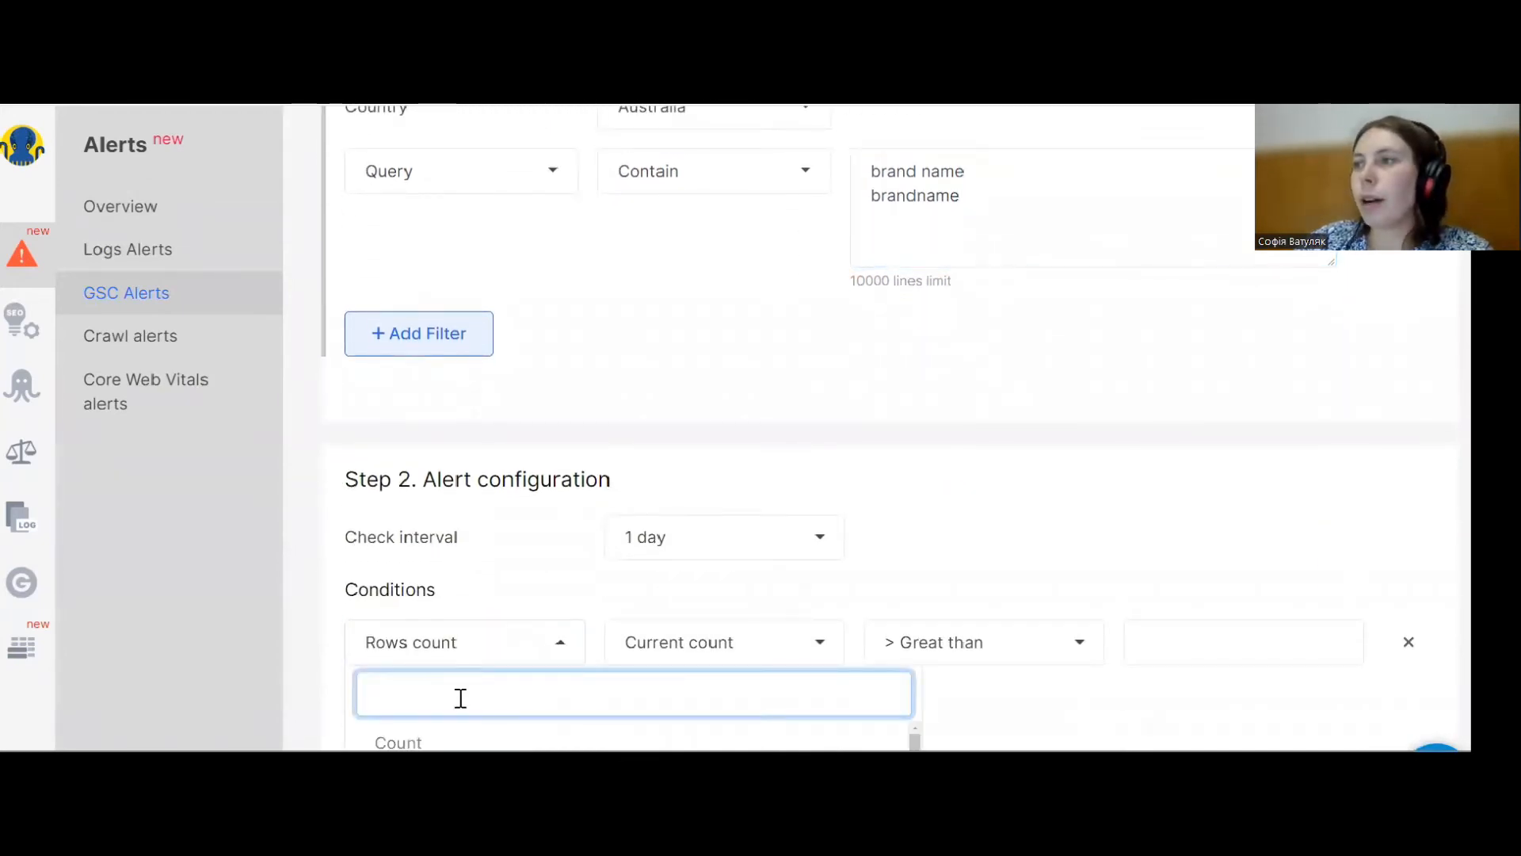
pyautogui.write('im')
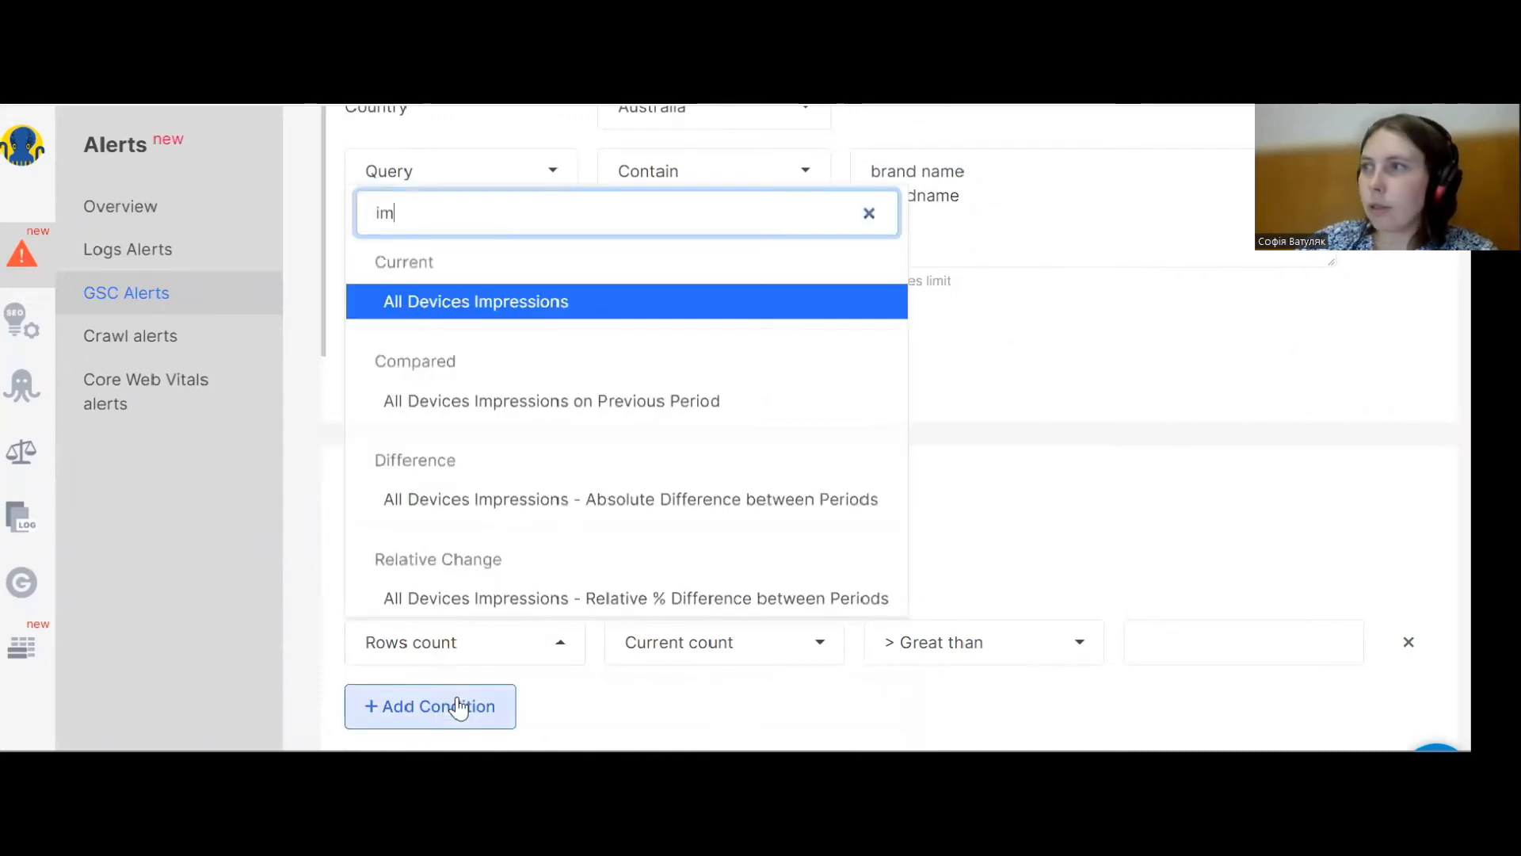
pyautogui.click(557, 308)
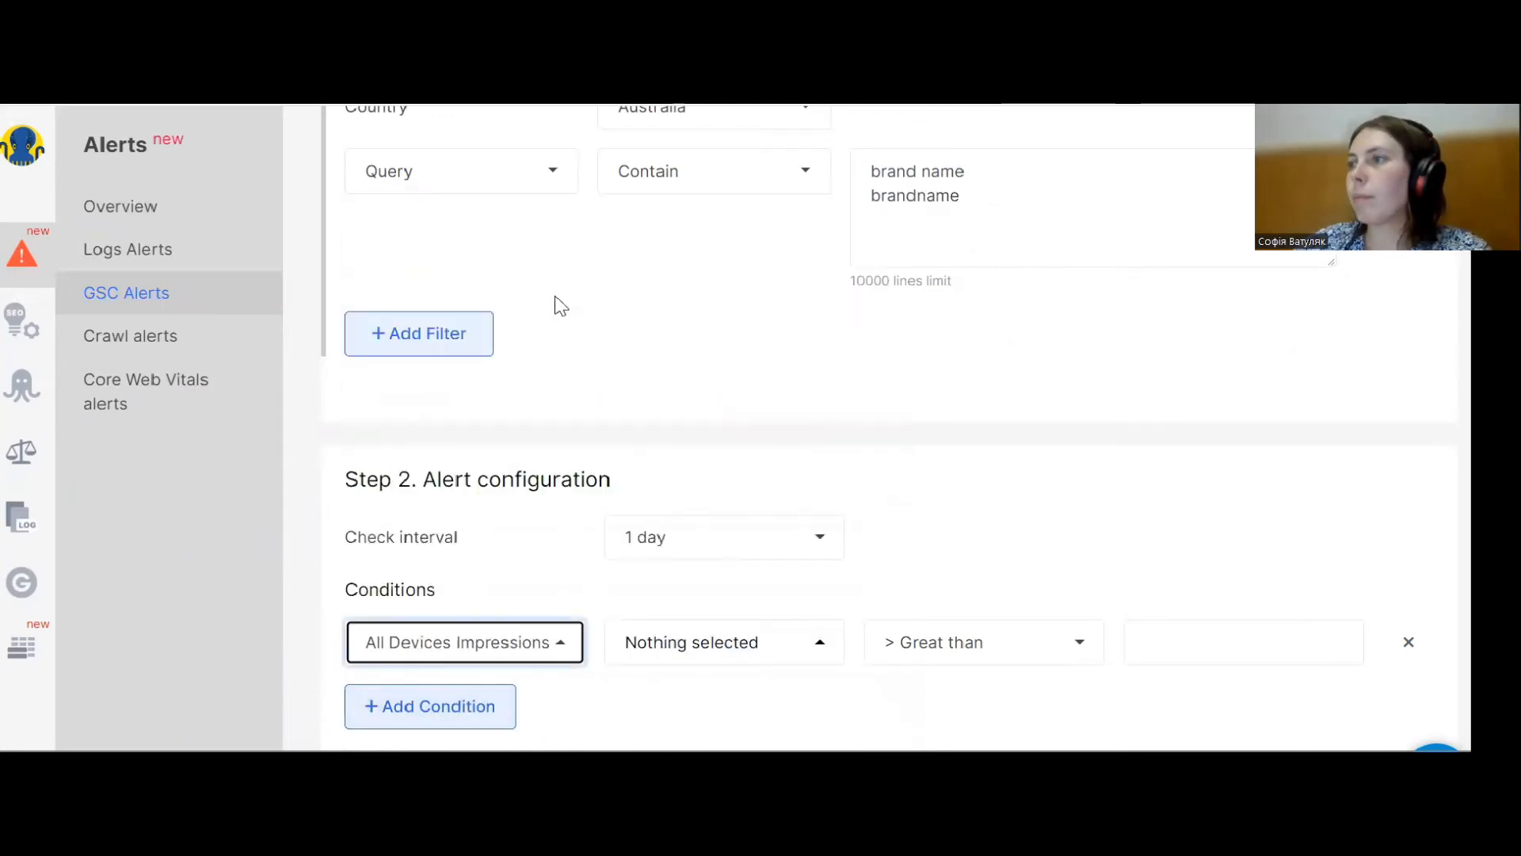
# Set the condition's aggregation to Average and the comparison to Decreased more than % with a value of 50.
pyautogui.click(676, 648)
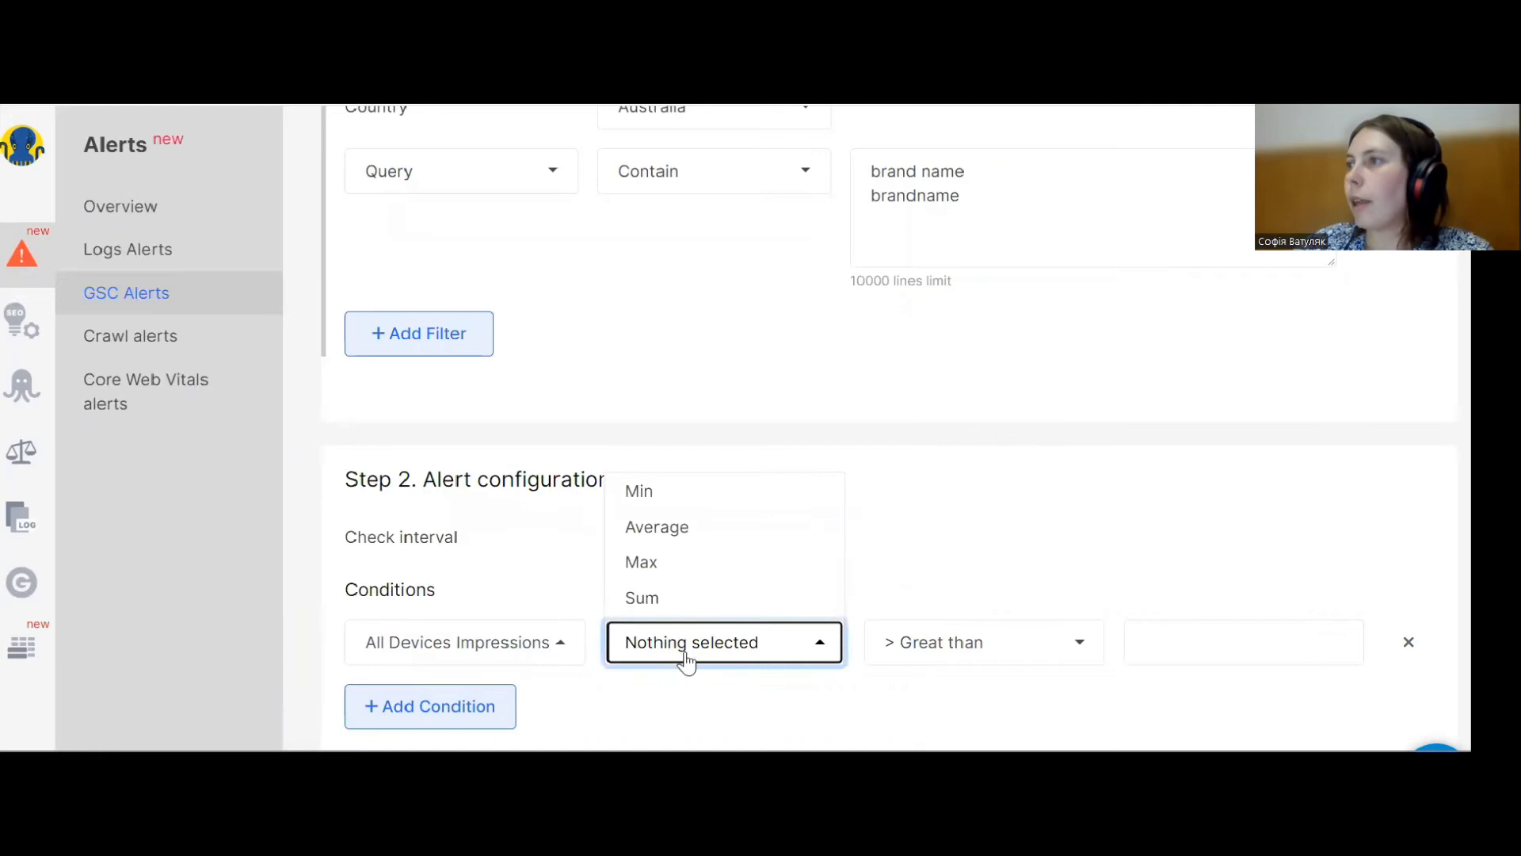
pyautogui.click(722, 531)
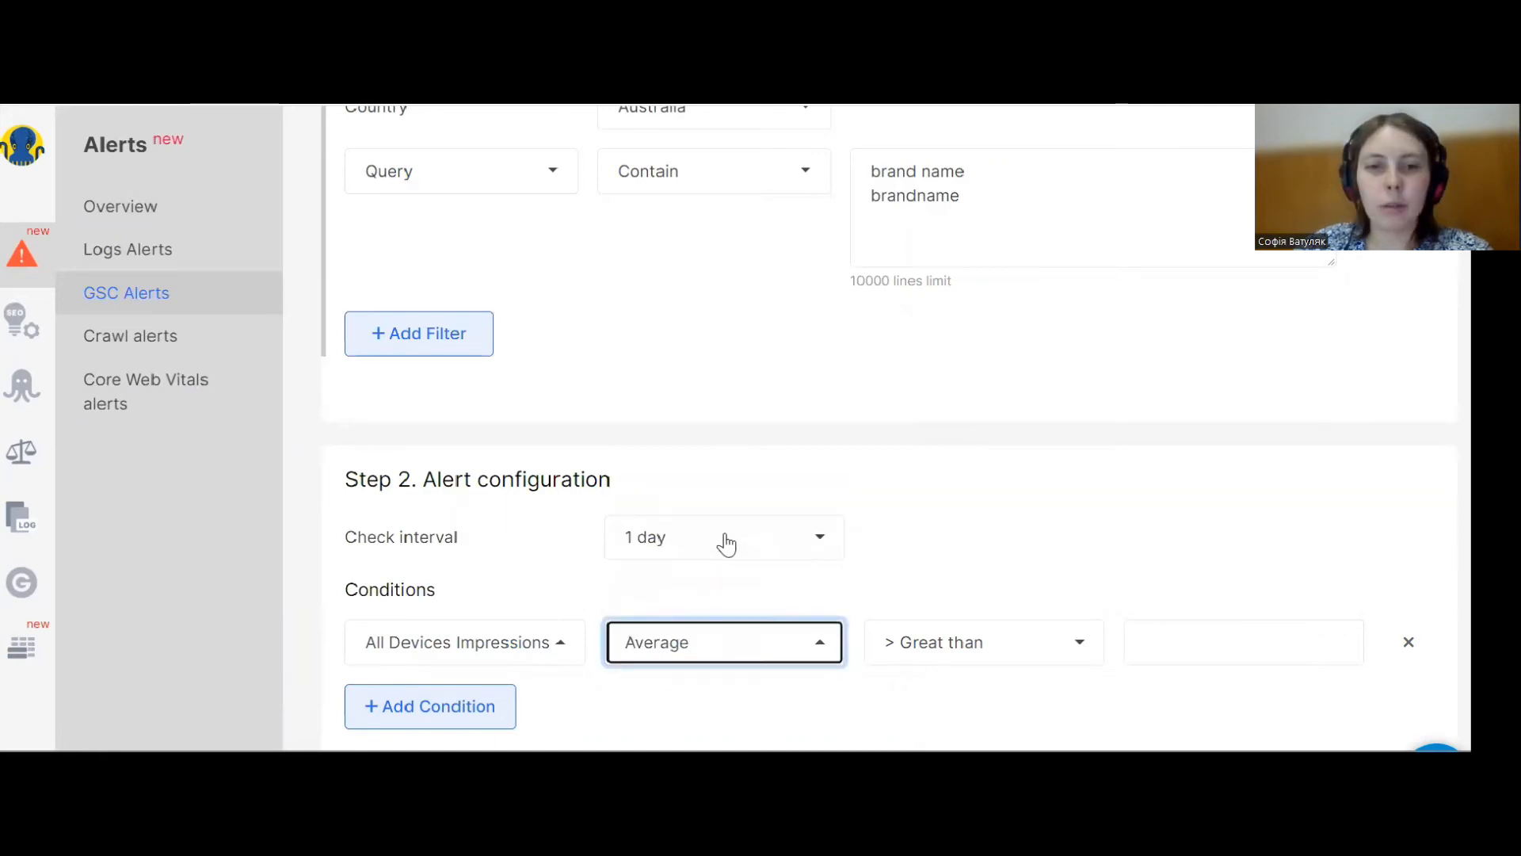
pyautogui.click(982, 652)
pyautogui.click(976, 526)
pyautogui.click(1150, 642)
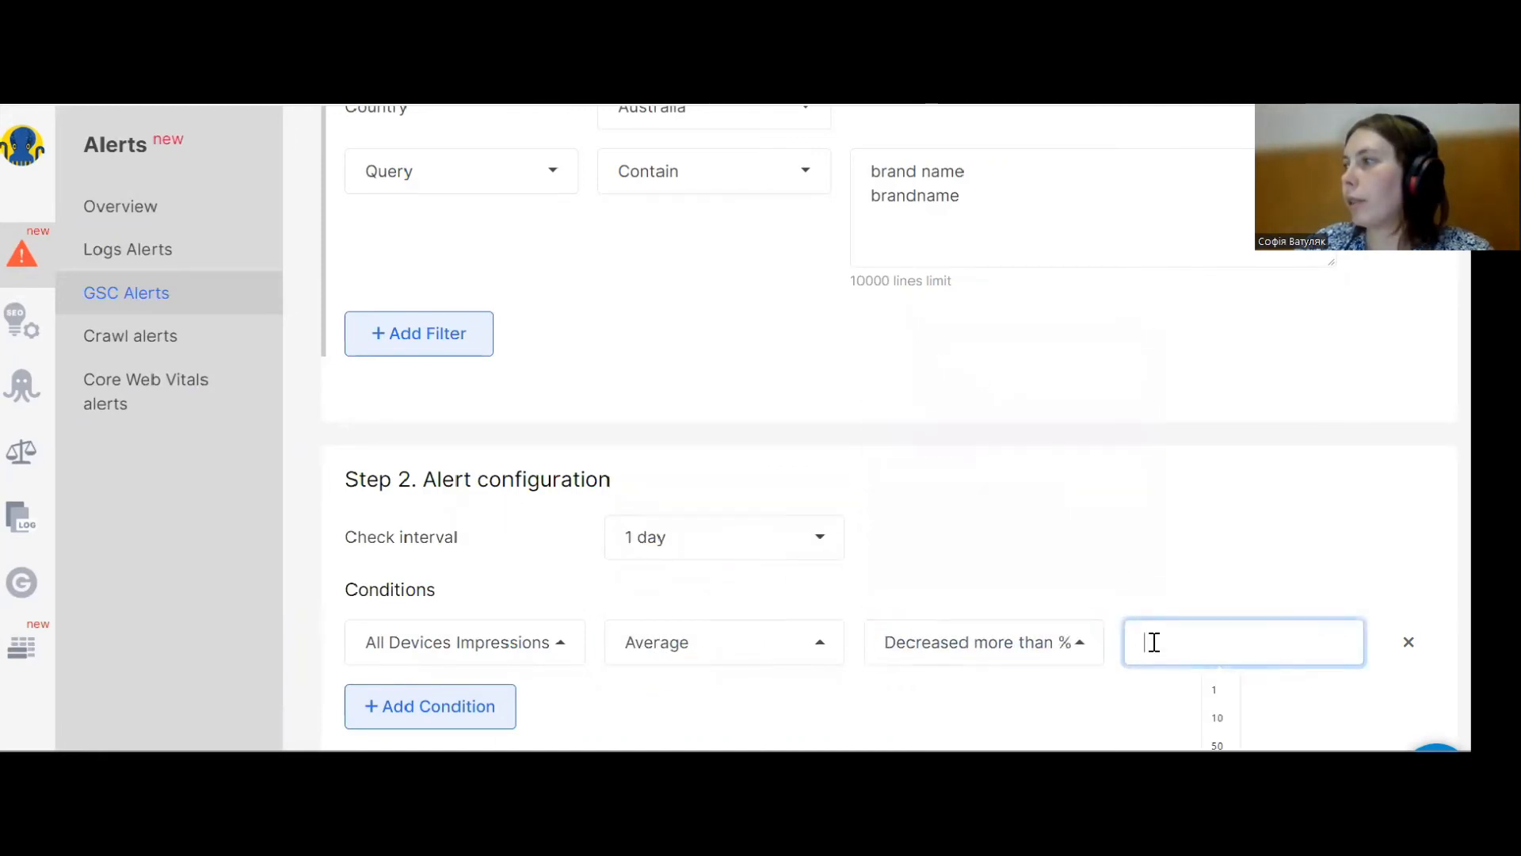
pyautogui.write('50')
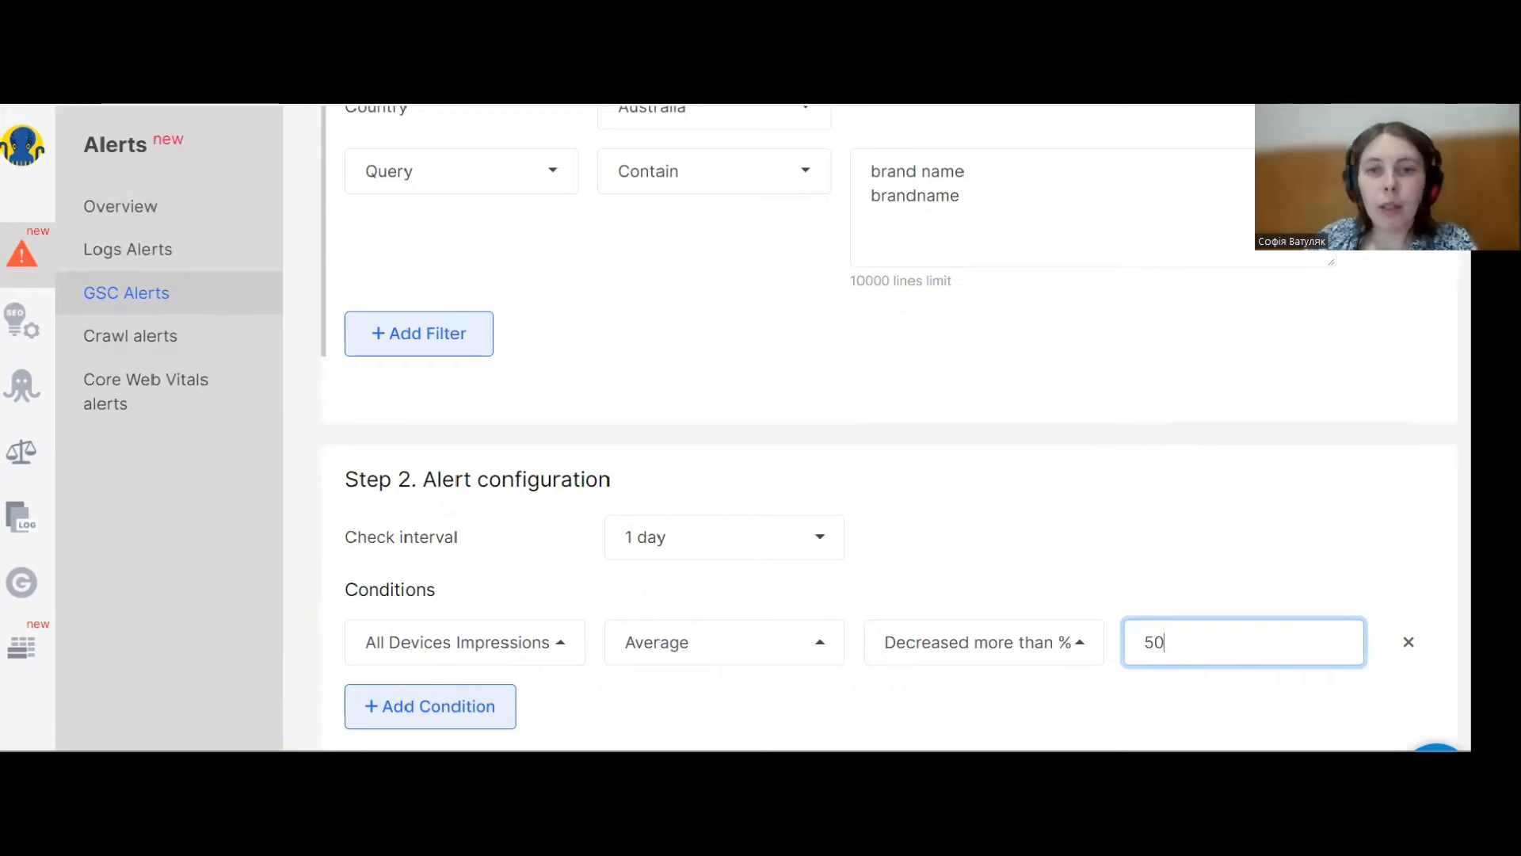
# Replace the Query Contain filter terms with buy and price on separate lines.
pyautogui.scroll(2, 724, 291)
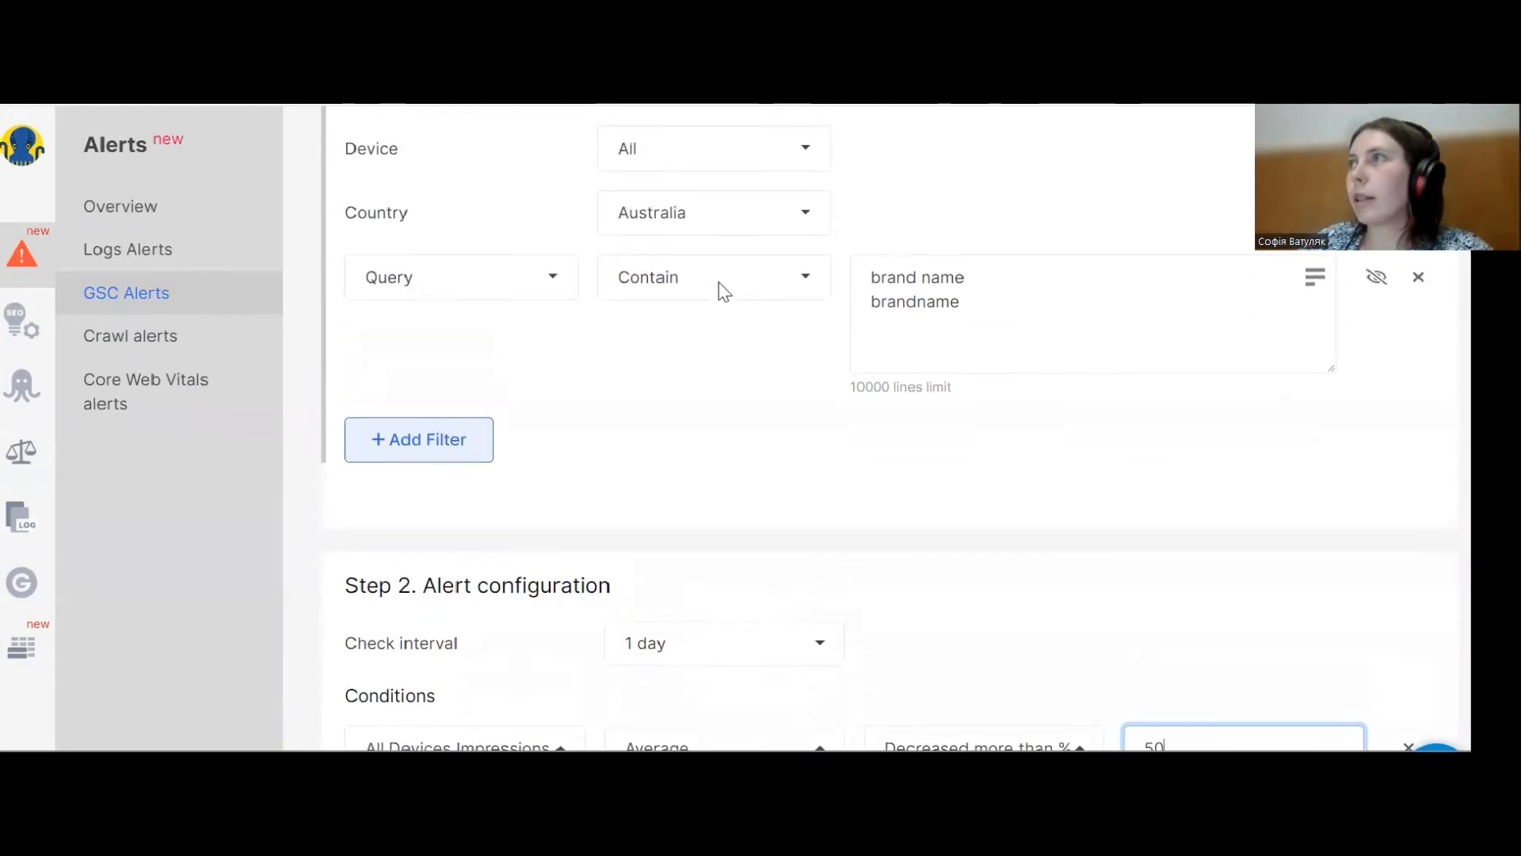
pyautogui.scroll(1, 724, 292)
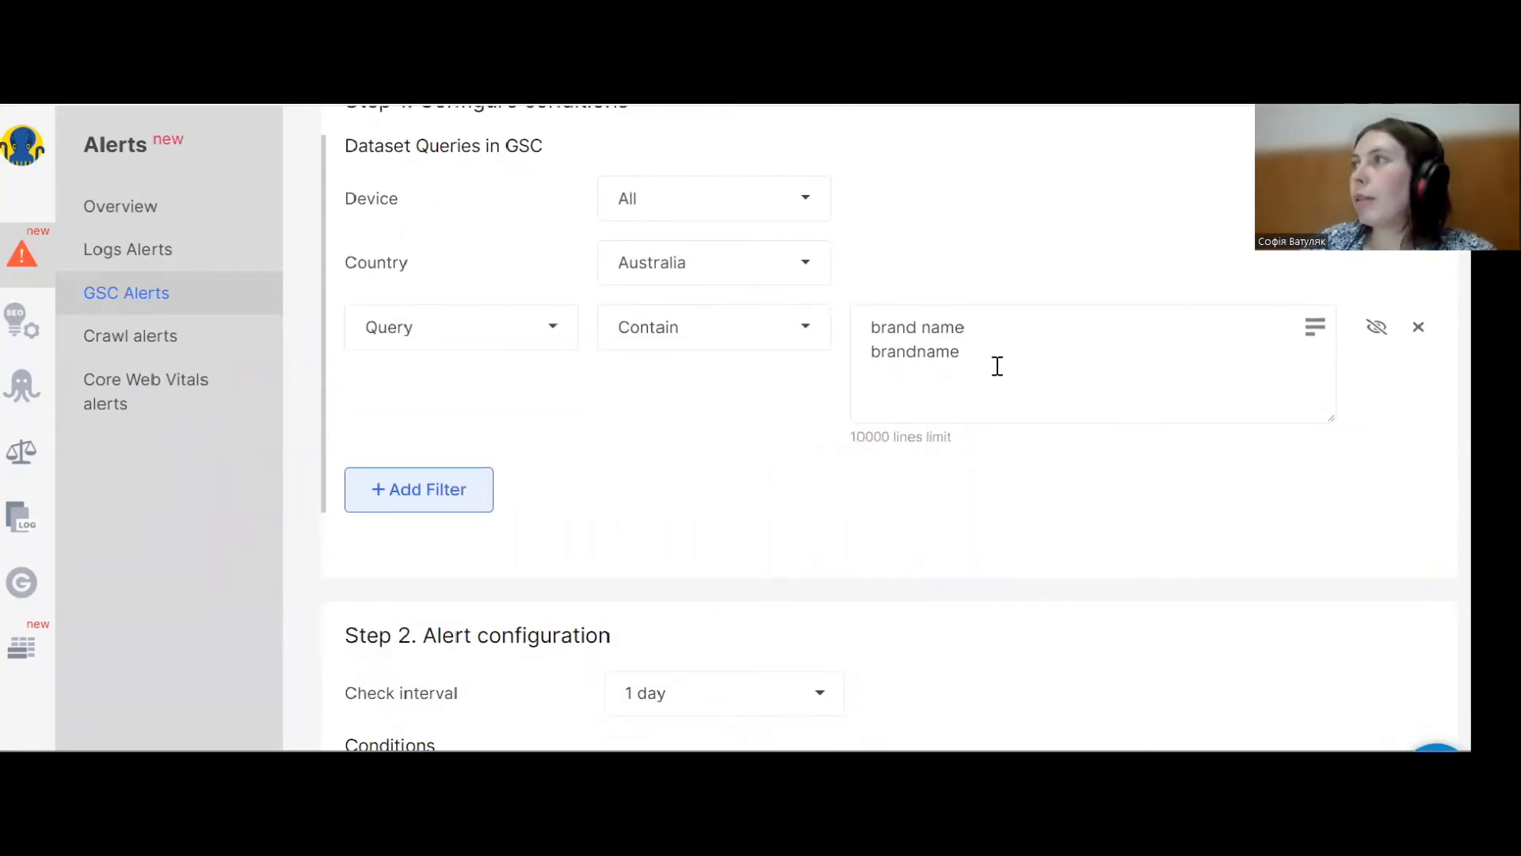
pyautogui.moveTo(995, 367); pyautogui.dragTo(873, 314)
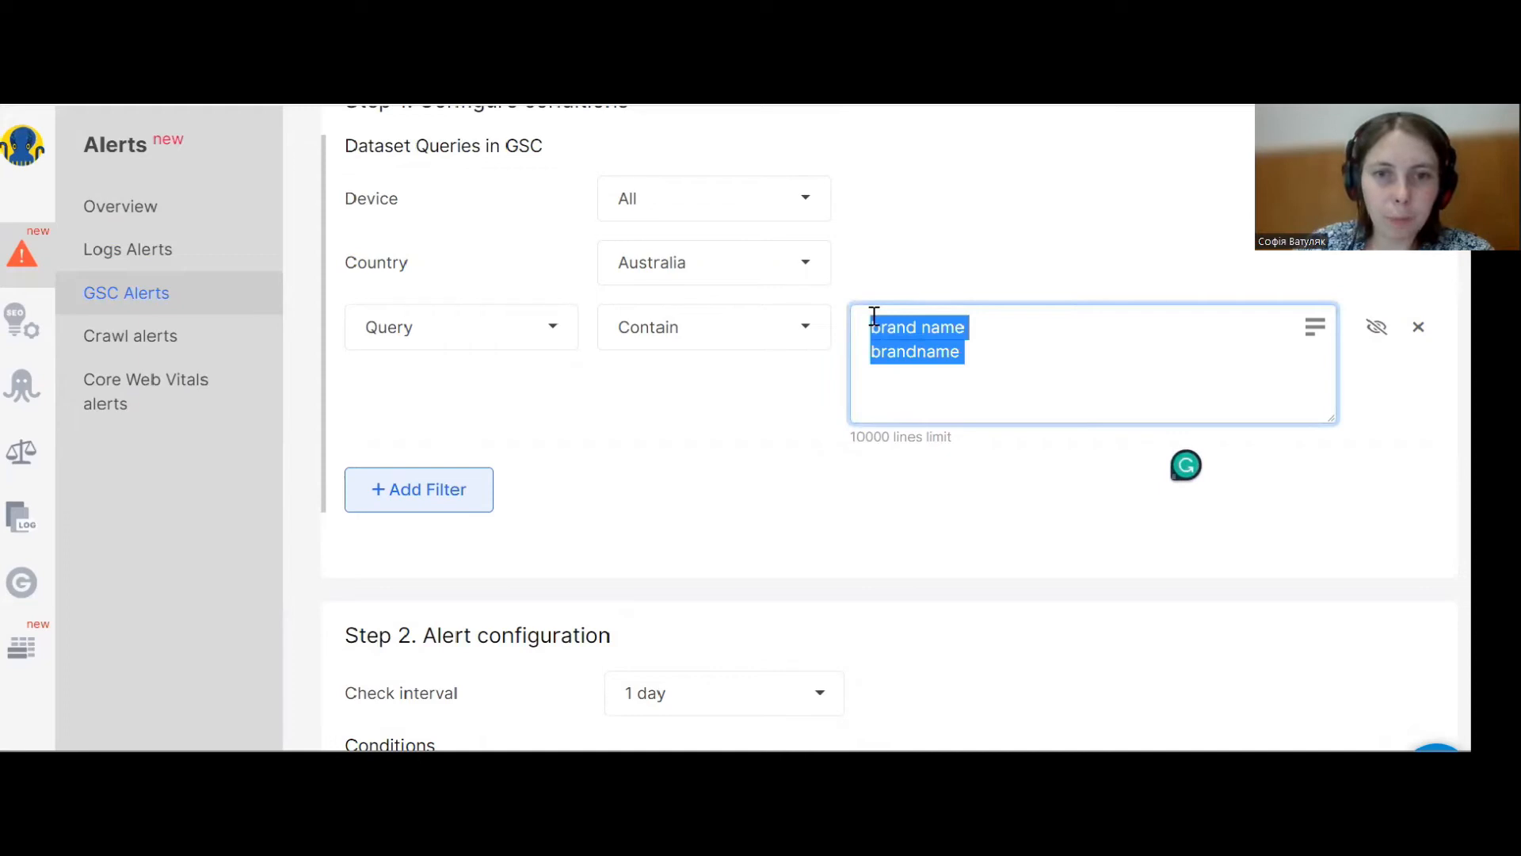
pyautogui.press('BackSpace')
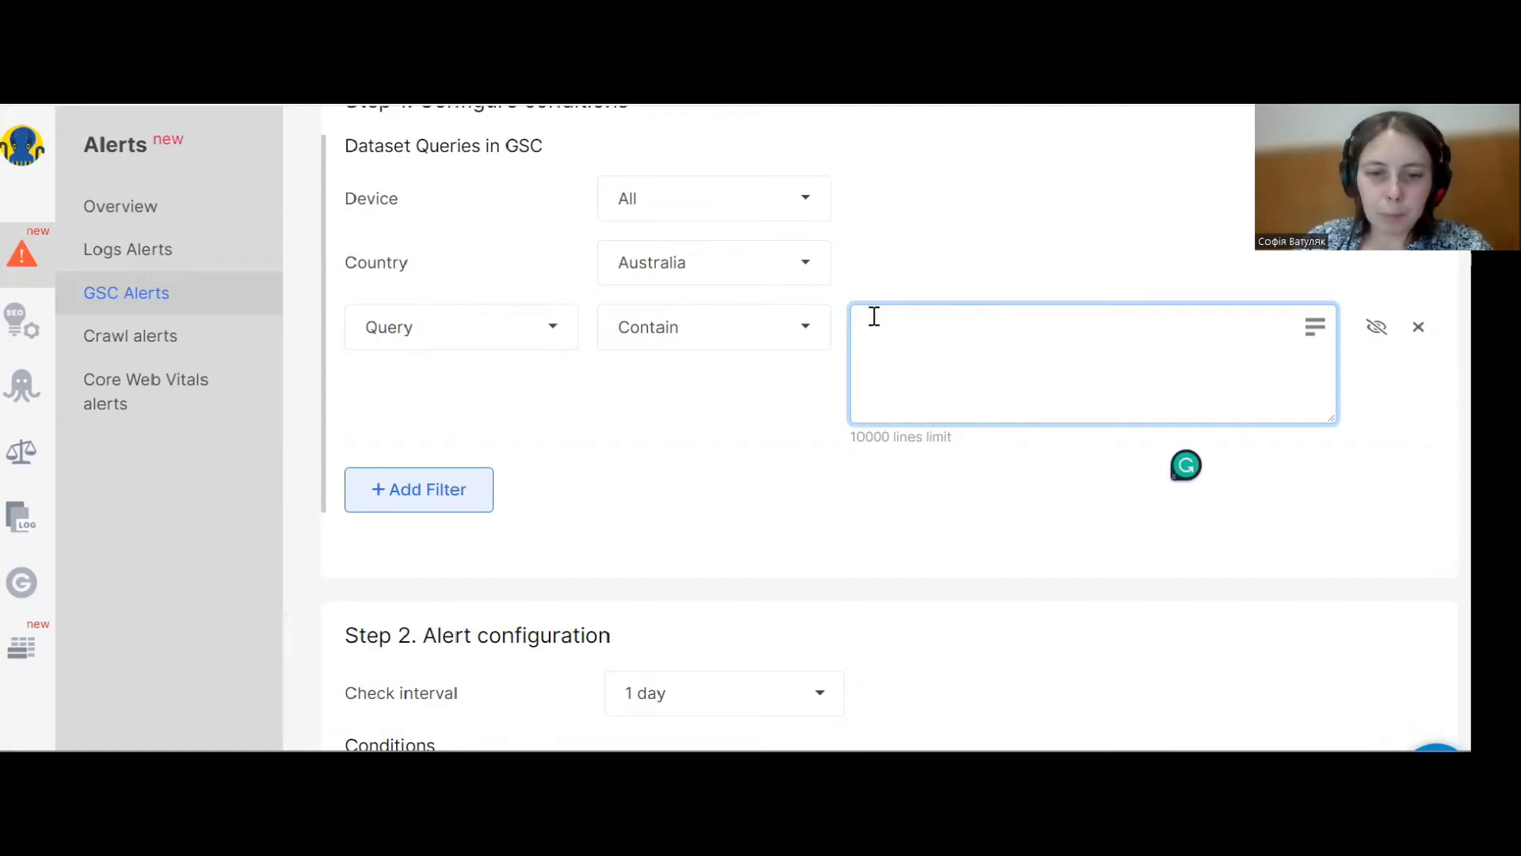
pyautogui.write('uy ')
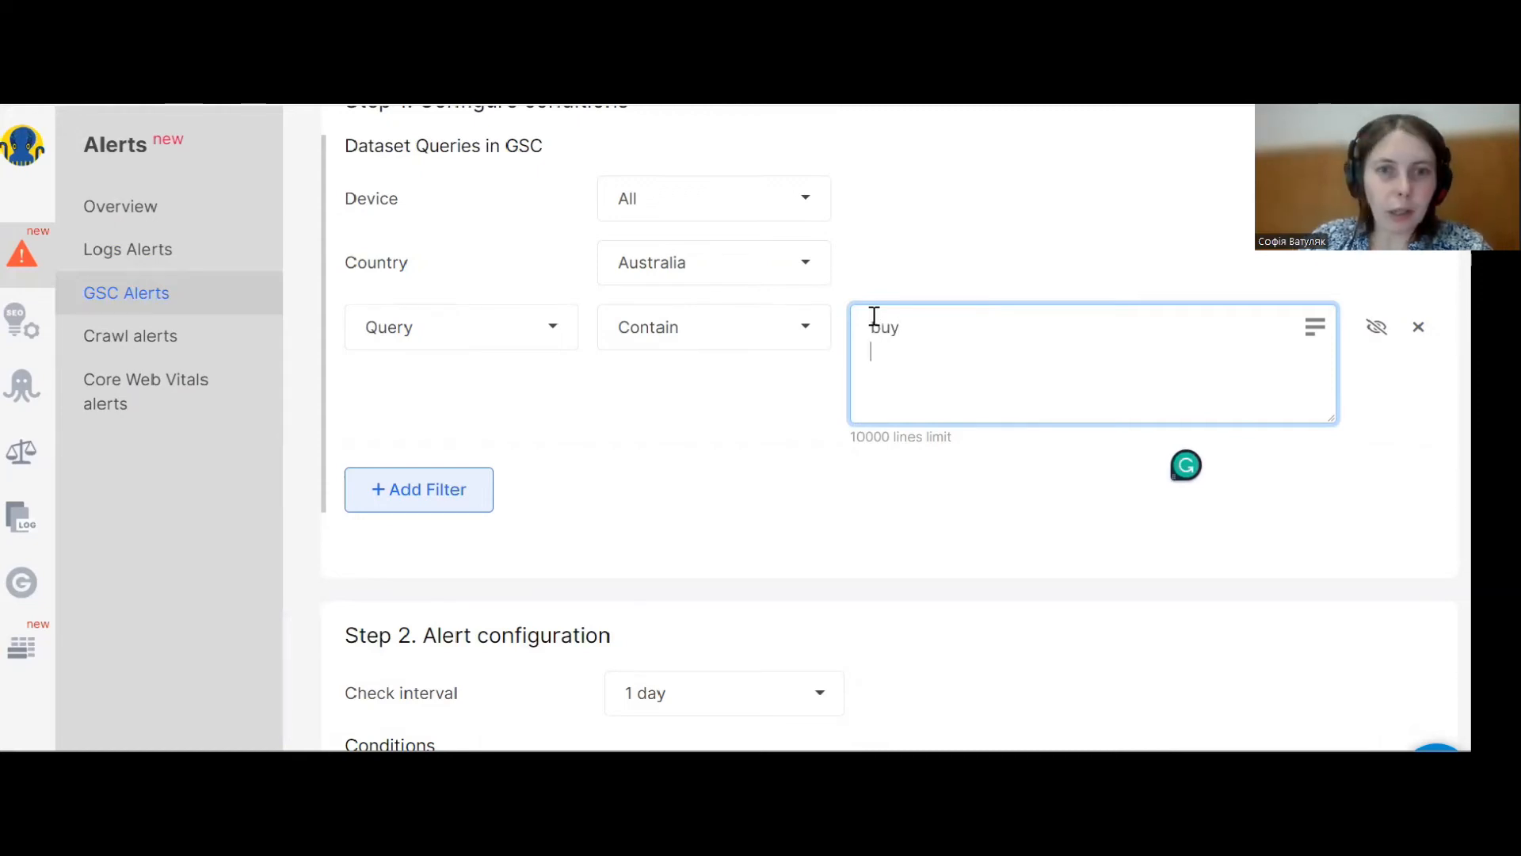
pyautogui.write('price')
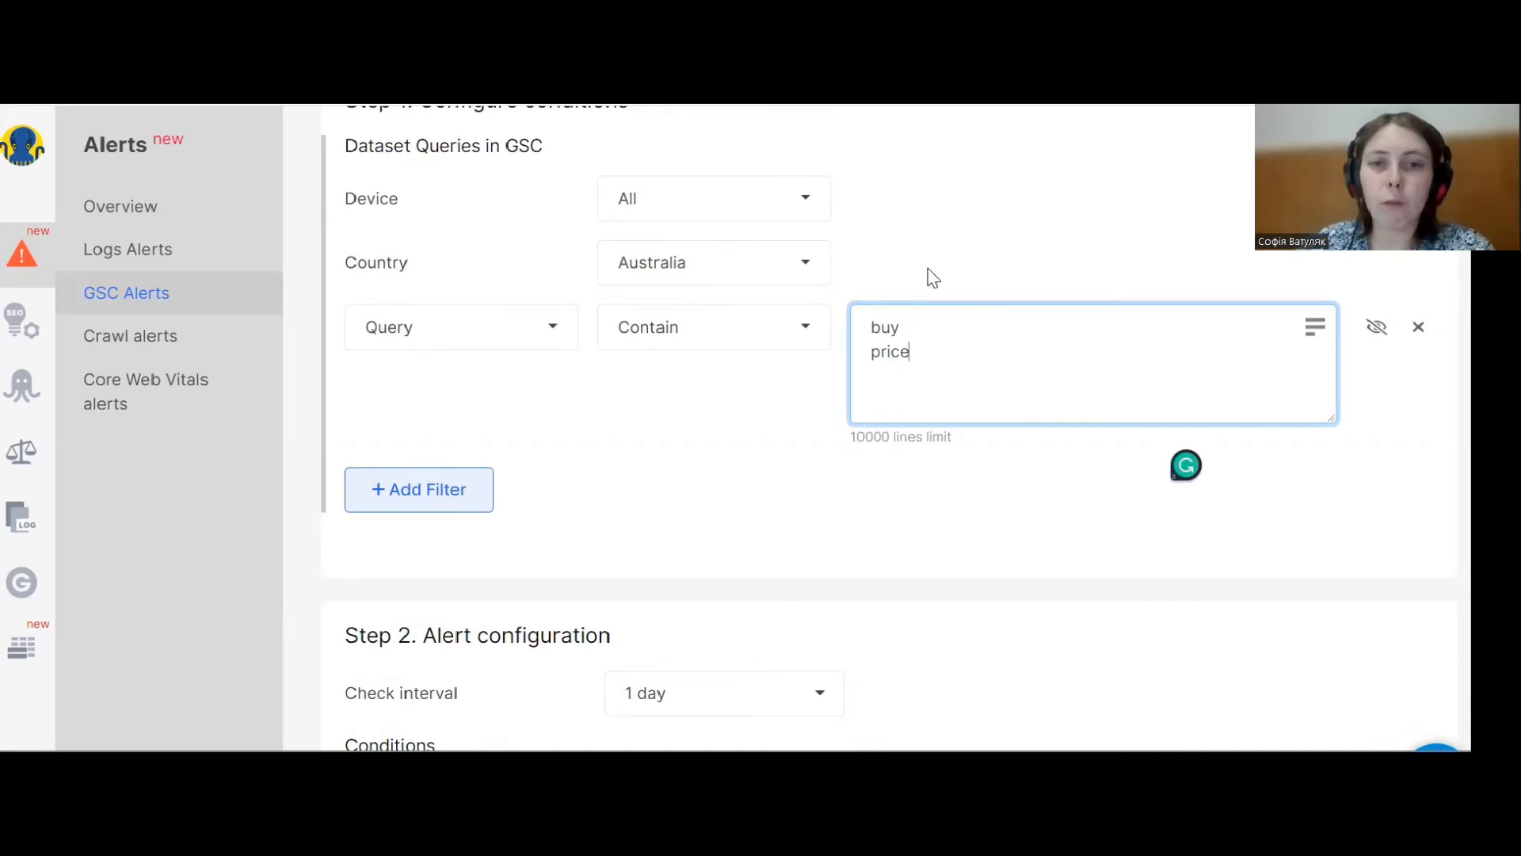
# Change the condition metric to All Devices Clicks with Average aggregation and a value of 60.
pyautogui.scroll(-2, 678, 368)
pyautogui.scroll(-2, 679, 372)
pyautogui.click(526, 486)
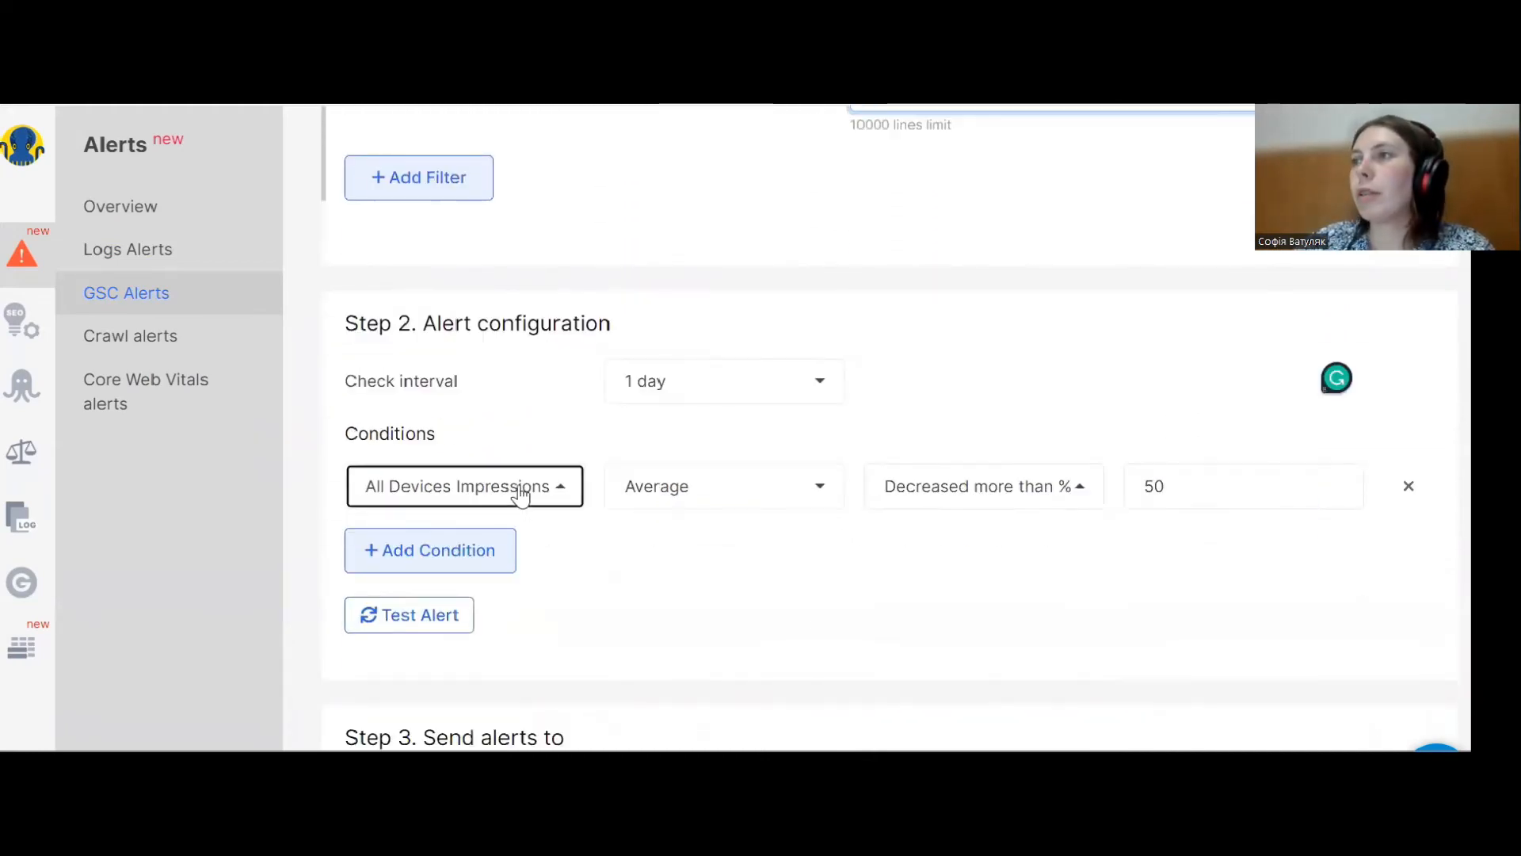
pyautogui.write('cl')
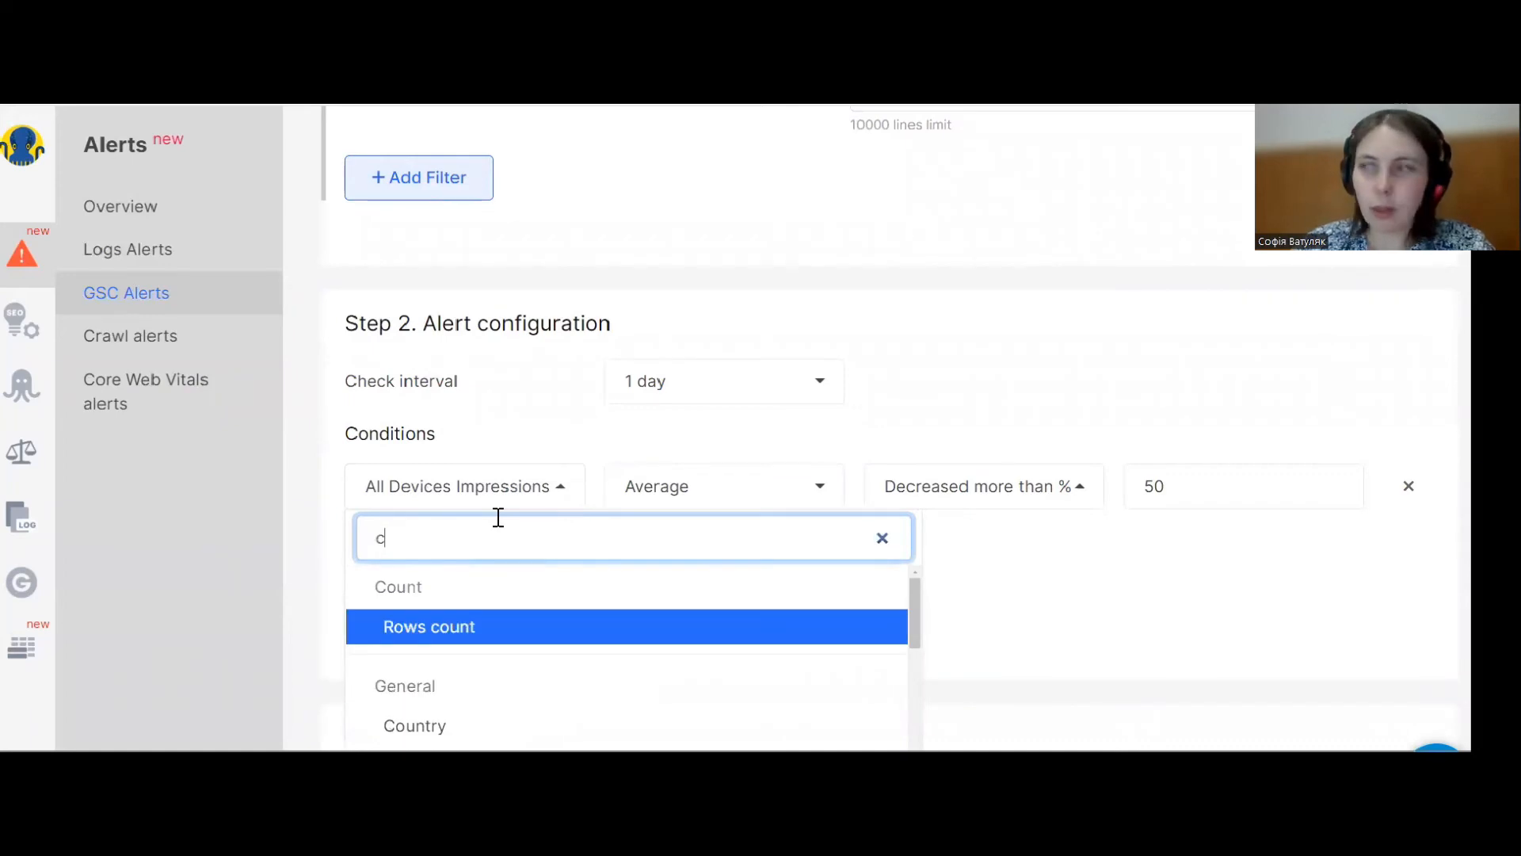
pyautogui.click(519, 630)
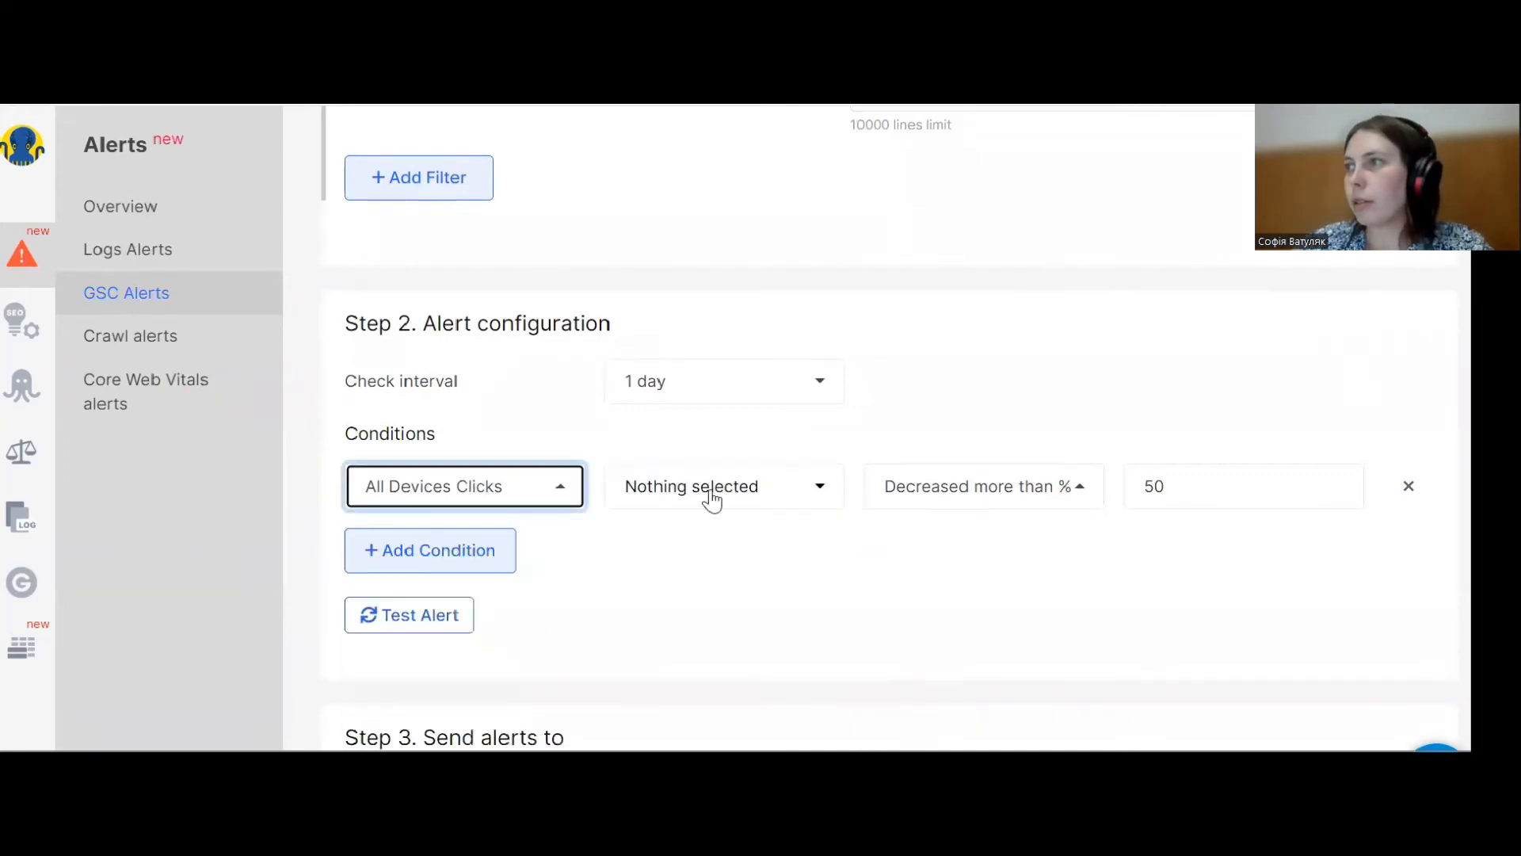
pyautogui.click(709, 491)
pyautogui.click(677, 581)
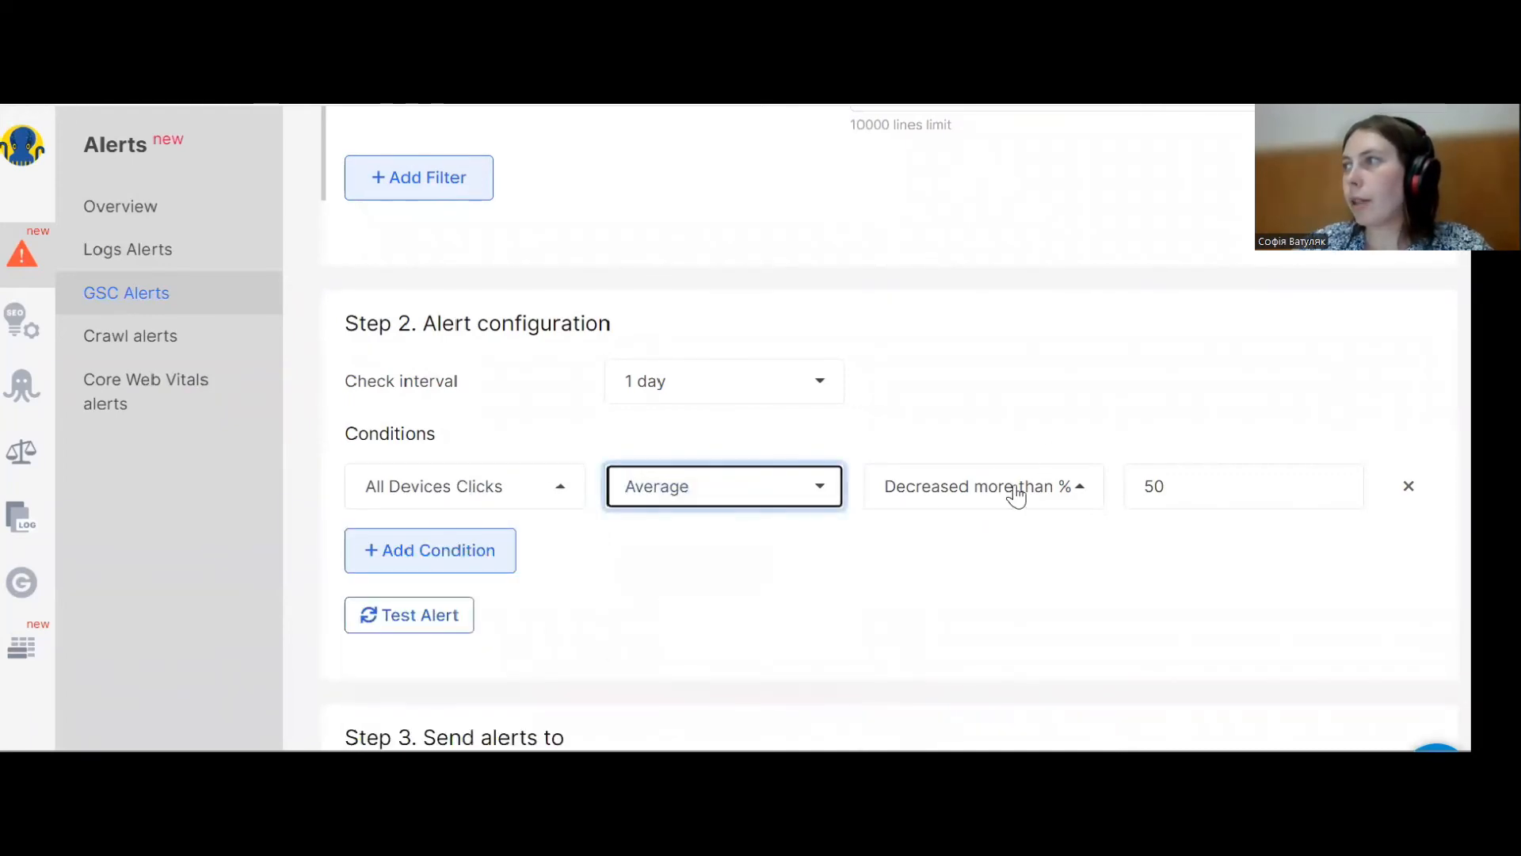
pyautogui.click(1180, 482)
pyautogui.press('BackSpace')
pyautogui.press('BackSpace')
pyautogui.write('60')
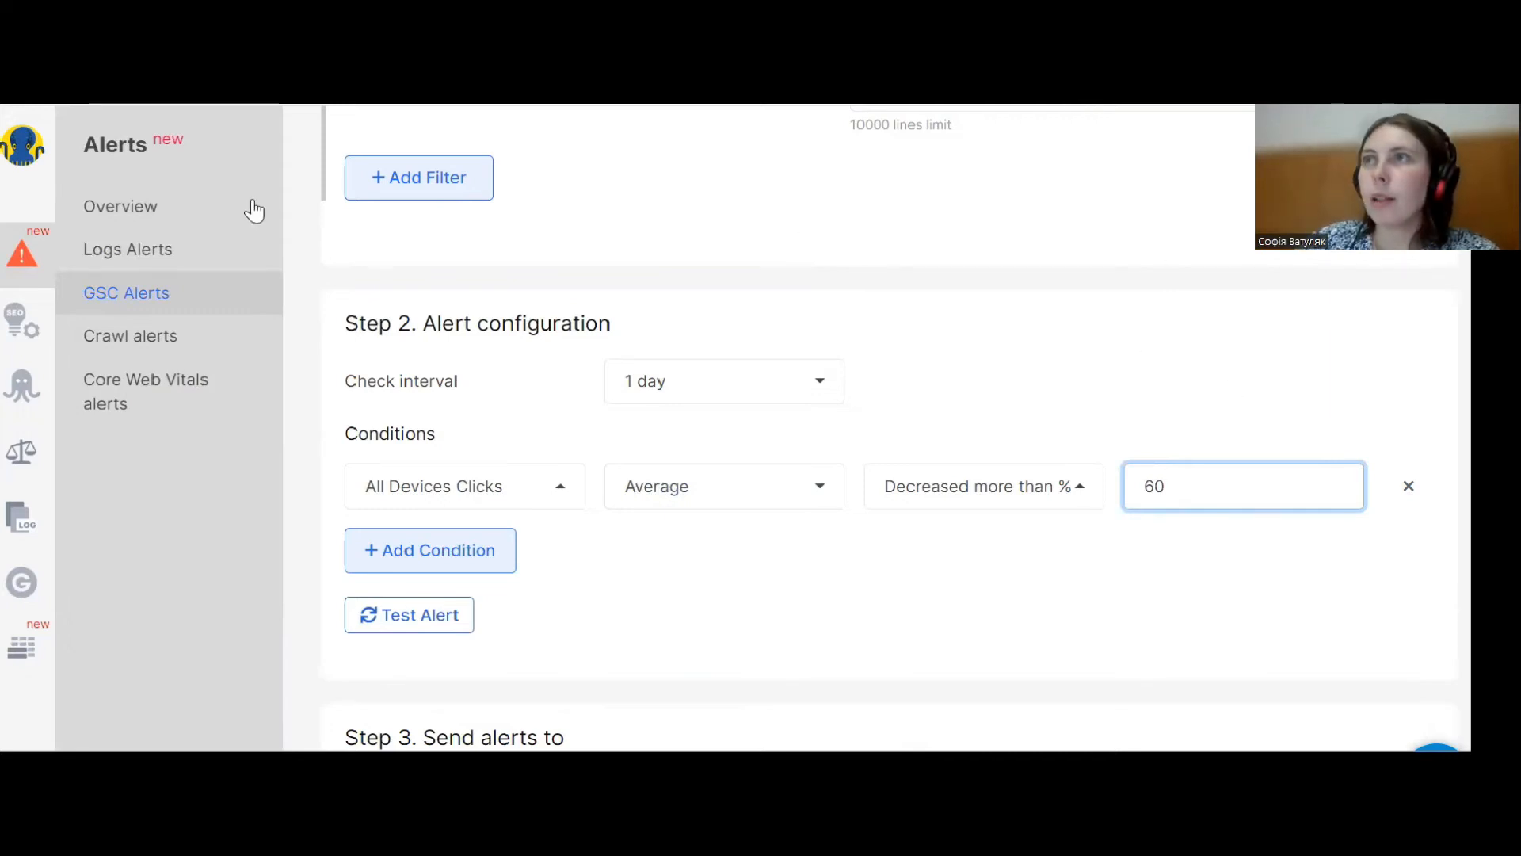
# Start a new GSC Keywords alert from the GSC alerts list.
pyautogui.click(176, 310)
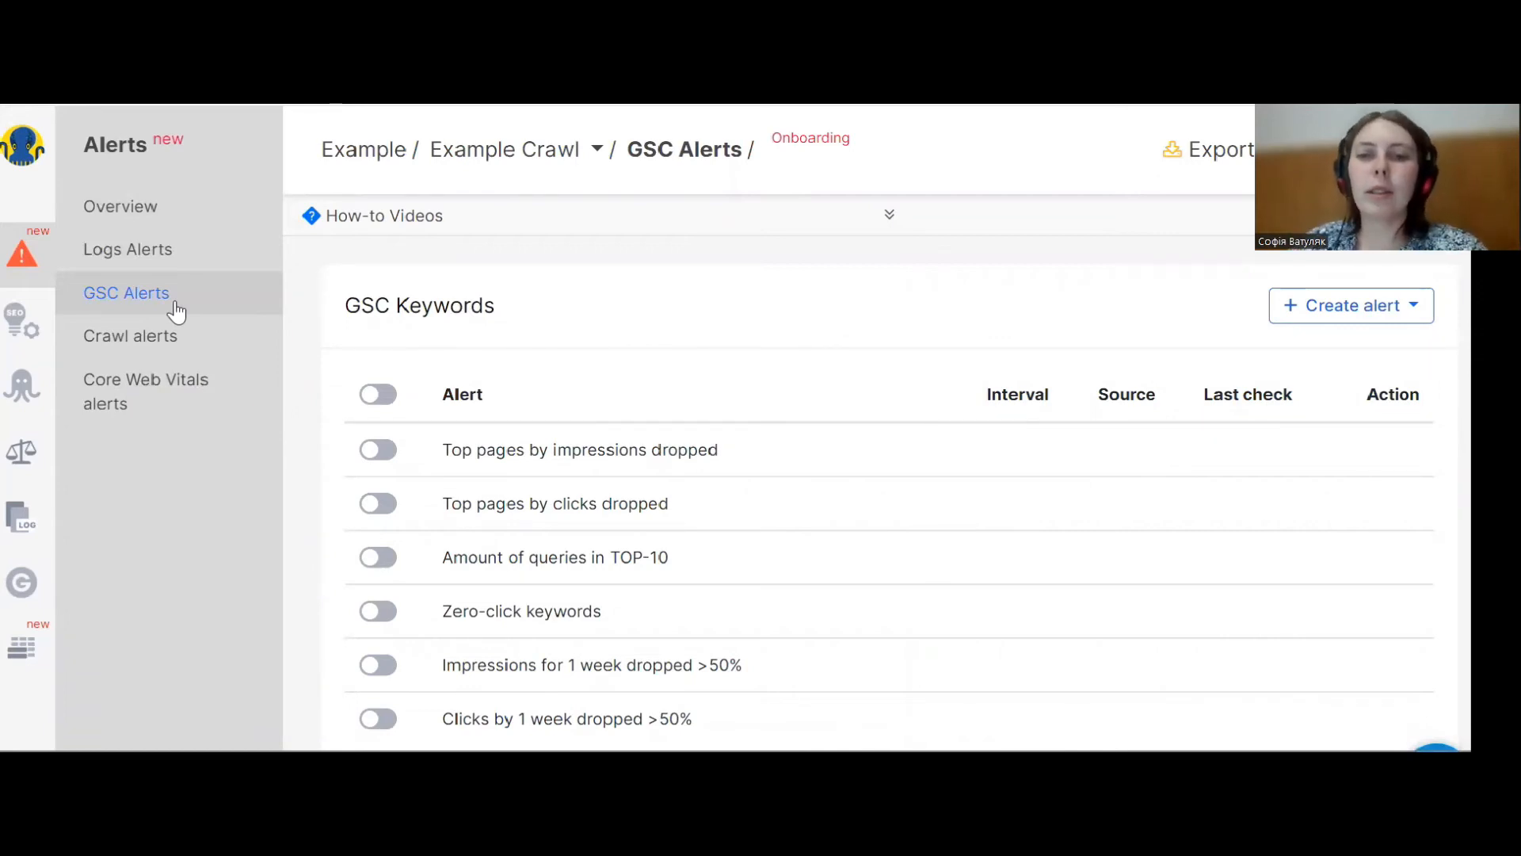
pyautogui.click(1293, 314)
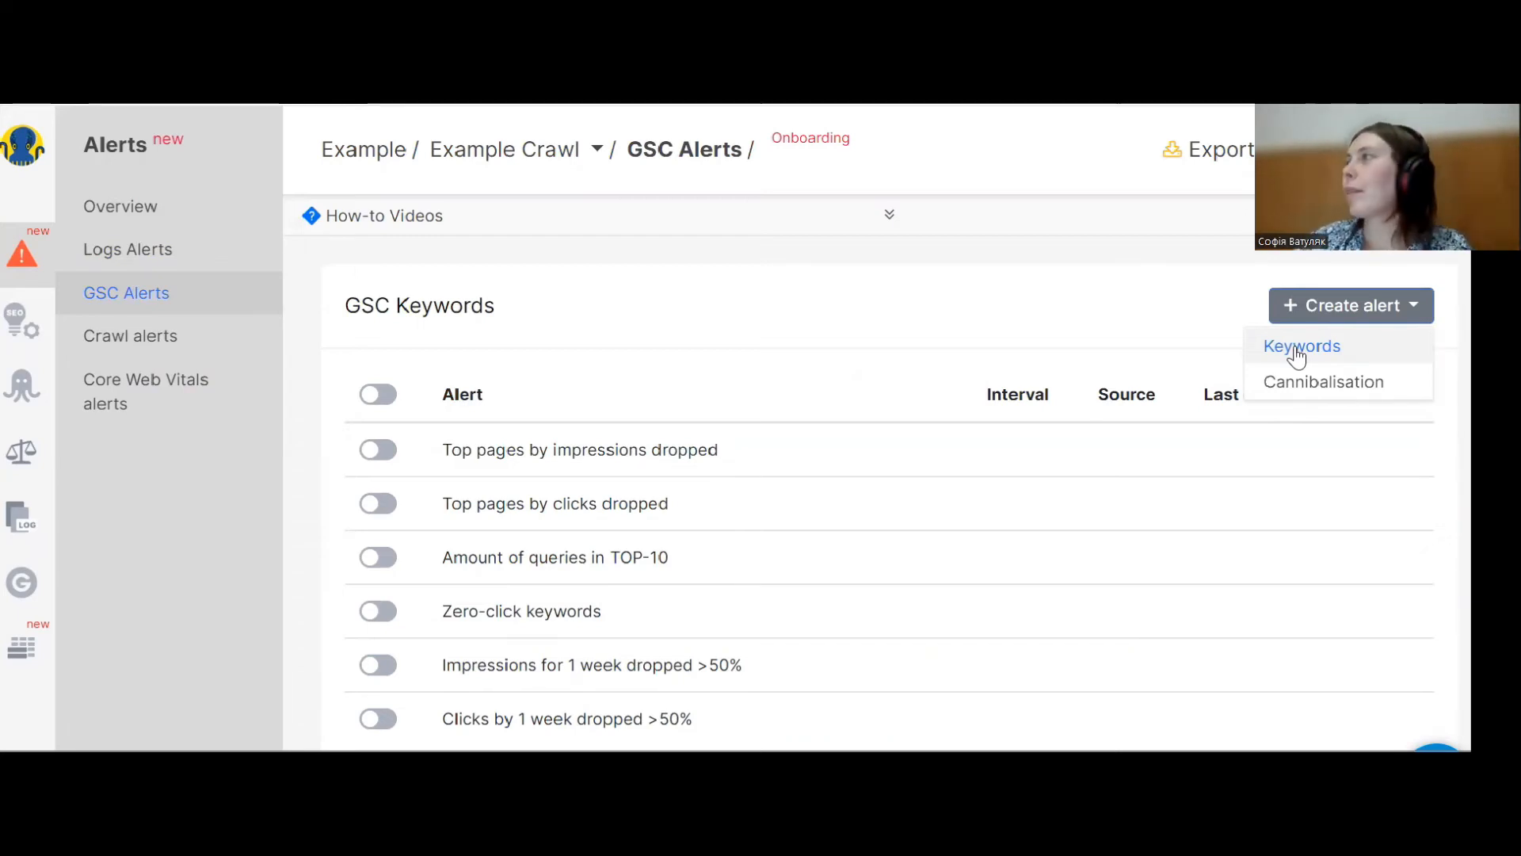
pyautogui.click(1296, 353)
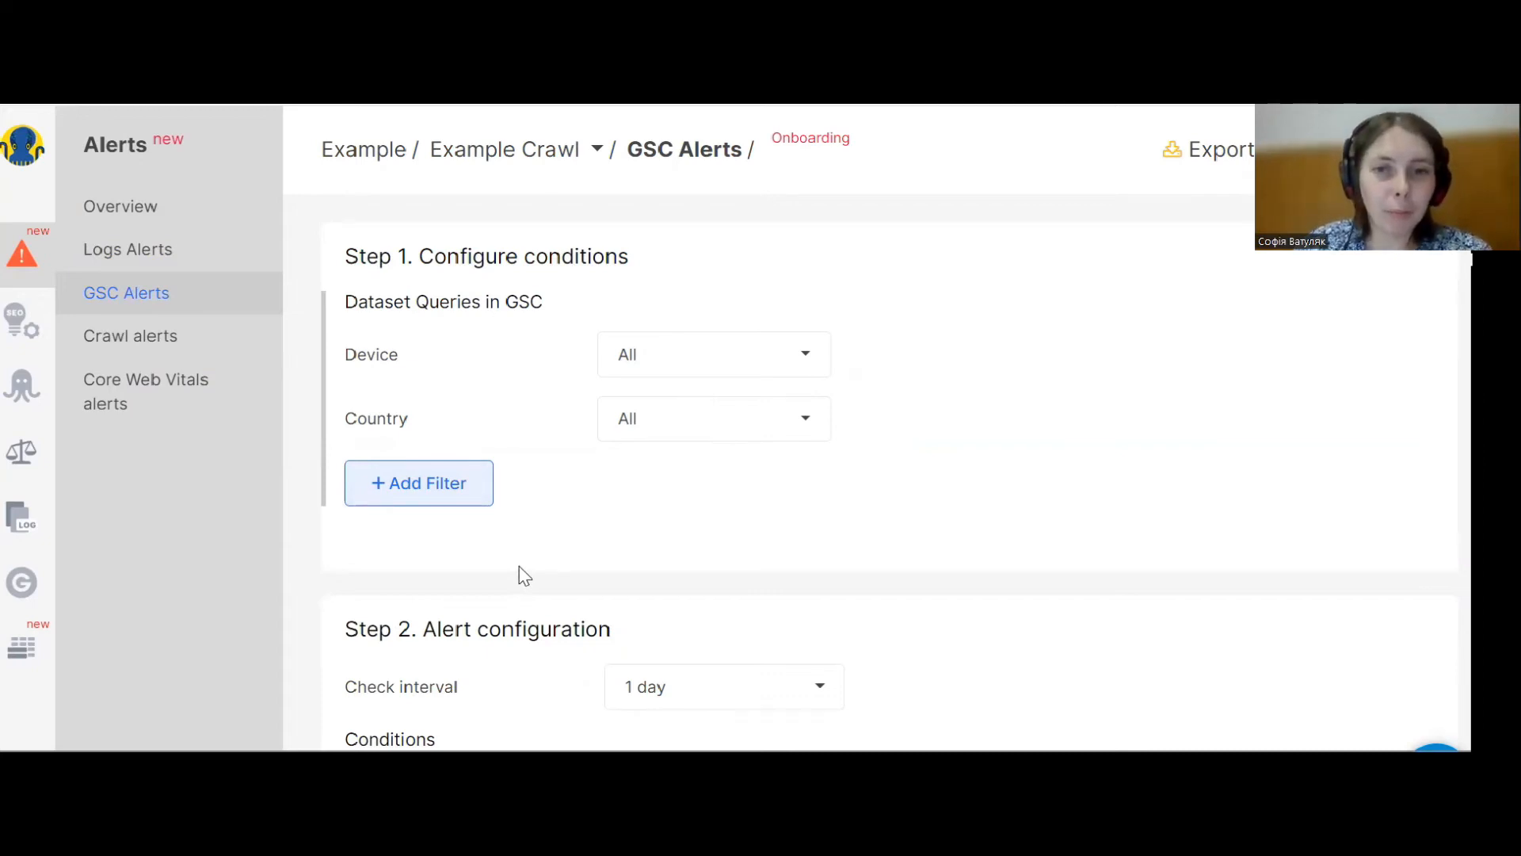
# Set the new alert's condition metric to All Devices CTR.
pyautogui.scroll(-2, 568, 507)
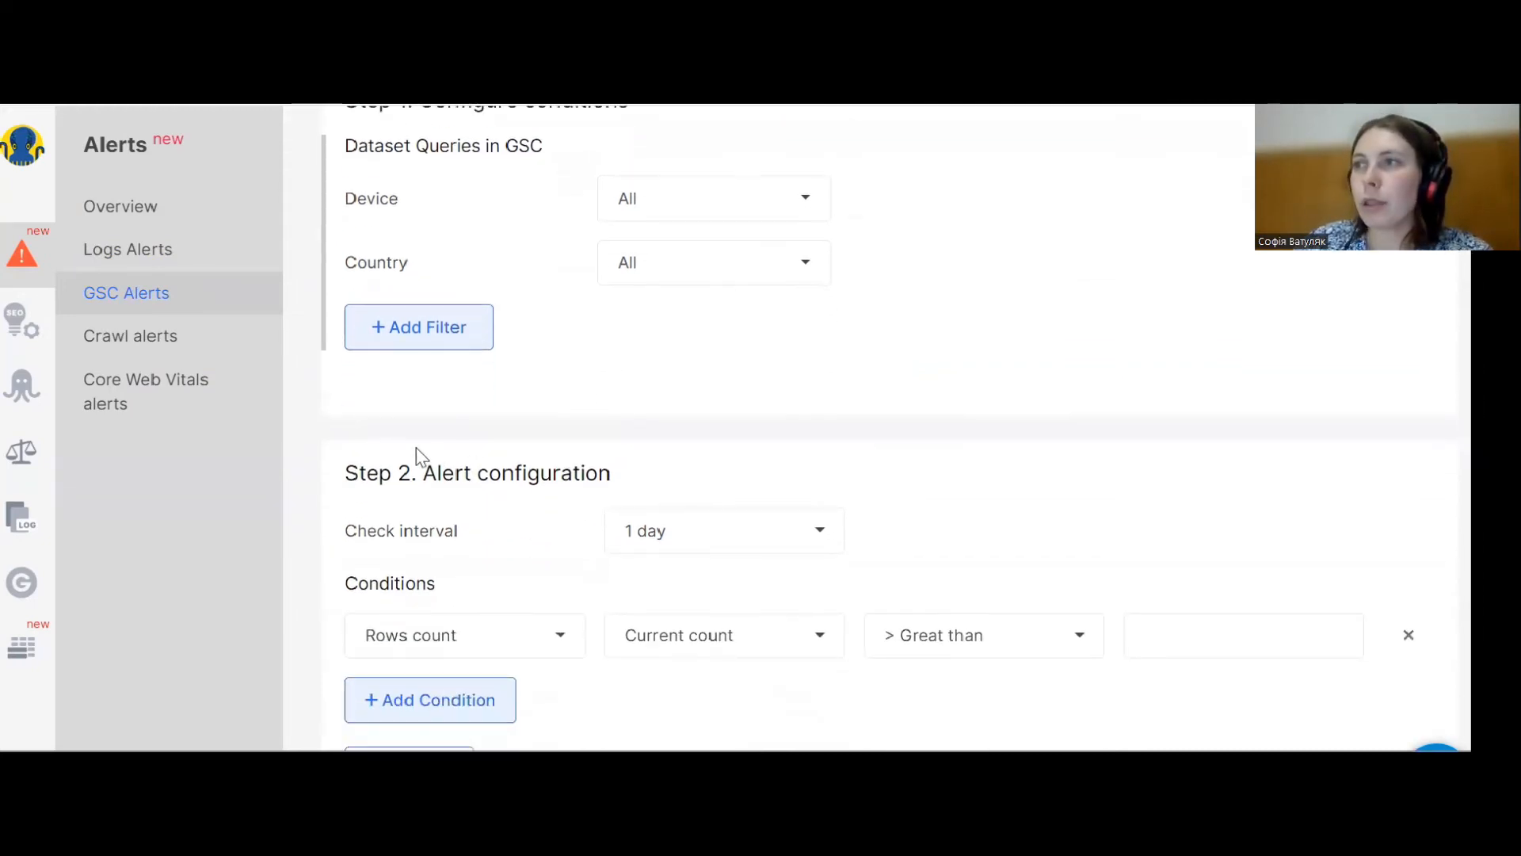
pyautogui.scroll(-1, 418, 453)
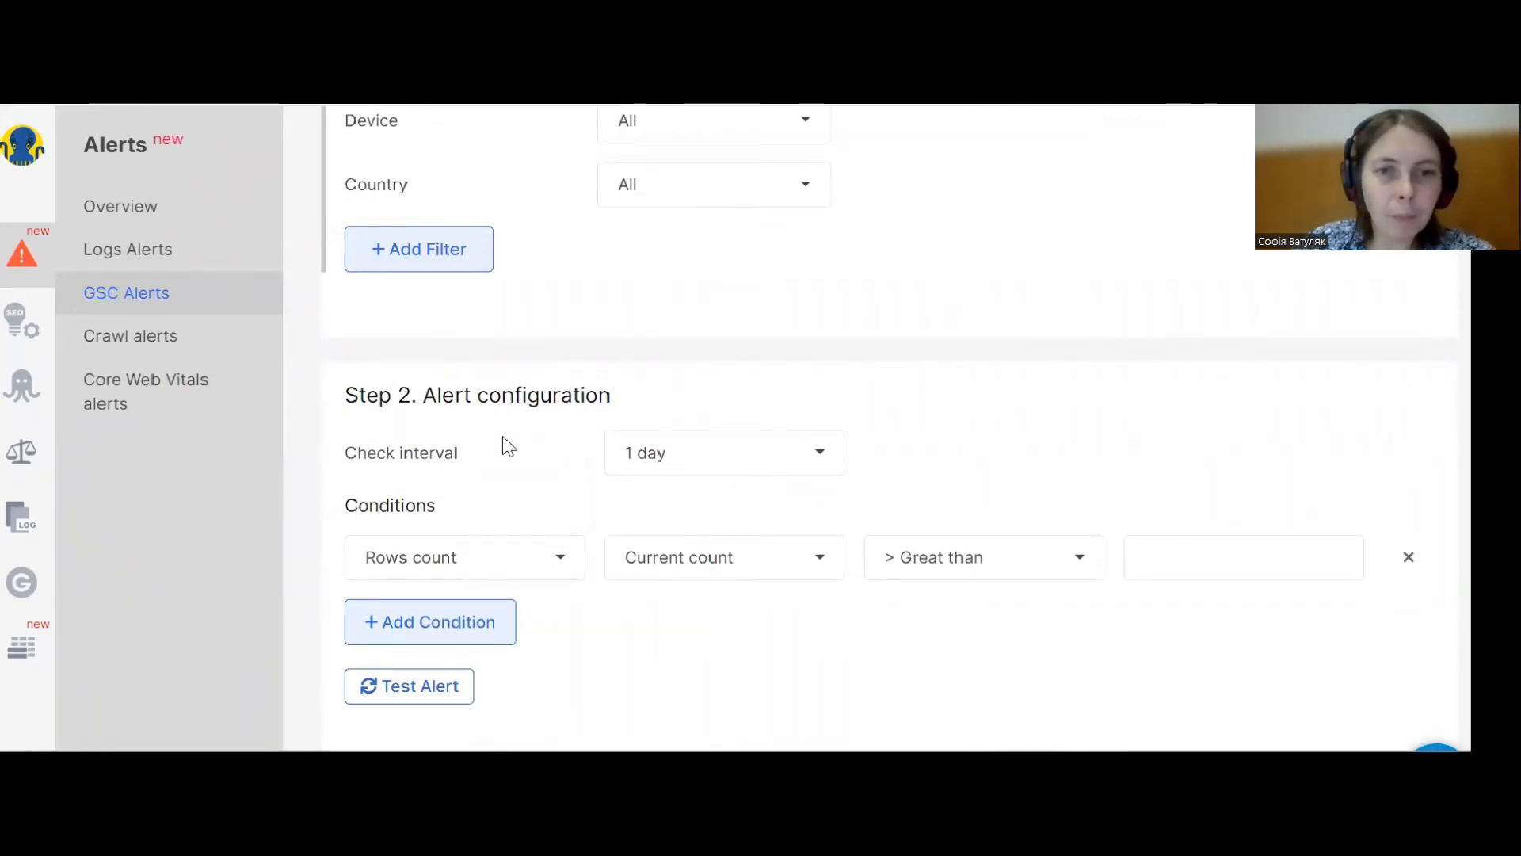
pyautogui.click(492, 558)
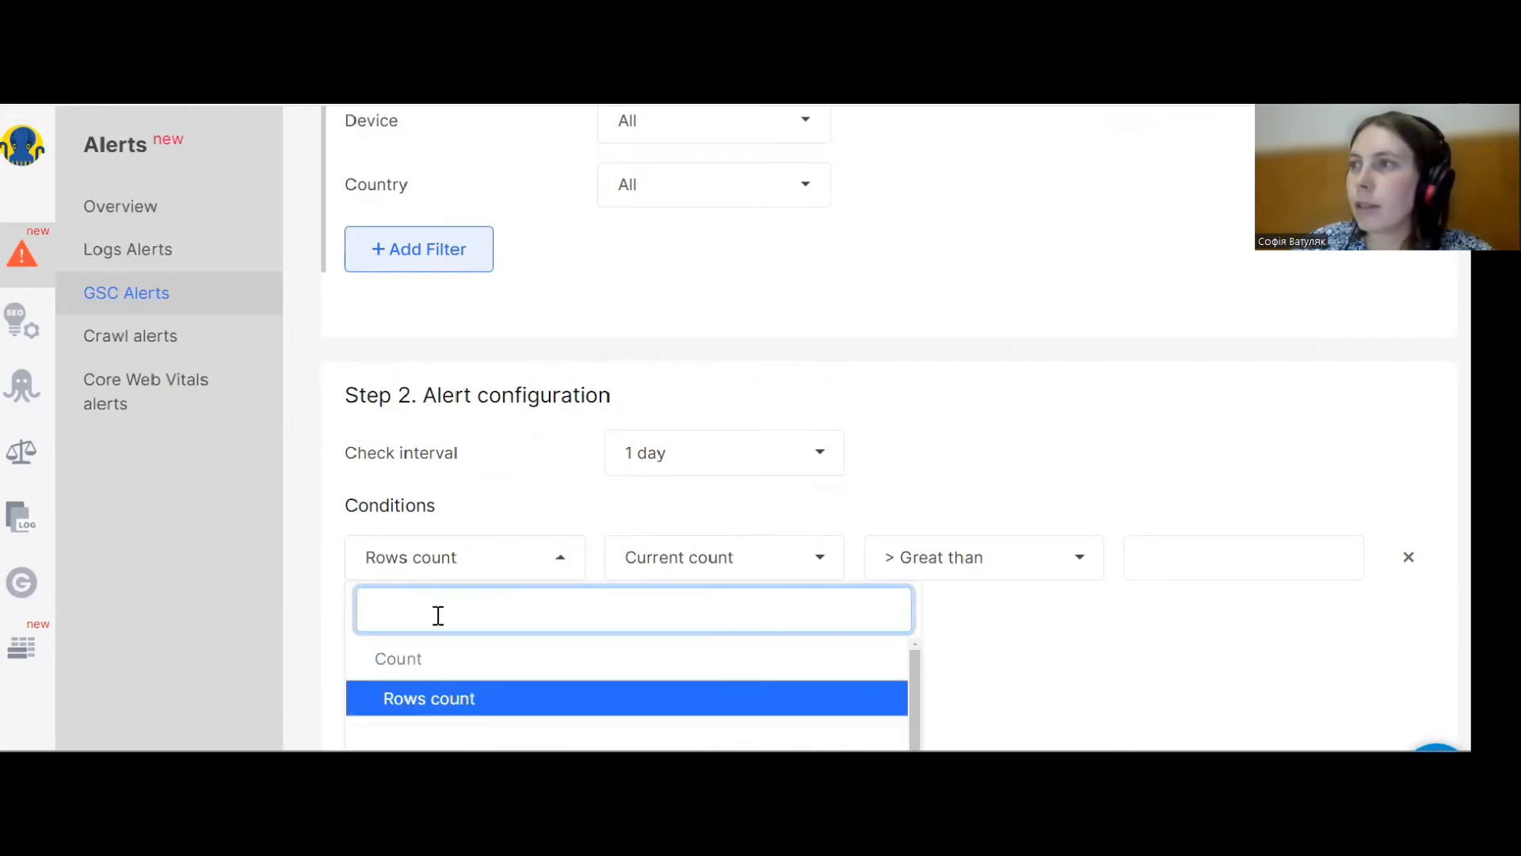
pyautogui.write('a;;')
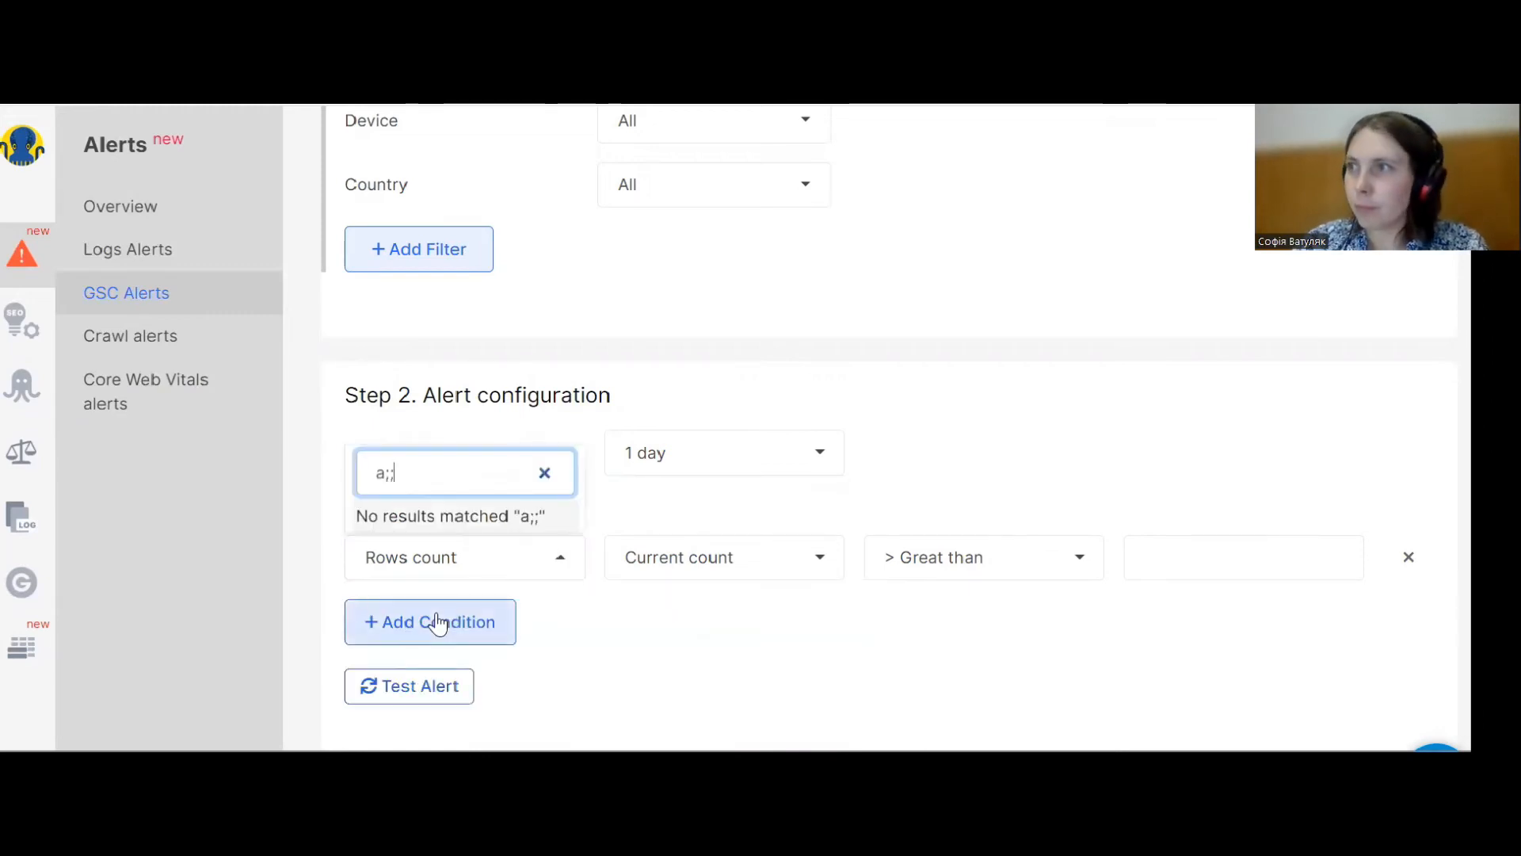
pyautogui.press('BackSpace')
pyautogui.press('BackSpace')
pyautogui.write('ll')
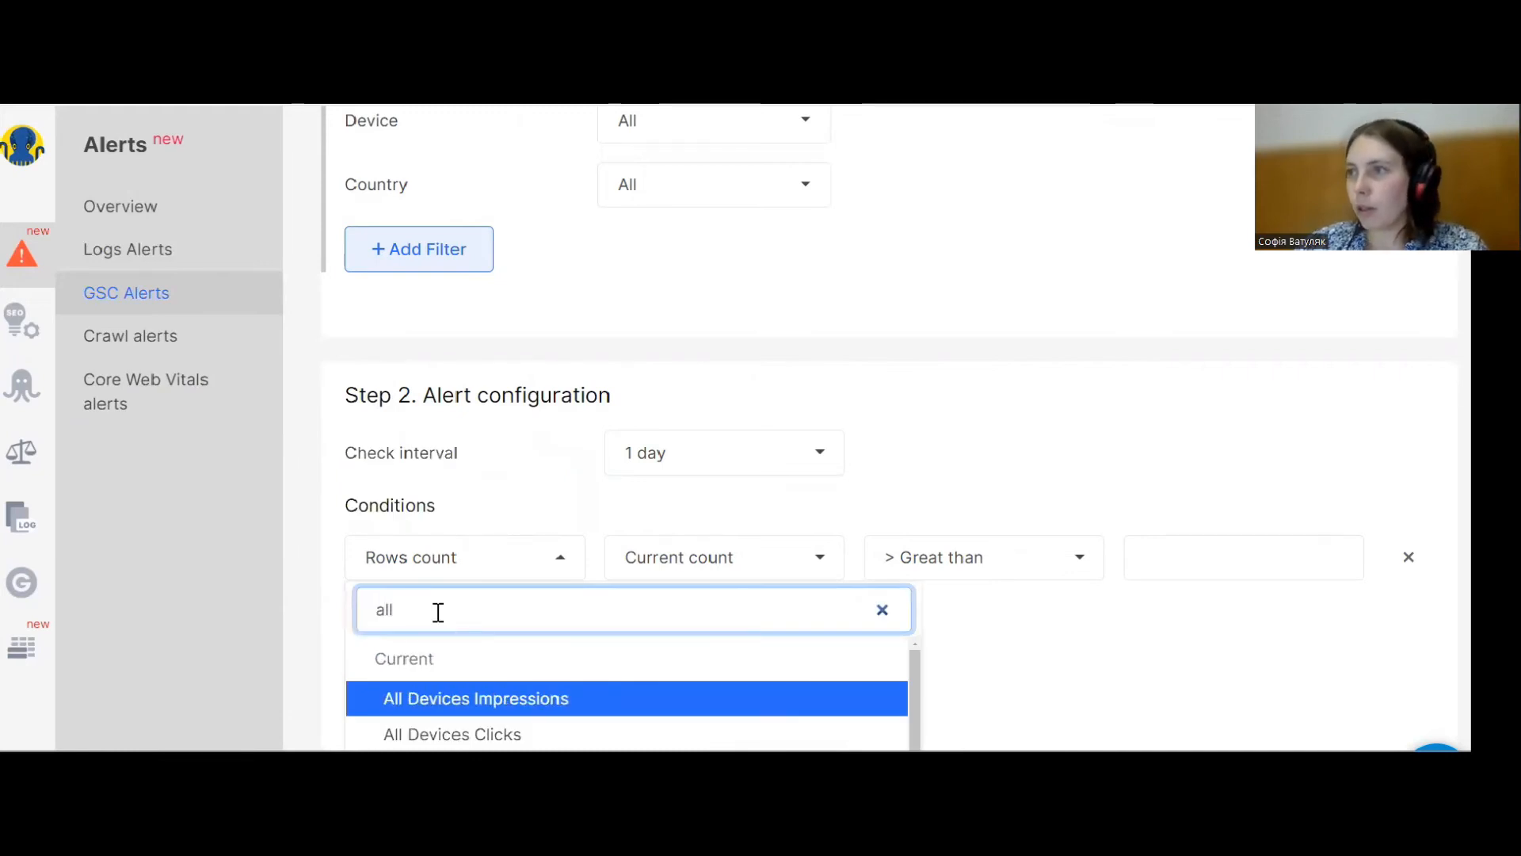
pyautogui.scroll(-2, 496, 697)
pyautogui.click(495, 692)
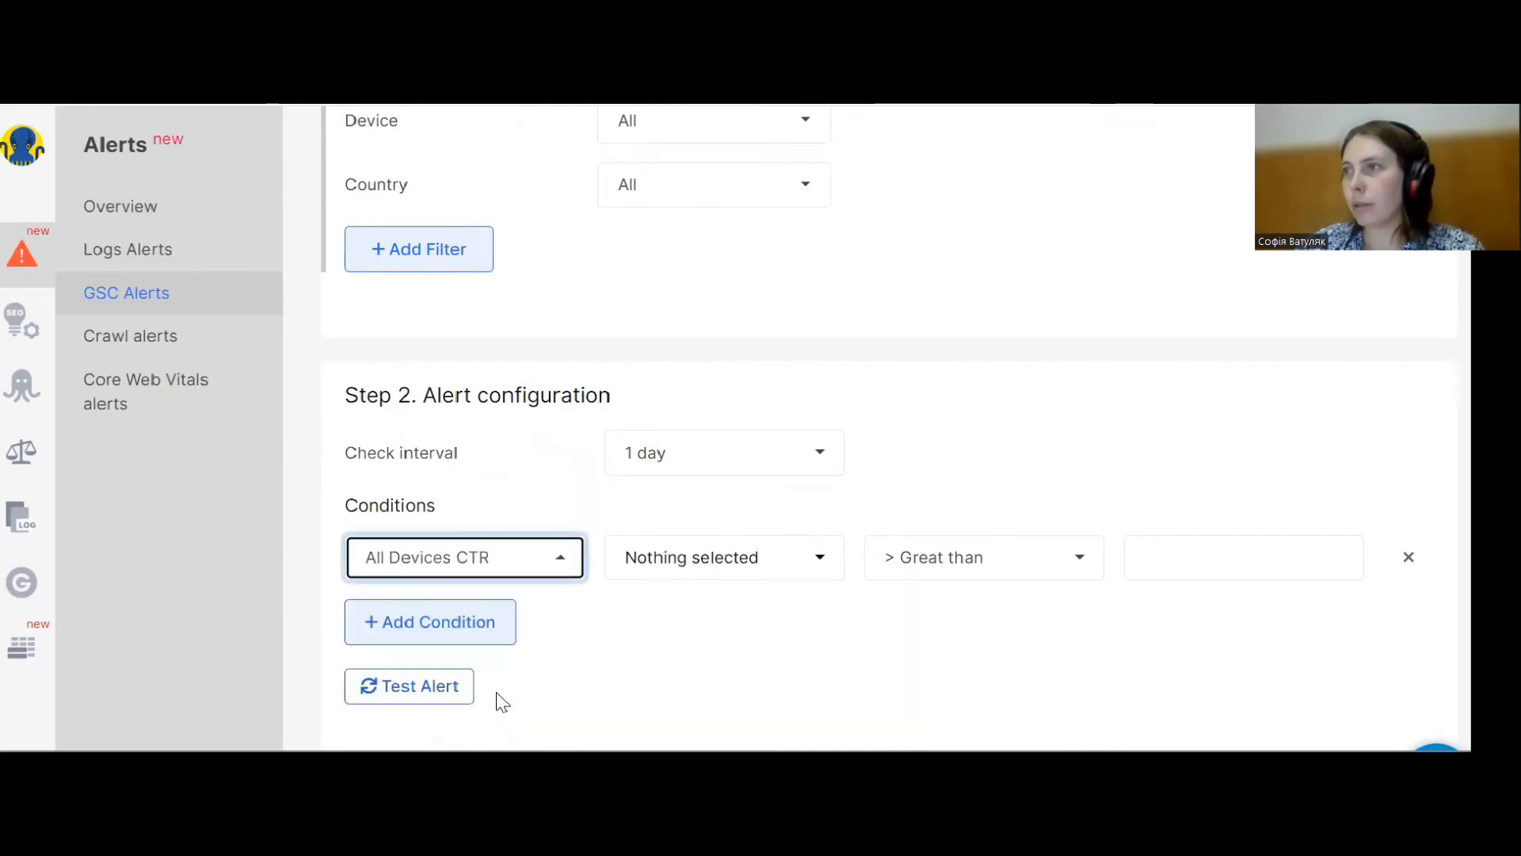
# Set the condition's aggregation to Average with Great than and a value of 99.
pyautogui.click(696, 564)
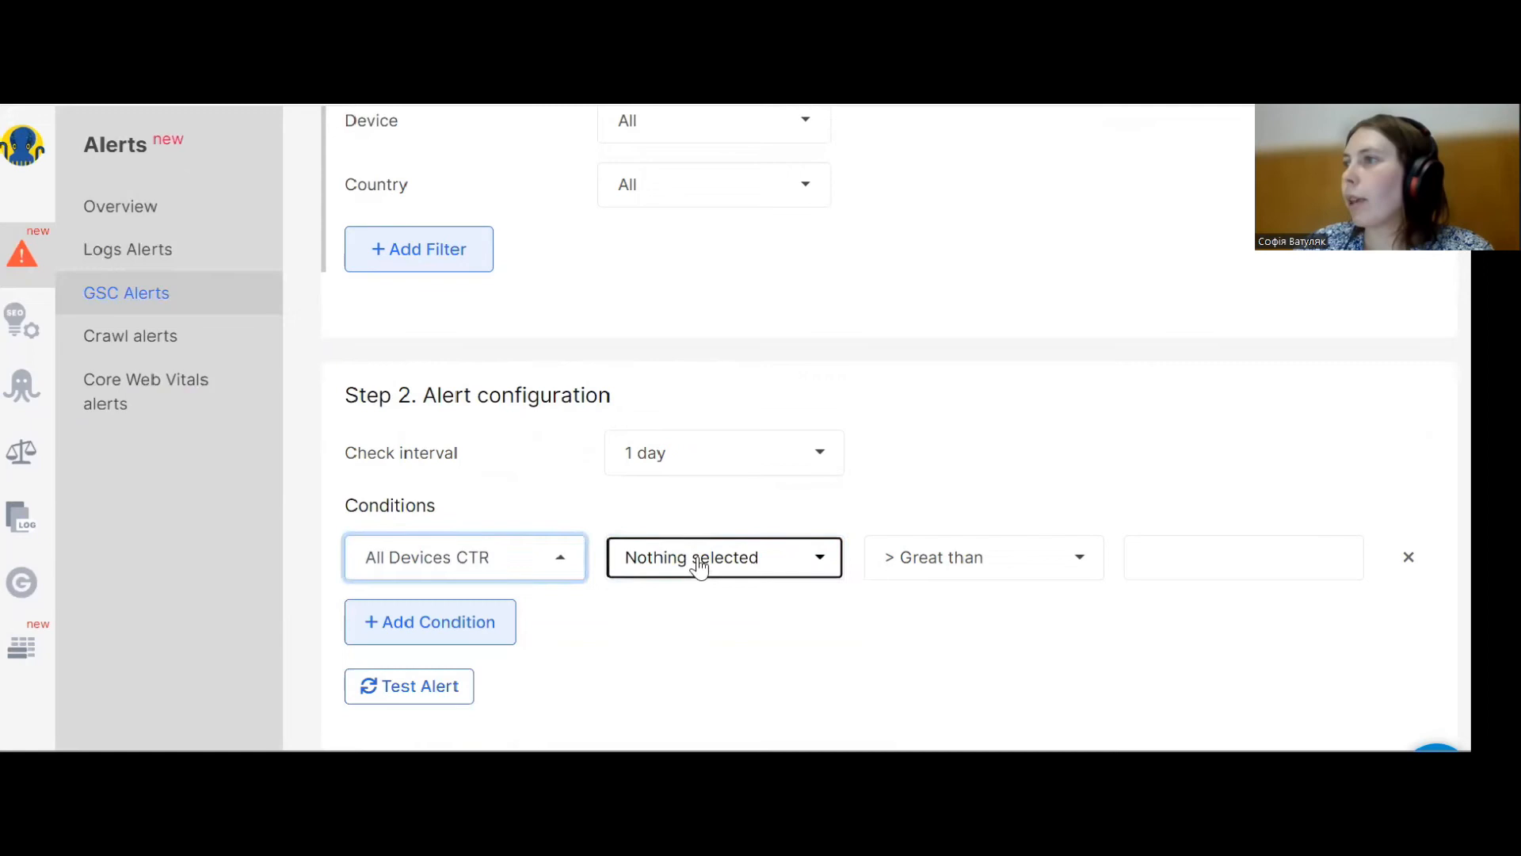
pyautogui.click(790, 636)
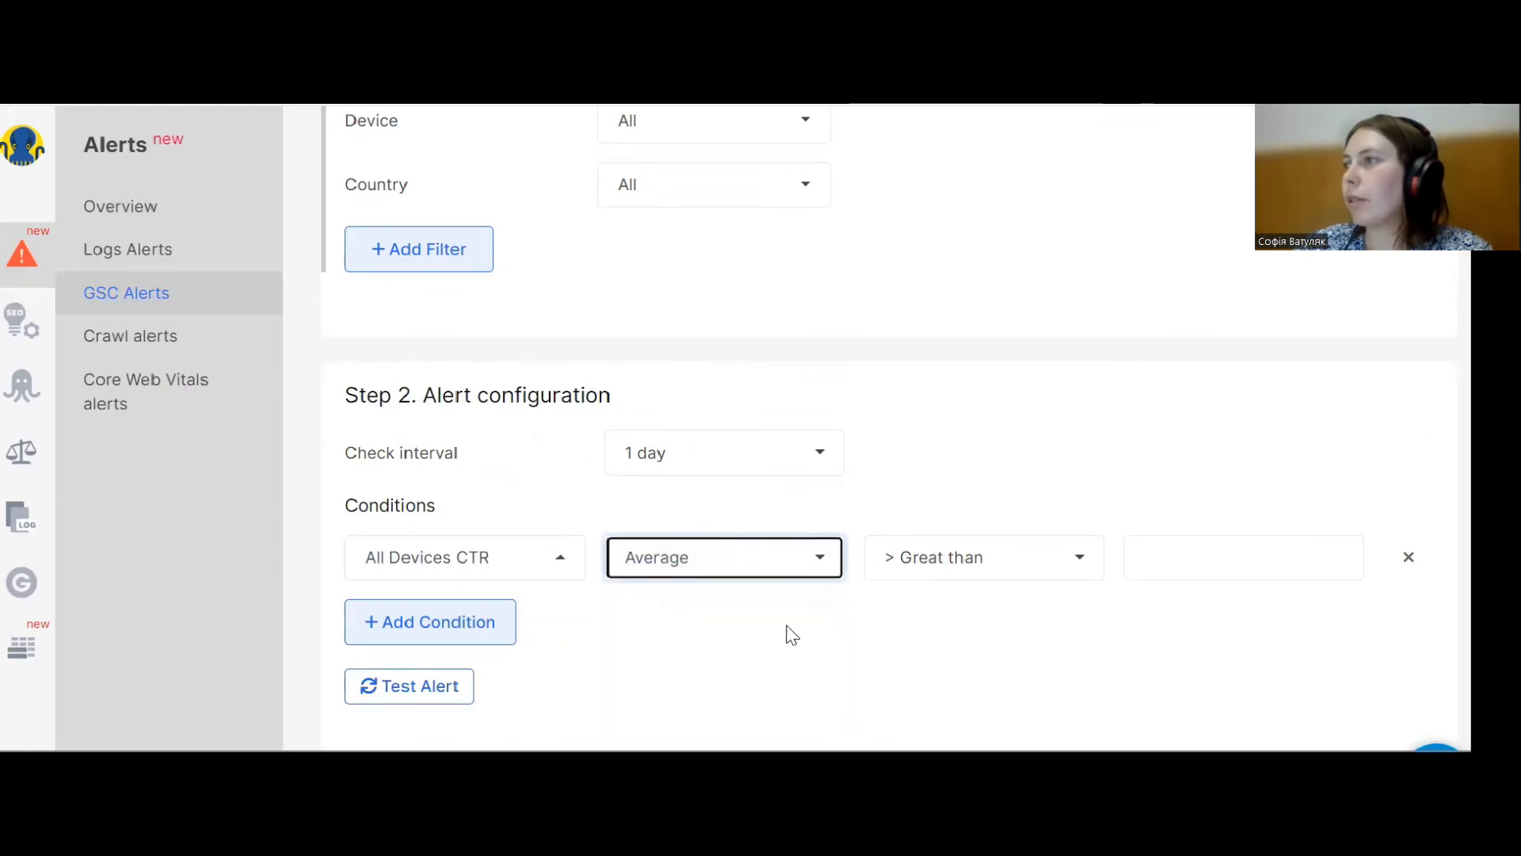
pyautogui.click(941, 561)
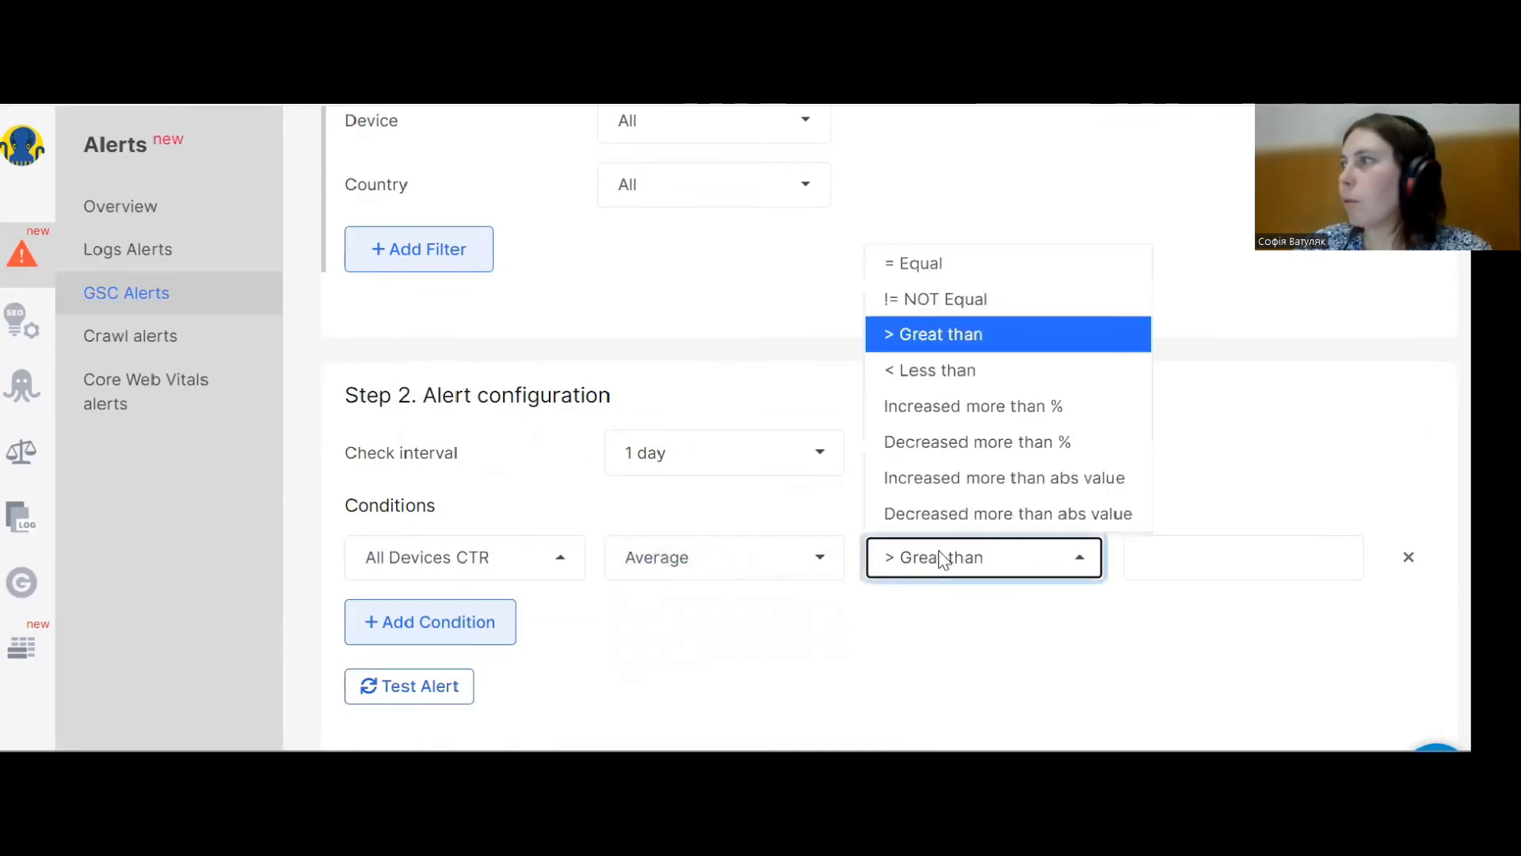
pyautogui.click(1162, 558)
pyautogui.write('99')
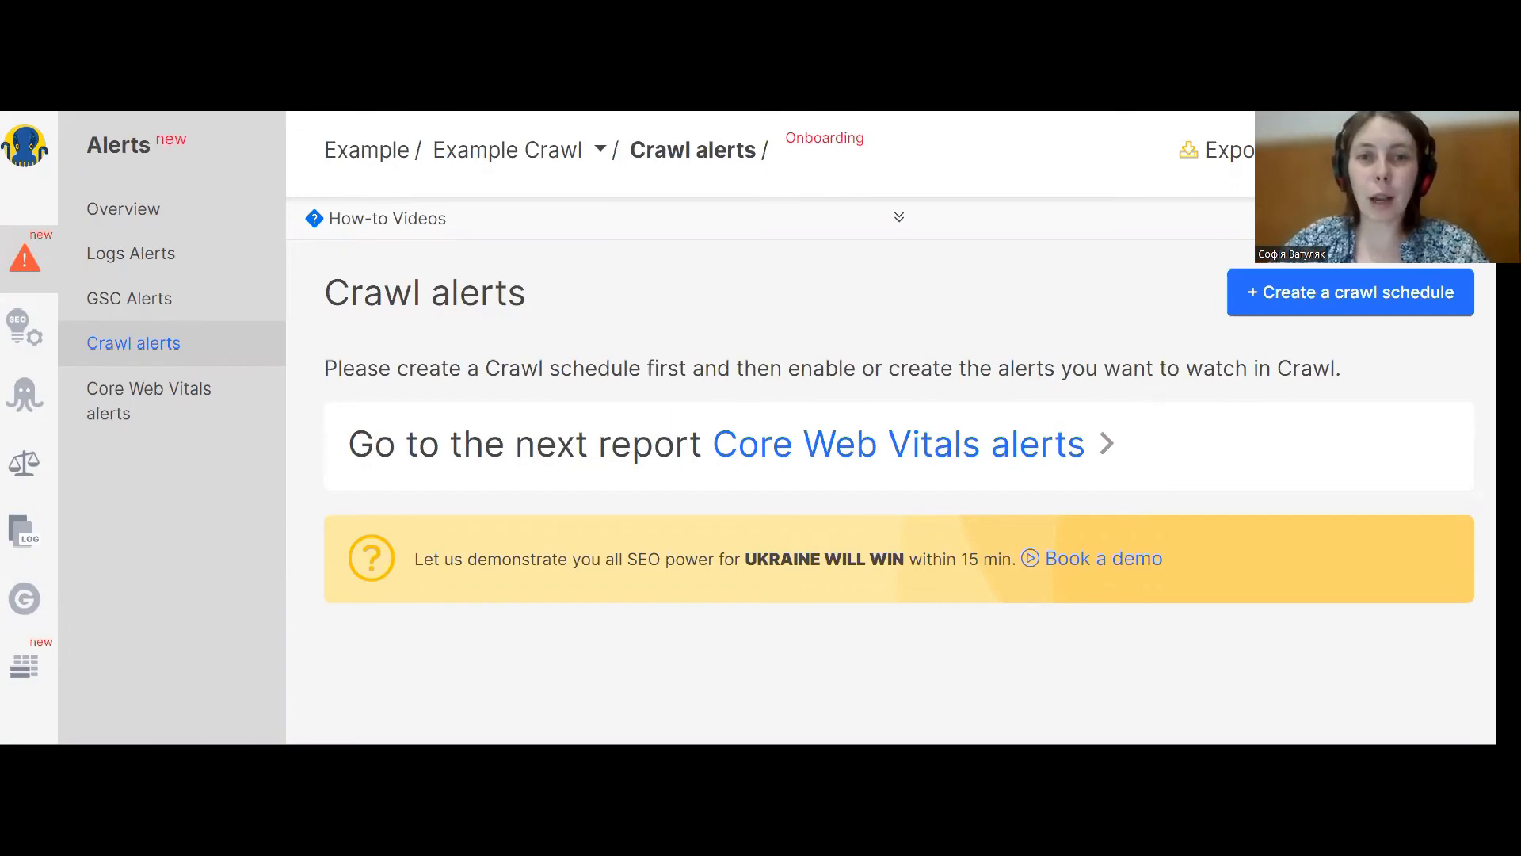
# Create a crawl schedule for crawl alerts and set the crawl mode to URL list.
pyautogui.click(1281, 305)
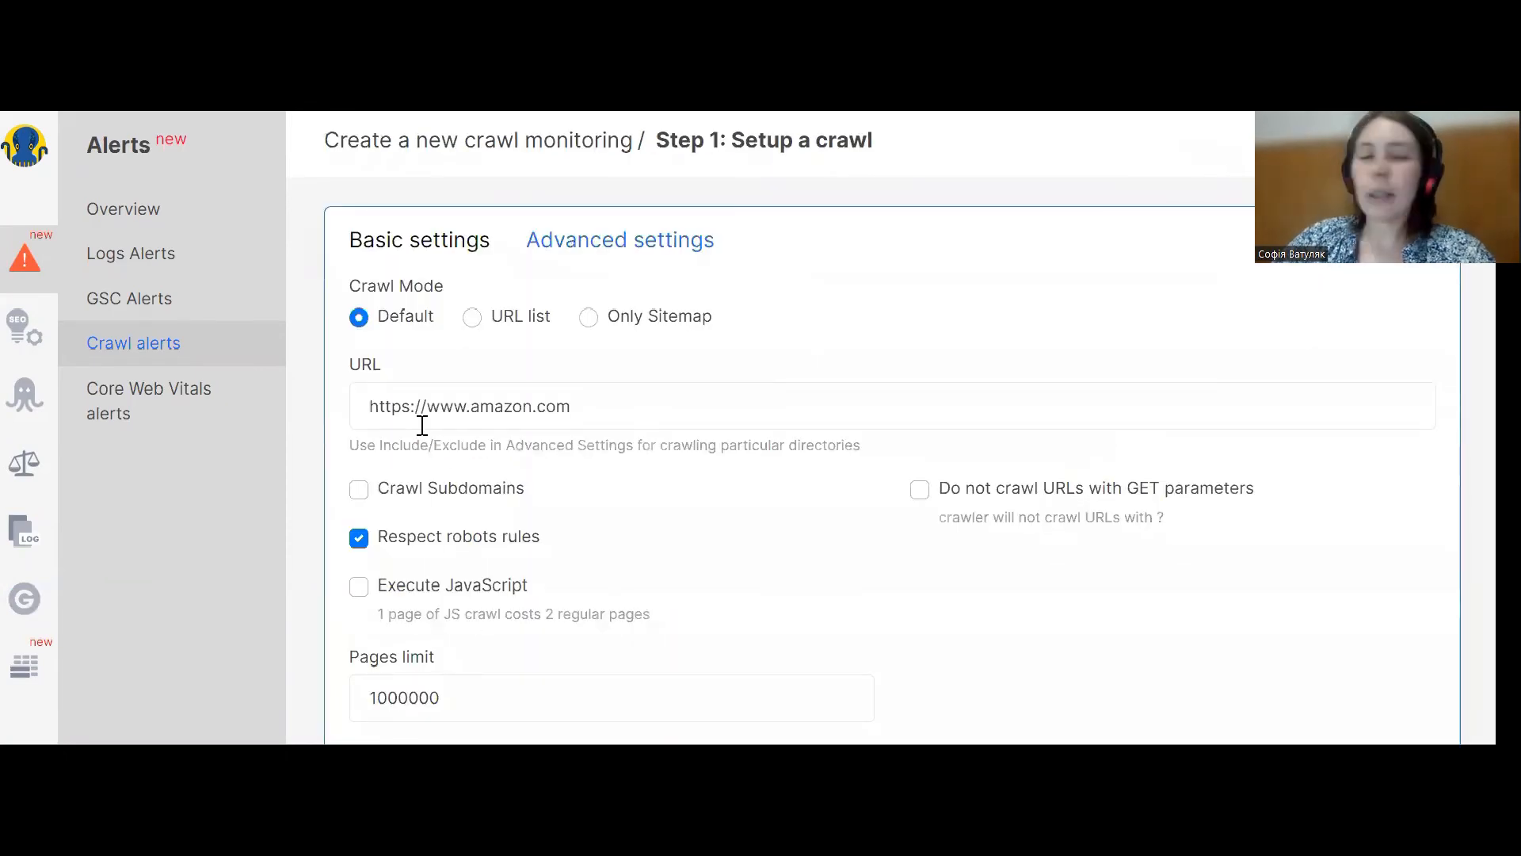
pyautogui.click(472, 317)
pyautogui.click(590, 317)
pyautogui.click(472, 317)
pyautogui.click(359, 317)
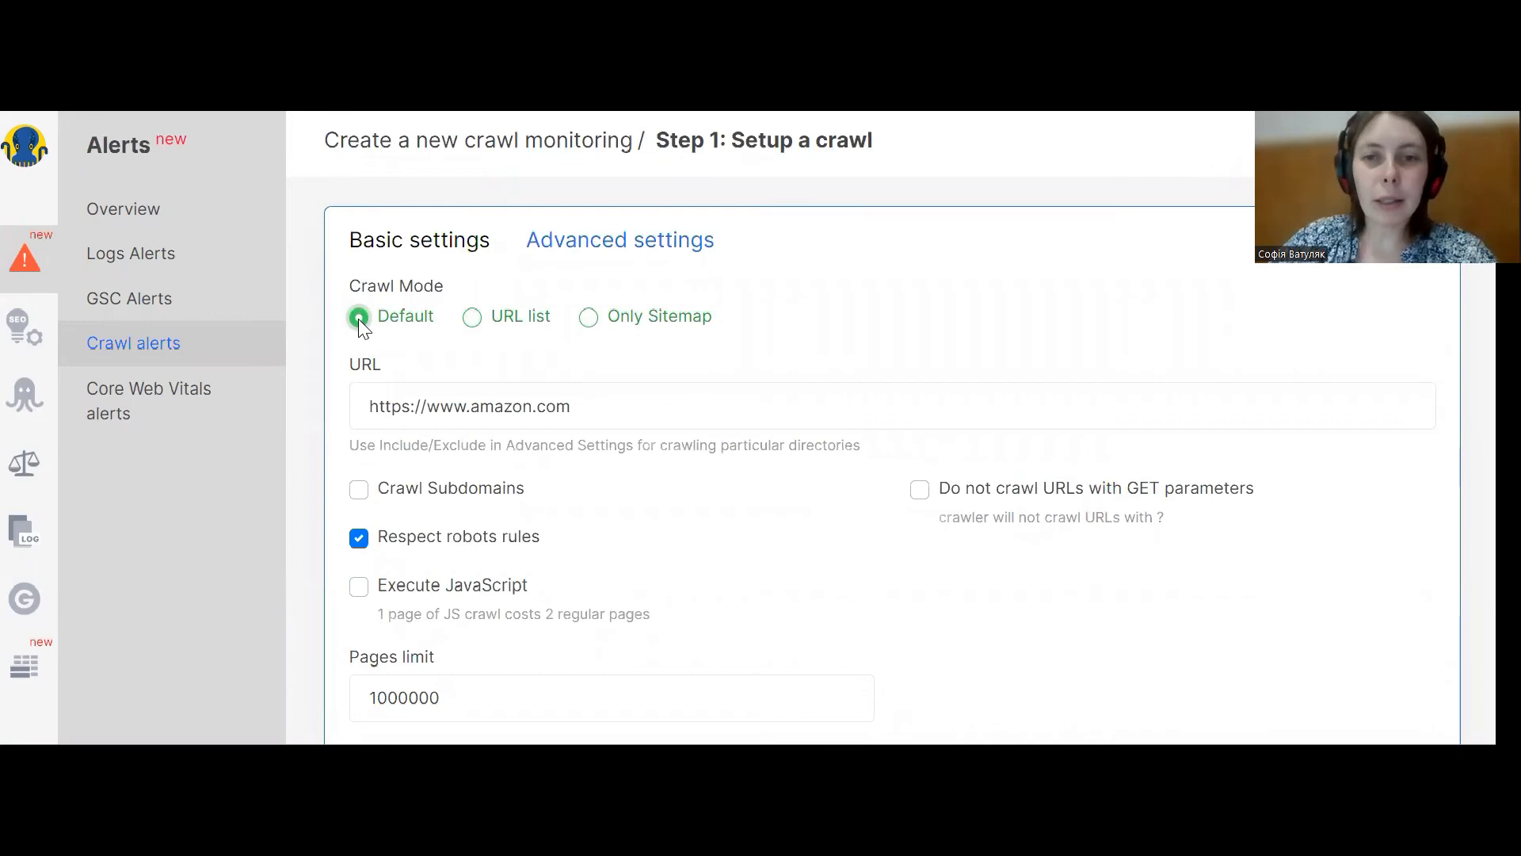
pyautogui.click(472, 317)
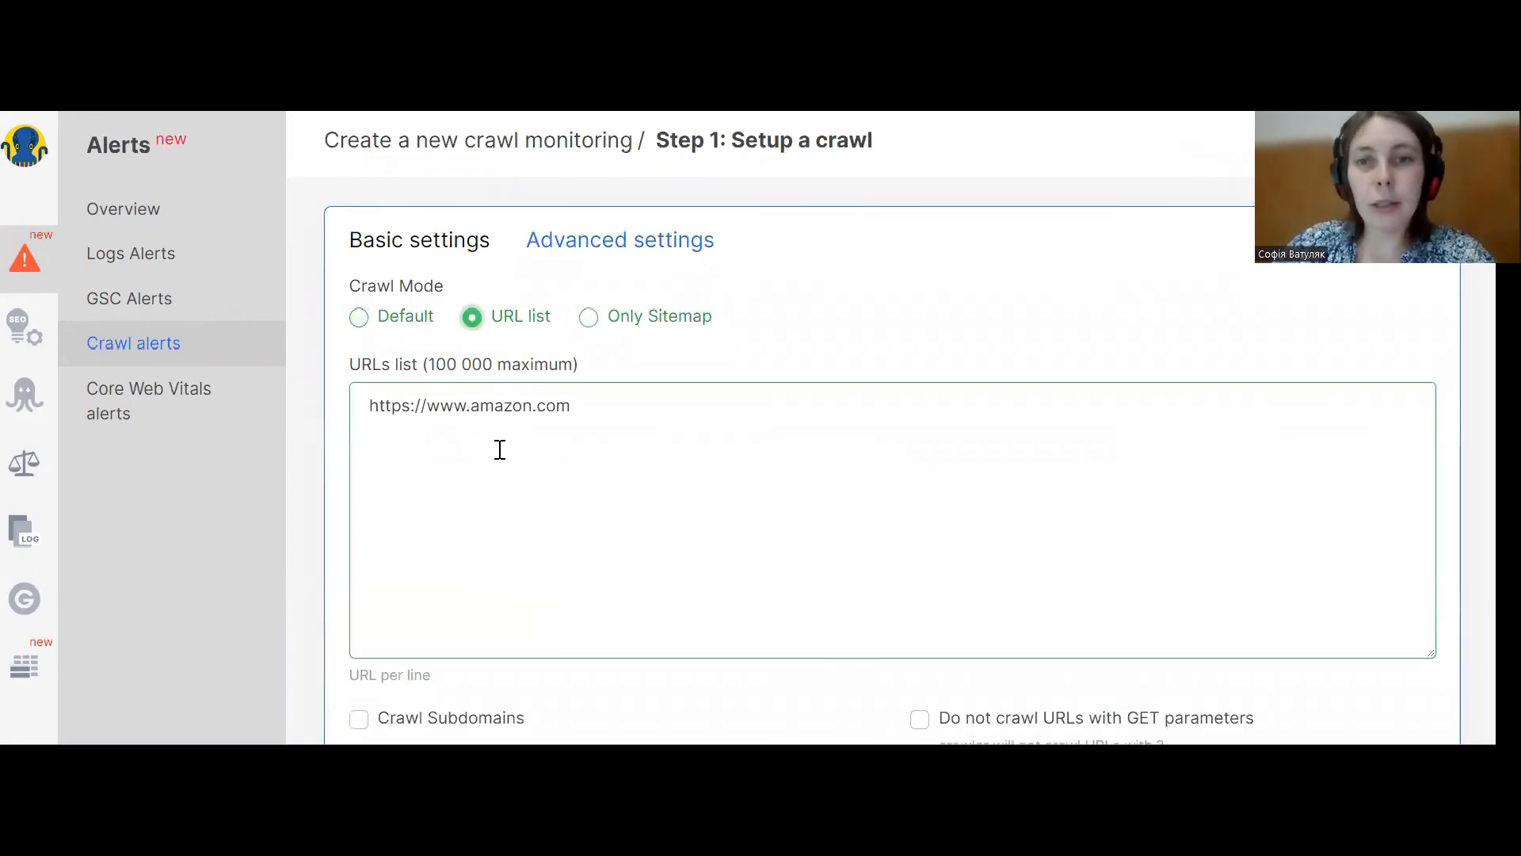
# Set the crawl's pages limit to 100.
pyautogui.scroll(-4, 485, 615)
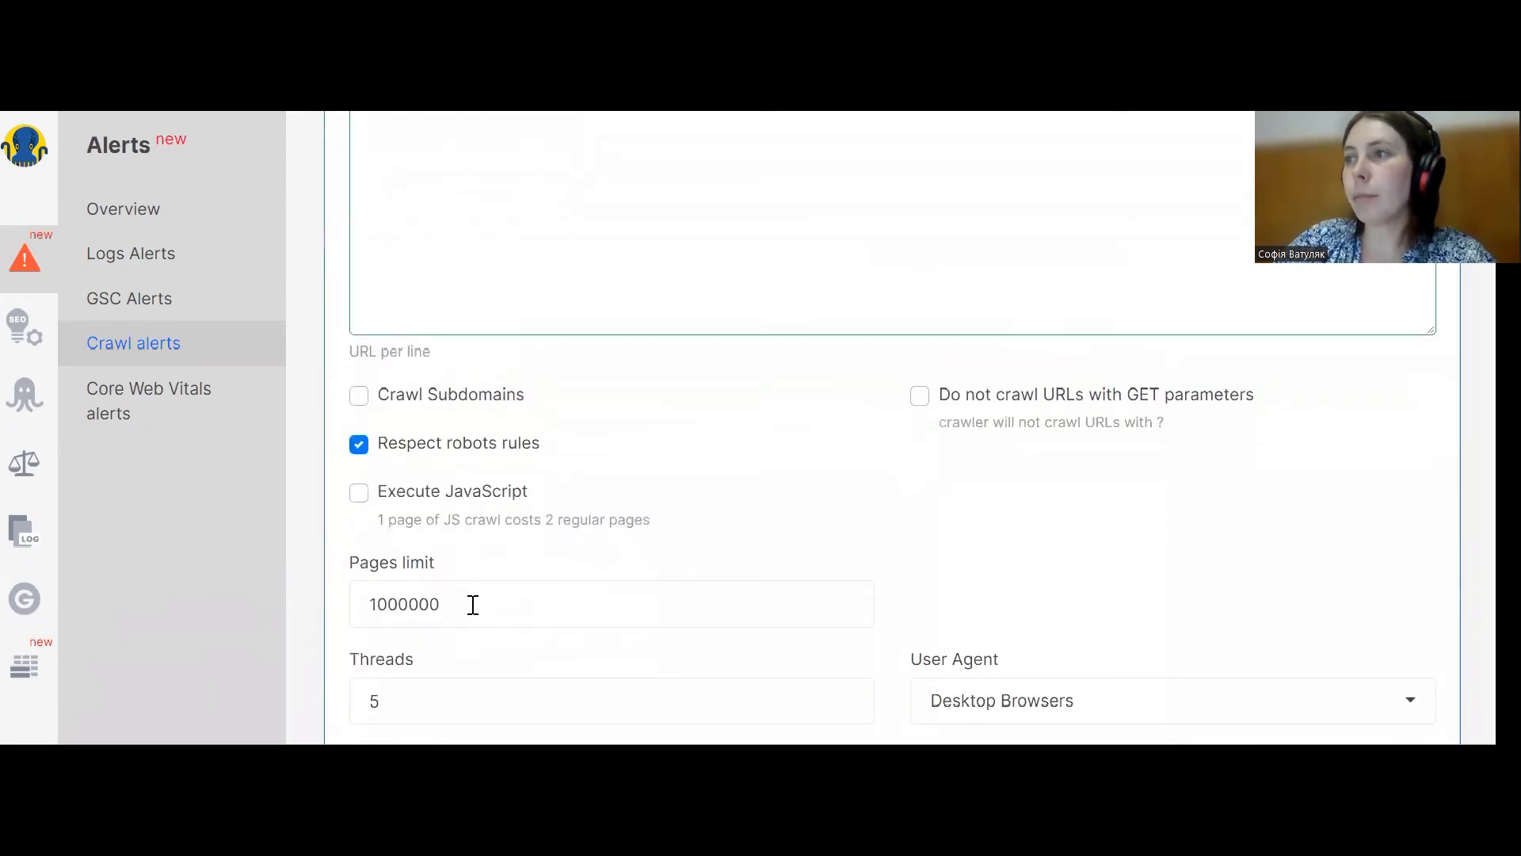
pyautogui.click(473, 604)
pyautogui.press('BackSpace')
pyautogui.press('BackSpace')
pyautogui.press('BackSpace')
pyautogui.press('BackSpace')
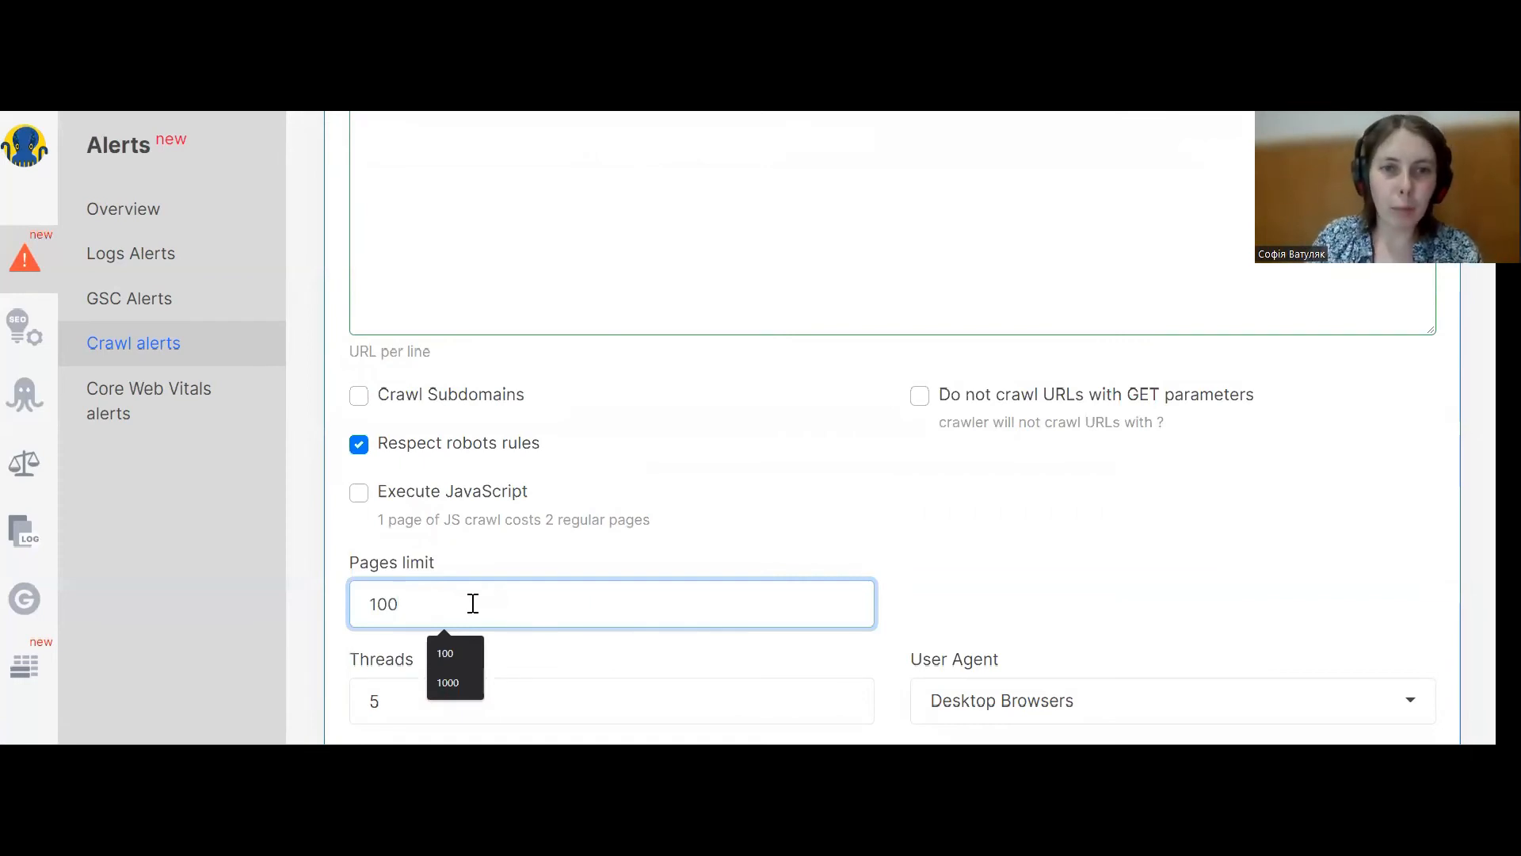
pyautogui.scroll(-2, 473, 604)
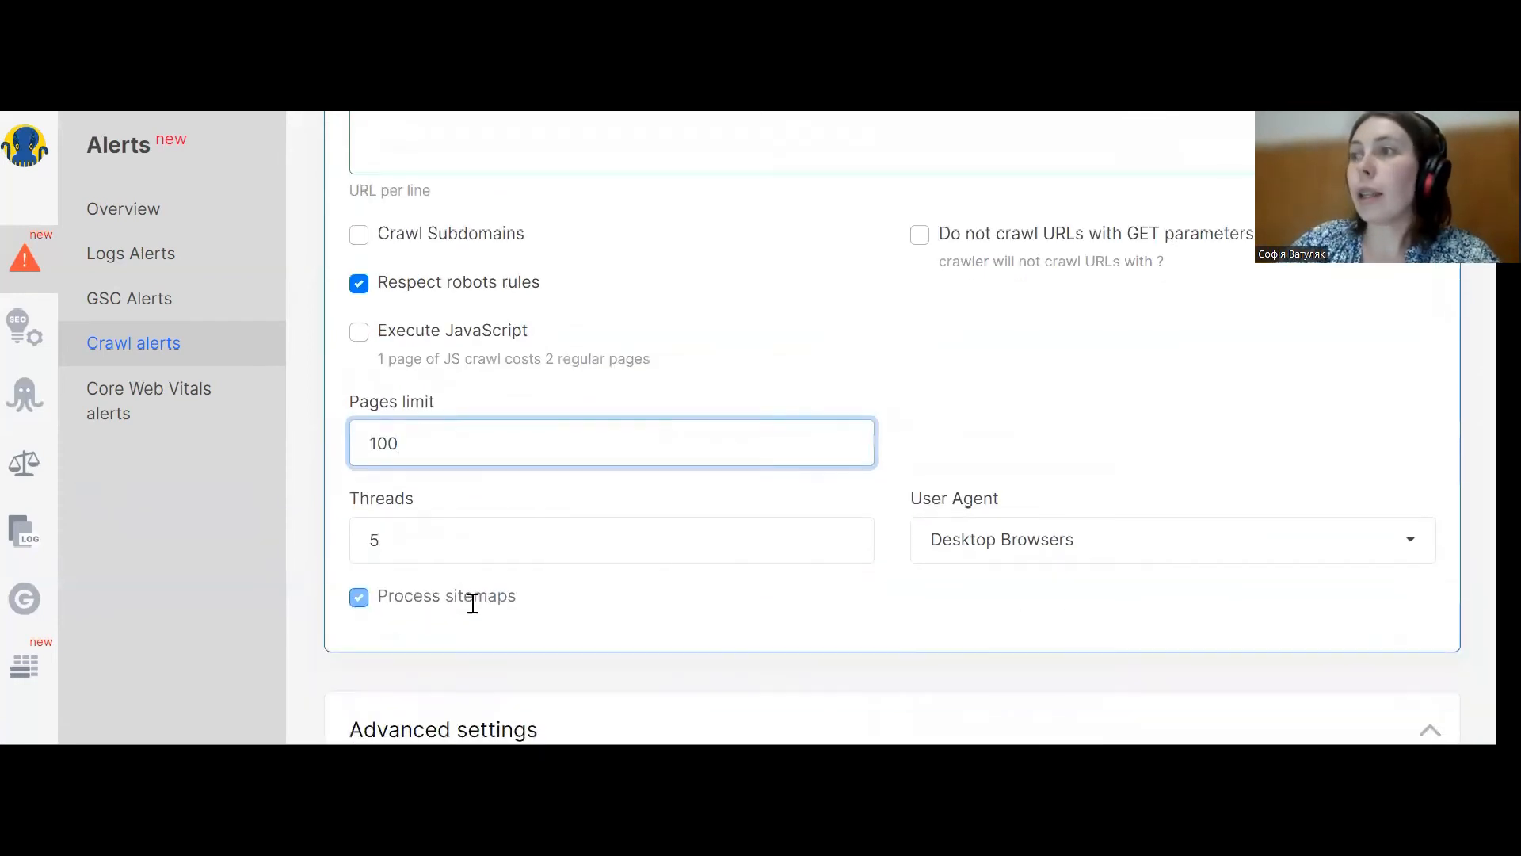
pyautogui.scroll(-1, 475, 610)
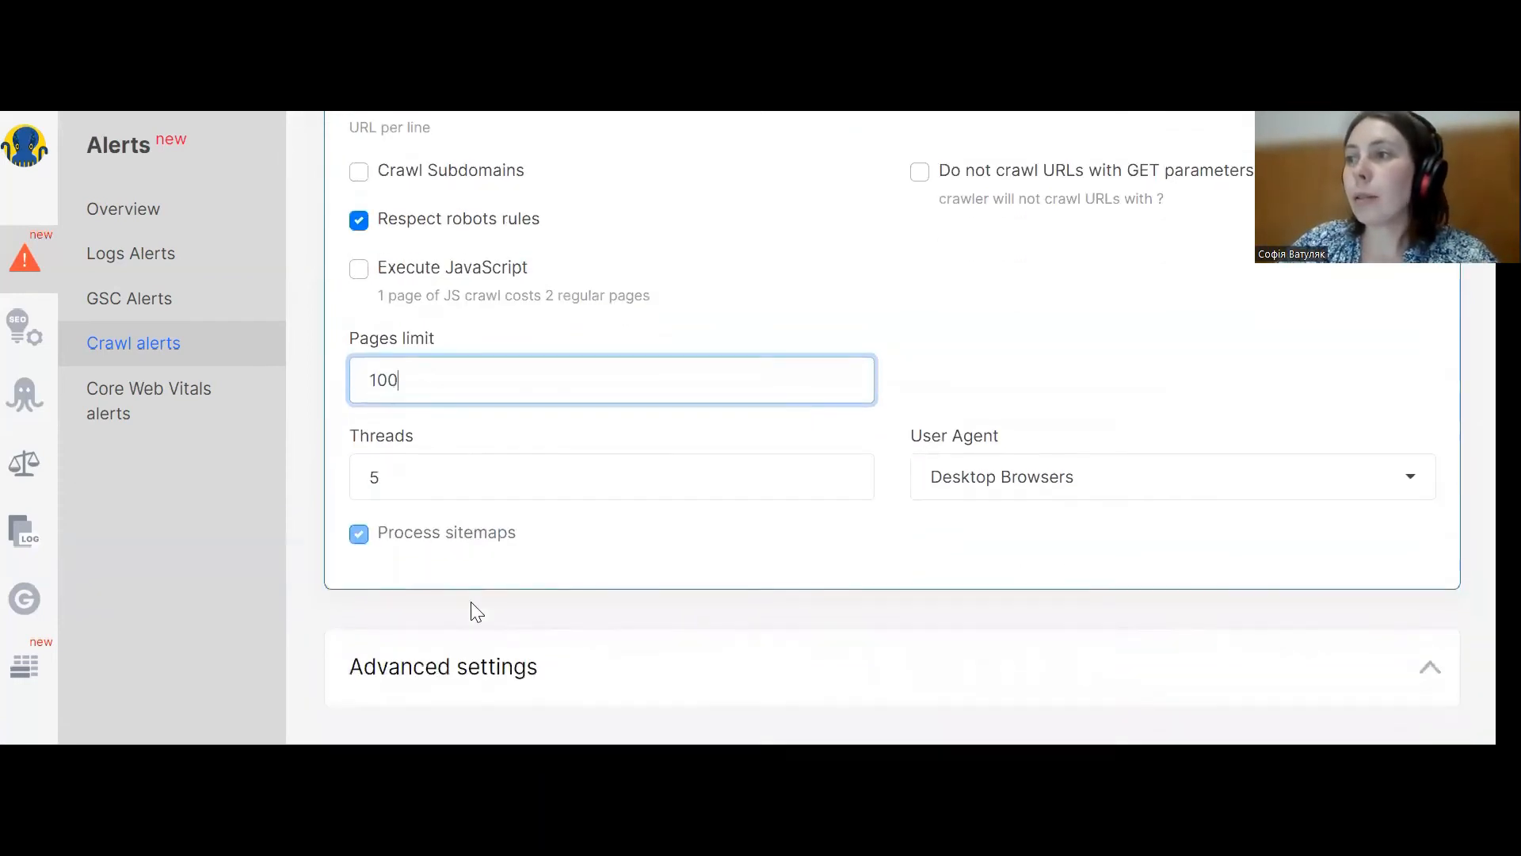
# Expand and examine the crawl's advanced settings, including allow and deny patterns, custom robots.txt and sitemaps.
pyautogui.click(493, 647)
pyautogui.scroll(-2, 564, 554)
pyautogui.scroll(-5, 567, 548)
pyautogui.scroll(-9, 567, 548)
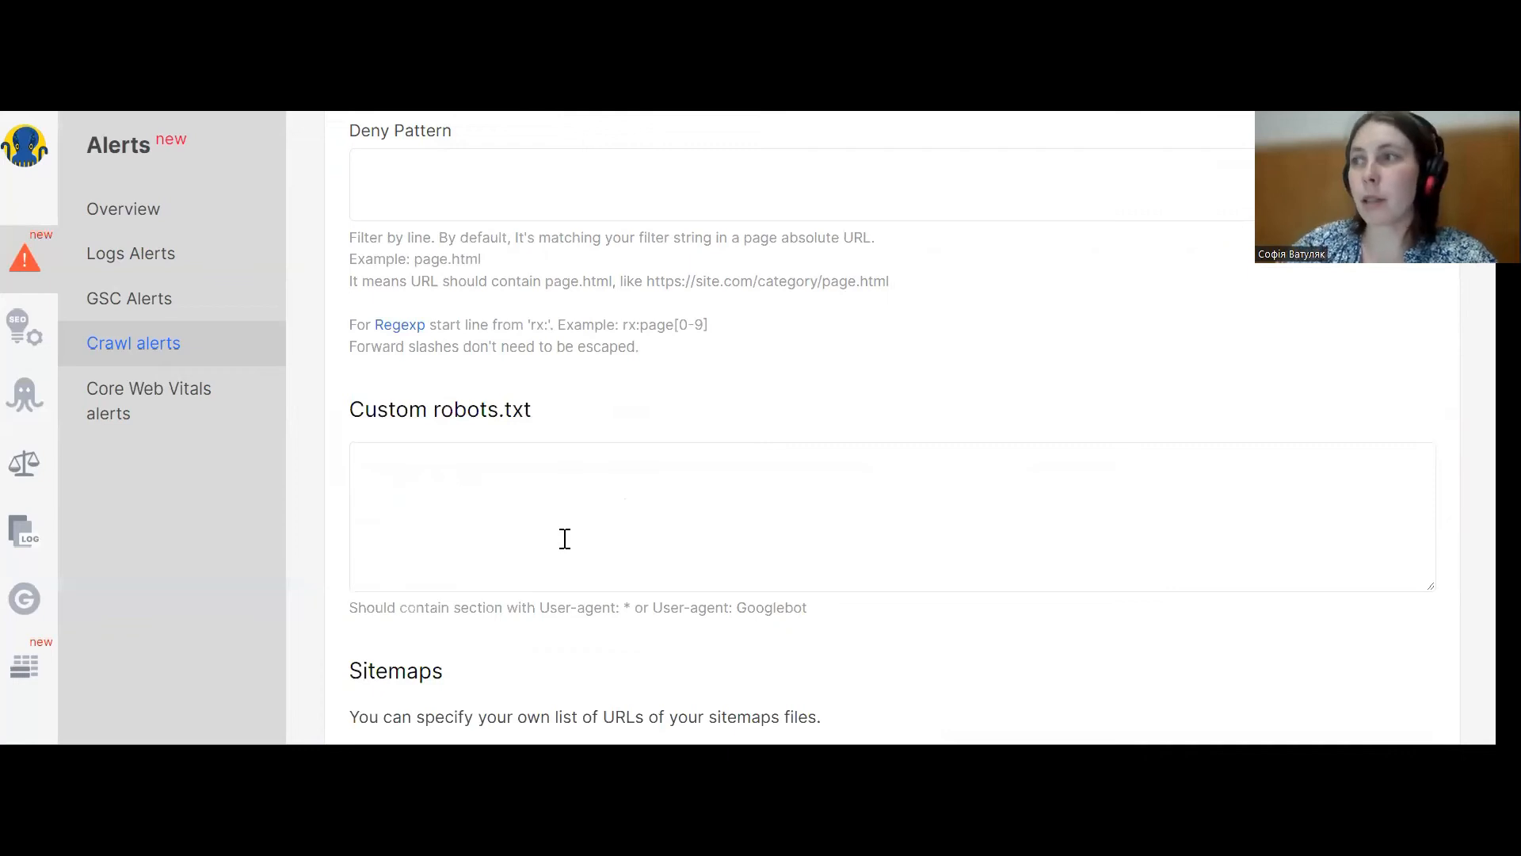
pyautogui.scroll(-2, 565, 538)
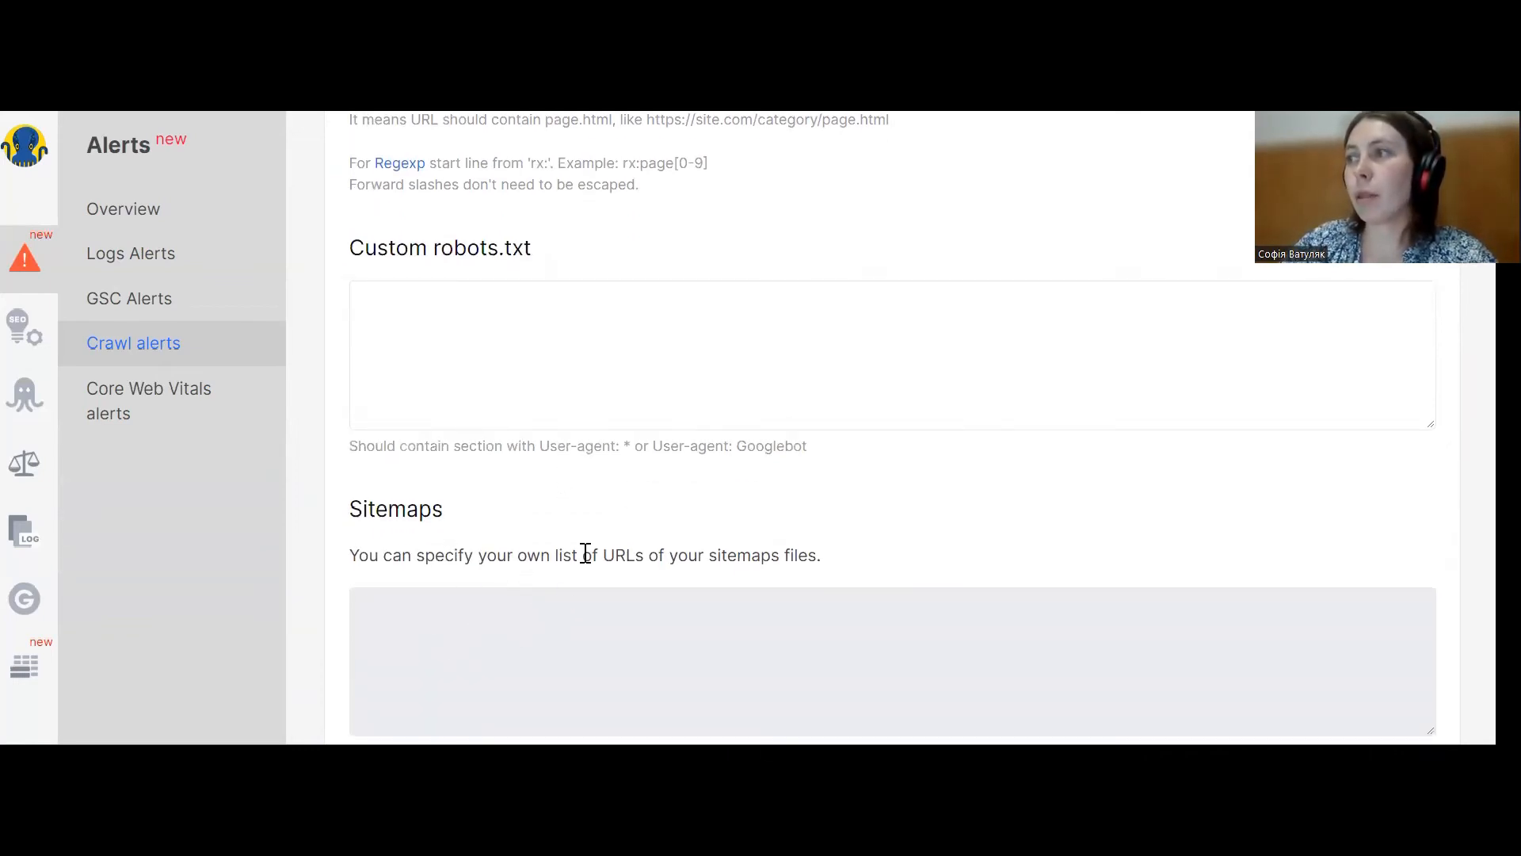
pyautogui.scroll(15, 568, 648)
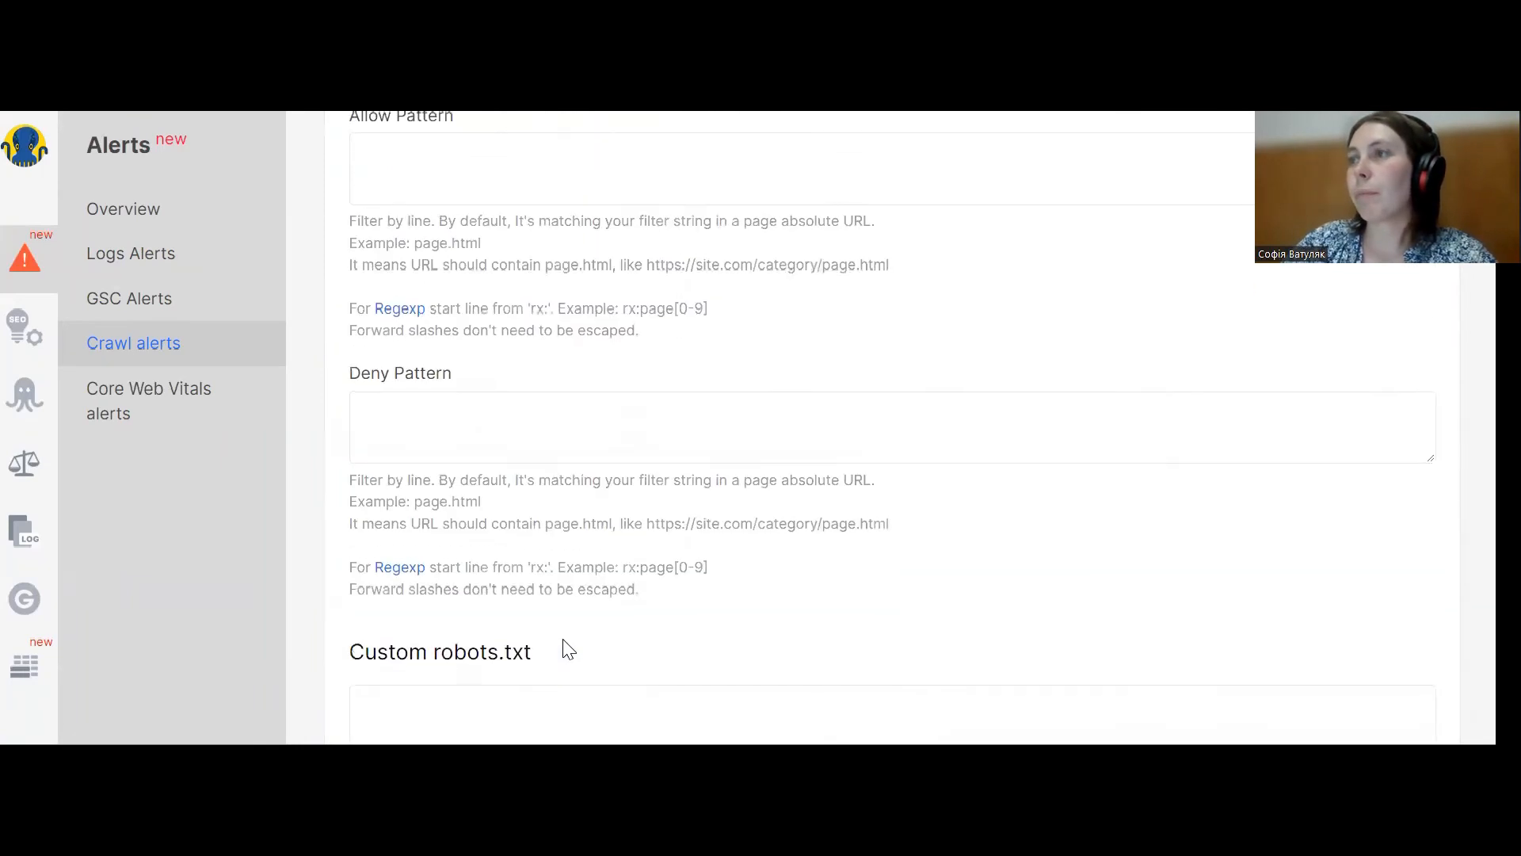
pyautogui.scroll(5, 565, 640)
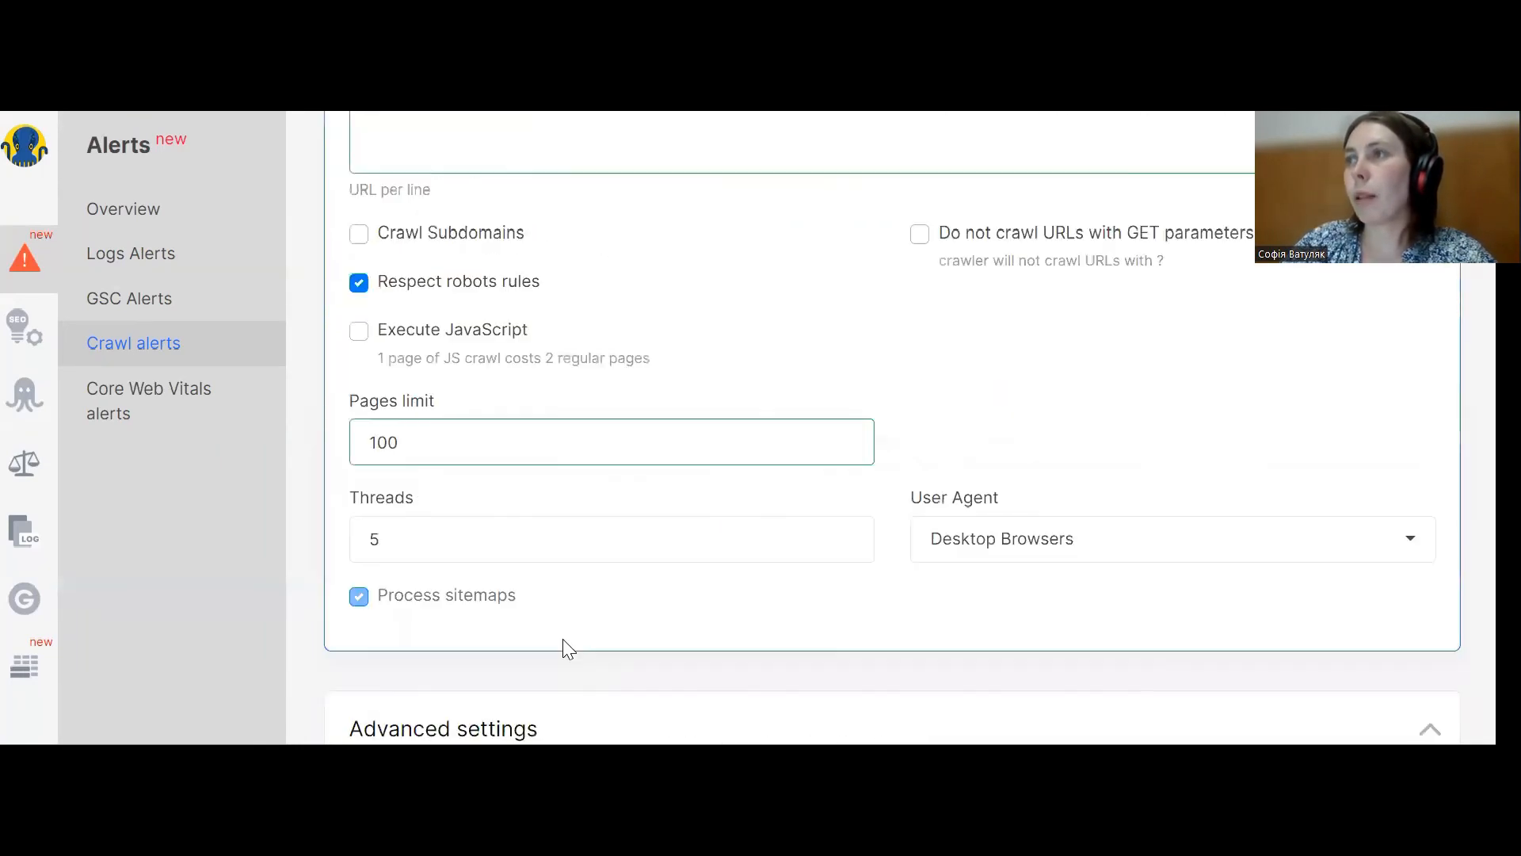
pyautogui.scroll(1, 571, 553)
pyautogui.scroll(5, 571, 552)
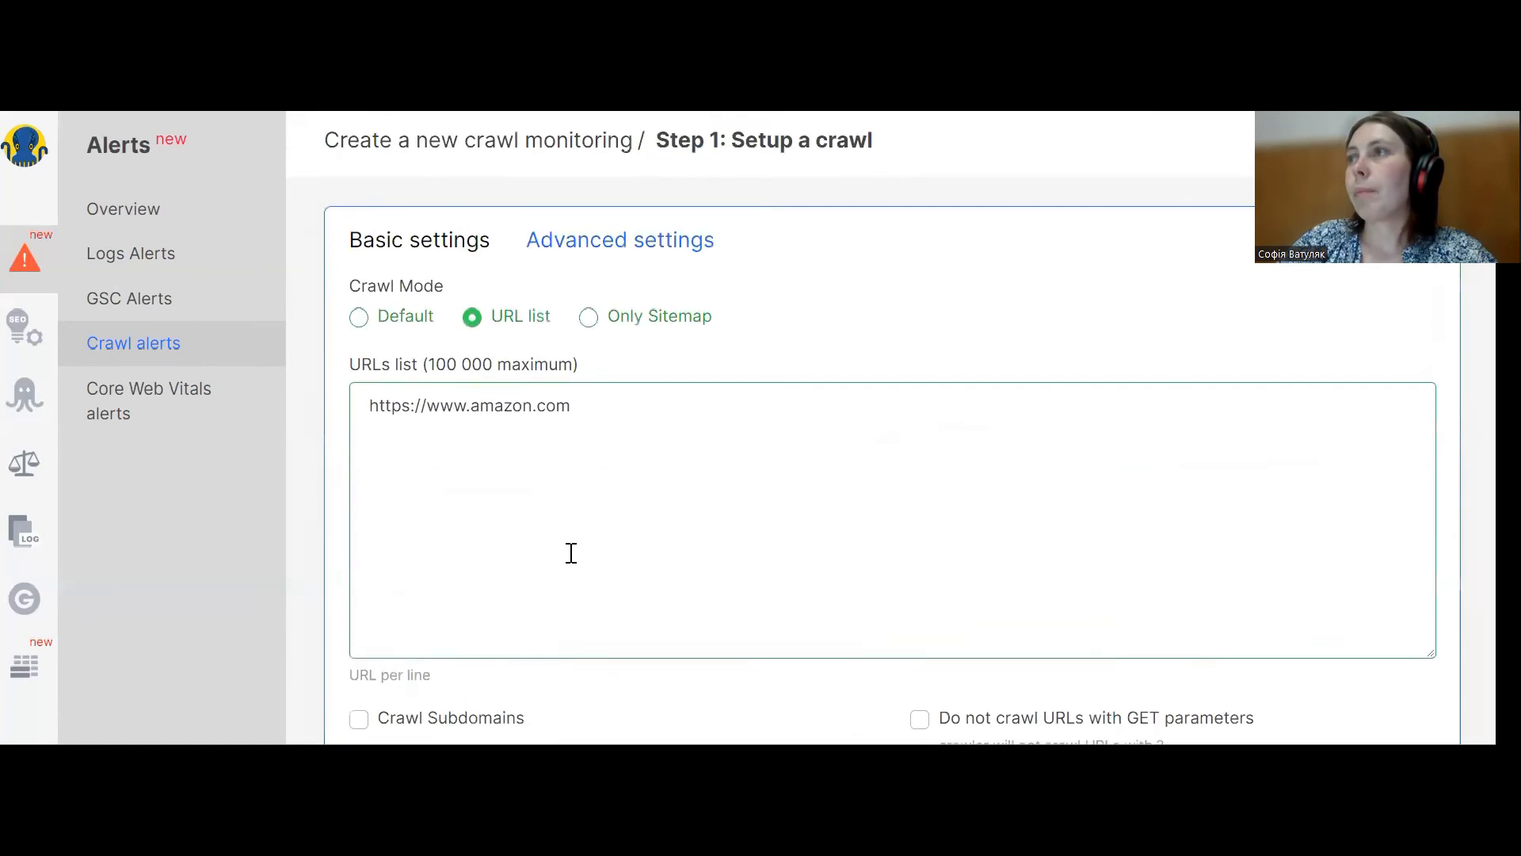
# Switch the crawl mode to Default and save the crawl schedule to run every week on Sunday.
pyautogui.click(362, 321)
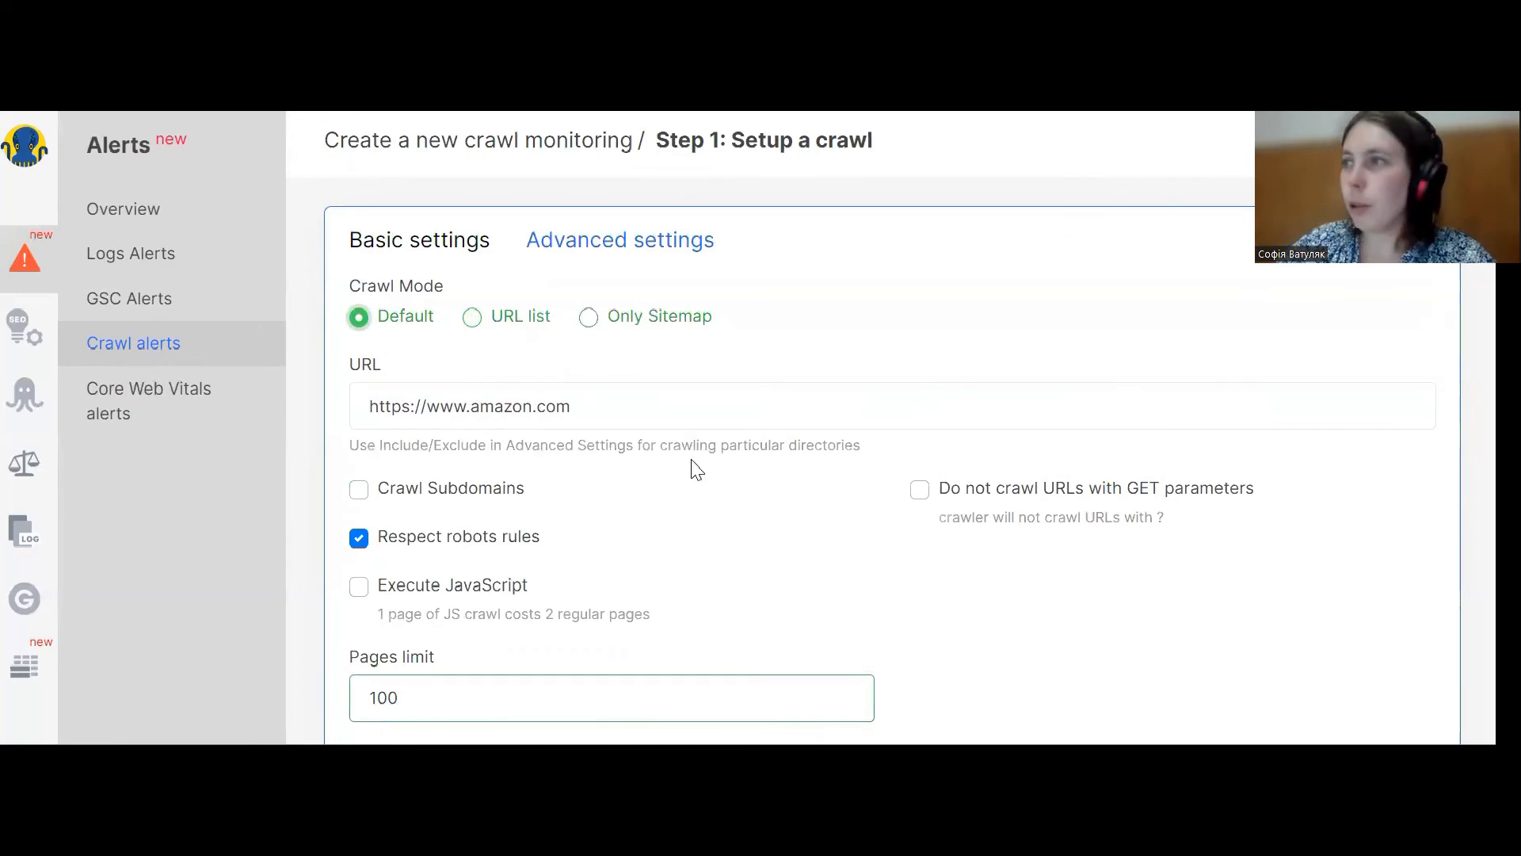
pyautogui.scroll(-15, 681, 459)
pyautogui.scroll(-15, 658, 446)
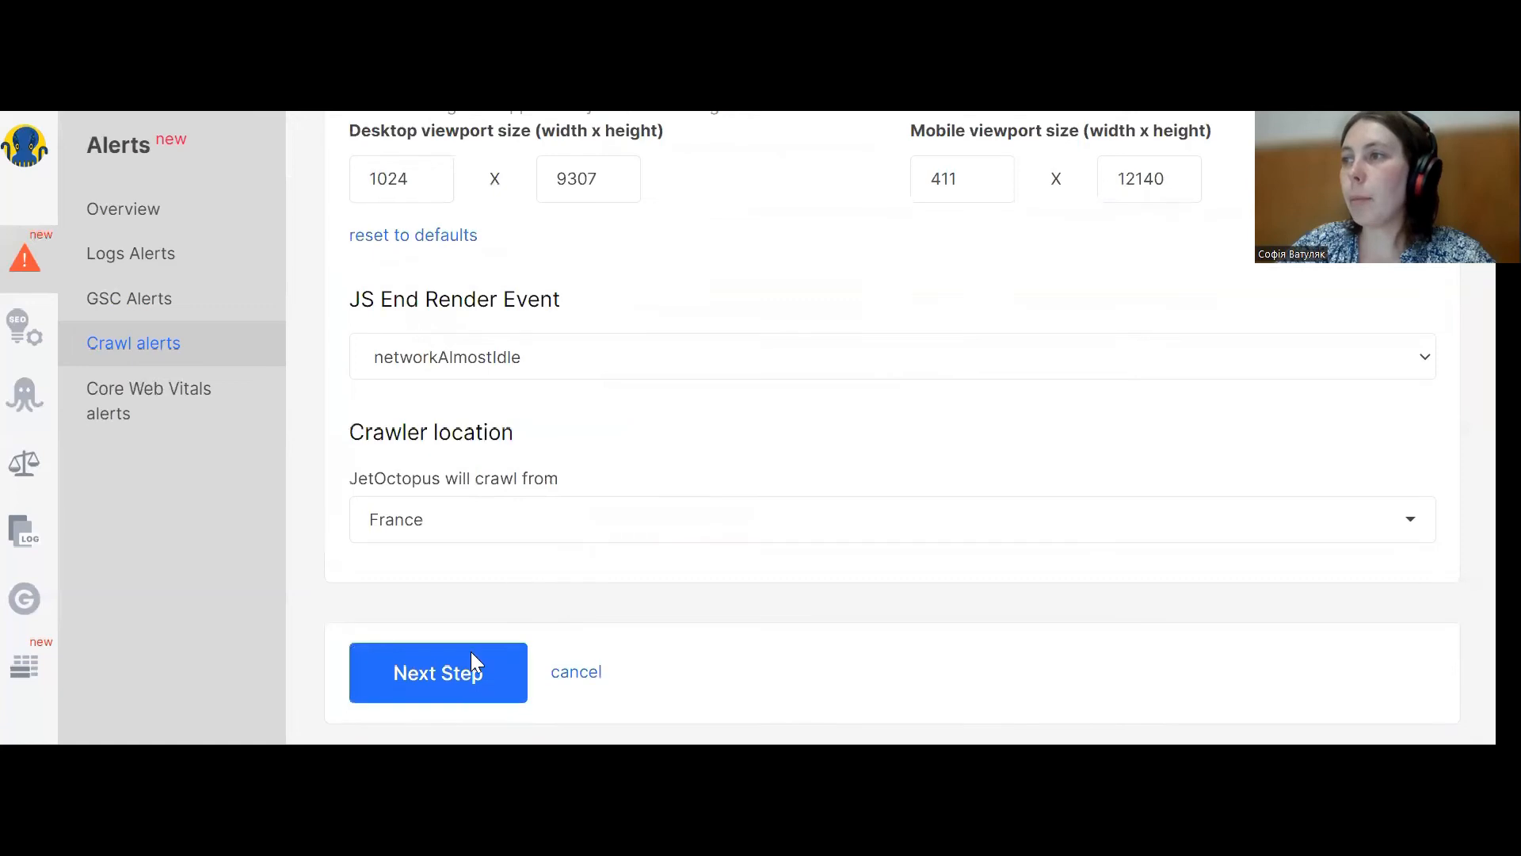
pyautogui.click(473, 686)
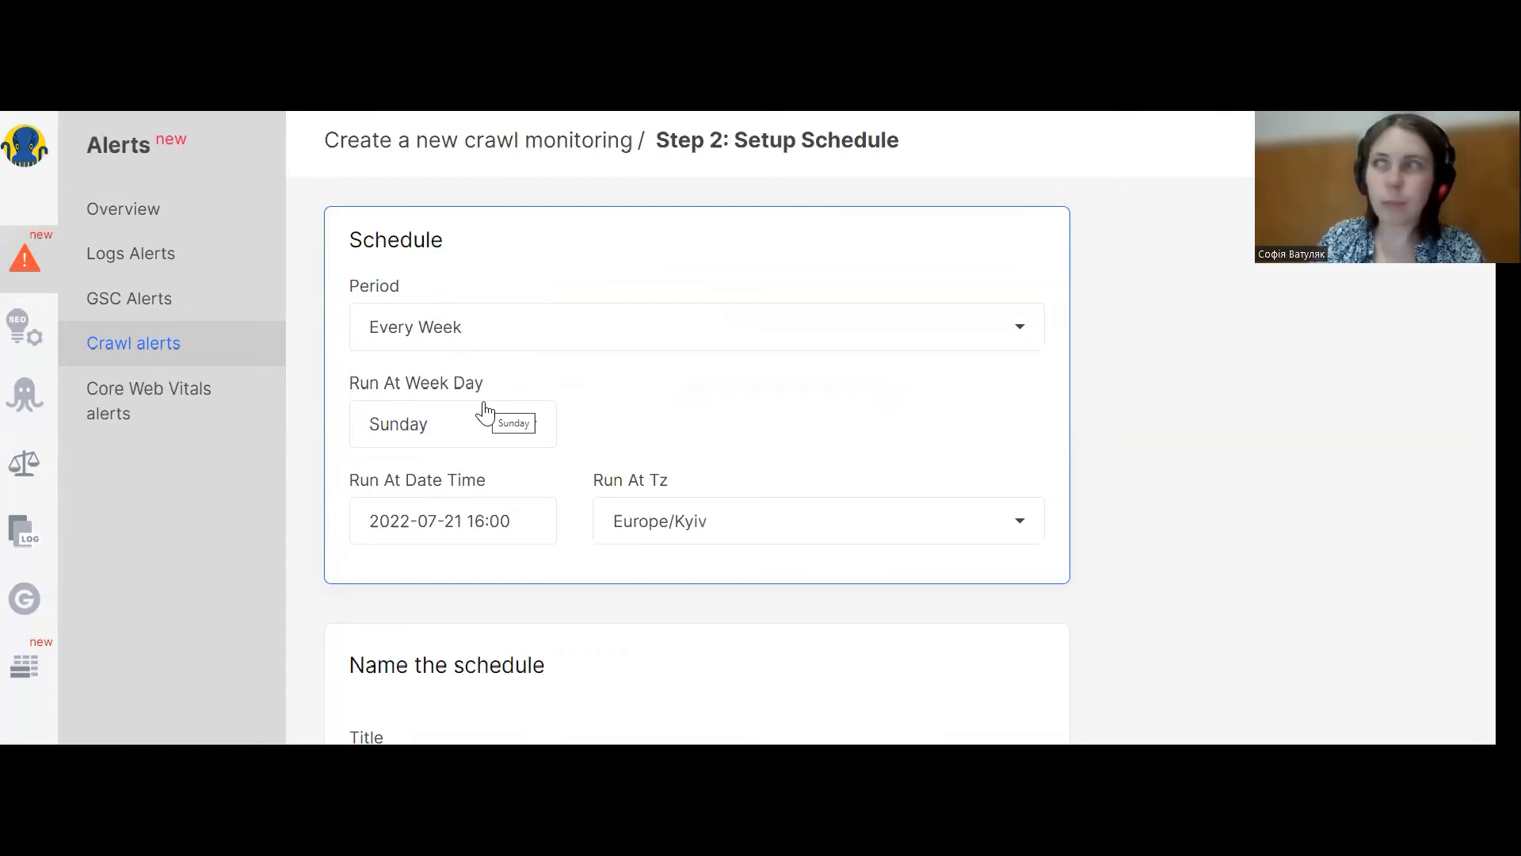
pyautogui.scroll(-4, 492, 414)
pyautogui.click(481, 665)
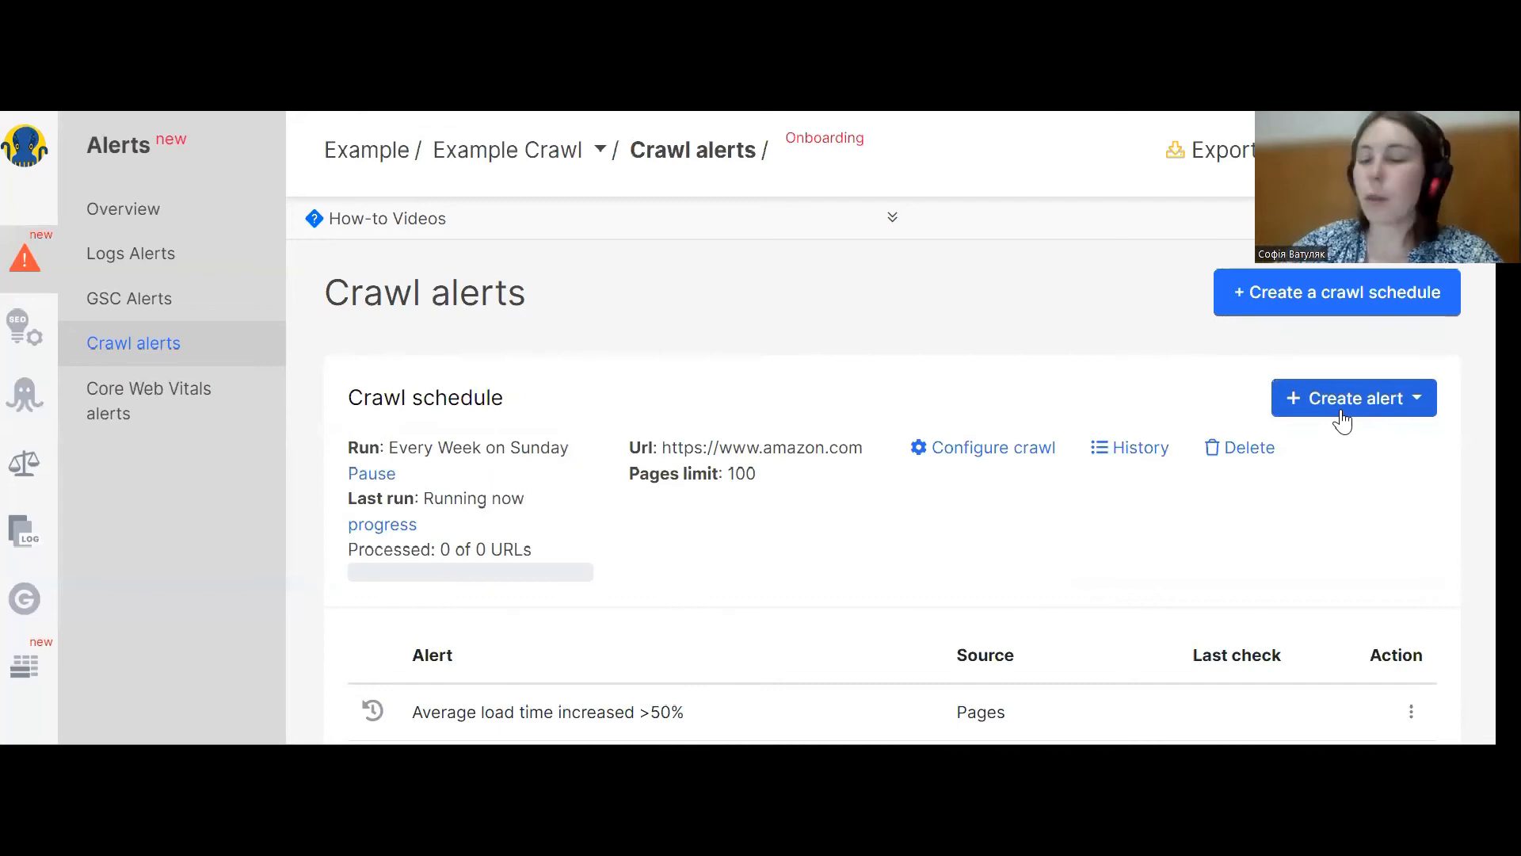
# Start a new Pages alert for the crawl schedule and add a Page URL filter.
pyautogui.click(1391, 417)
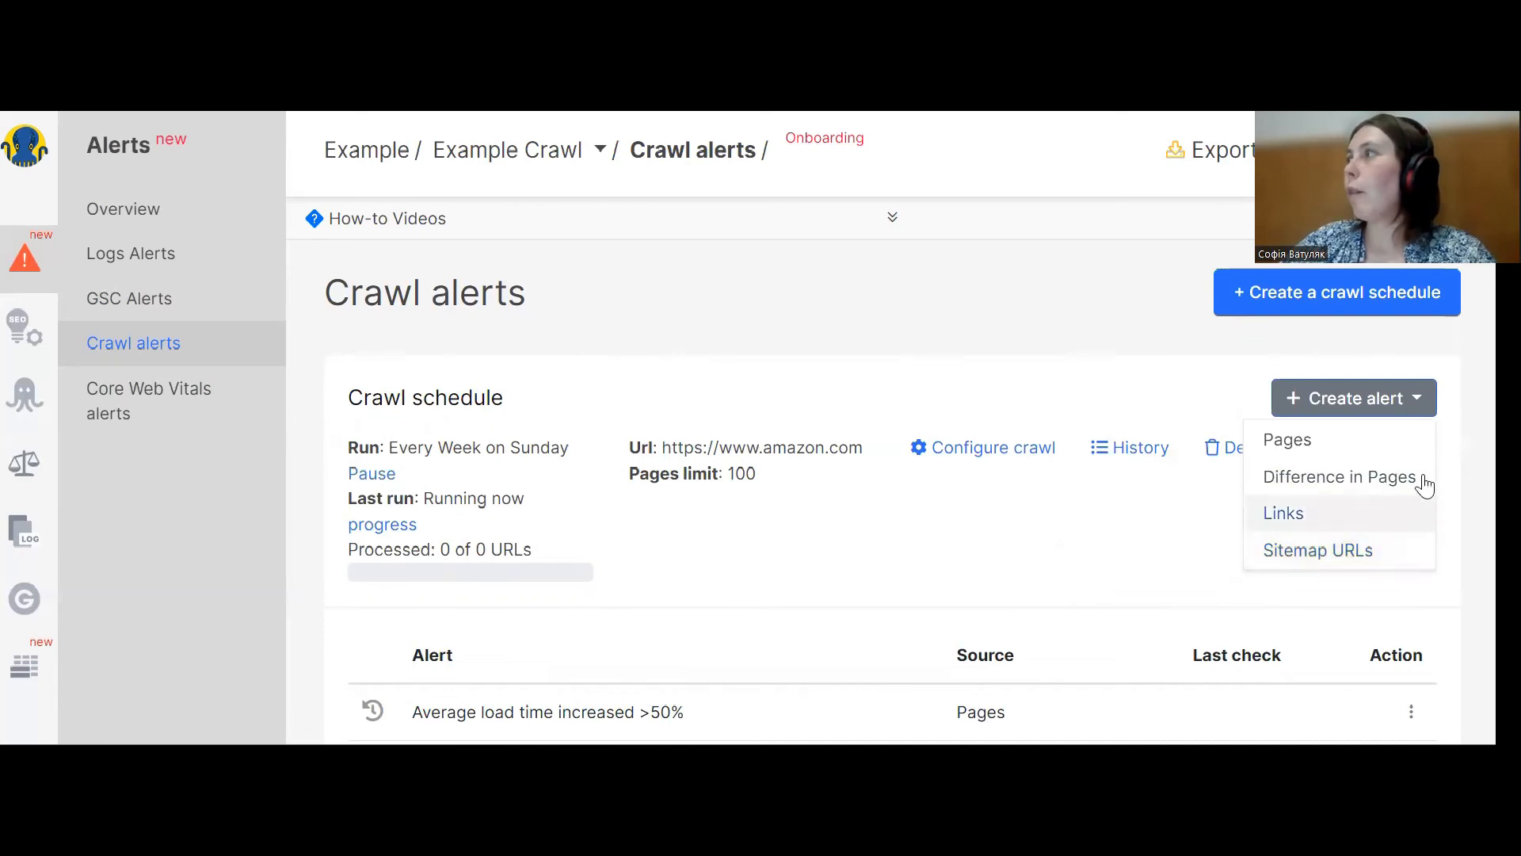
pyautogui.click(1309, 444)
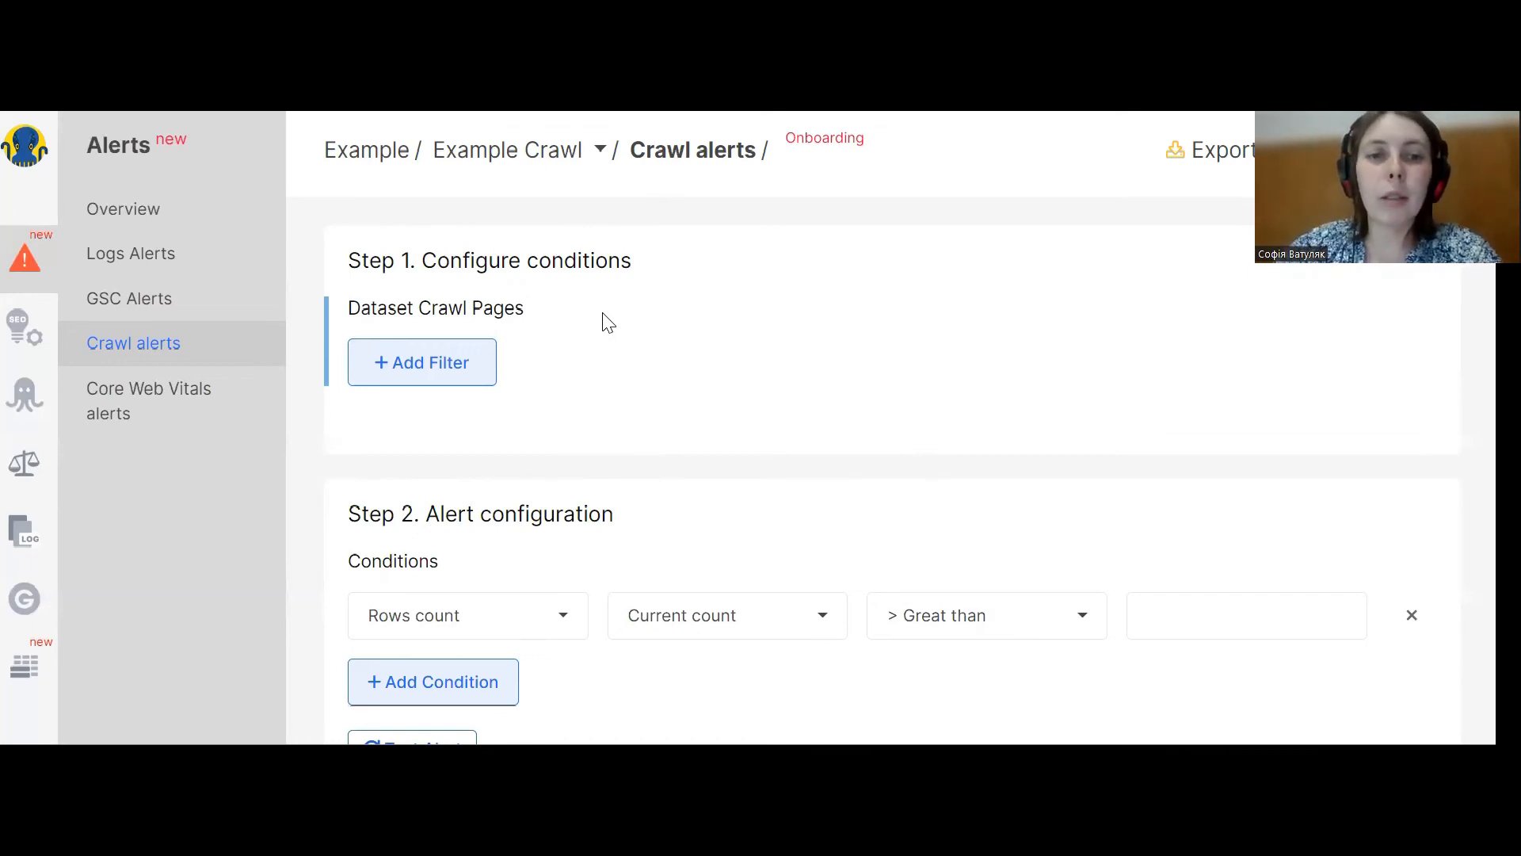
pyautogui.click(441, 357)
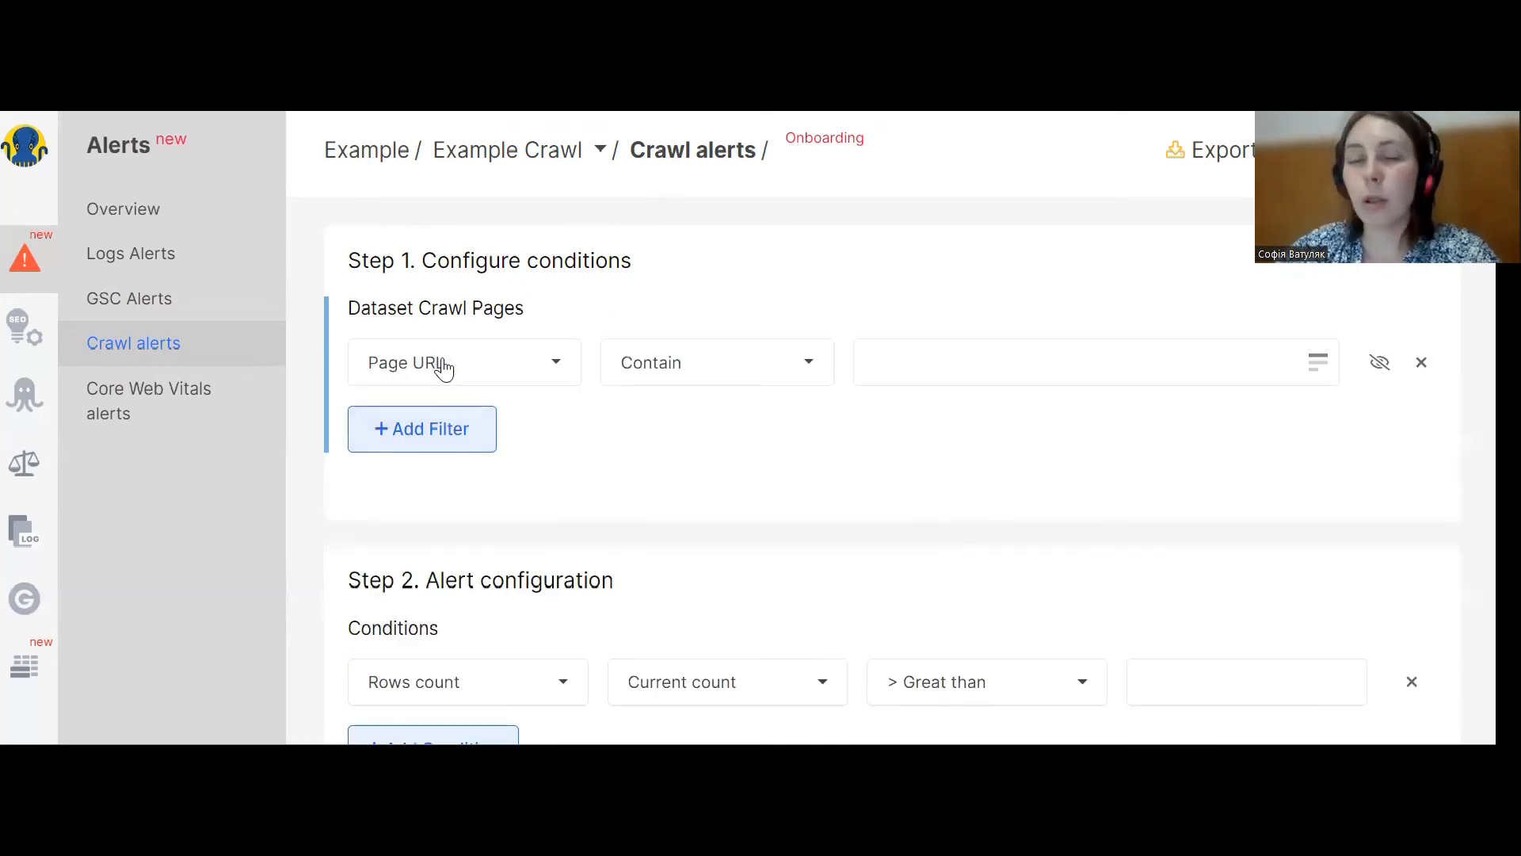
pyautogui.scroll(-4, 444, 360)
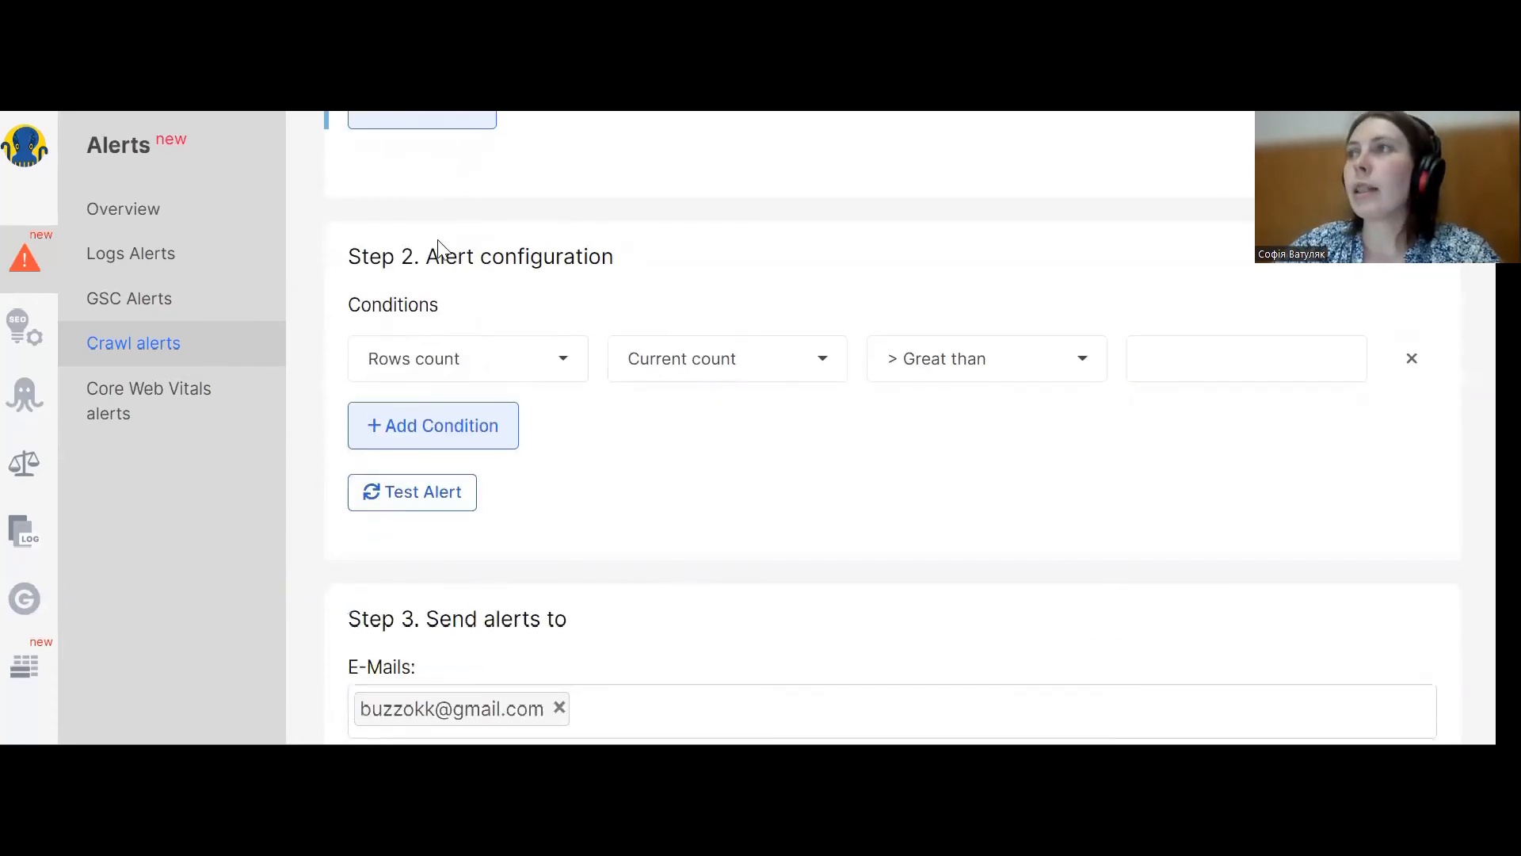
pyautogui.scroll(1, 435, 258)
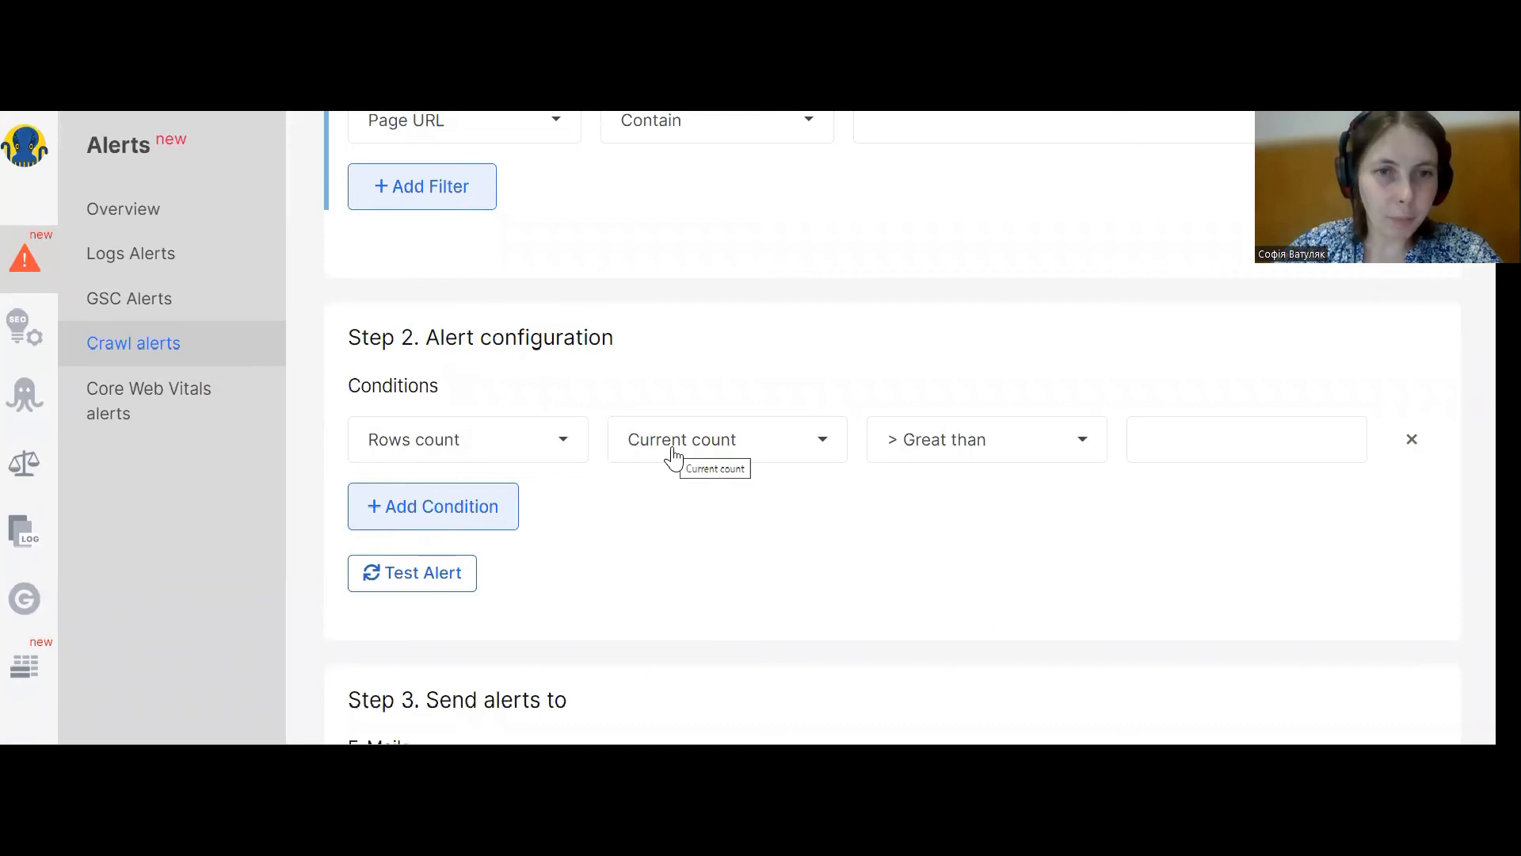
# Set the alert condition's metric to <link rel="canonical"> count.
pyautogui.click(507, 441)
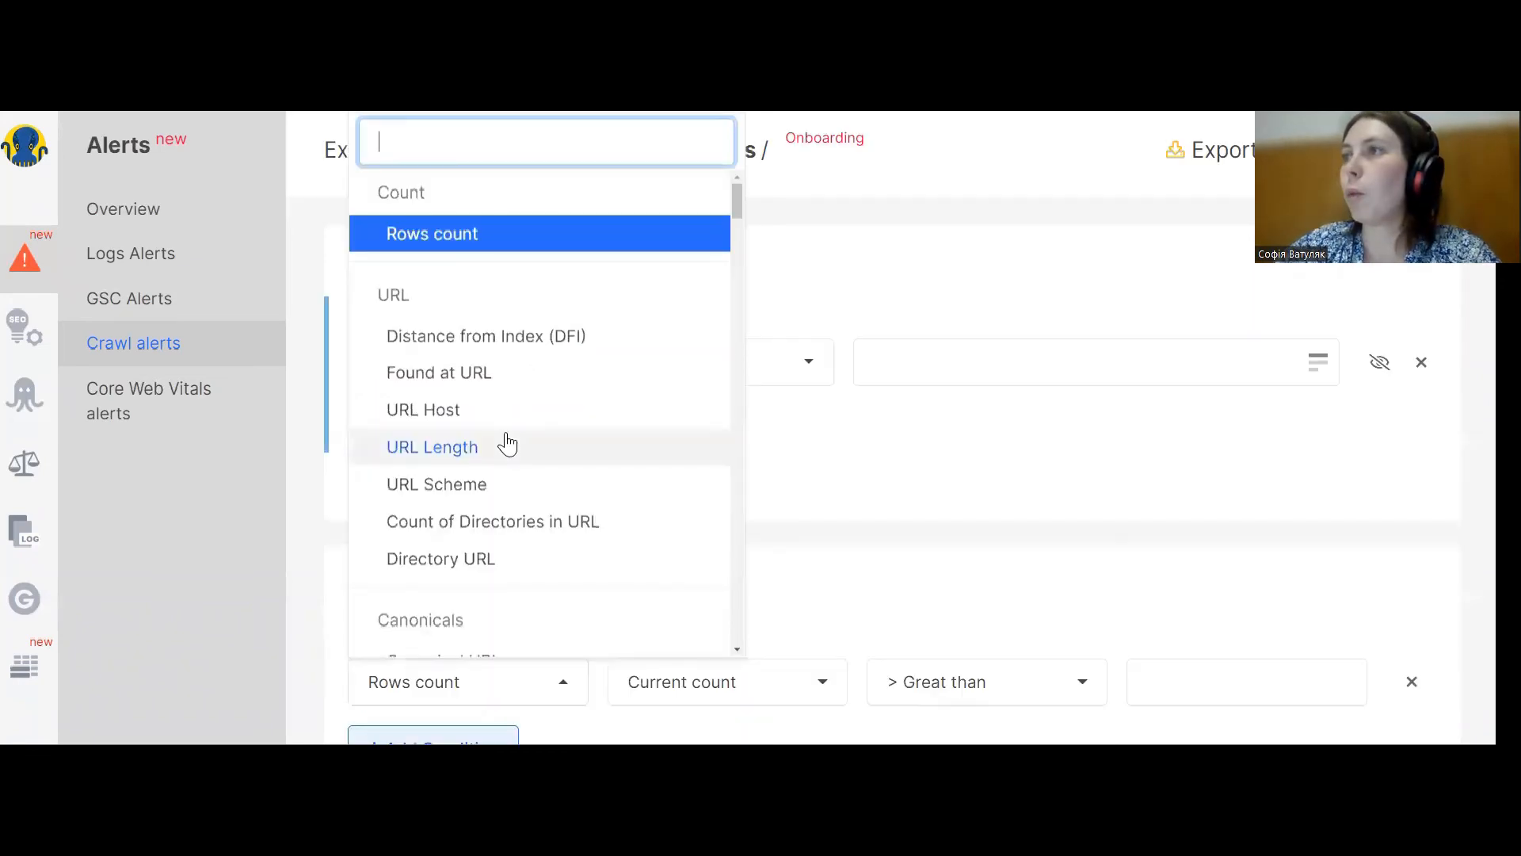
pyautogui.scroll(-3, 526, 509)
pyautogui.scroll(-10, 531, 509)
pyautogui.scroll(-15, 532, 503)
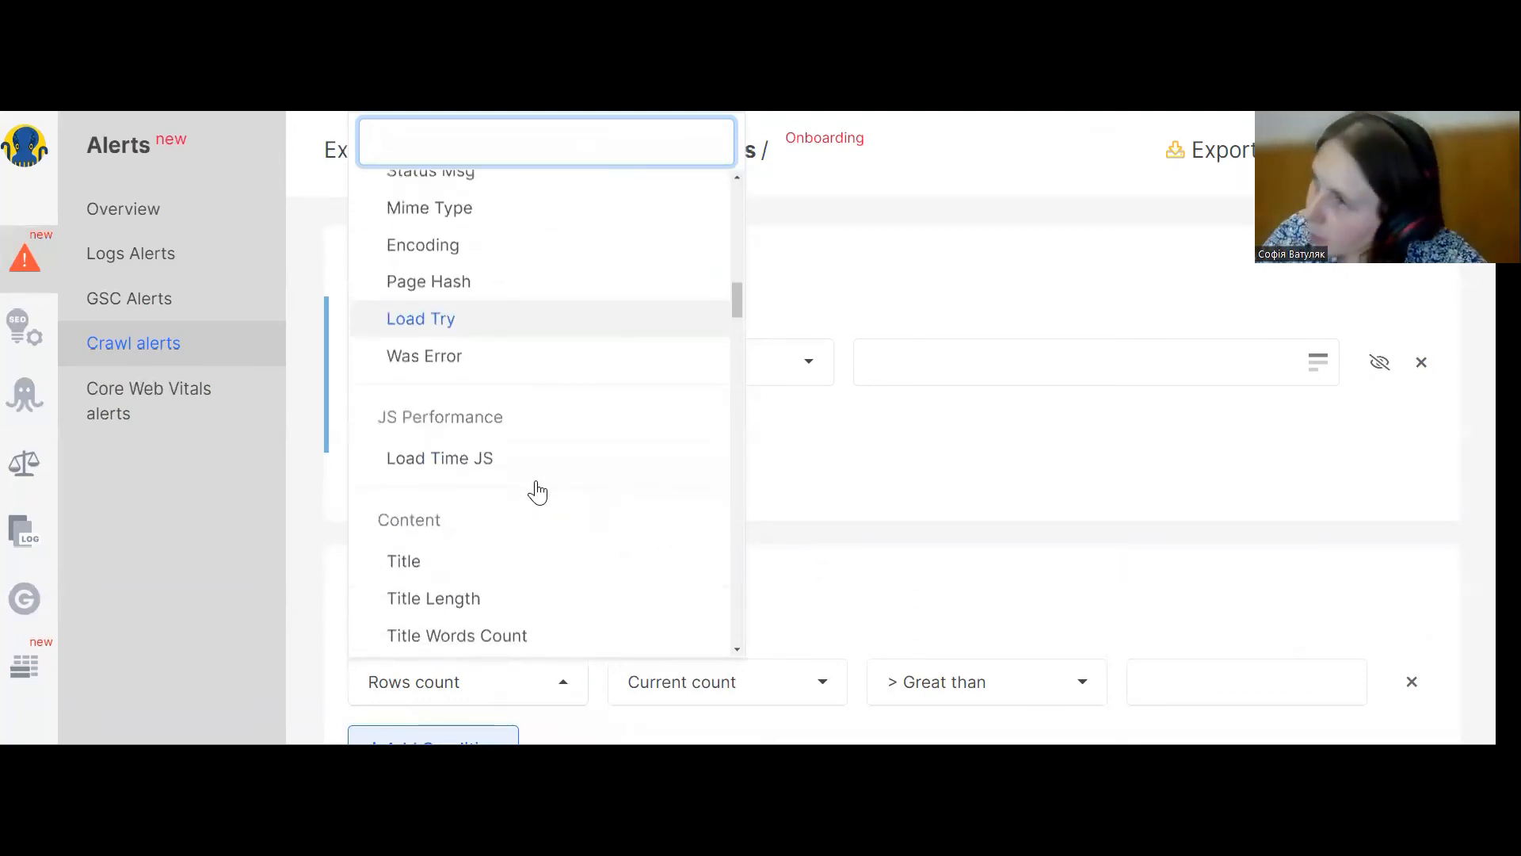
pyautogui.scroll(-15, 537, 491)
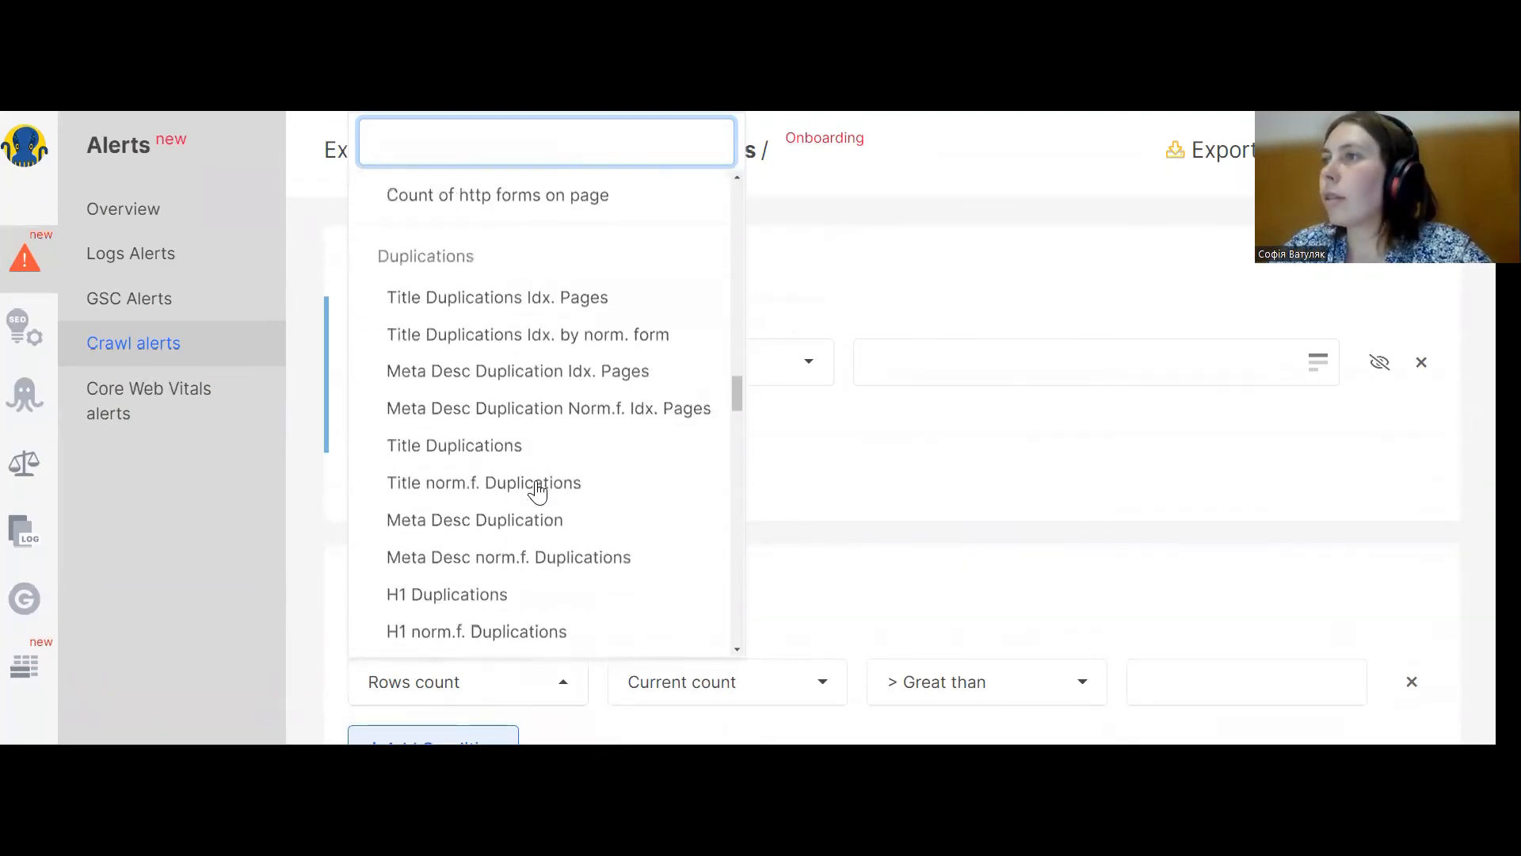
pyautogui.scroll(-15, 536, 488)
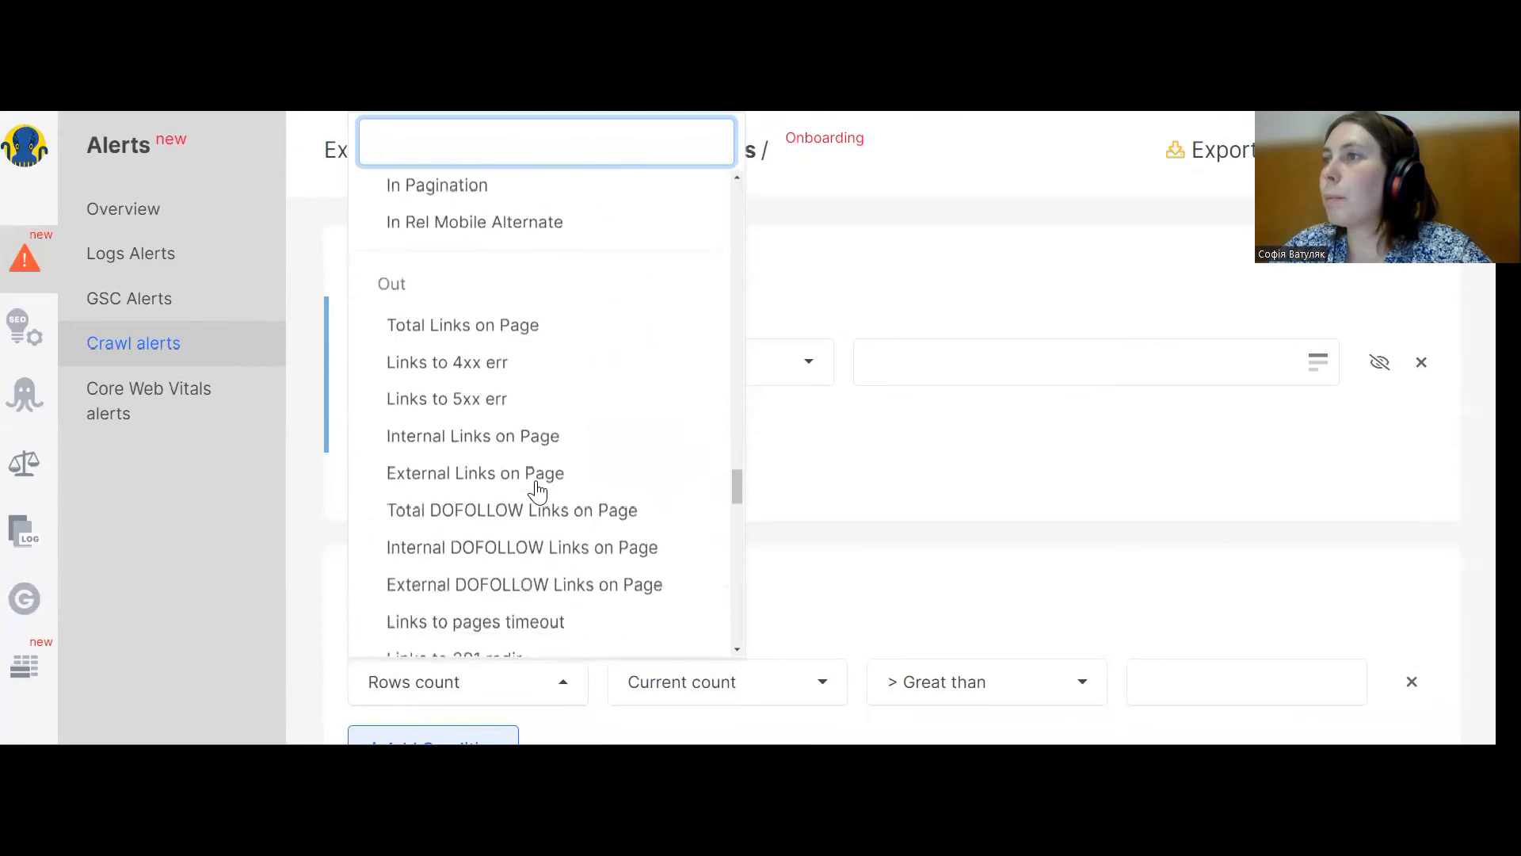
pyautogui.scroll(-15, 467, 482)
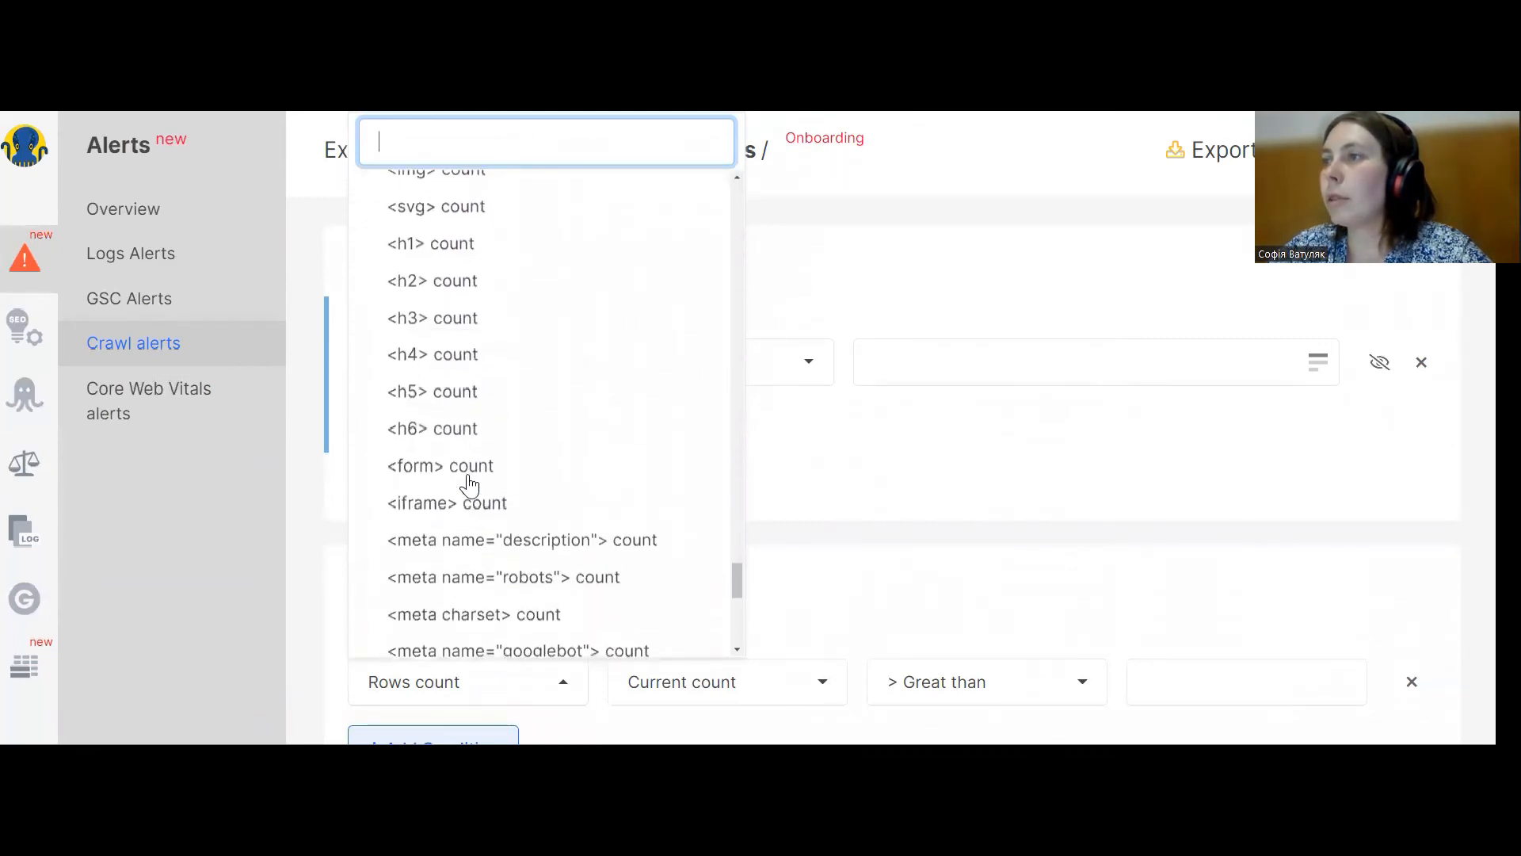
pyautogui.scroll(-3, 471, 555)
pyautogui.click(481, 565)
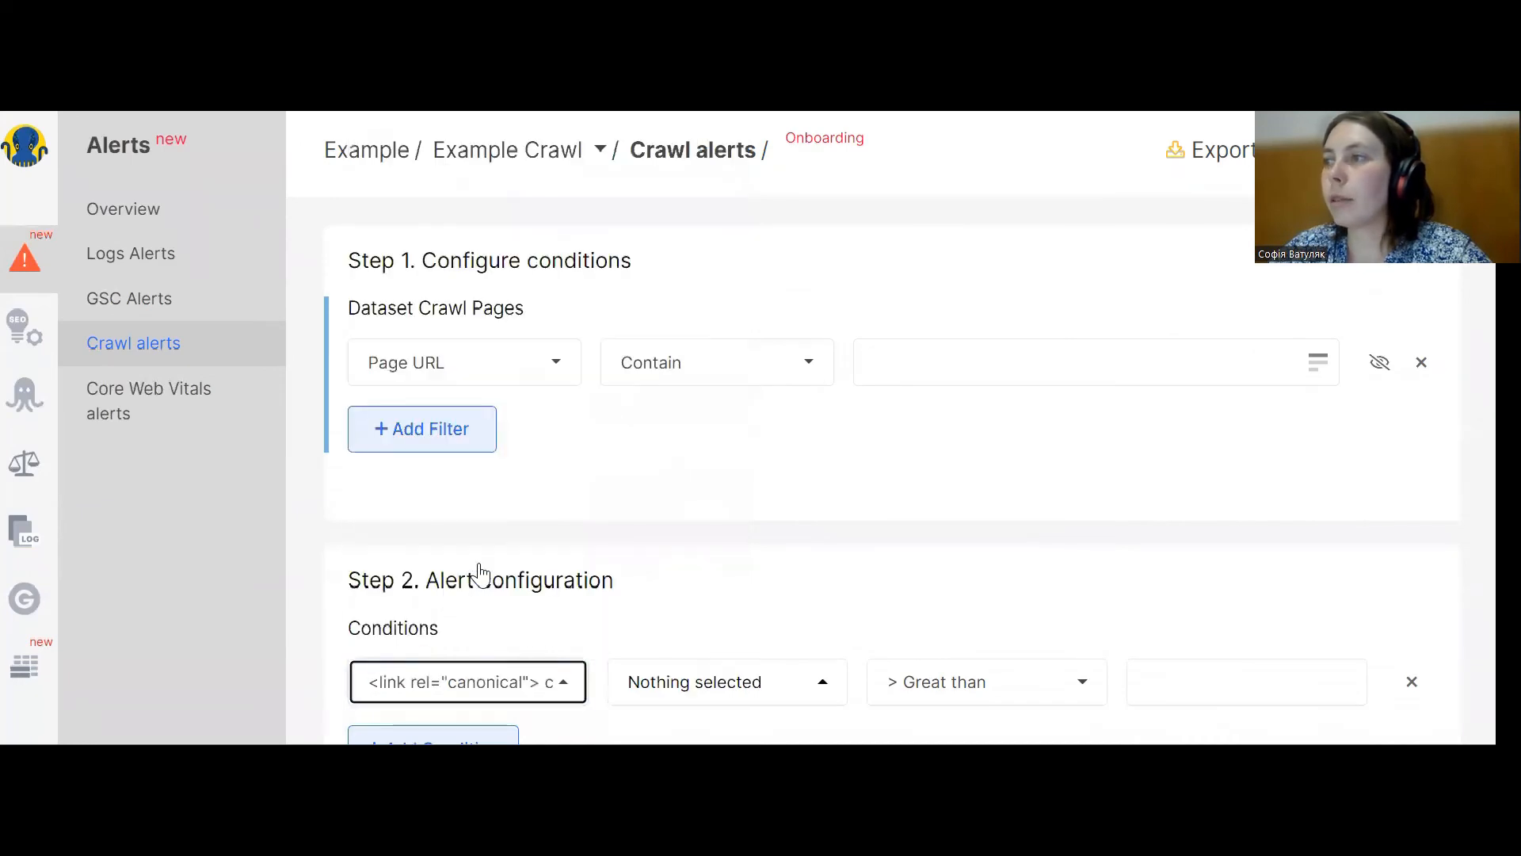
# Set the condition to Average, Great than 1, and leave the alert without saving it.
pyautogui.click(749, 689)
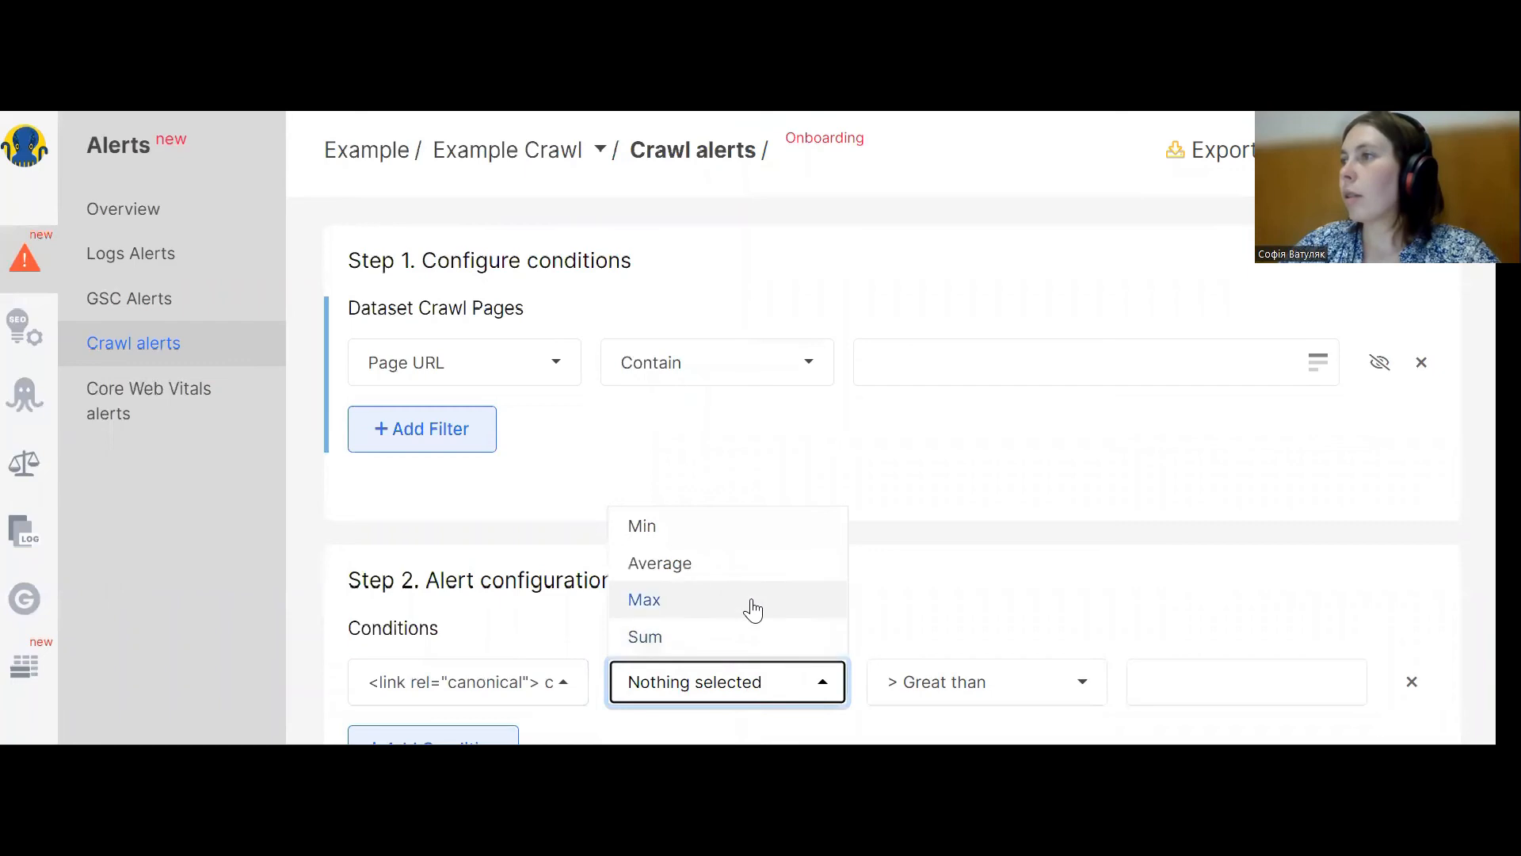
pyautogui.click(721, 570)
pyautogui.click(955, 682)
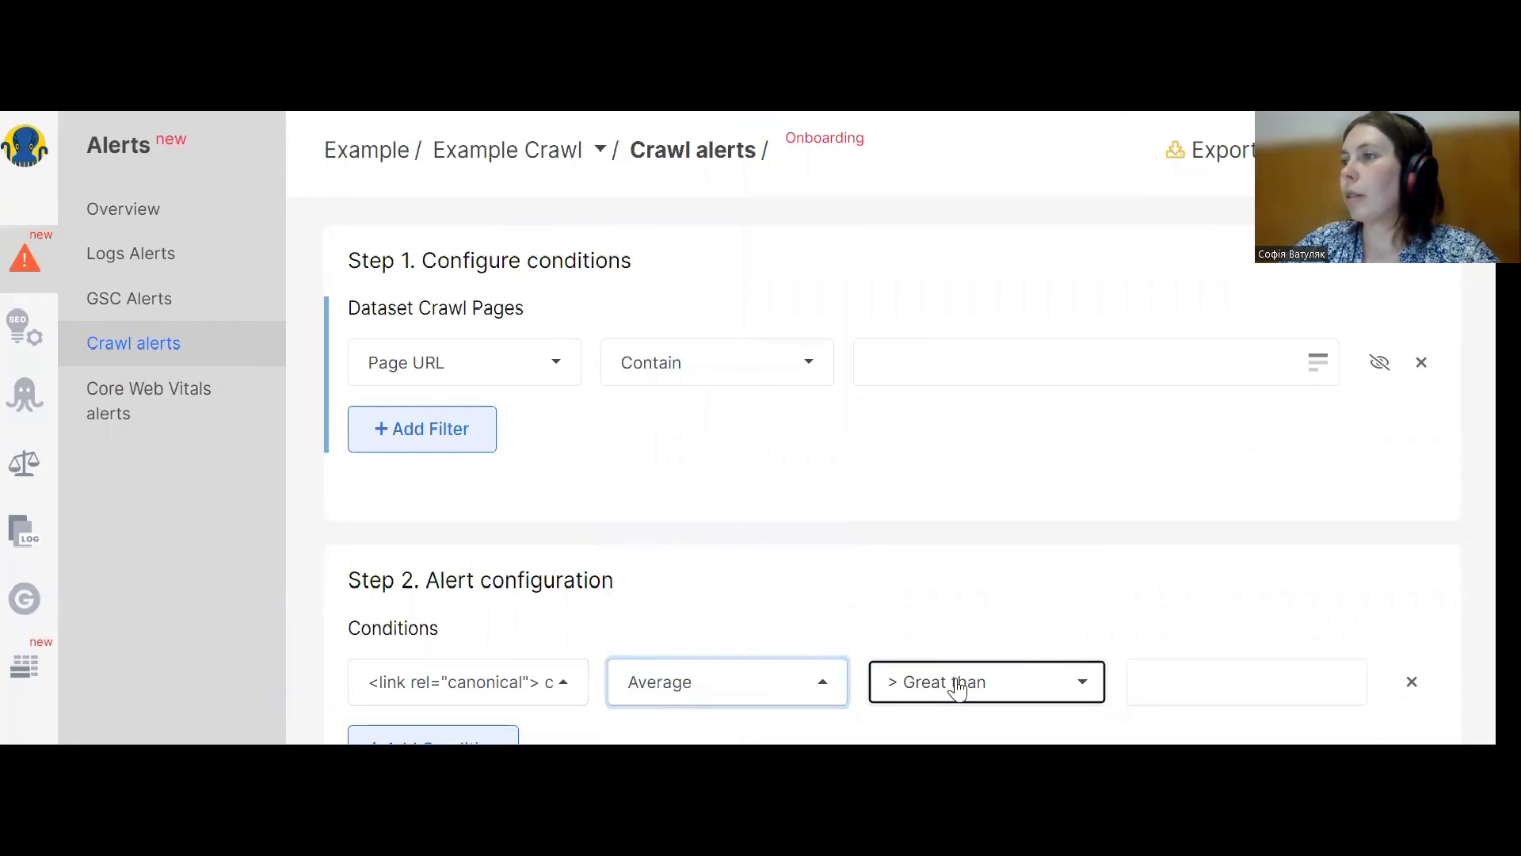
pyautogui.click(1173, 682)
pyautogui.write('1')
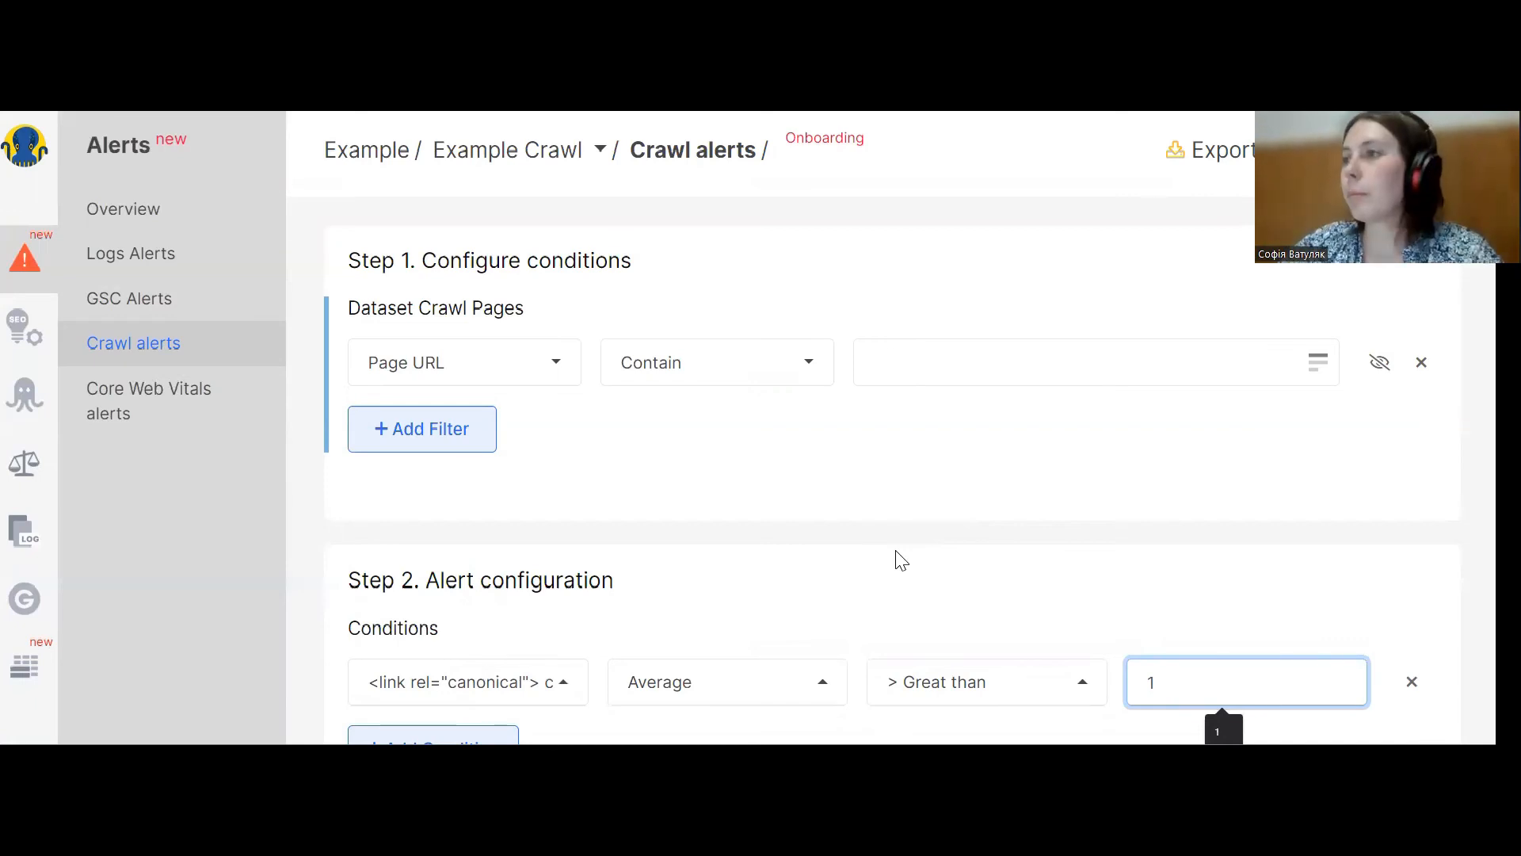
pyautogui.click(496, 686)
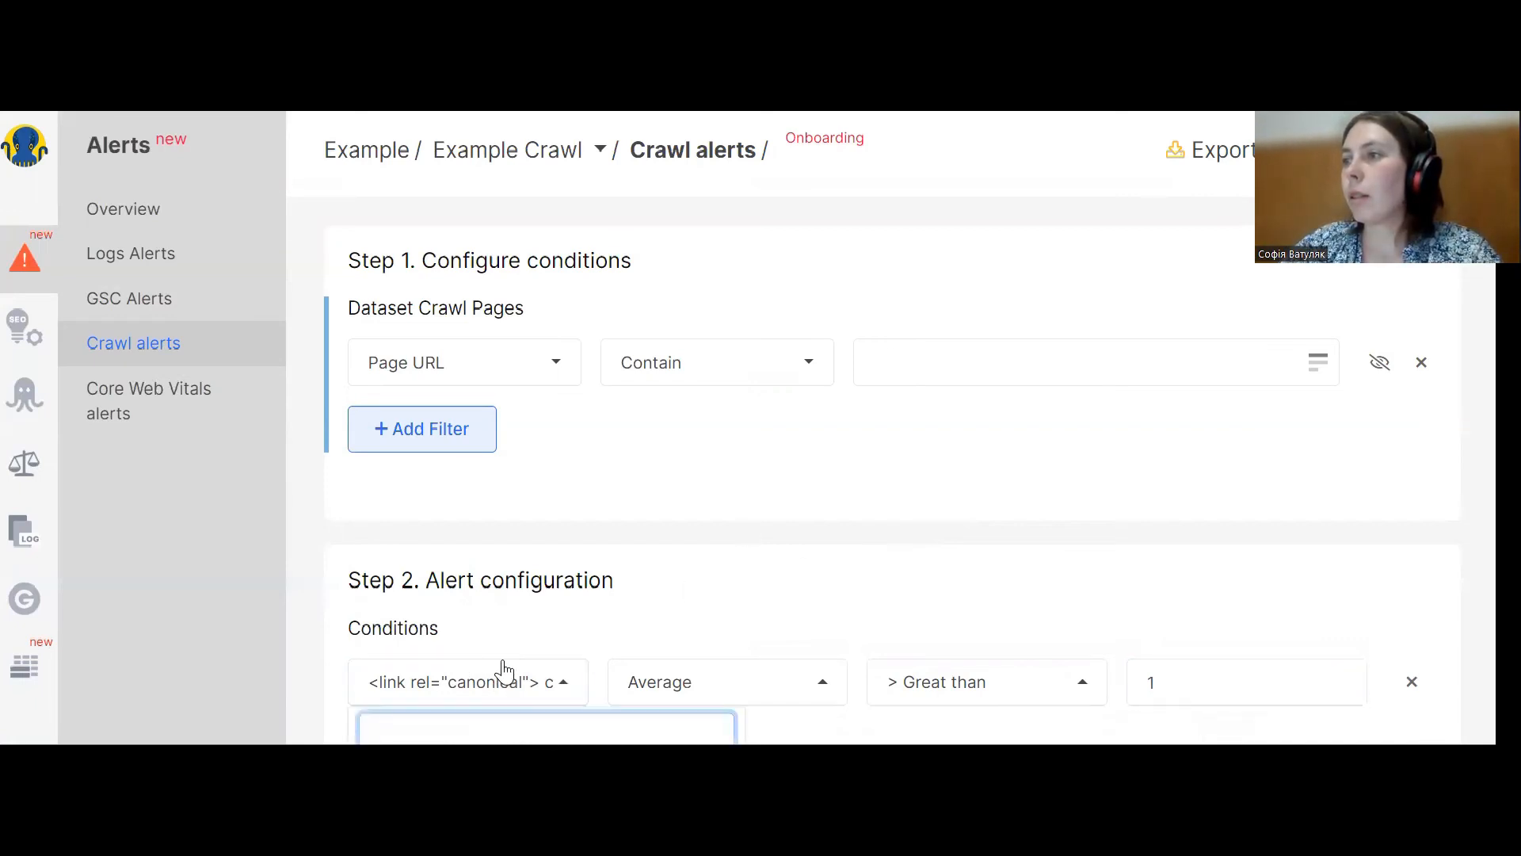
pyautogui.scroll(-2, 503, 670)
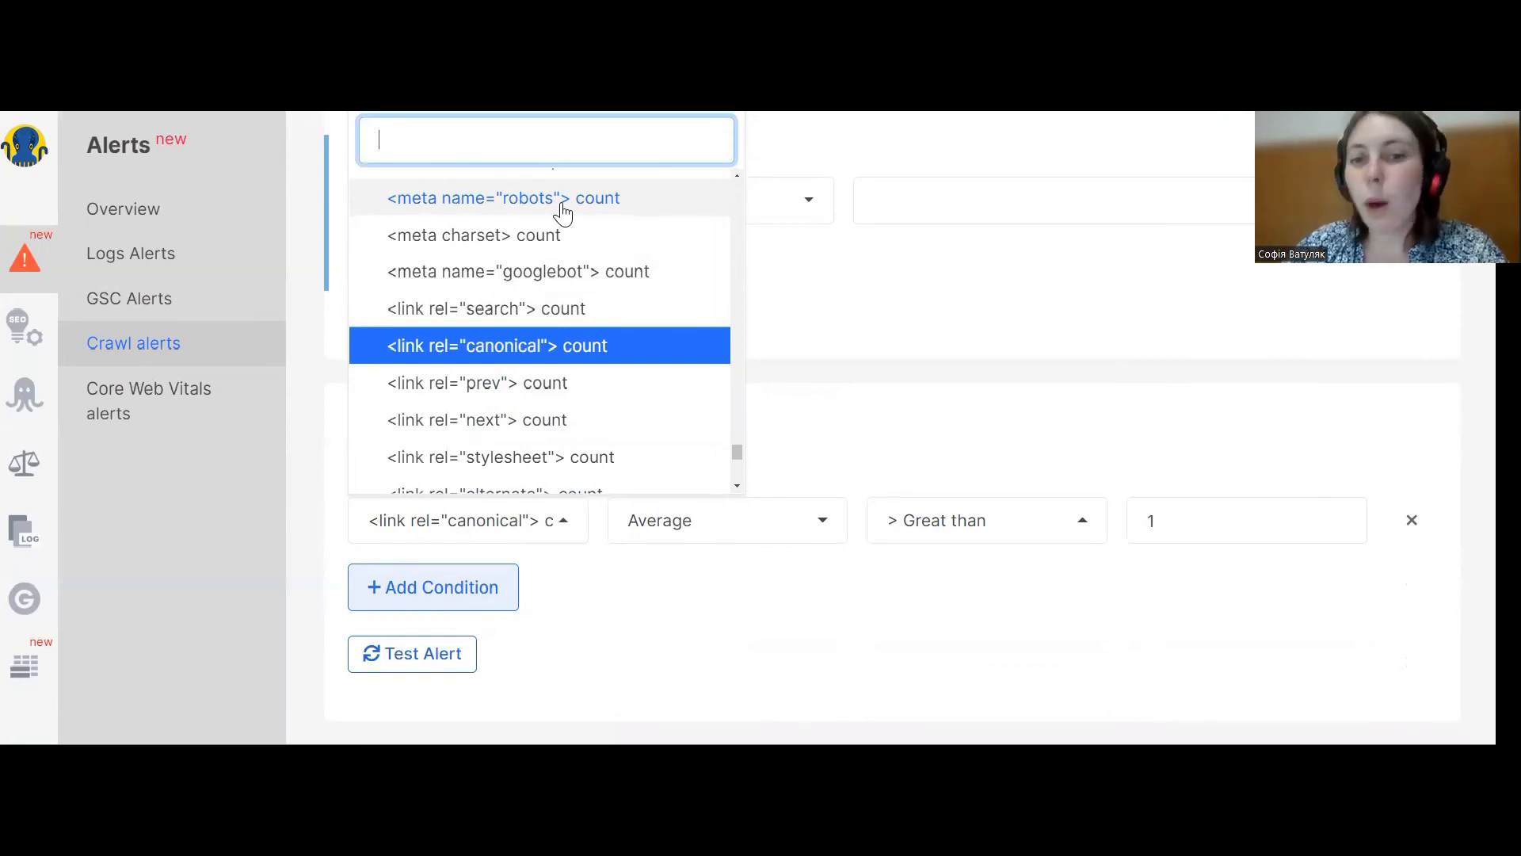
pyautogui.click(182, 342)
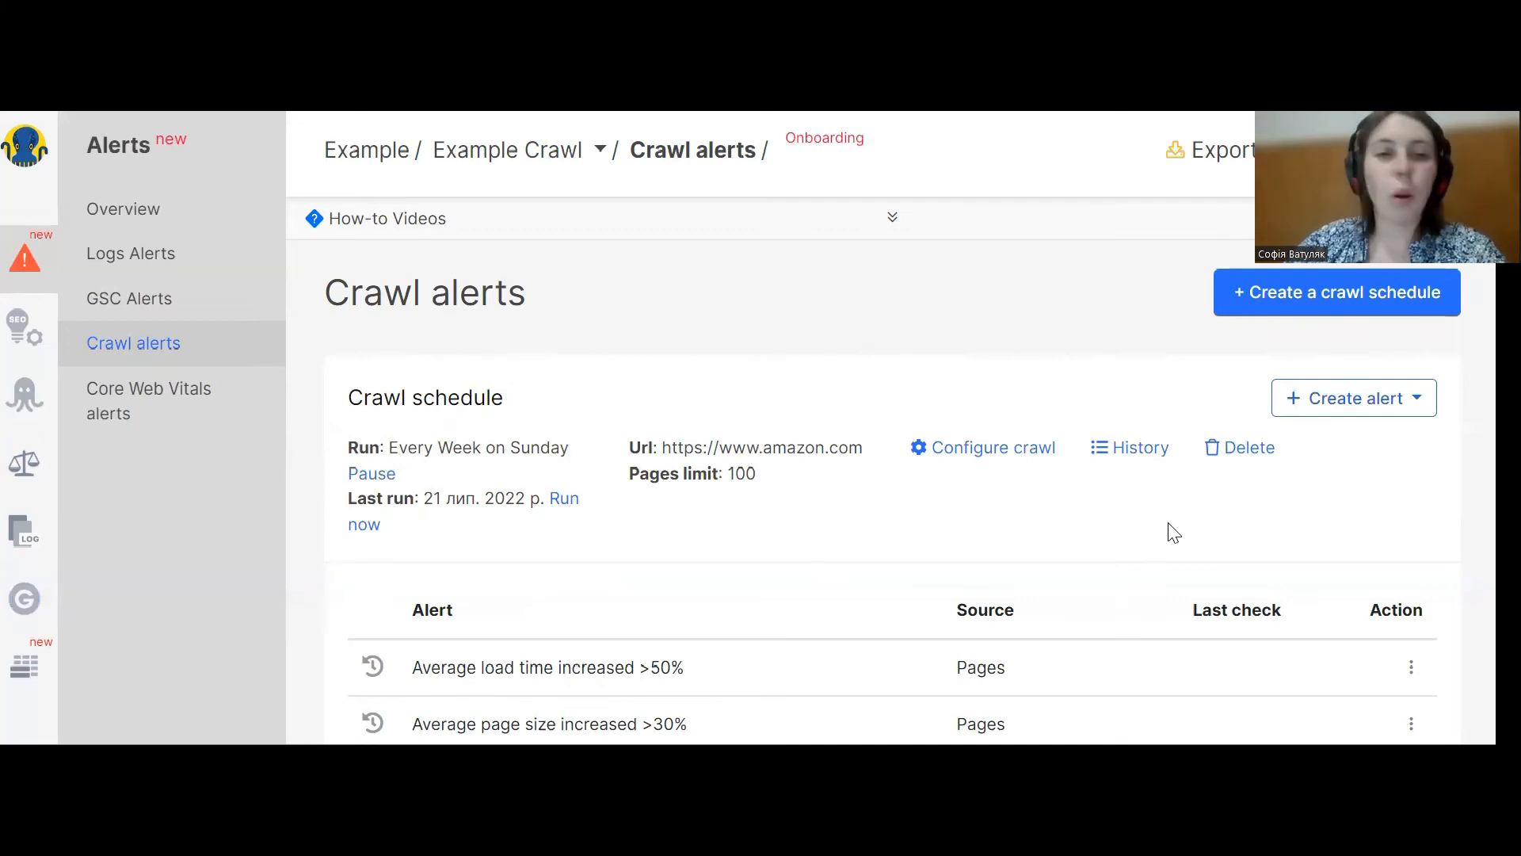
# Start another Pages alert and add a filter on Canonical Target Status Code.
pyautogui.click(1360, 398)
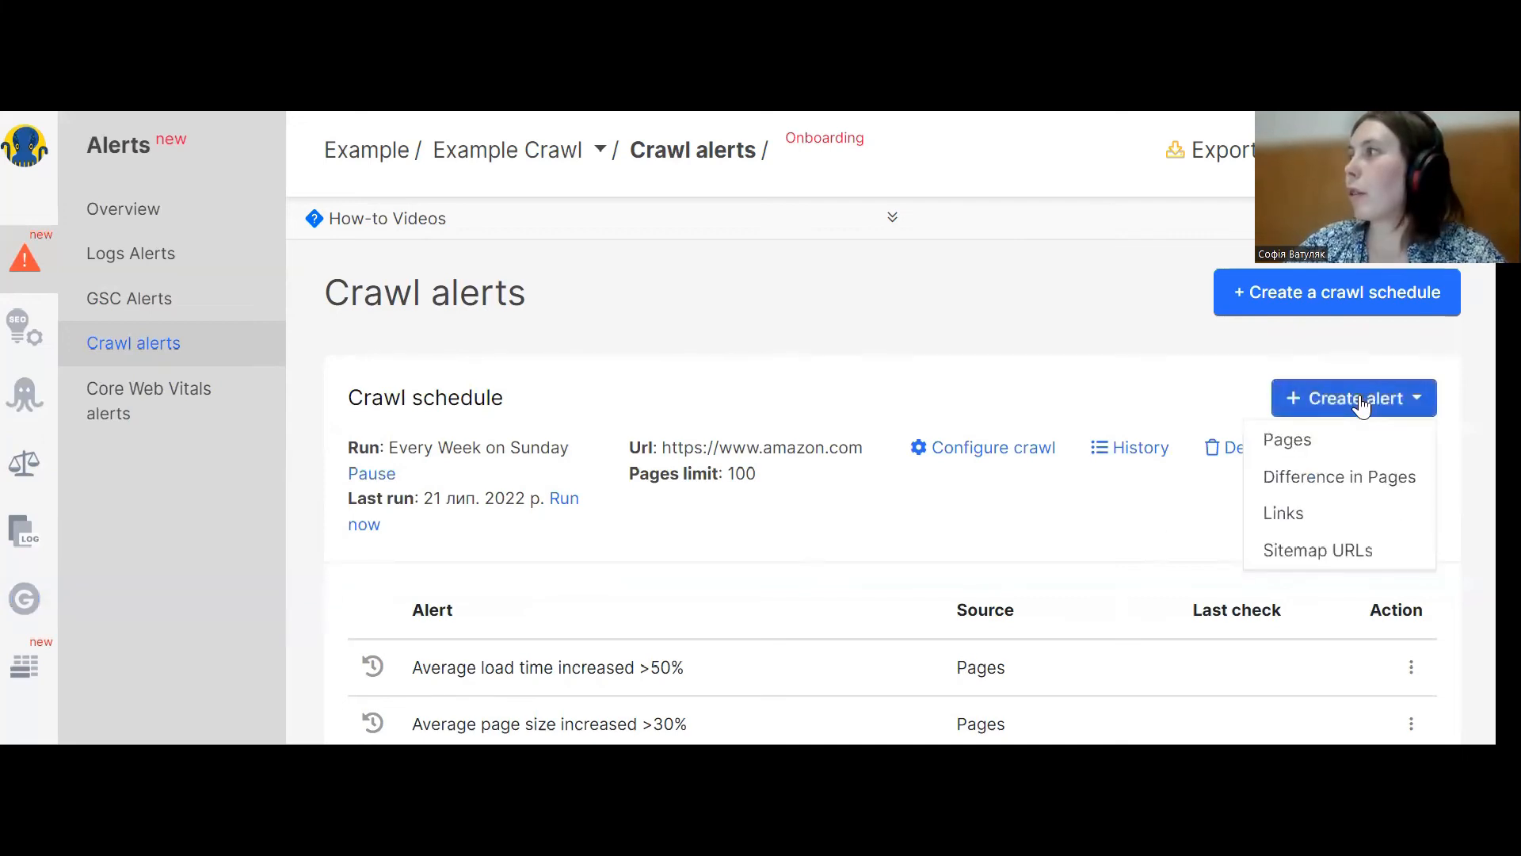
pyautogui.click(1325, 442)
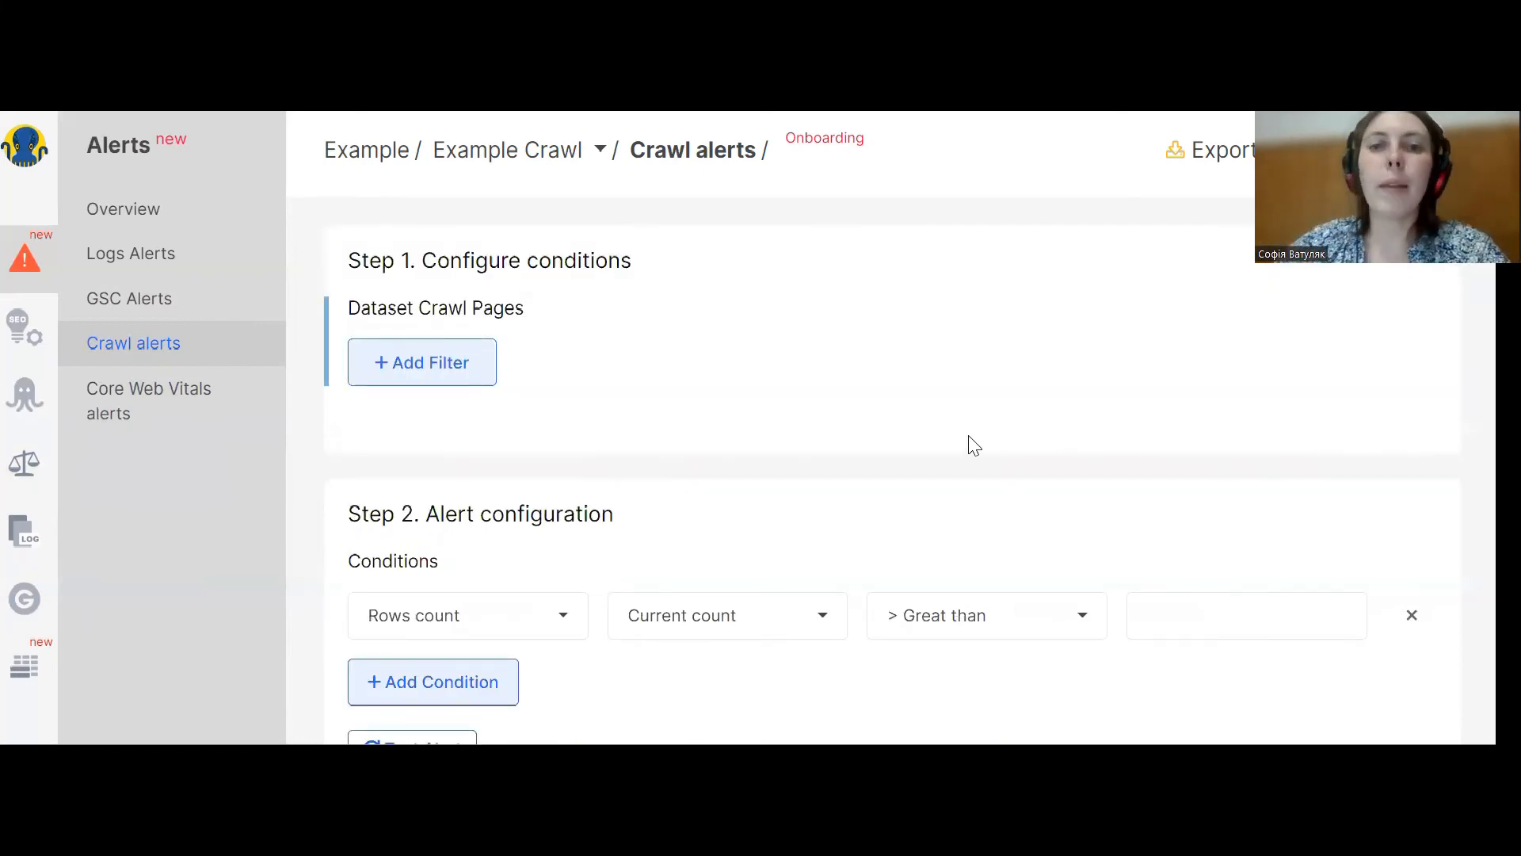
pyautogui.click(448, 366)
pyautogui.click(449, 366)
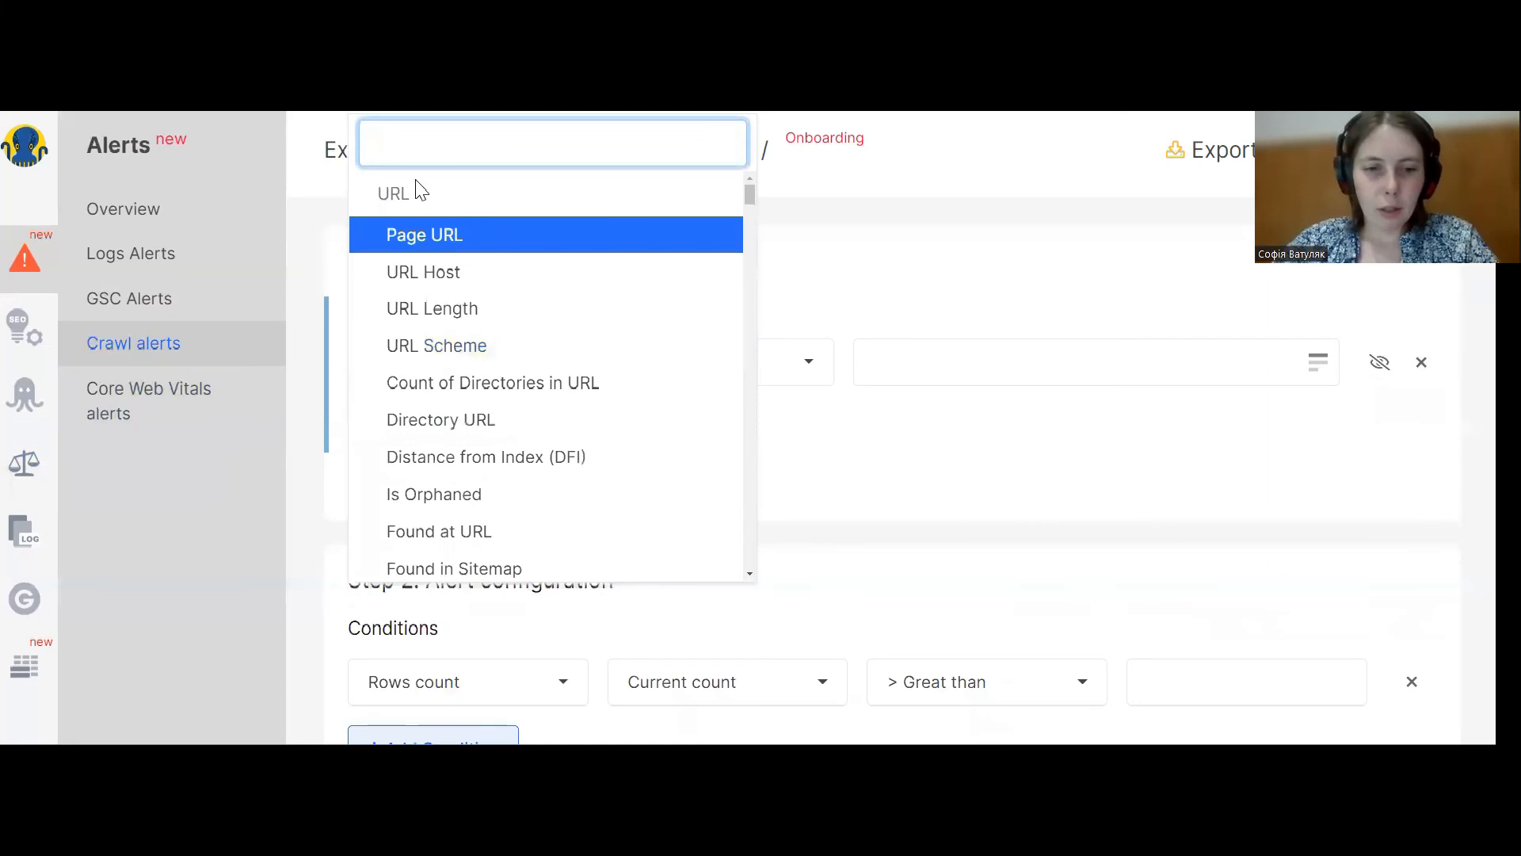
pyautogui.write('can')
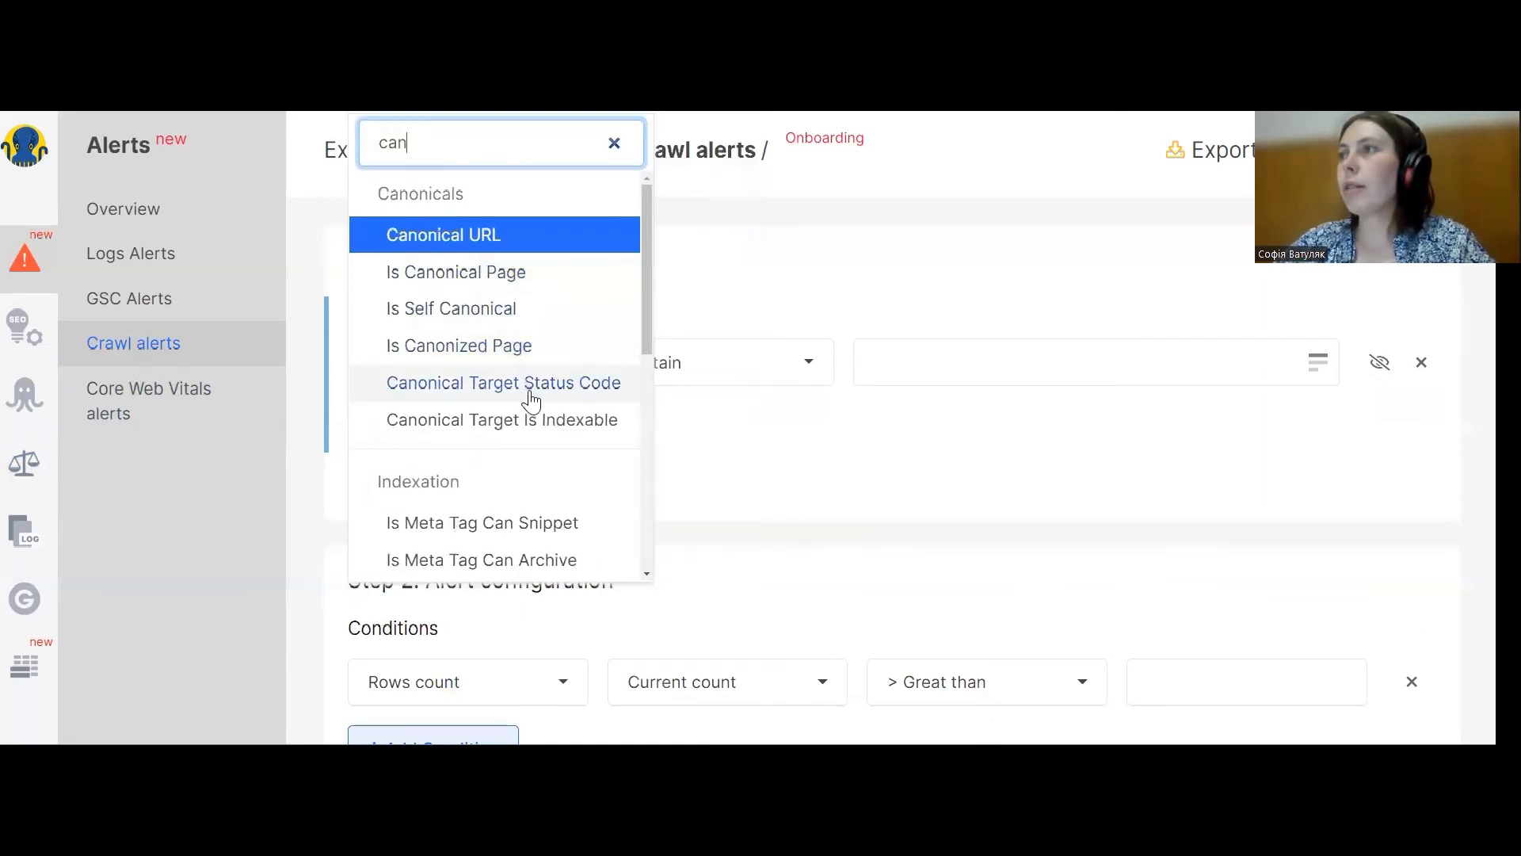
pyautogui.click(526, 388)
# Set the canonical status filter to != Not Equal 200.
pyautogui.click(675, 373)
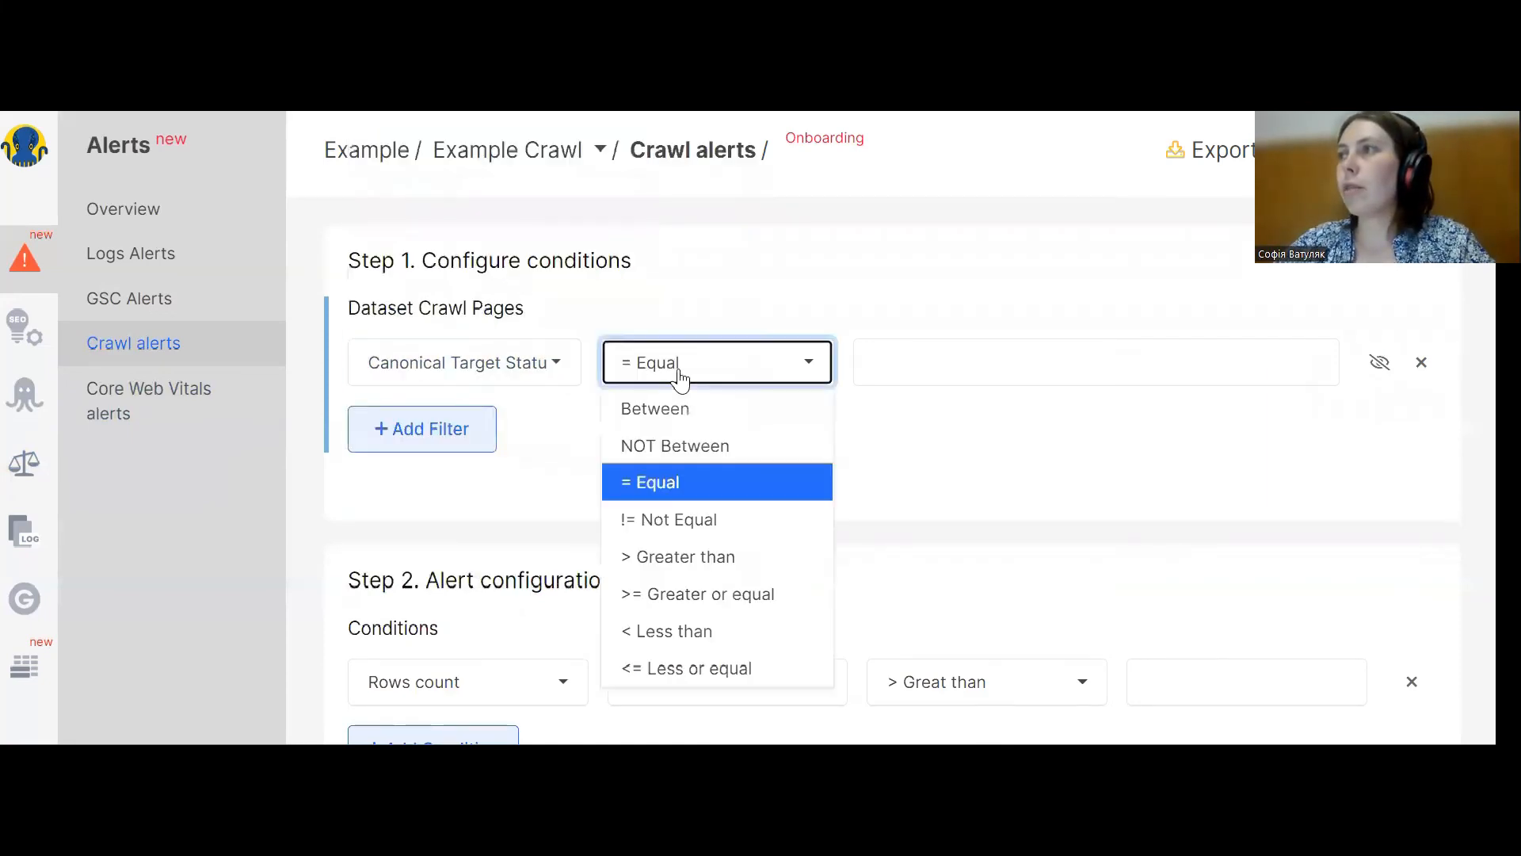
pyautogui.click(685, 519)
pyautogui.click(903, 362)
pyautogui.write('200')
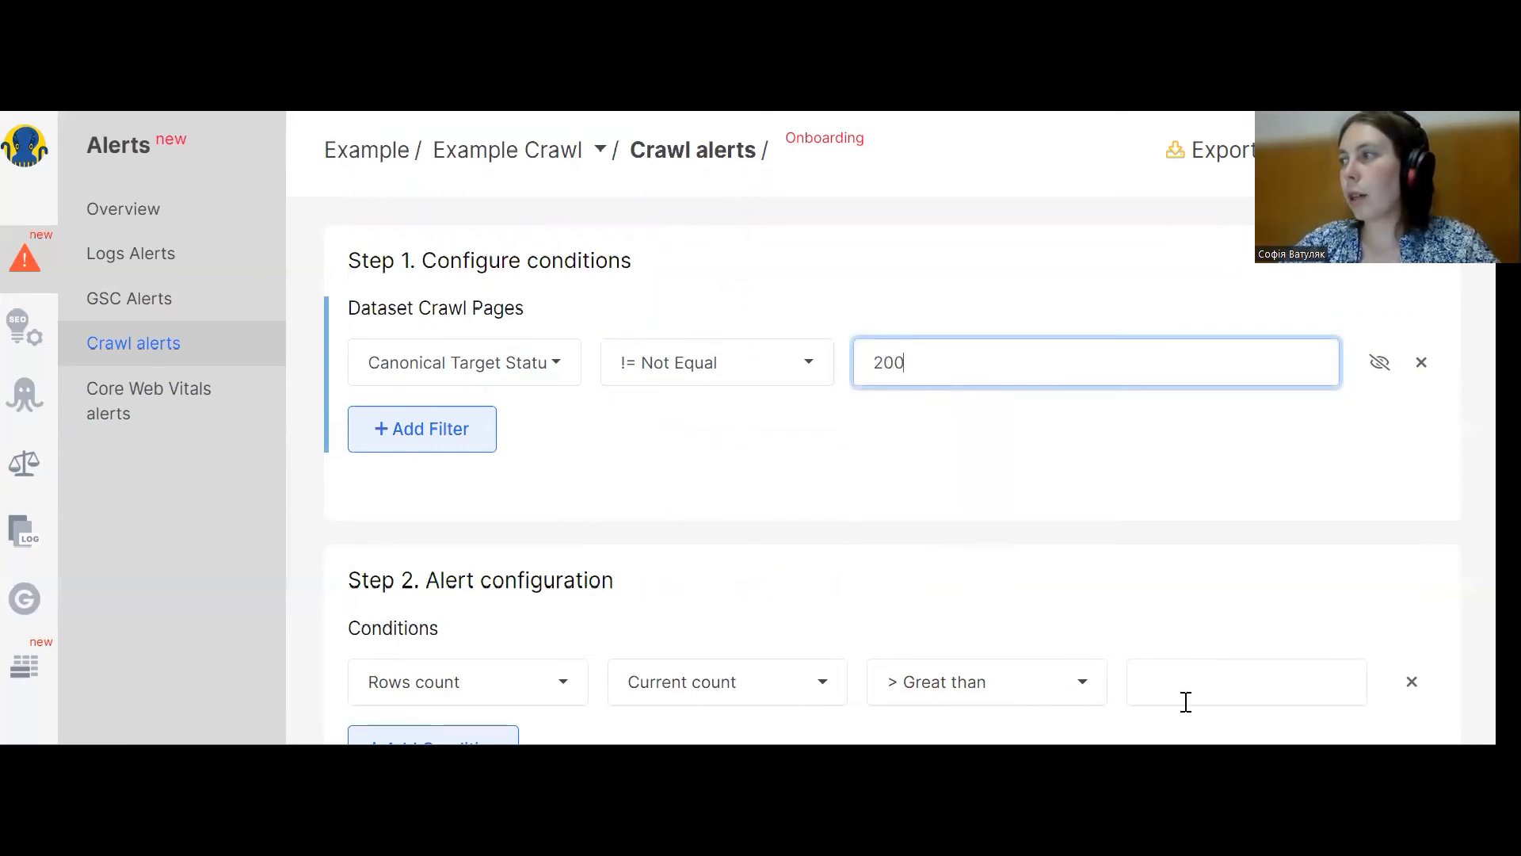
# Set the Rows count condition to Great than 0 and leave the alert editor.
pyautogui.click(1198, 673)
pyautogui.write('0')
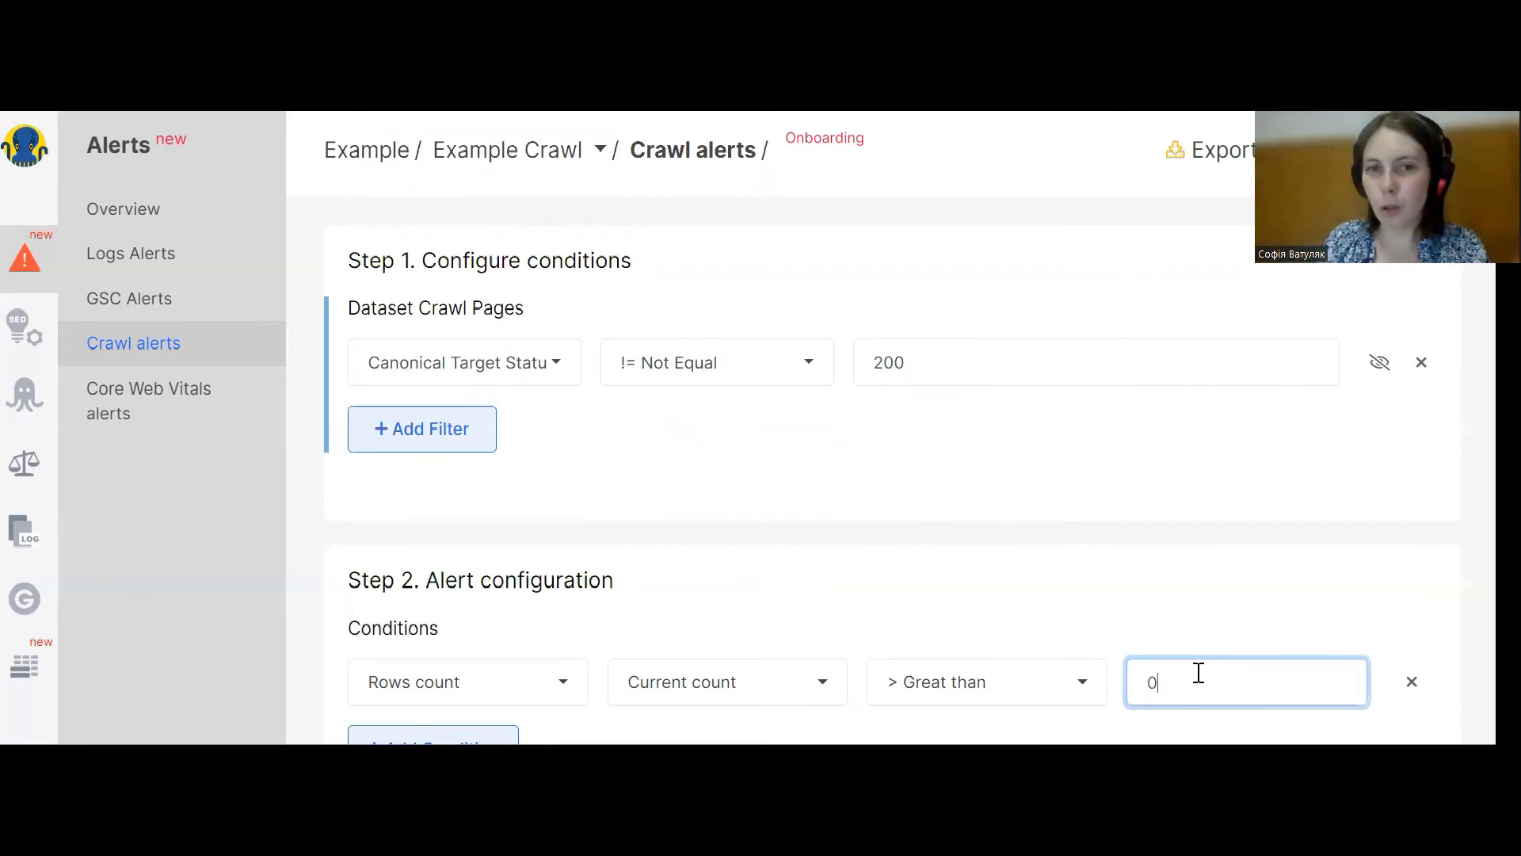
pyautogui.click(191, 348)
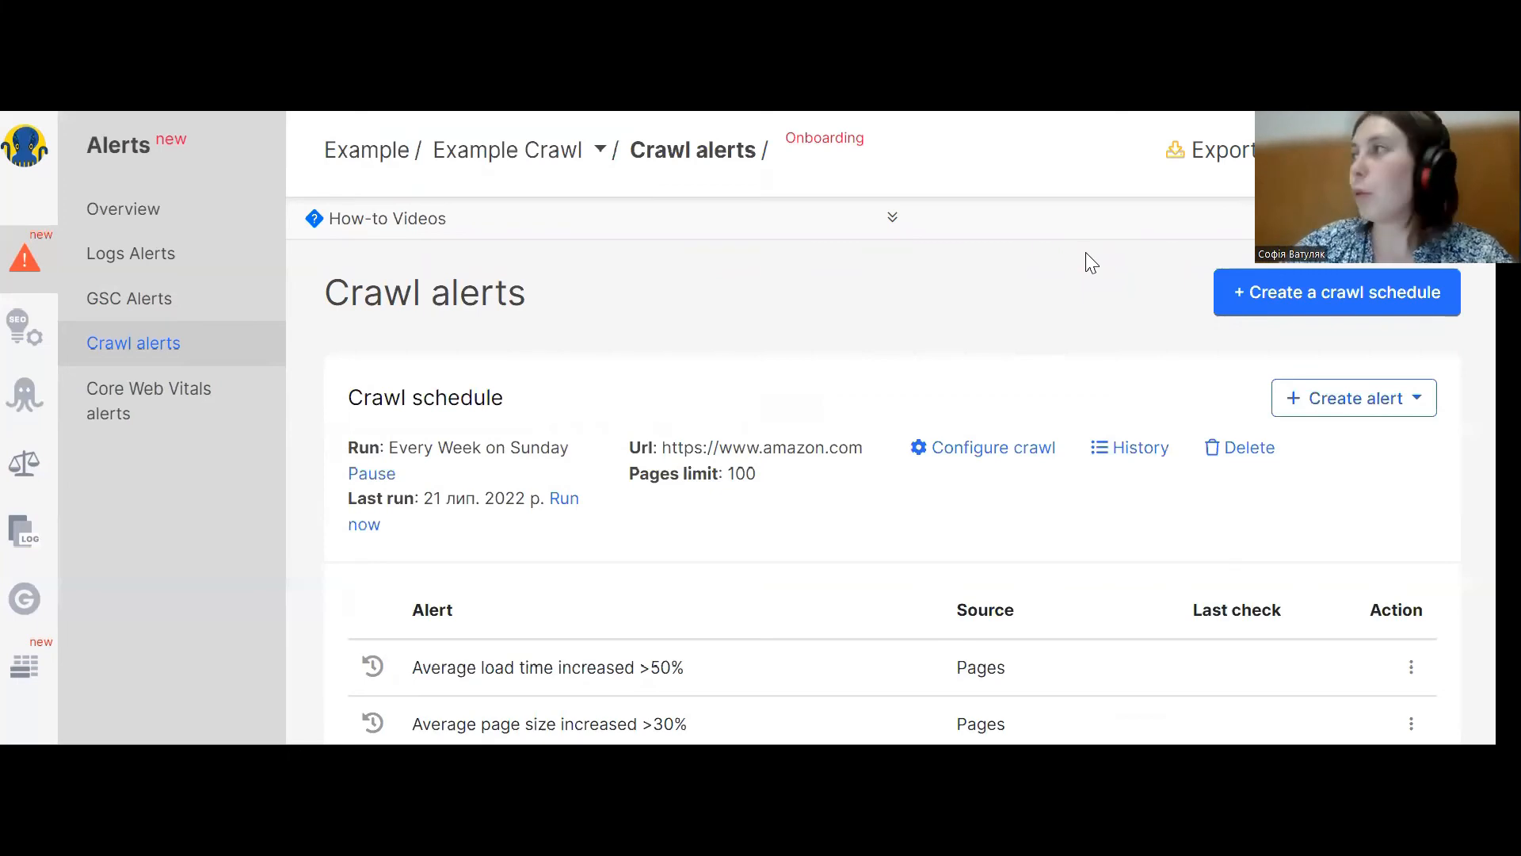
# Start a new Pages crawl alert and add a filter on Hreflang has non 200 urls.
pyautogui.click(1361, 405)
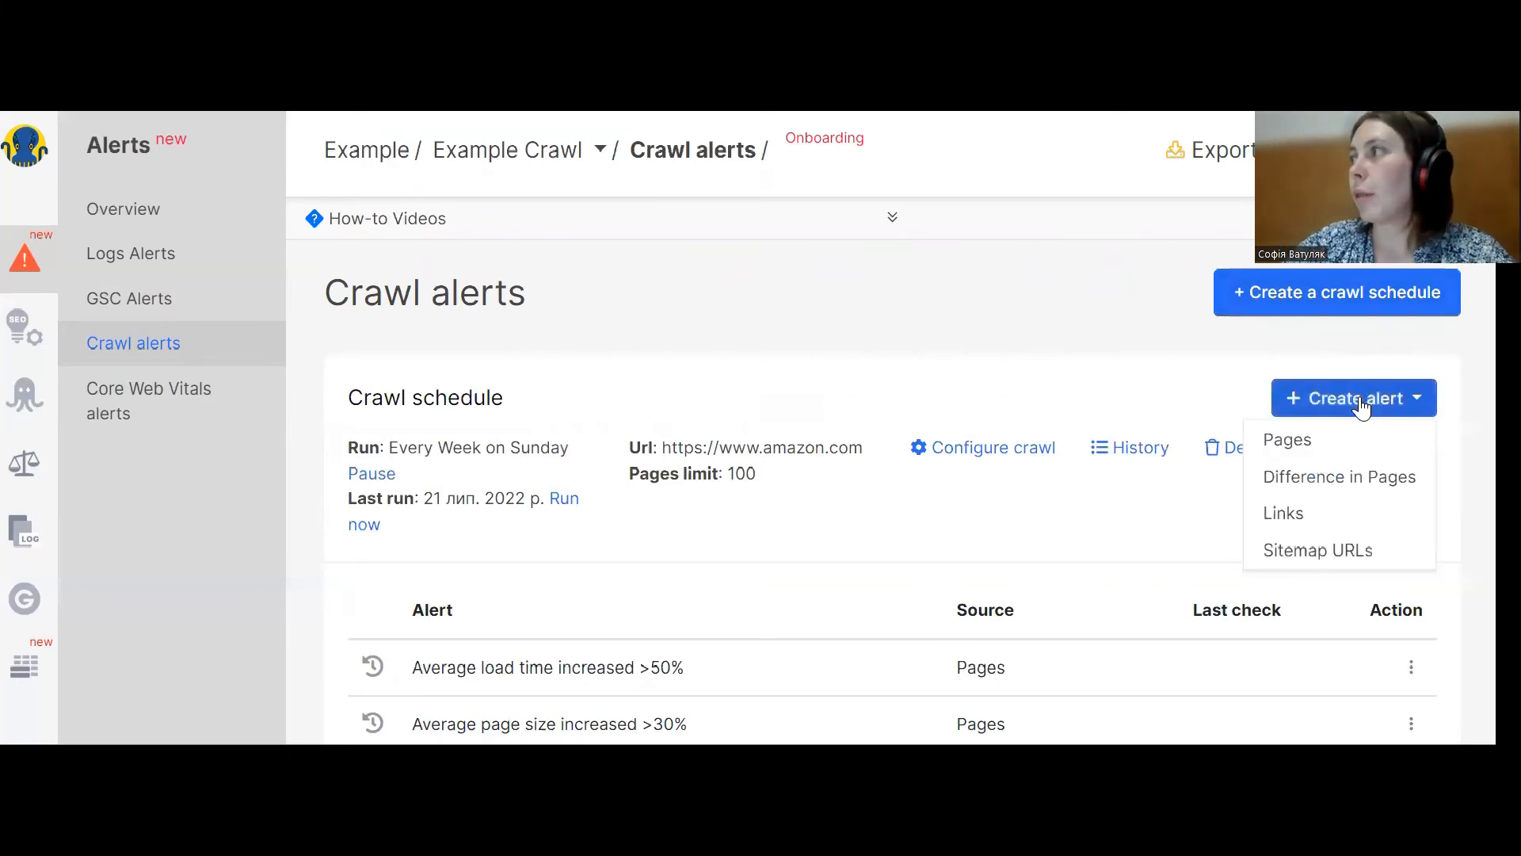
pyautogui.click(1326, 449)
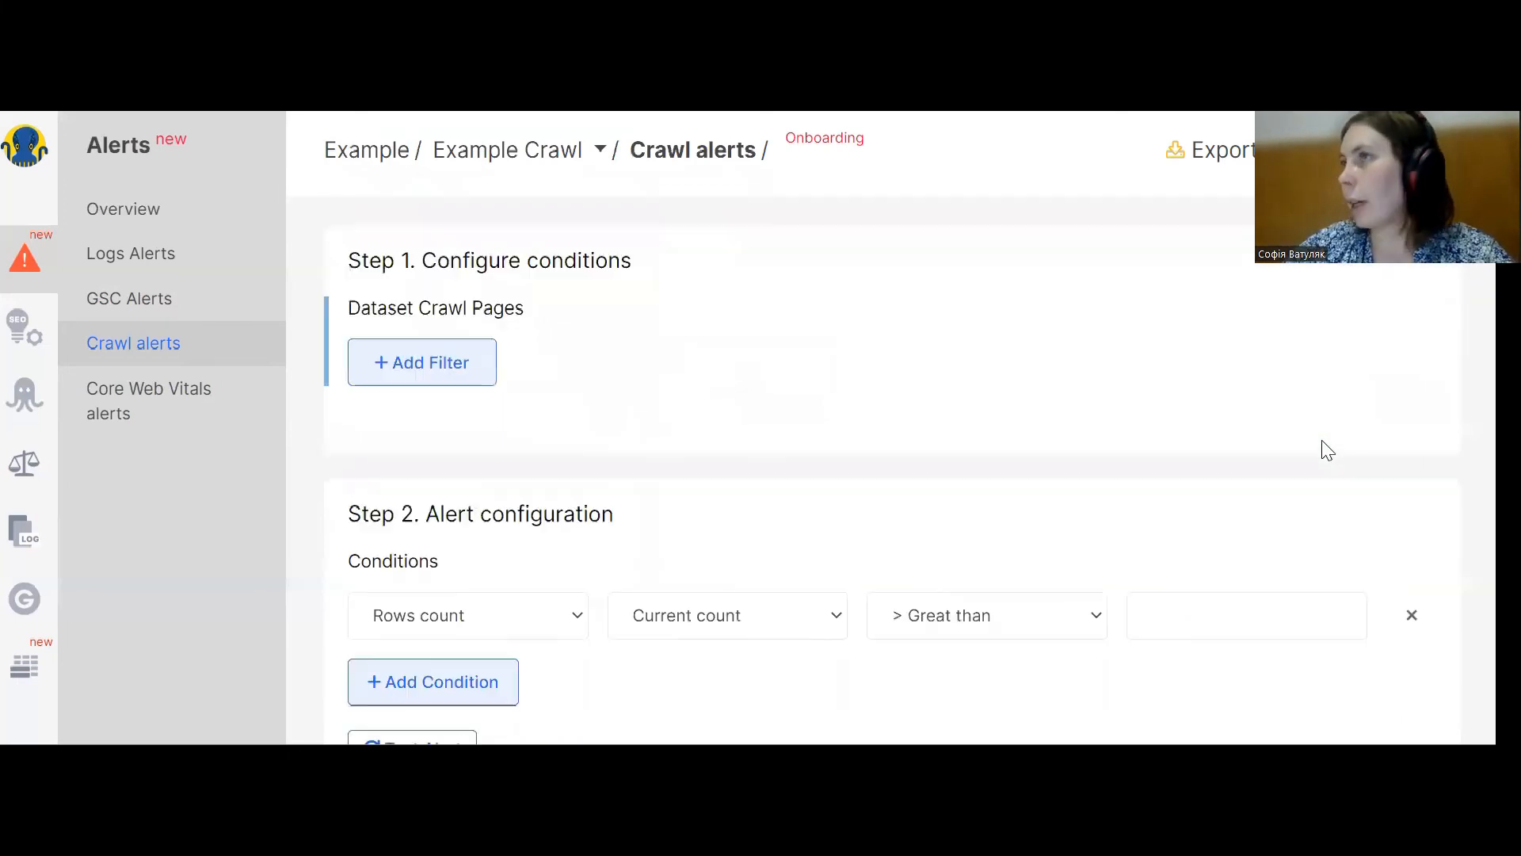
pyautogui.click(407, 354)
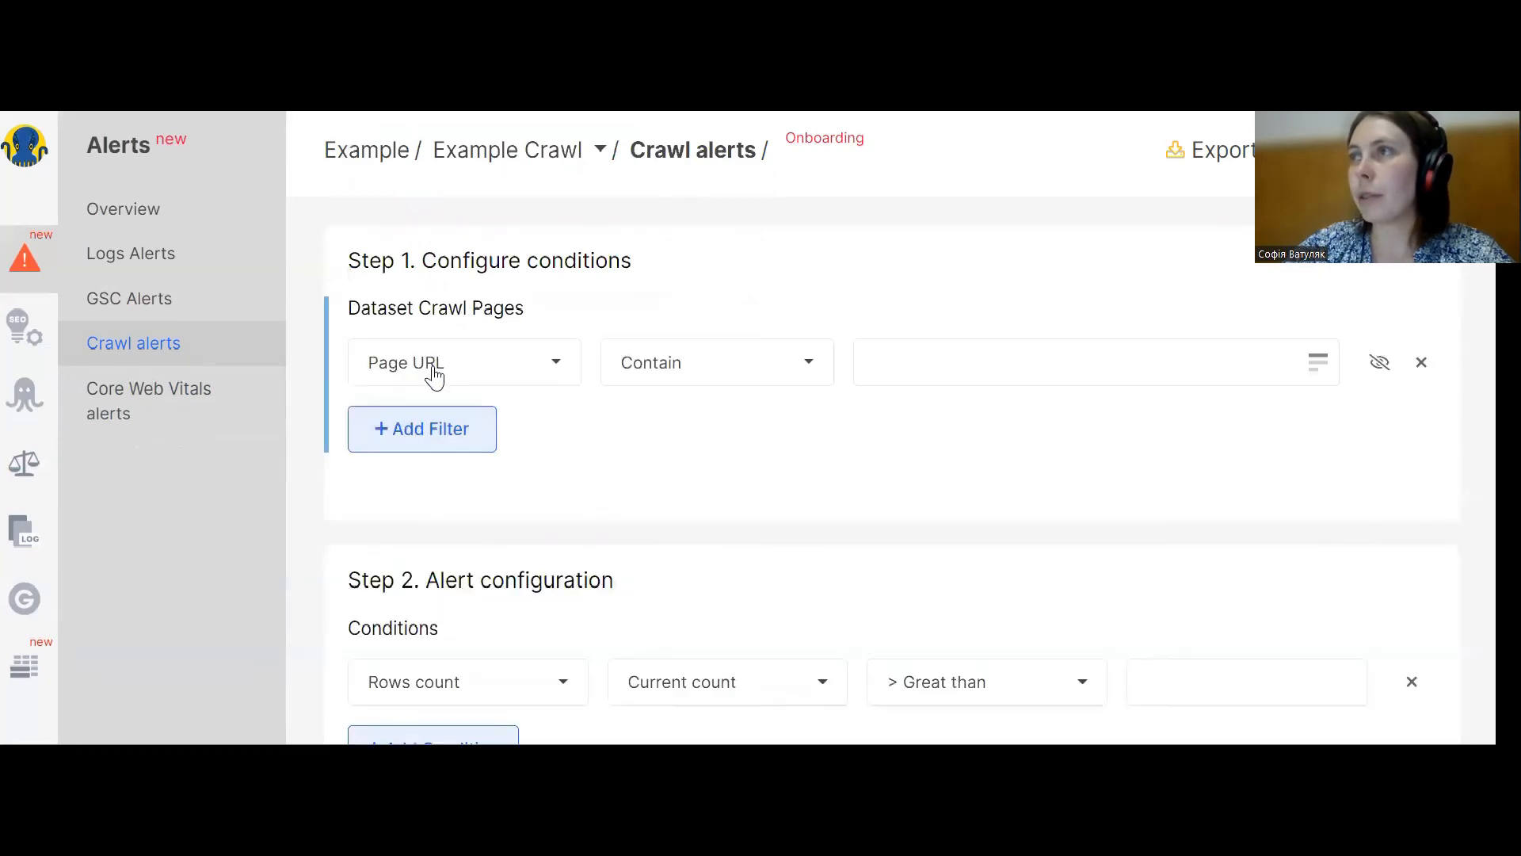
pyautogui.click(424, 362)
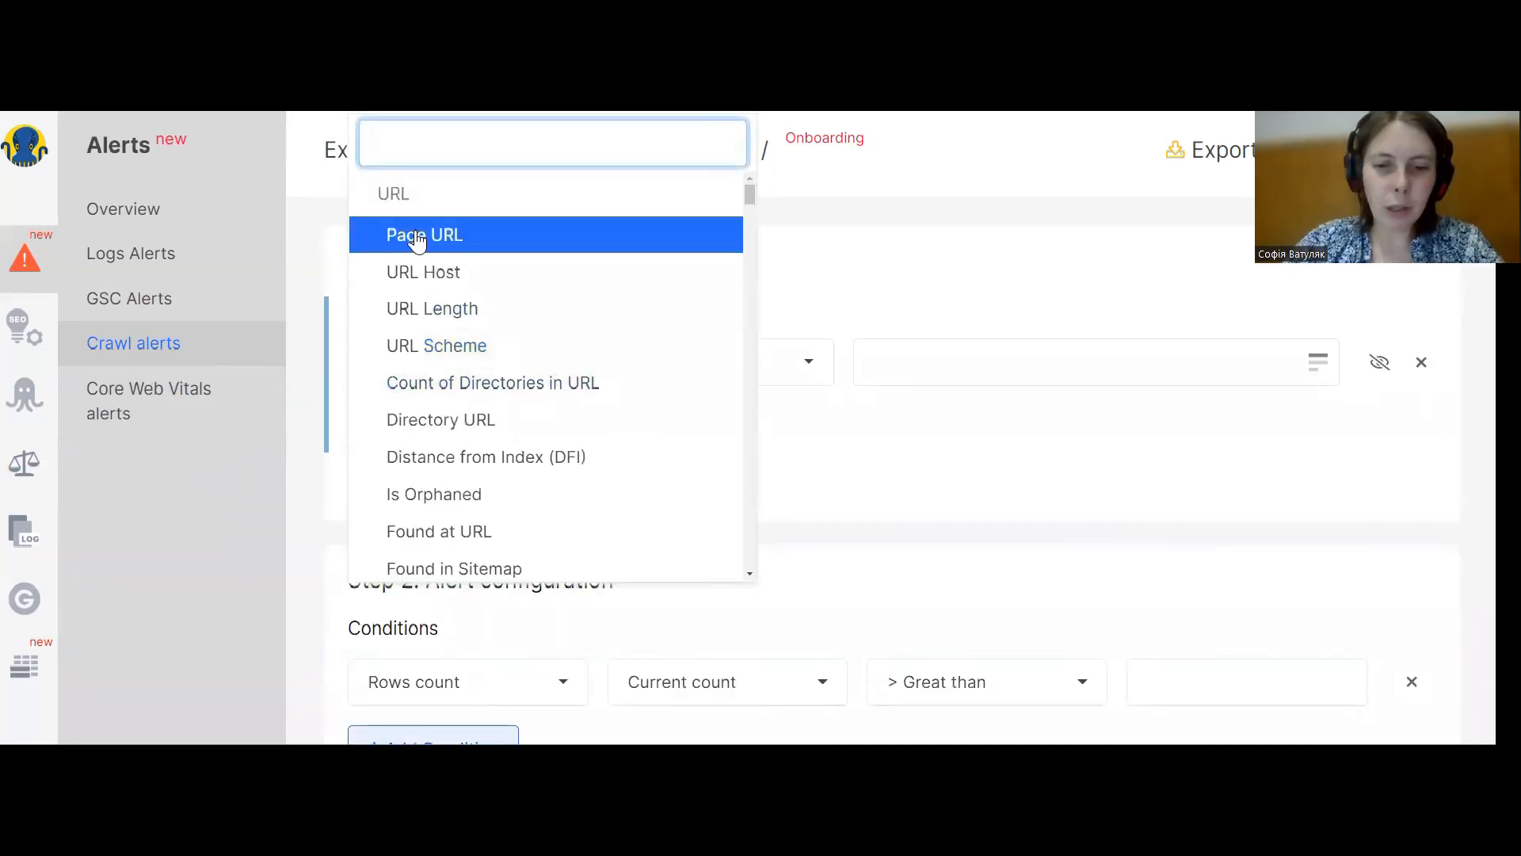
pyautogui.write('href')
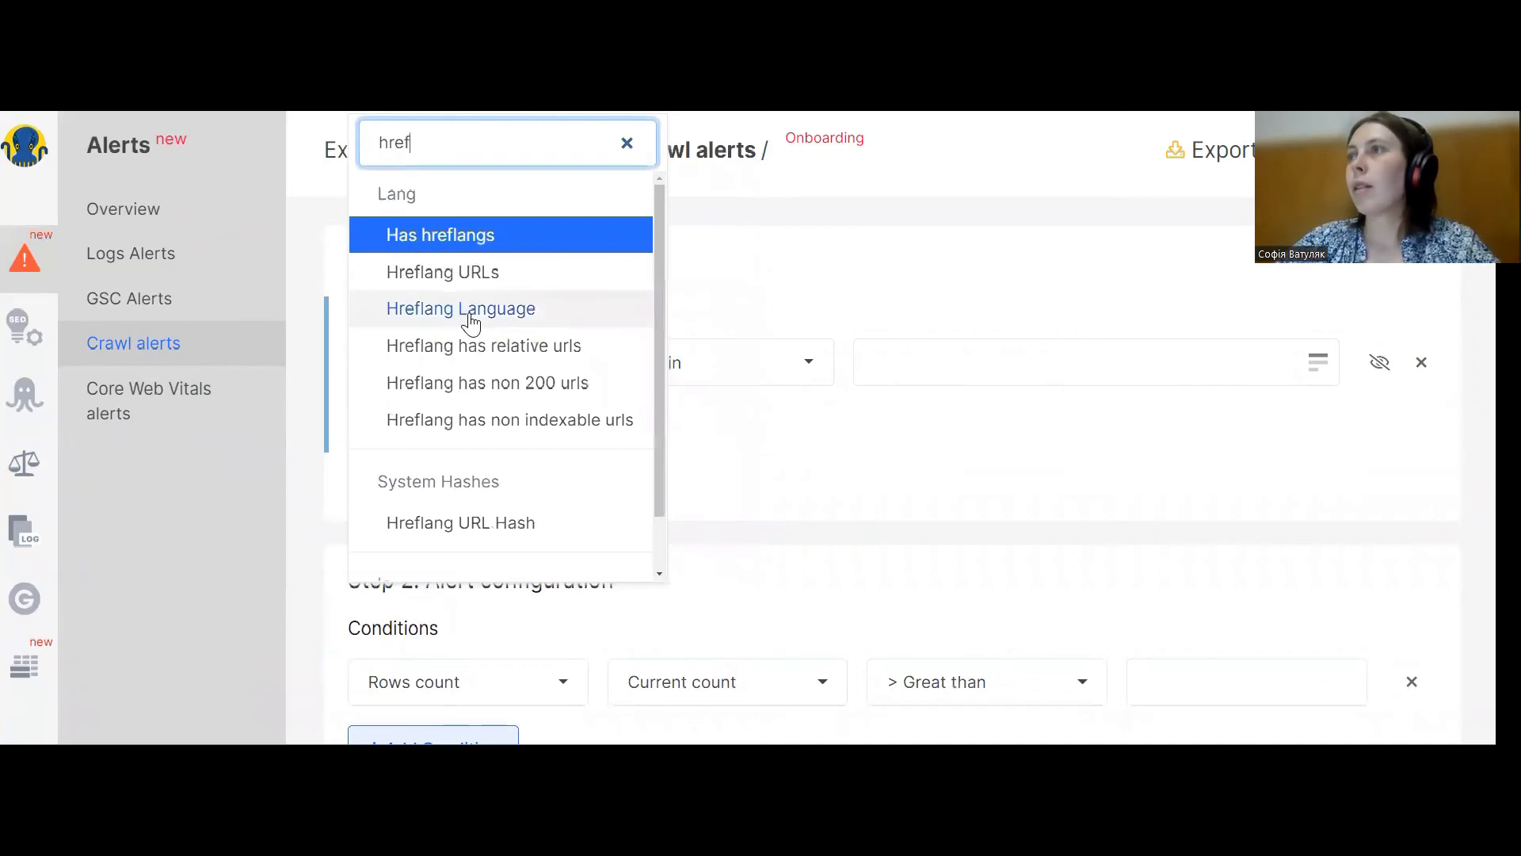
pyautogui.click(502, 387)
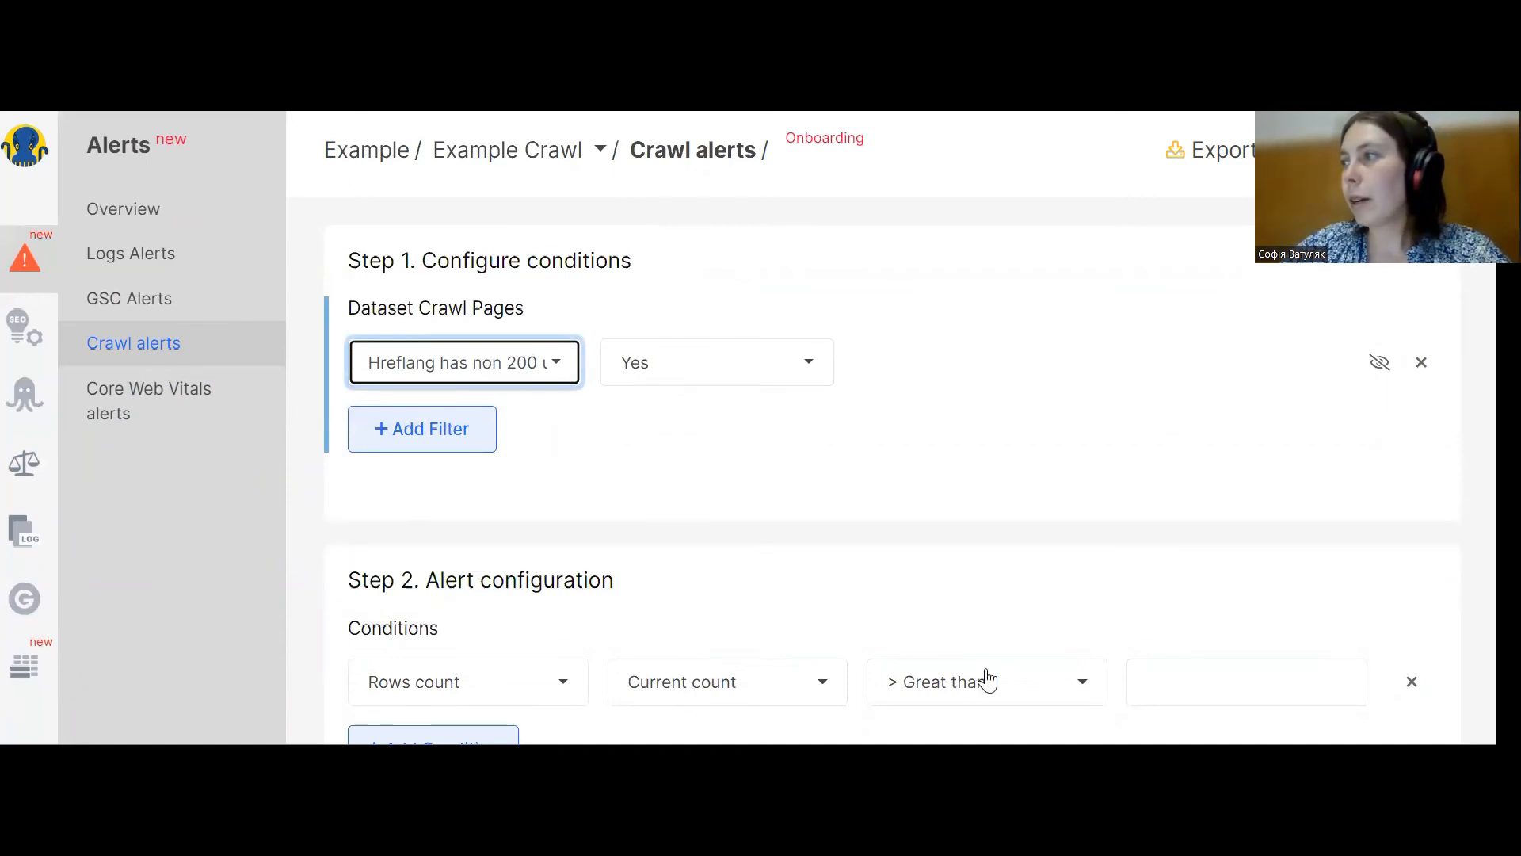
# Enter 0 as the Rows count Great than threshold and return to the crawl alerts list without saving.
pyautogui.click(1212, 678)
pyautogui.write('0')
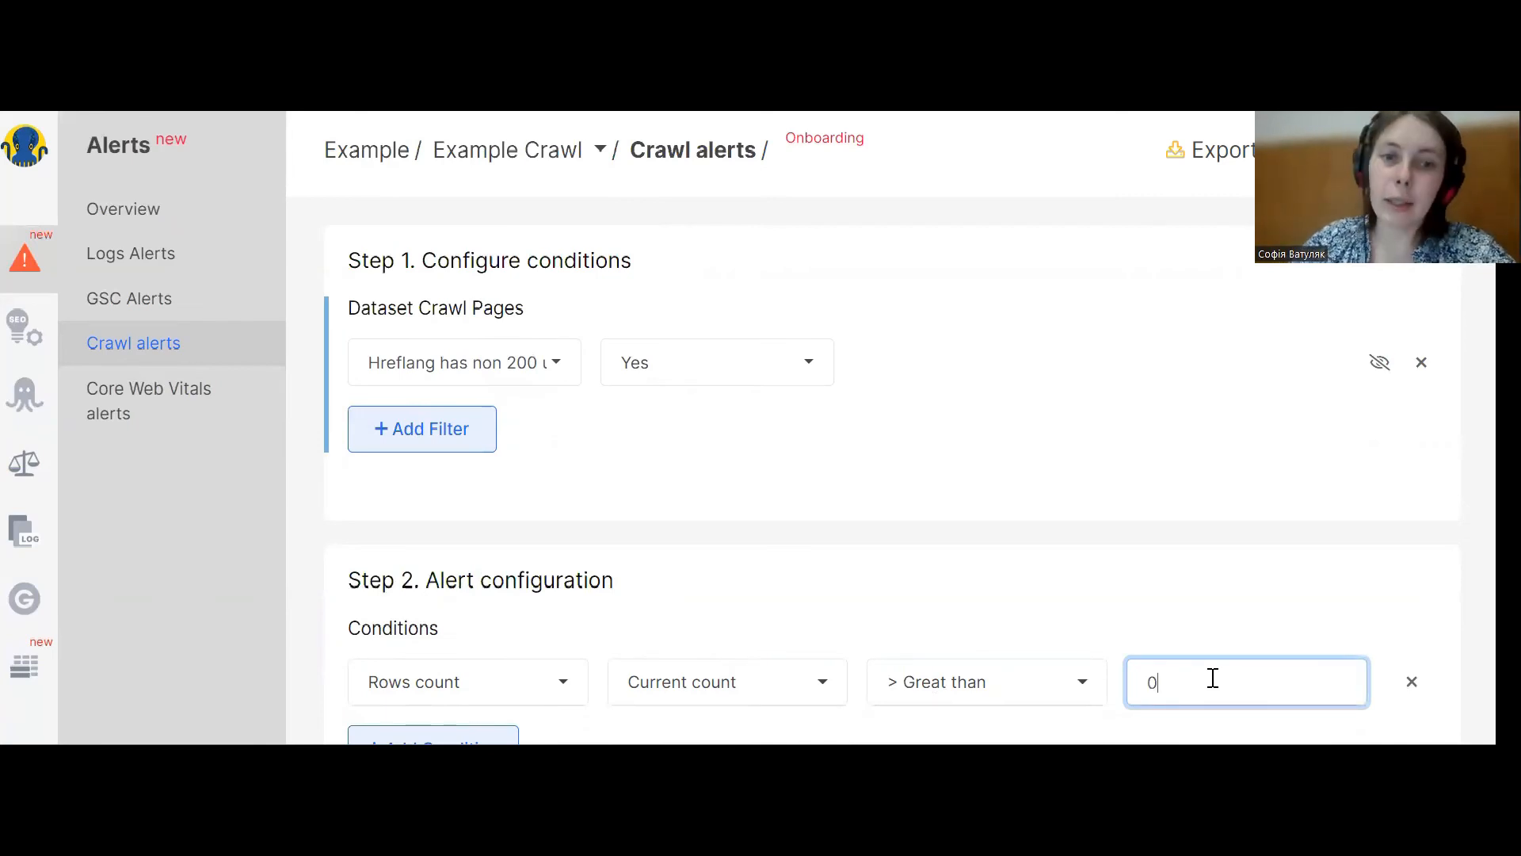
pyautogui.click(464, 361)
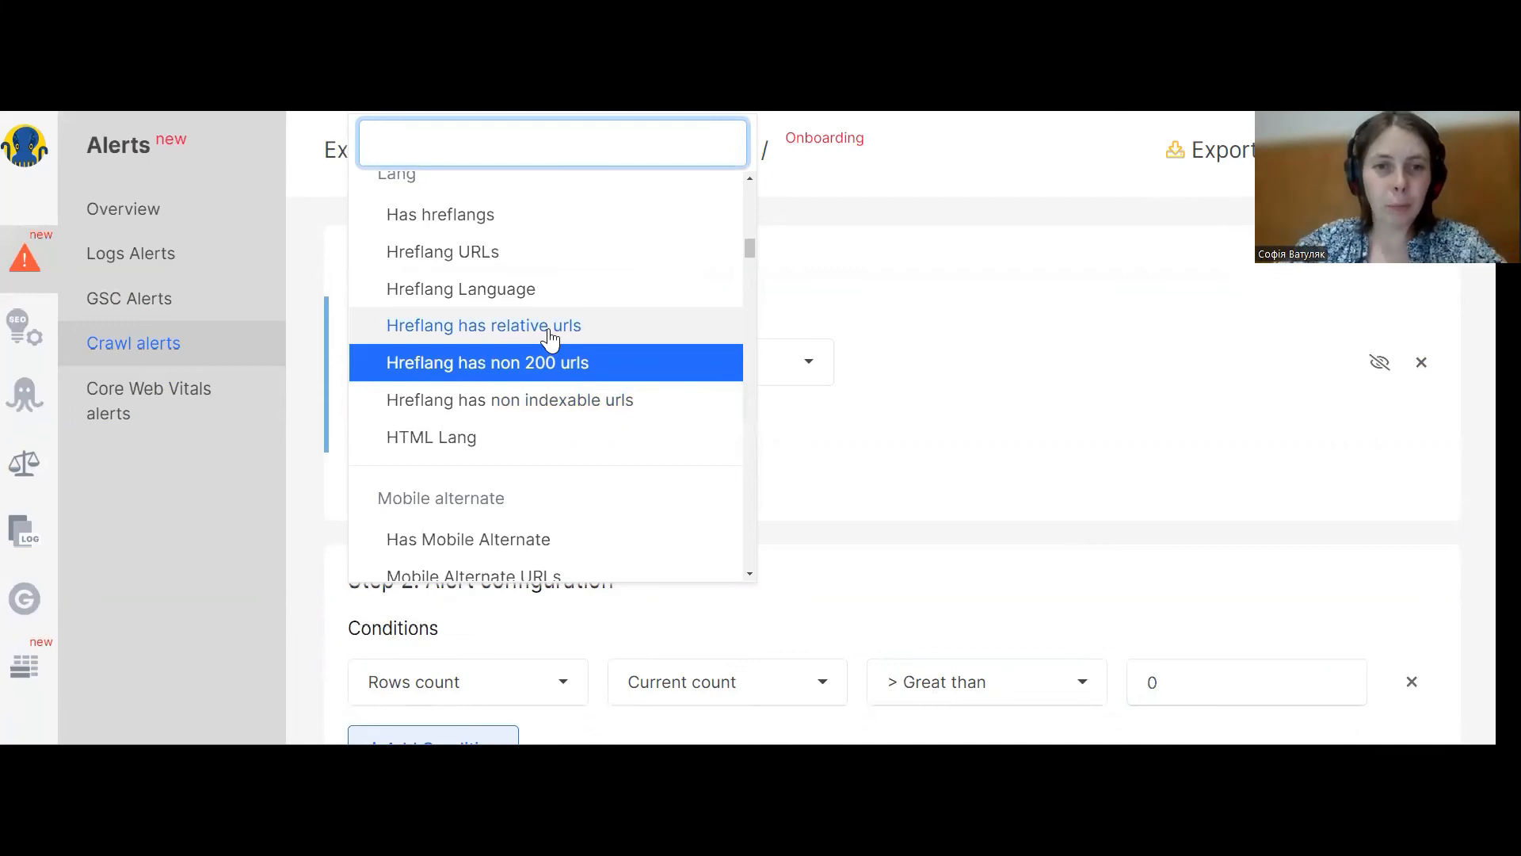
pyautogui.click(169, 345)
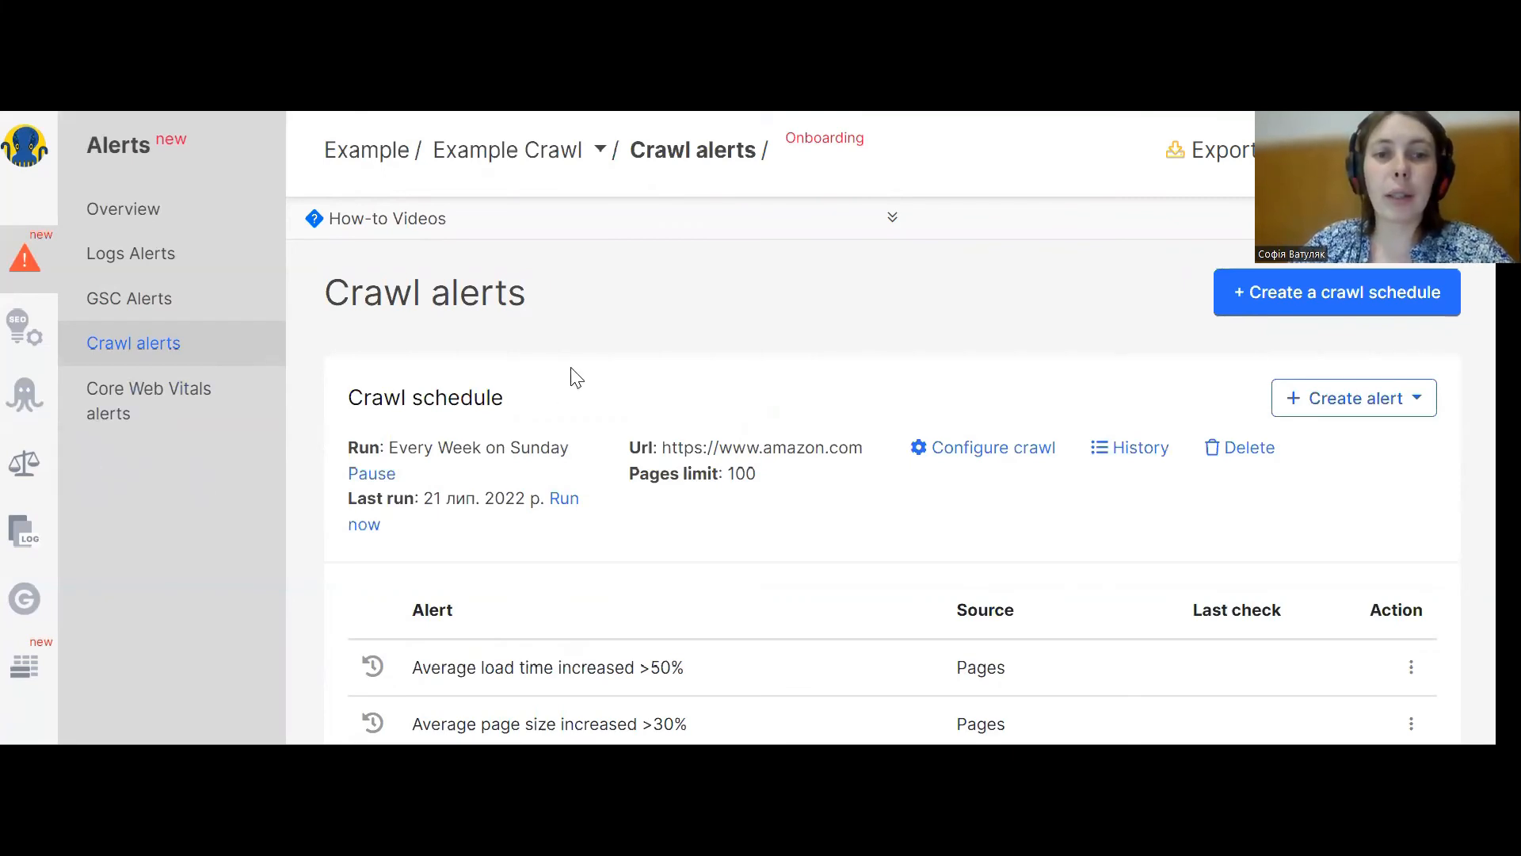
# Start another Pages crawl alert and add a filter on Redirect Target Status Code.
pyautogui.click(1319, 399)
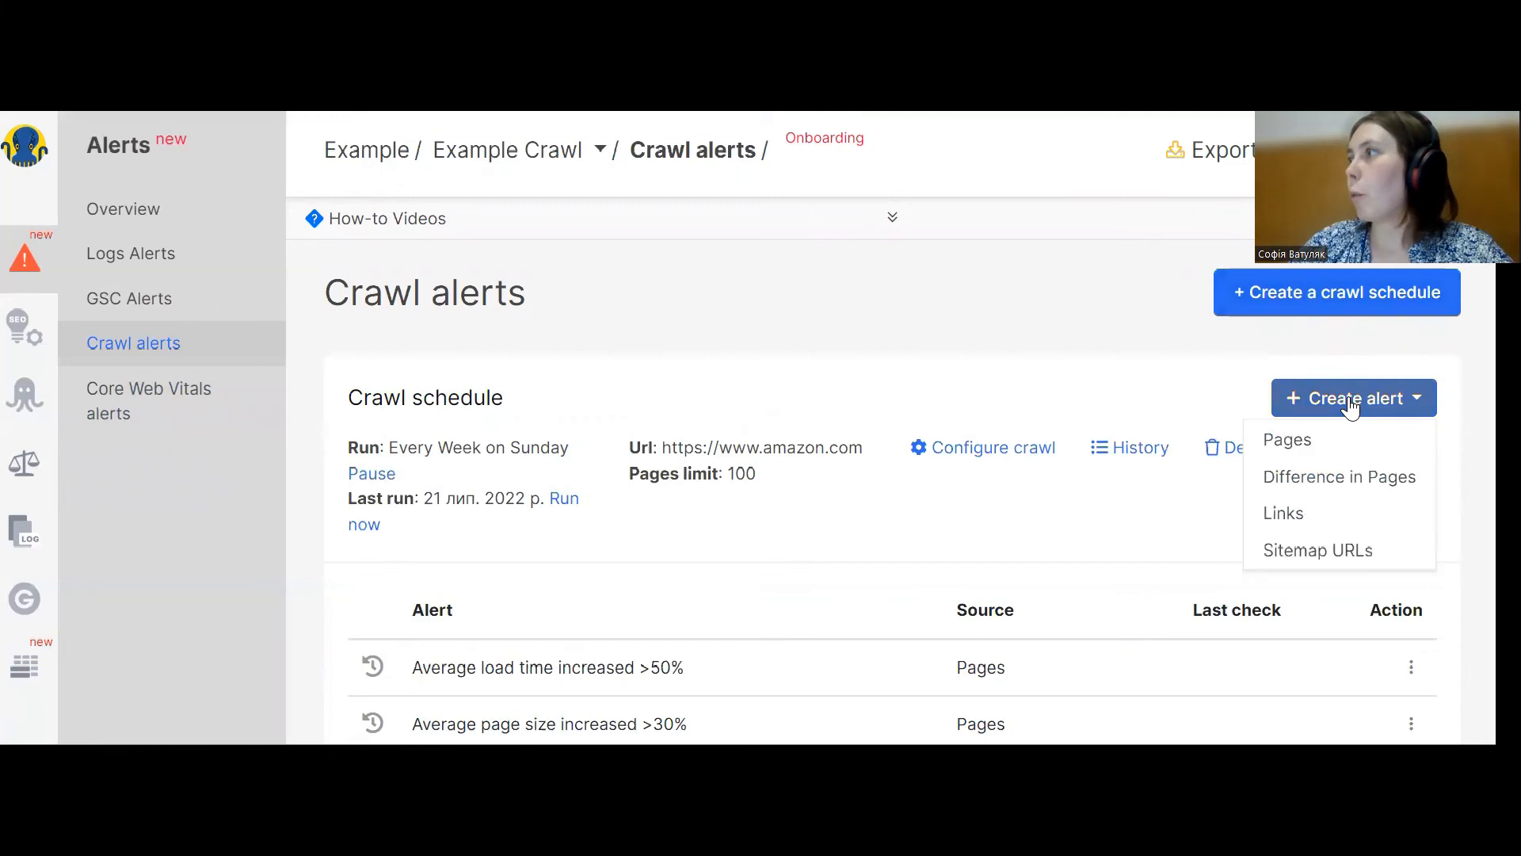
pyautogui.click(1321, 456)
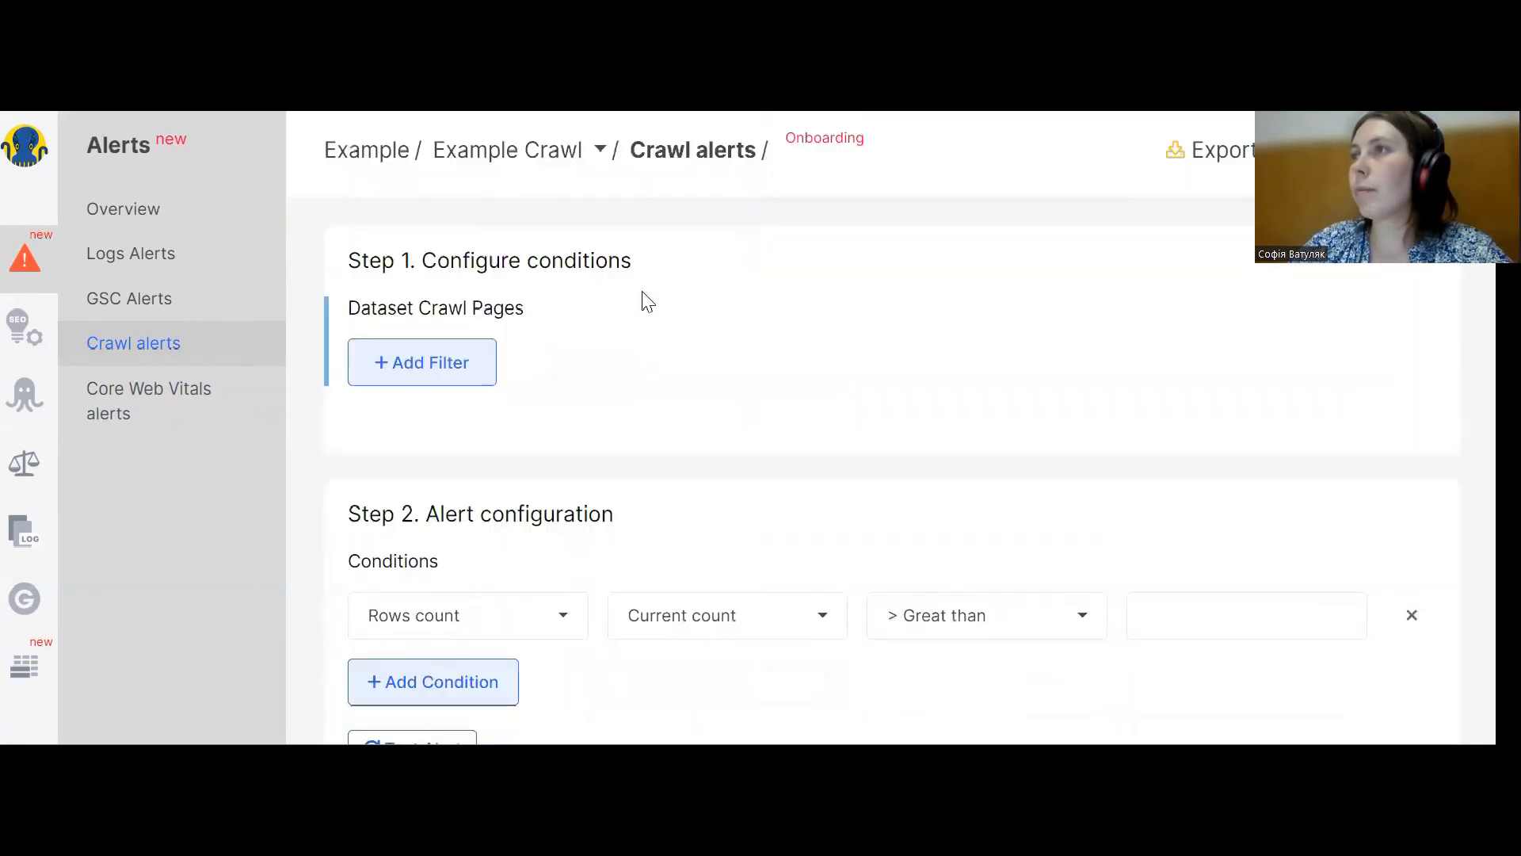
pyautogui.click(421, 380)
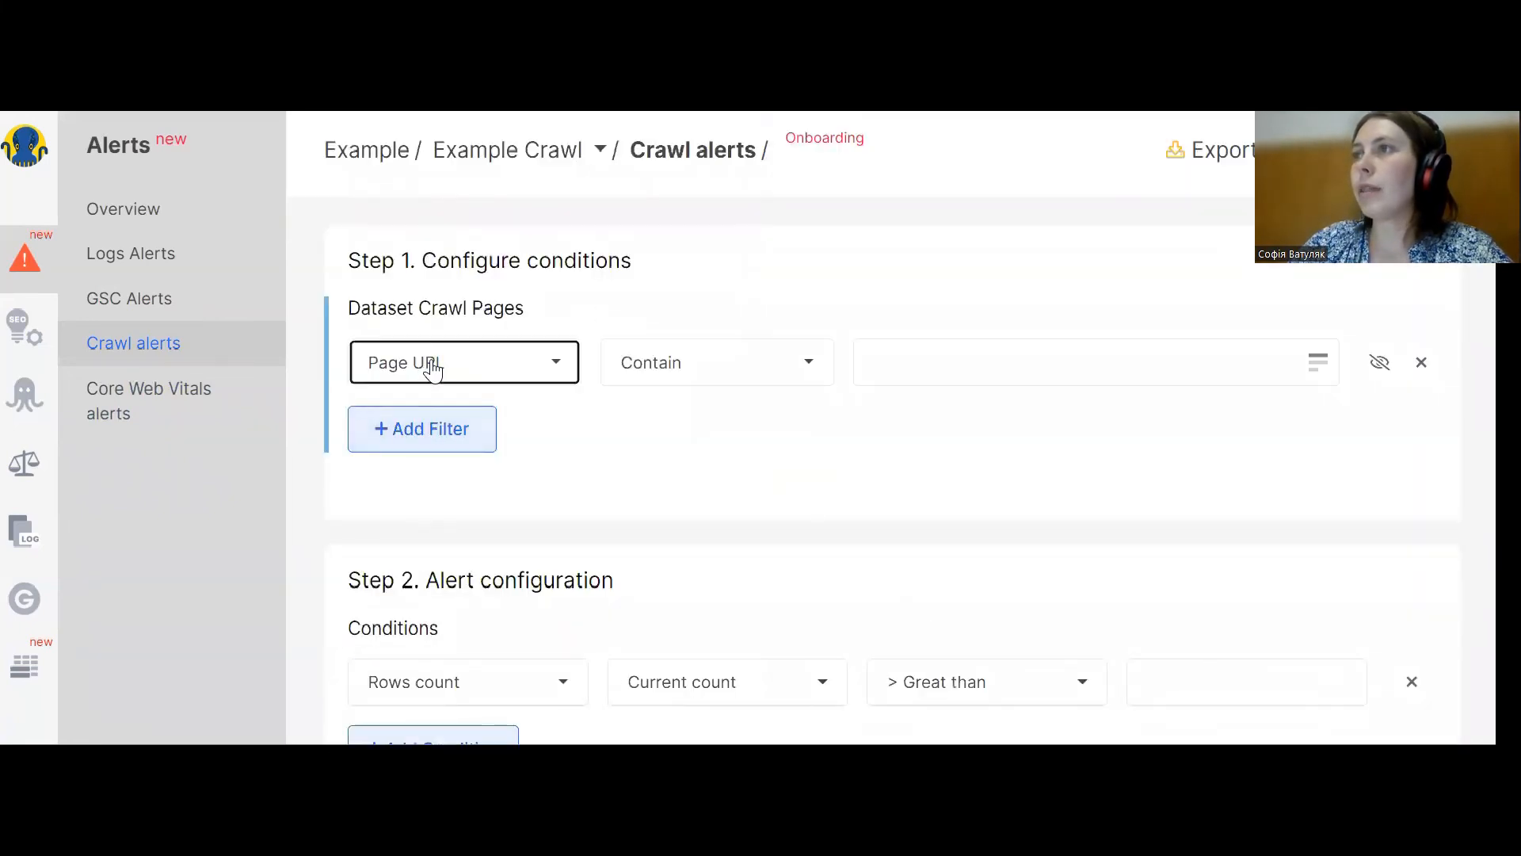
pyautogui.click(425, 371)
pyautogui.write('redi')
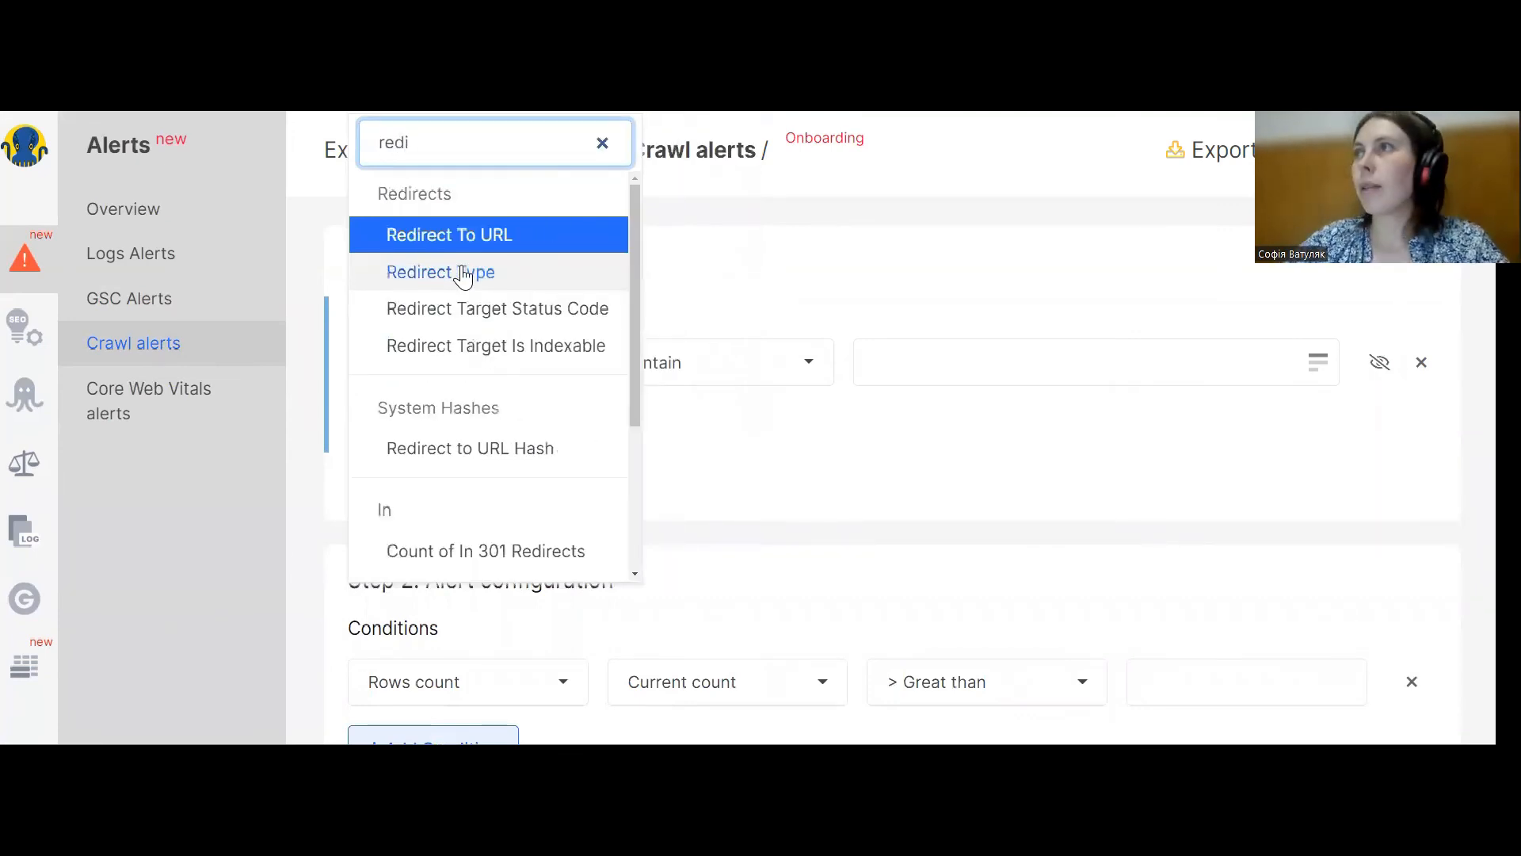
pyautogui.click(503, 303)
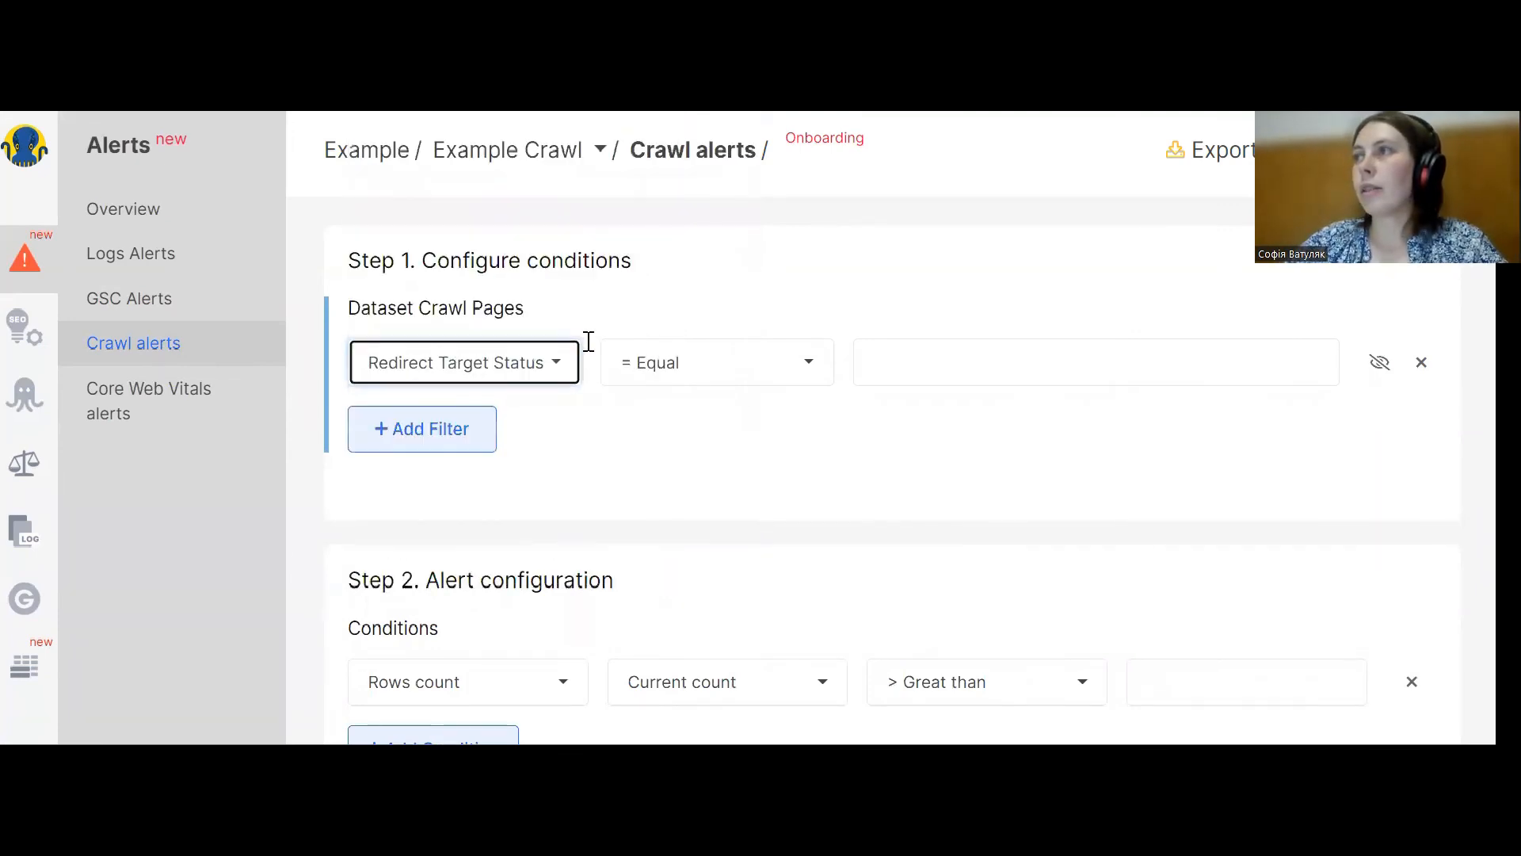
# Set the redirect status filter to != Not Equal 200.
pyautogui.click(717, 379)
pyautogui.click(688, 519)
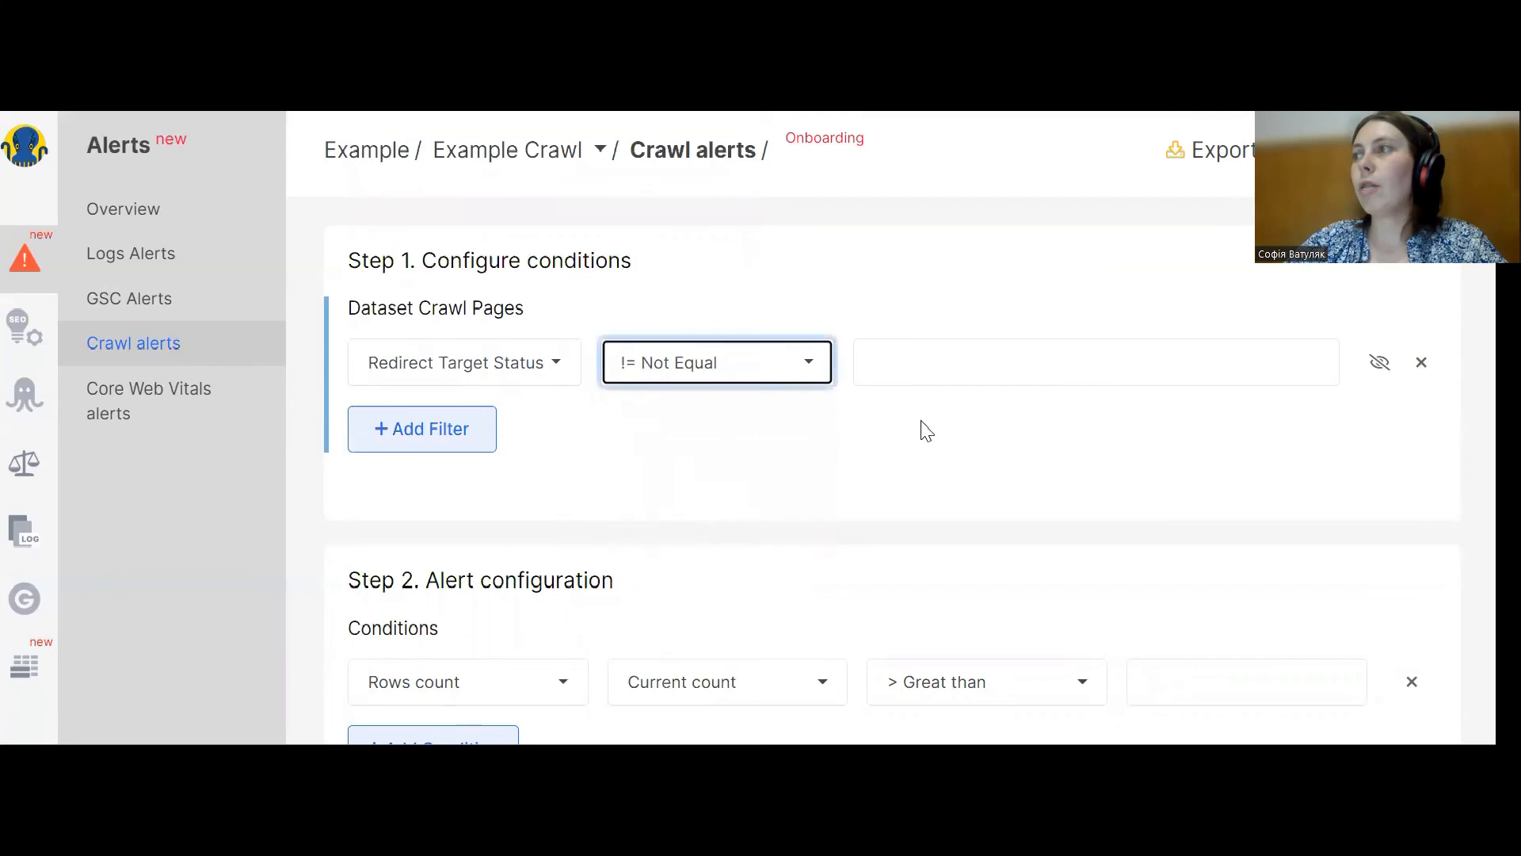
pyautogui.click(930, 354)
pyautogui.write('200')
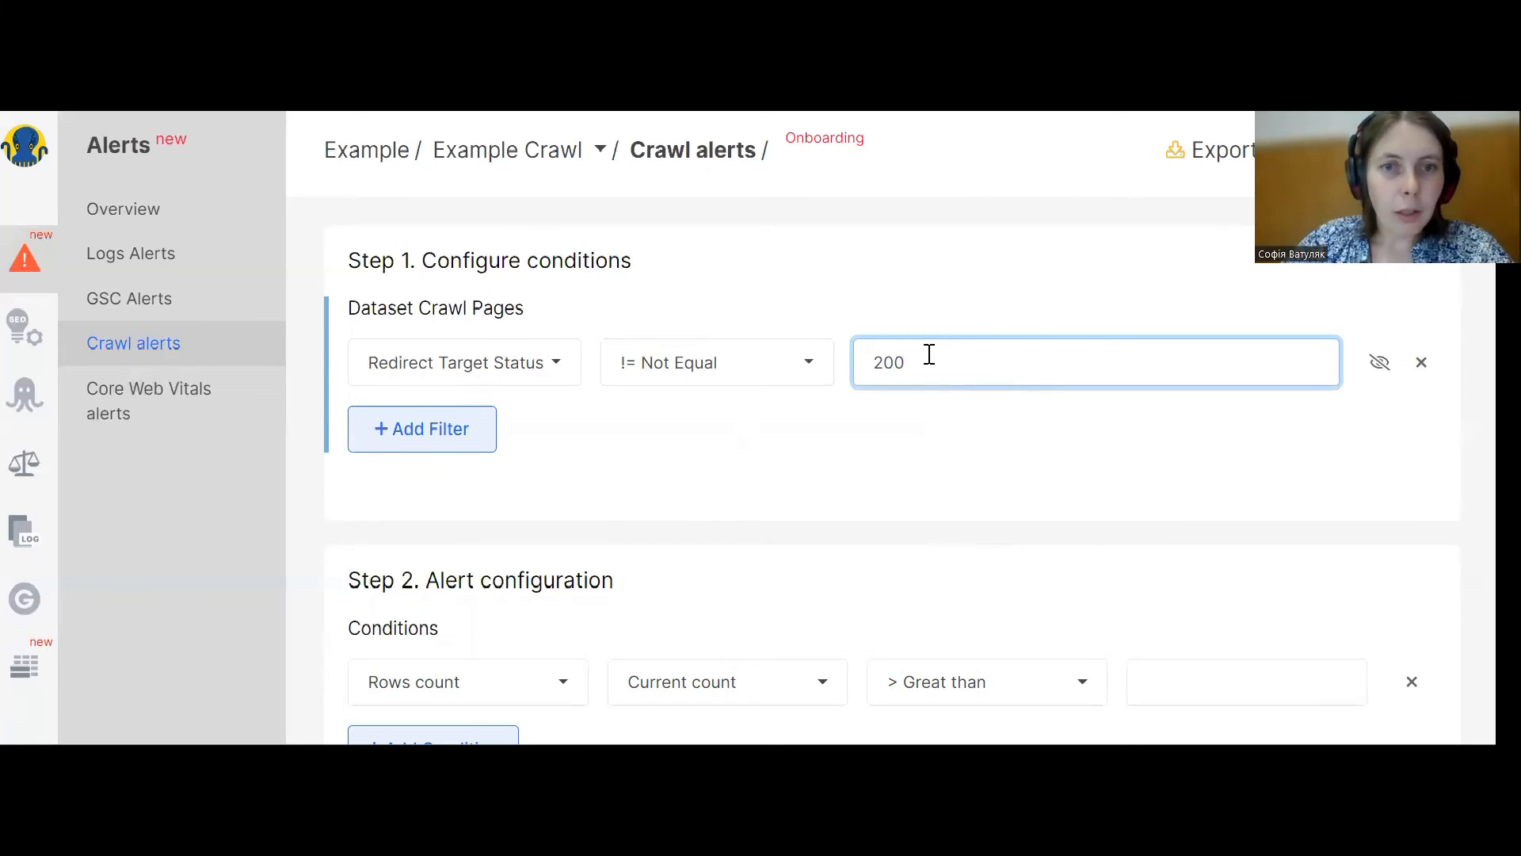
# Set the Rows count threshold to Great than 0 and go back to the crawl alerts list.
pyautogui.scroll(-2, 657, 420)
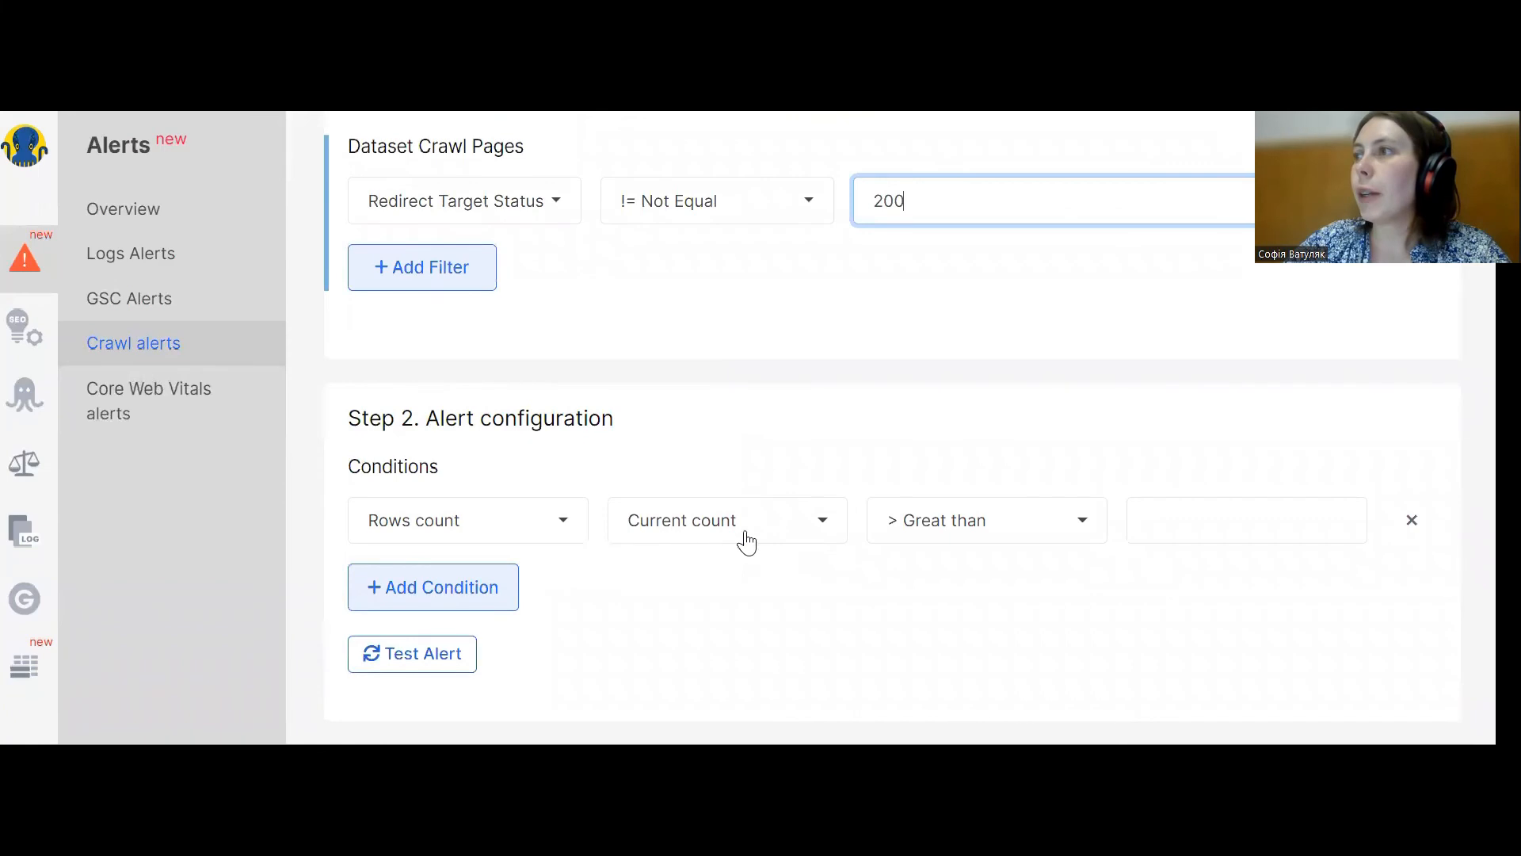
pyautogui.click(1172, 520)
pyautogui.write('0')
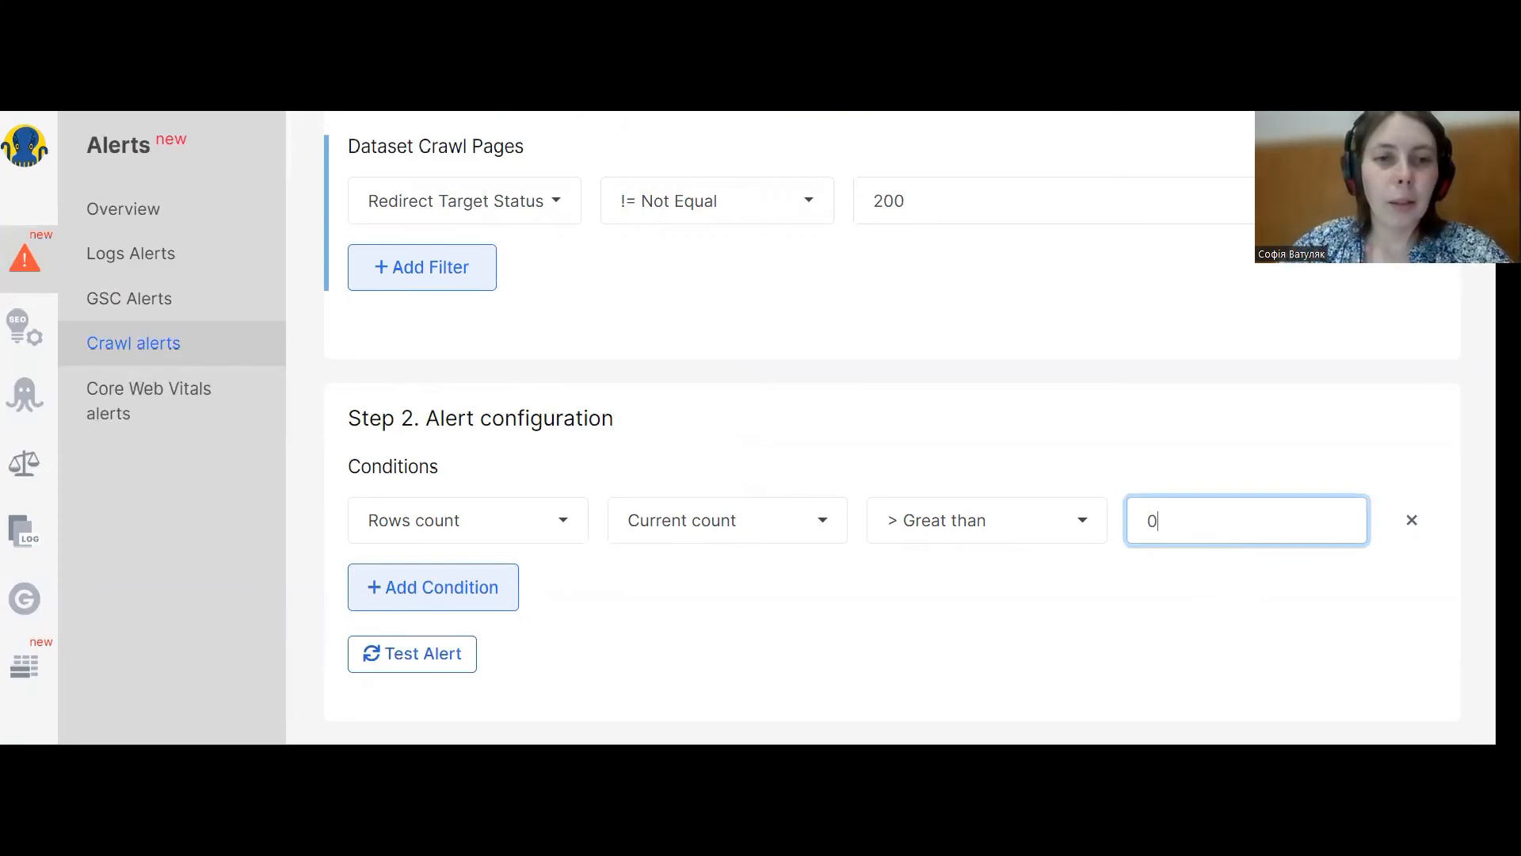
pyautogui.click(184, 361)
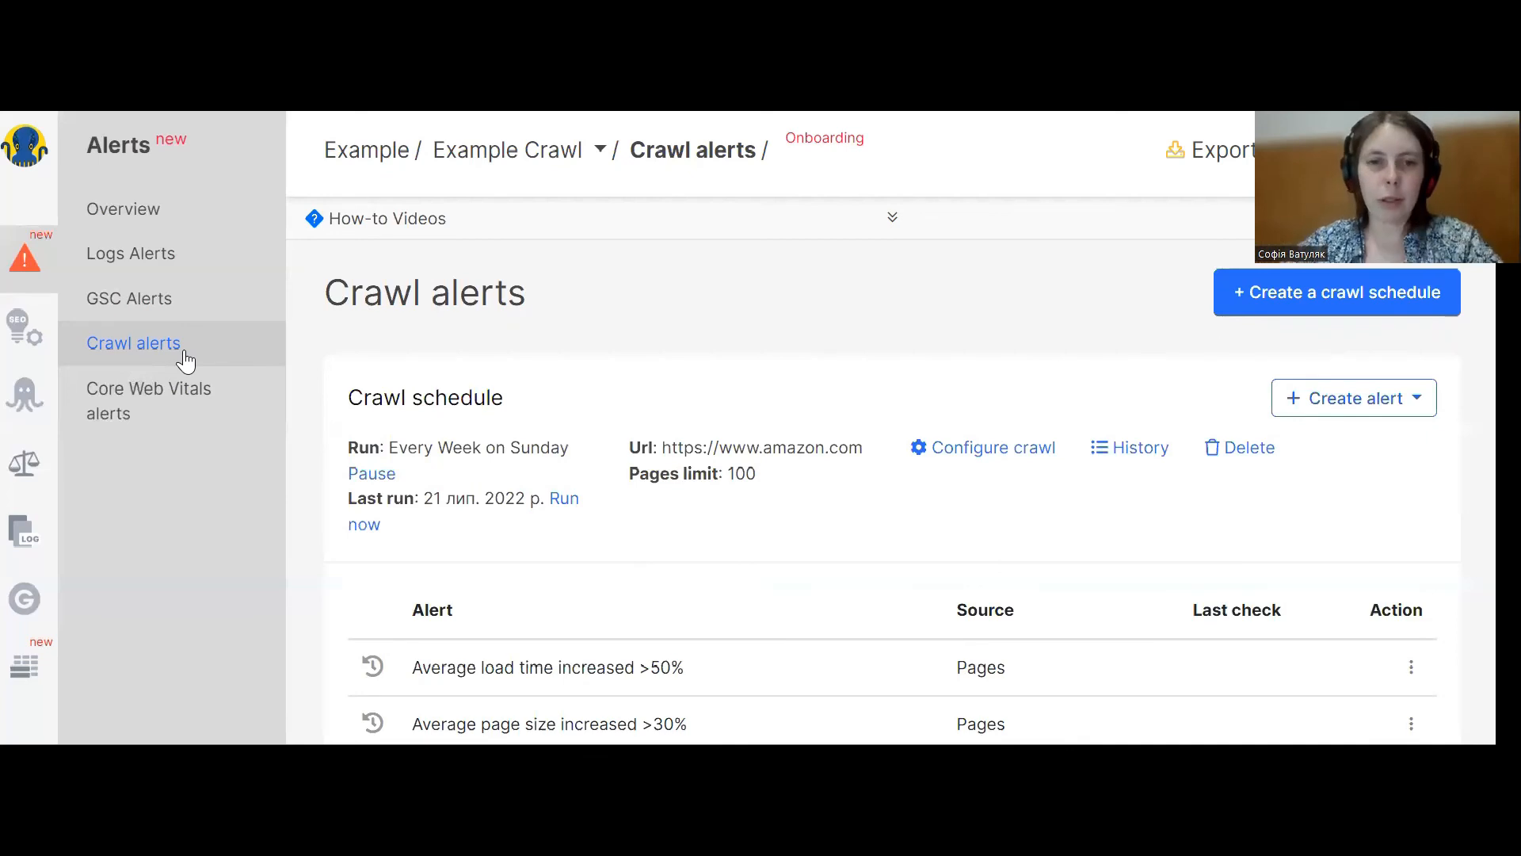
# Start a new Pages crawl alert with a filter of Status Code equal to 404.
pyautogui.click(1360, 399)
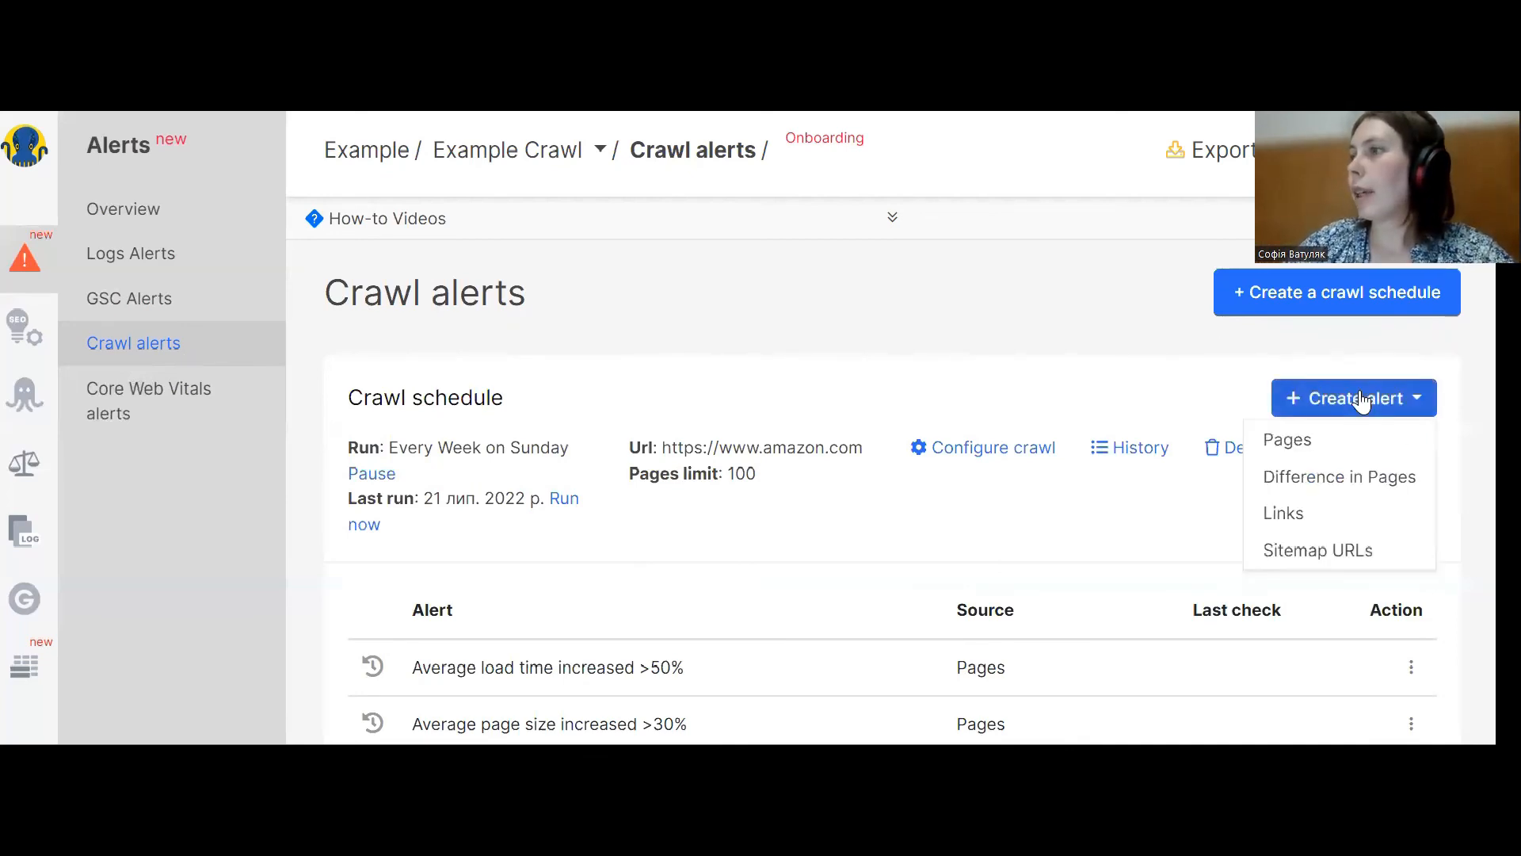
pyautogui.click(1345, 456)
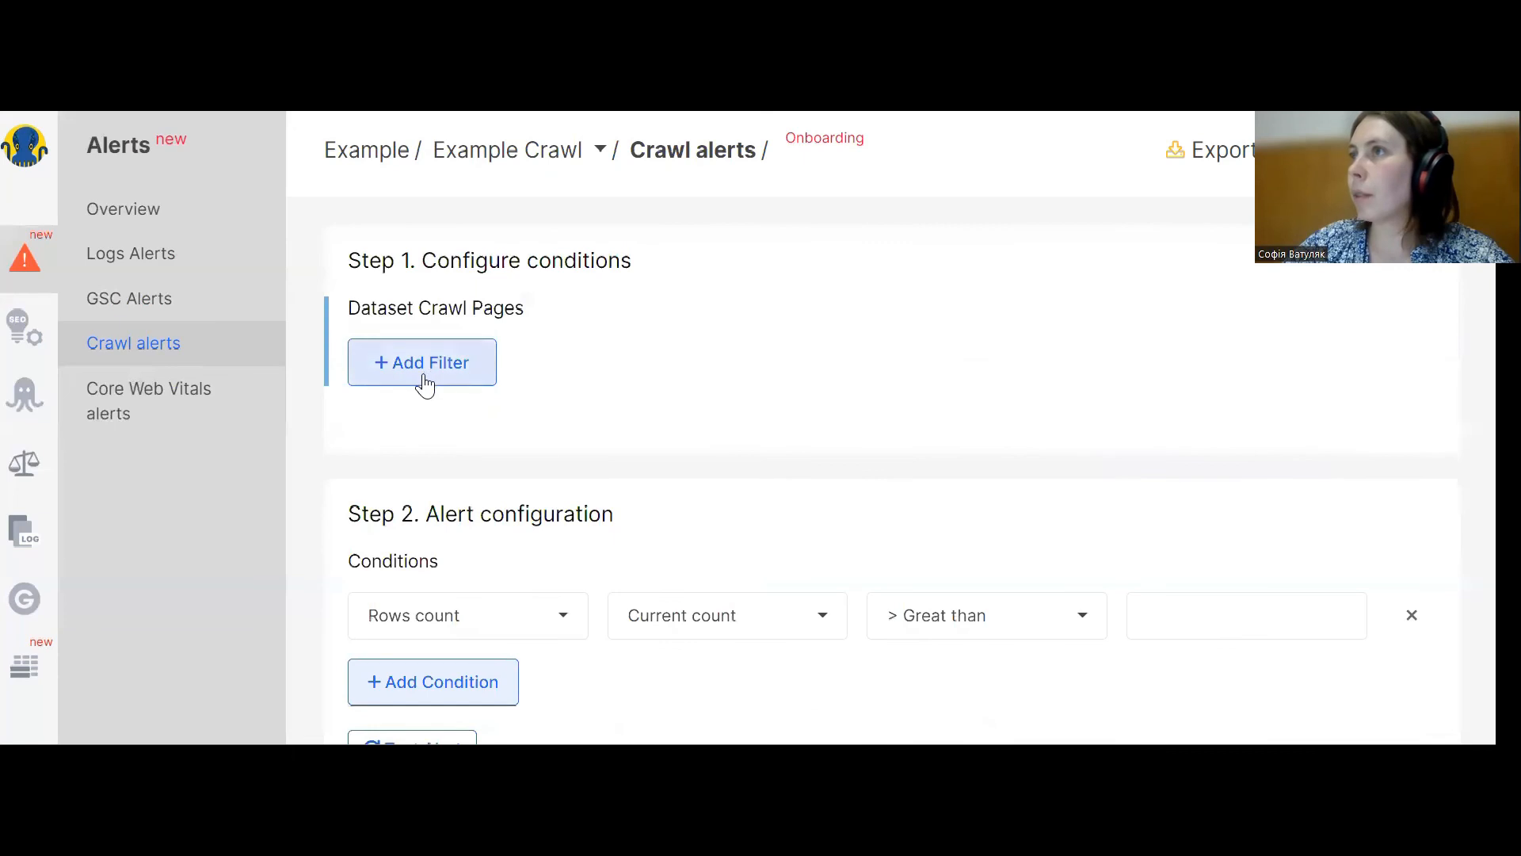
pyautogui.click(425, 371)
pyautogui.click(426, 371)
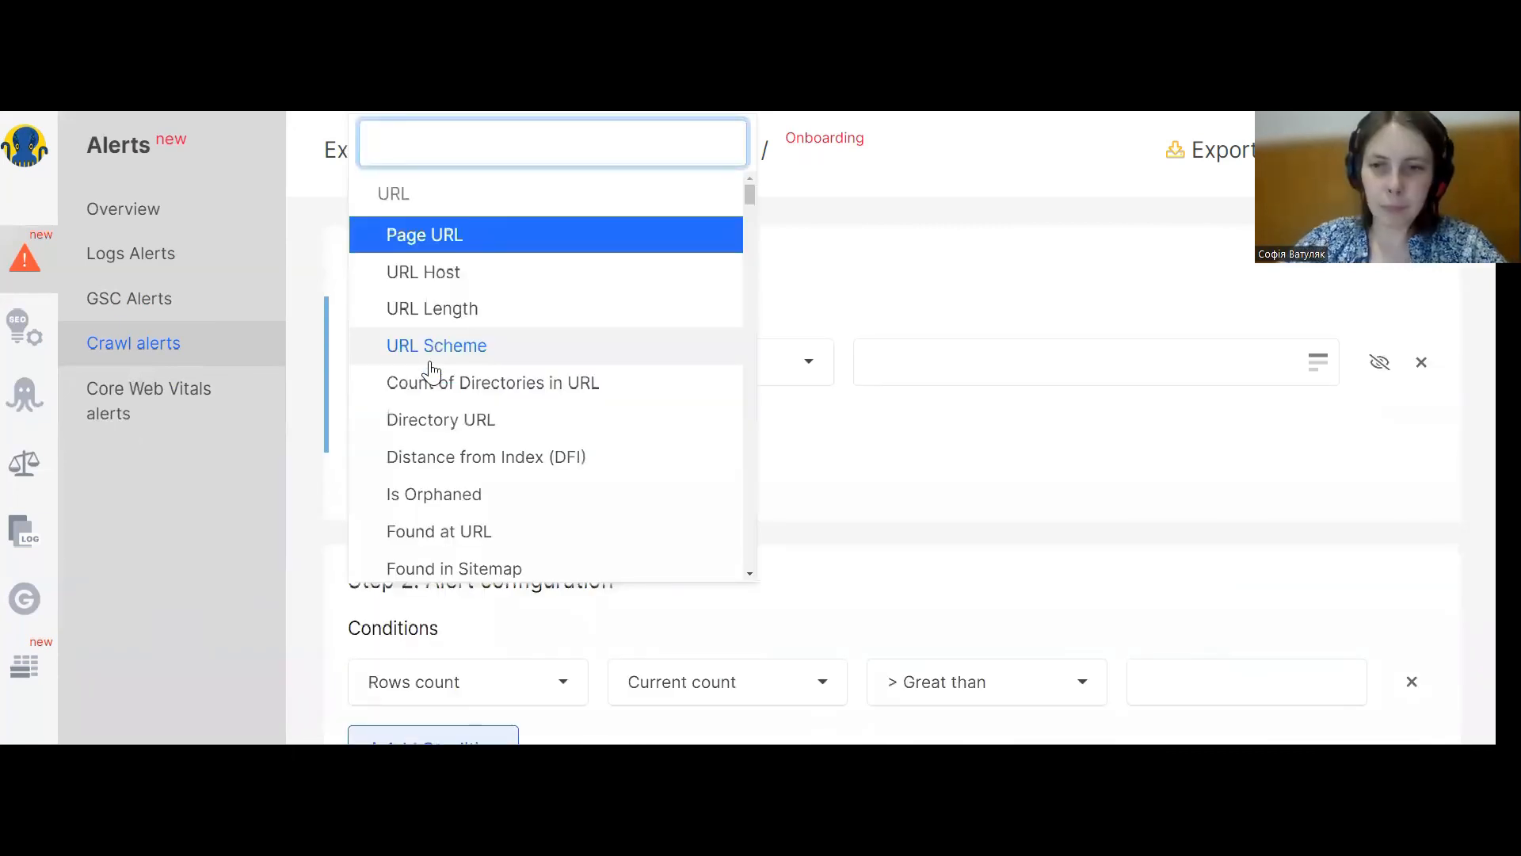
pyautogui.write('st')
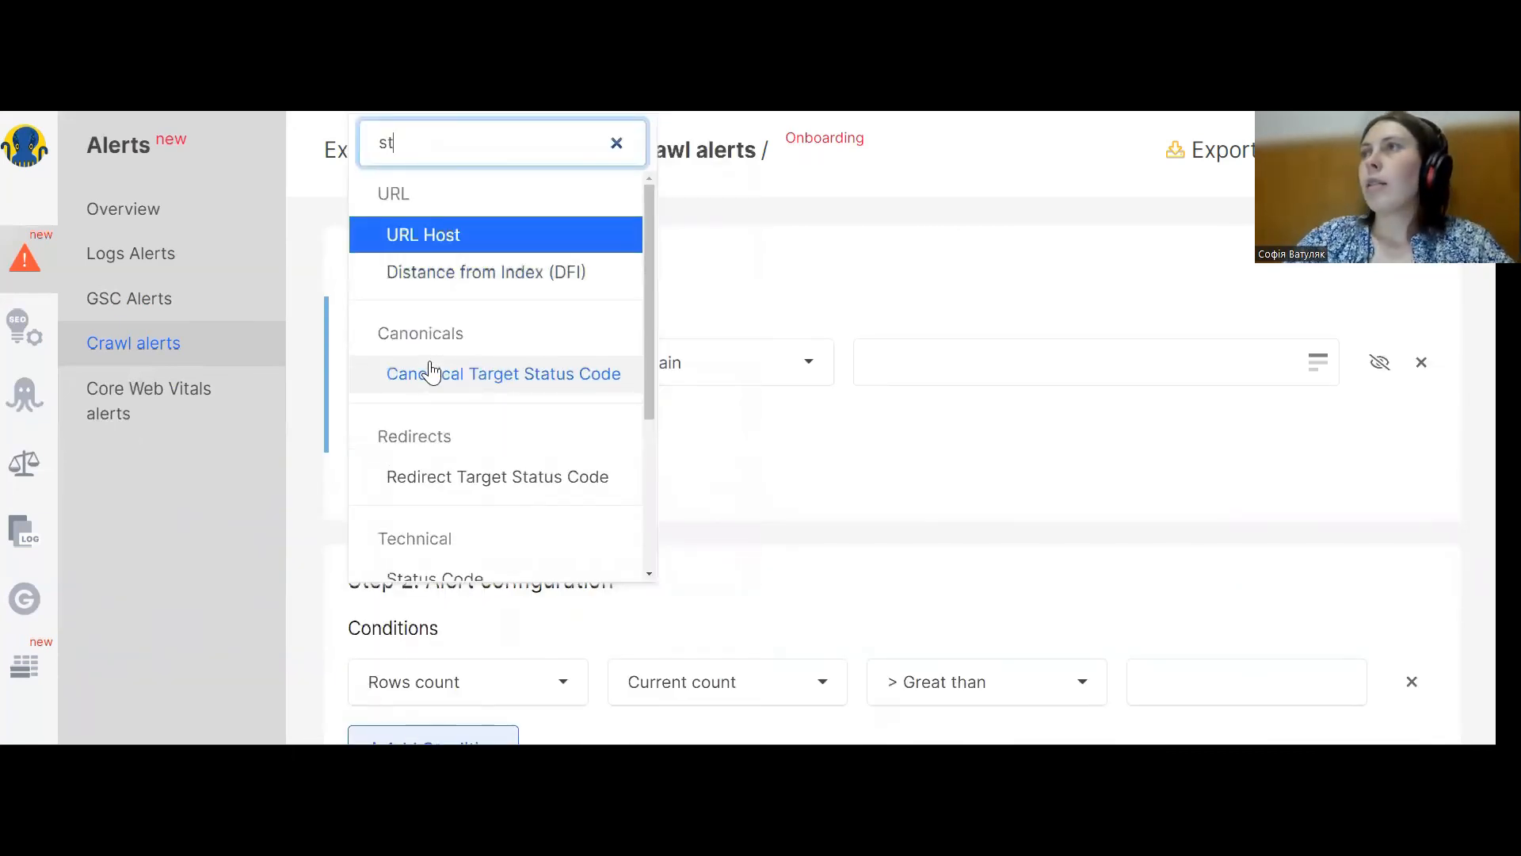
pyautogui.write('a')
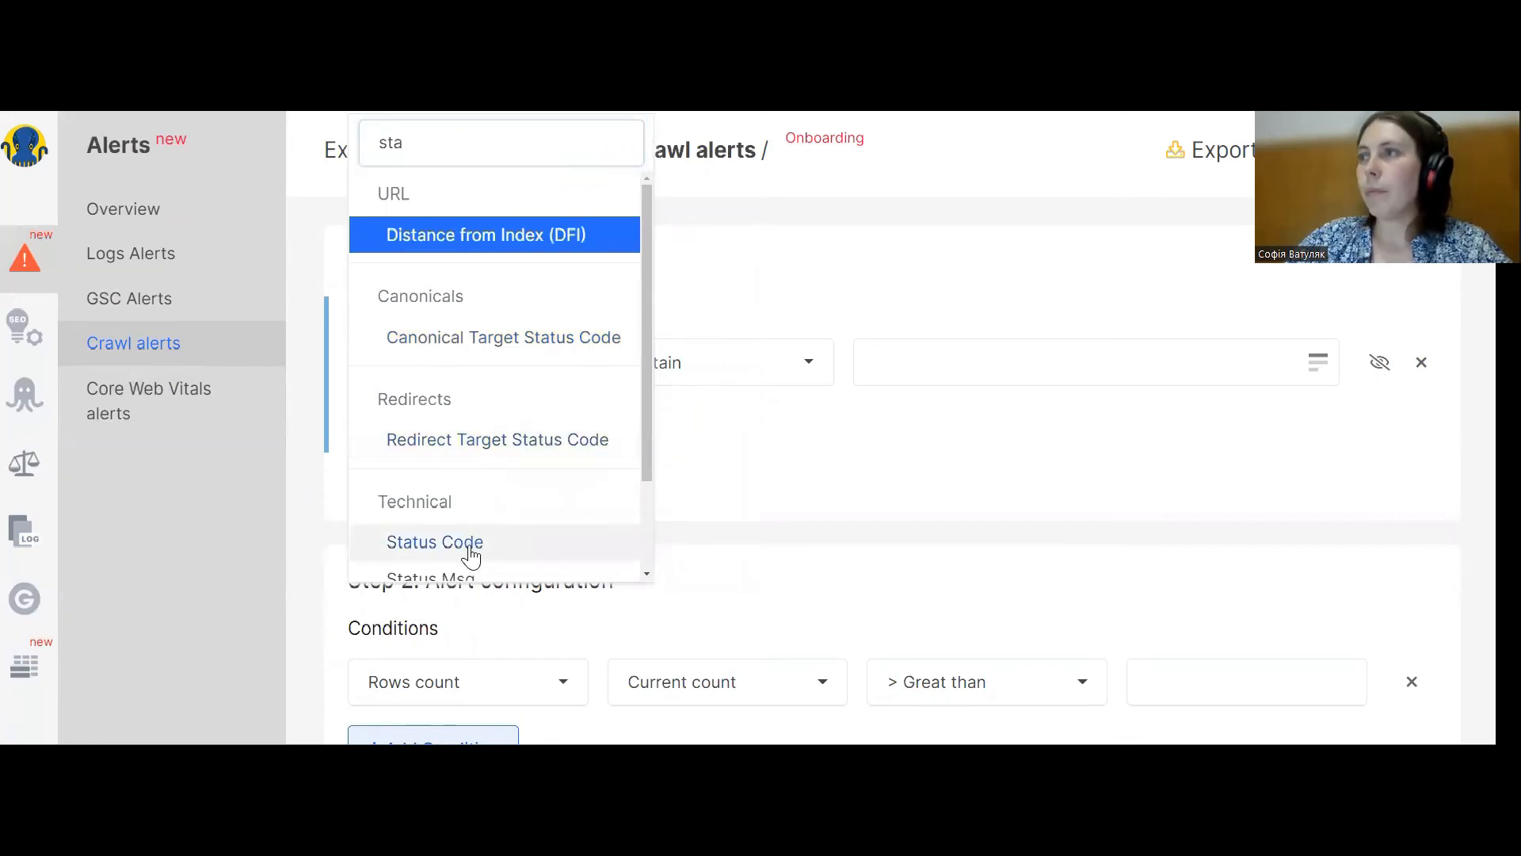
pyautogui.click(466, 544)
pyautogui.click(922, 354)
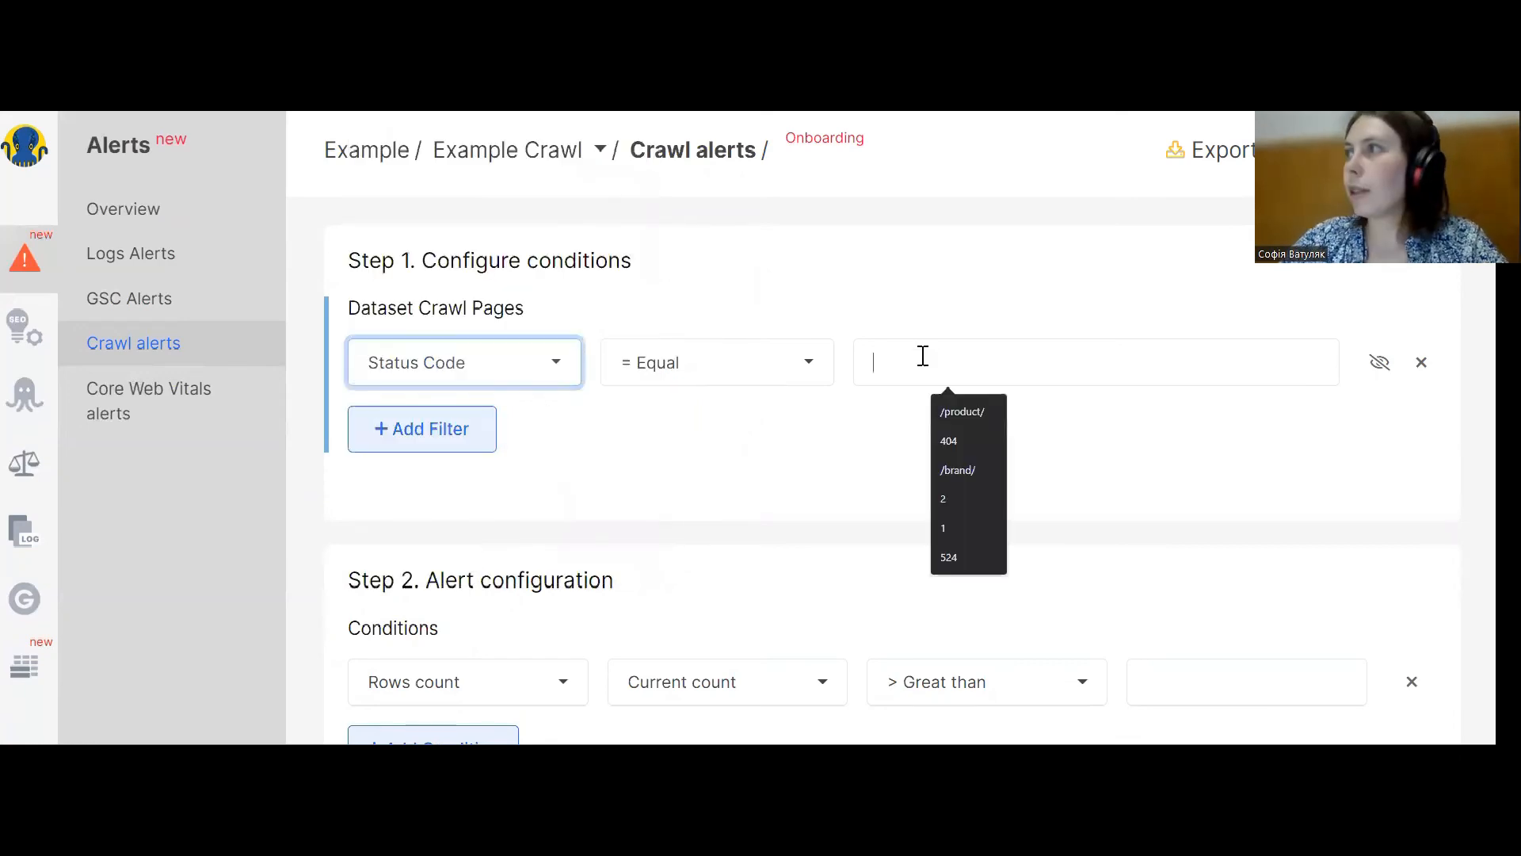
pyautogui.write('404')
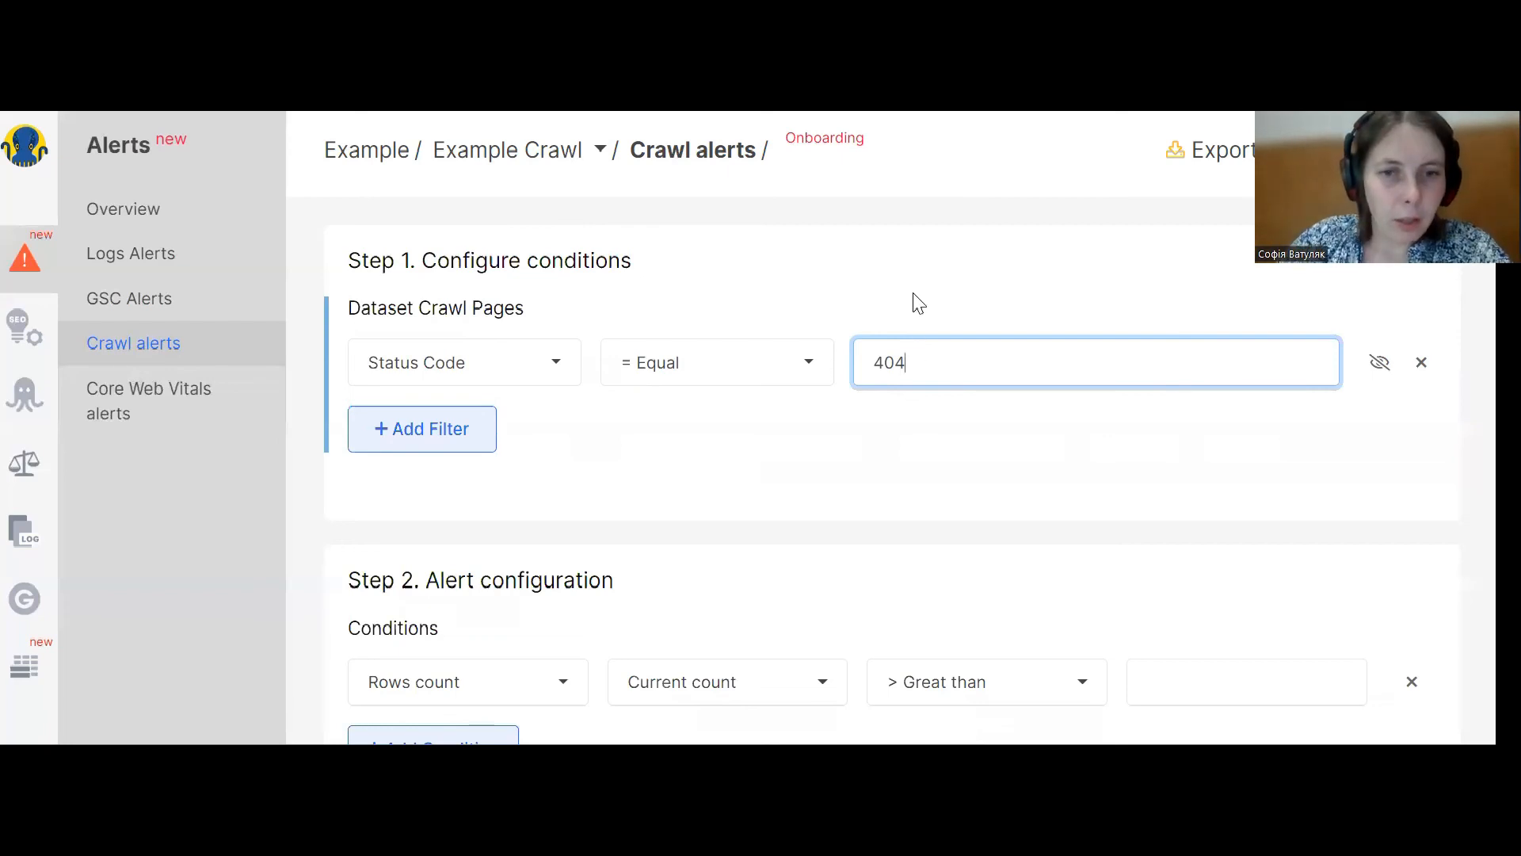
# Set the Rows count condition to Current count, Increased more than %, with a value of 10.
pyautogui.scroll(-2, 932, 333)
pyautogui.scroll(1, 808, 462)
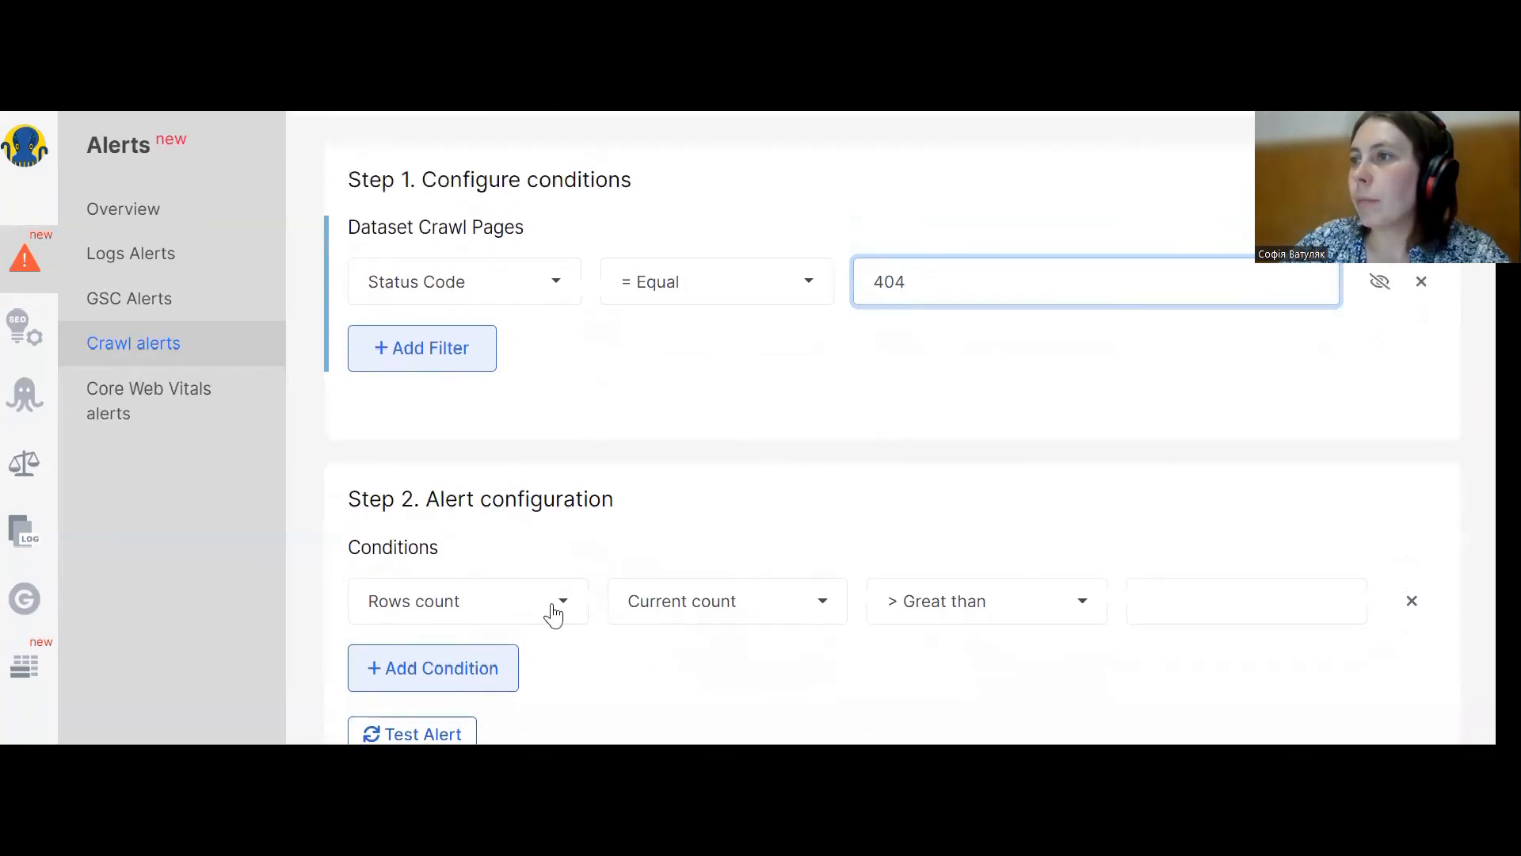
pyautogui.click(711, 618)
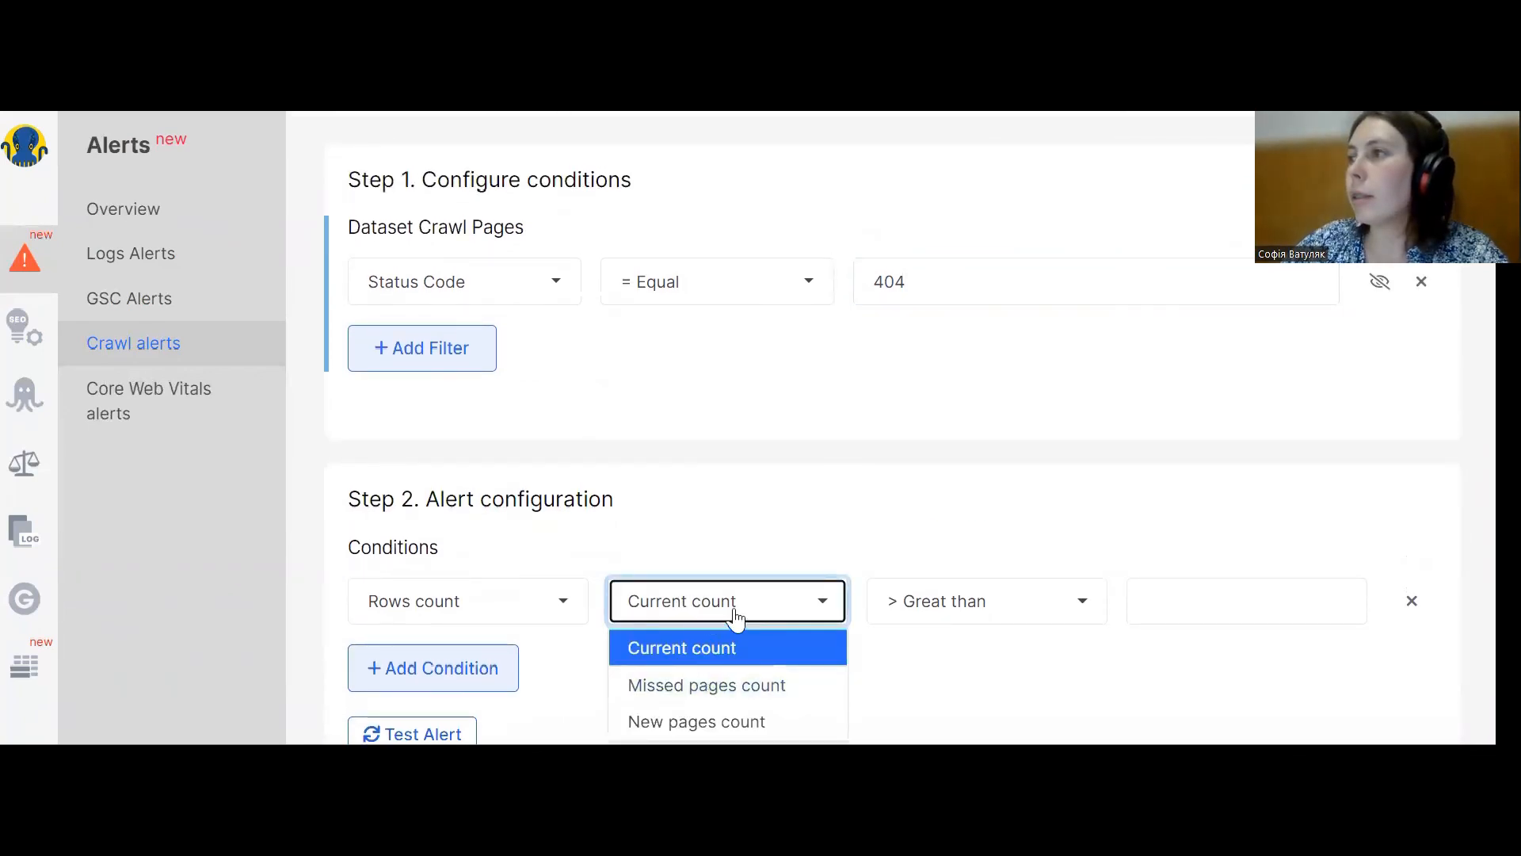
pyautogui.click(710, 621)
pyautogui.click(955, 608)
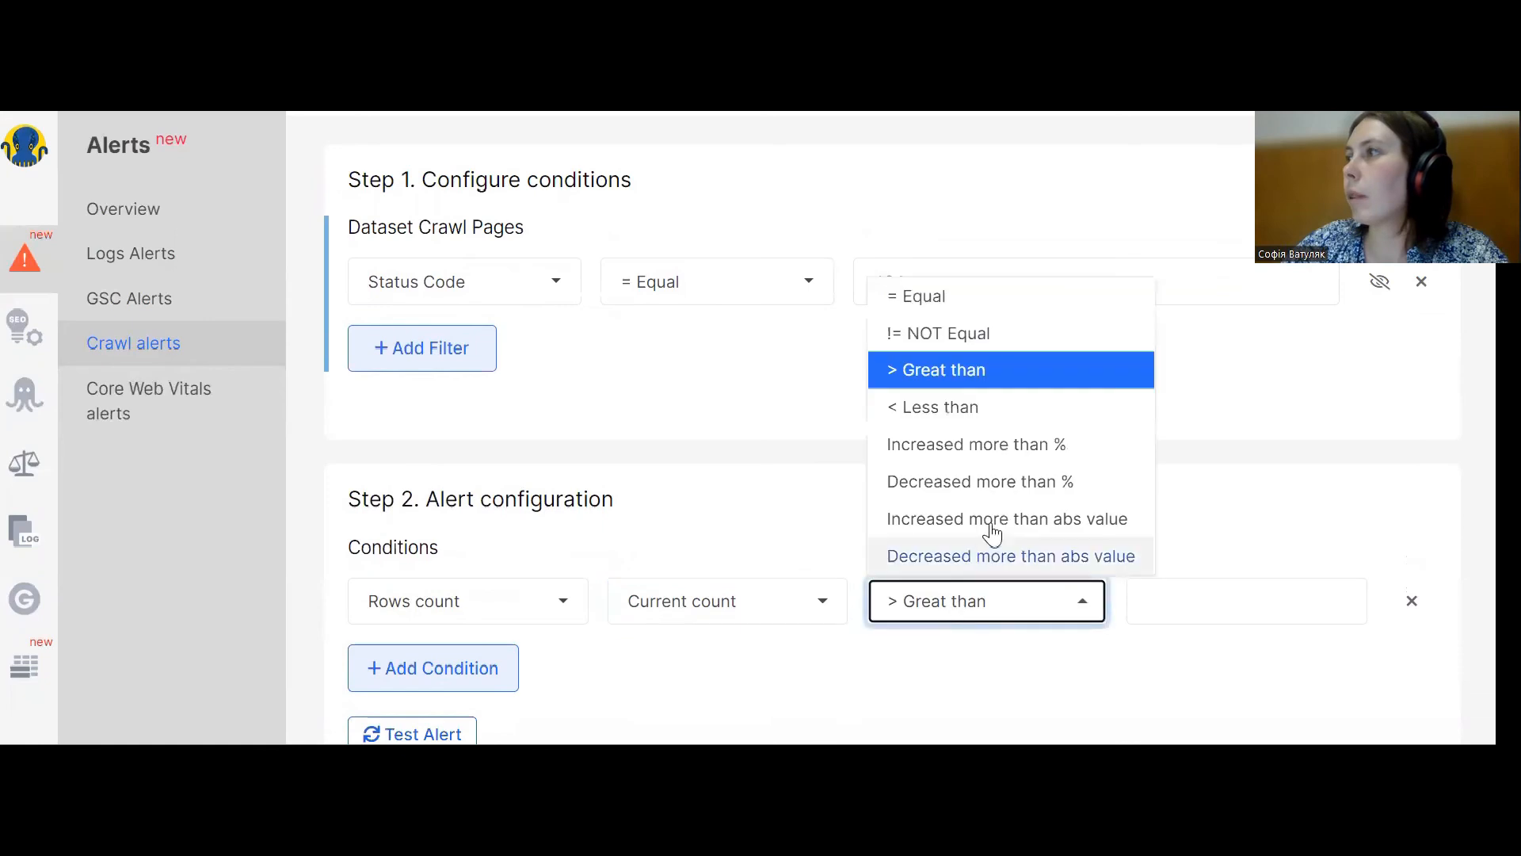
pyautogui.click(981, 448)
pyautogui.click(1181, 610)
pyautogui.write('10')
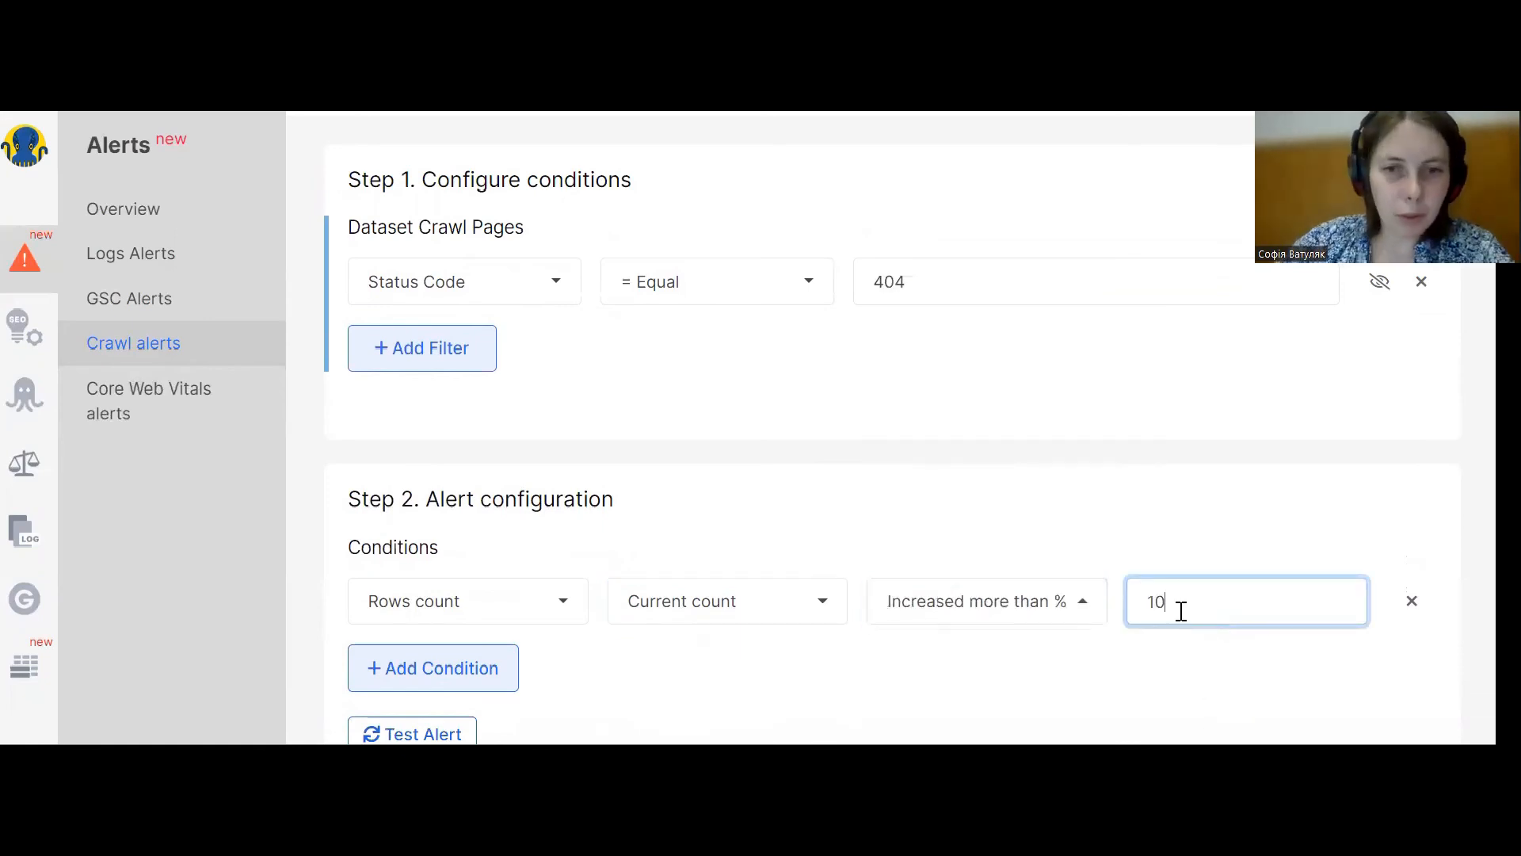
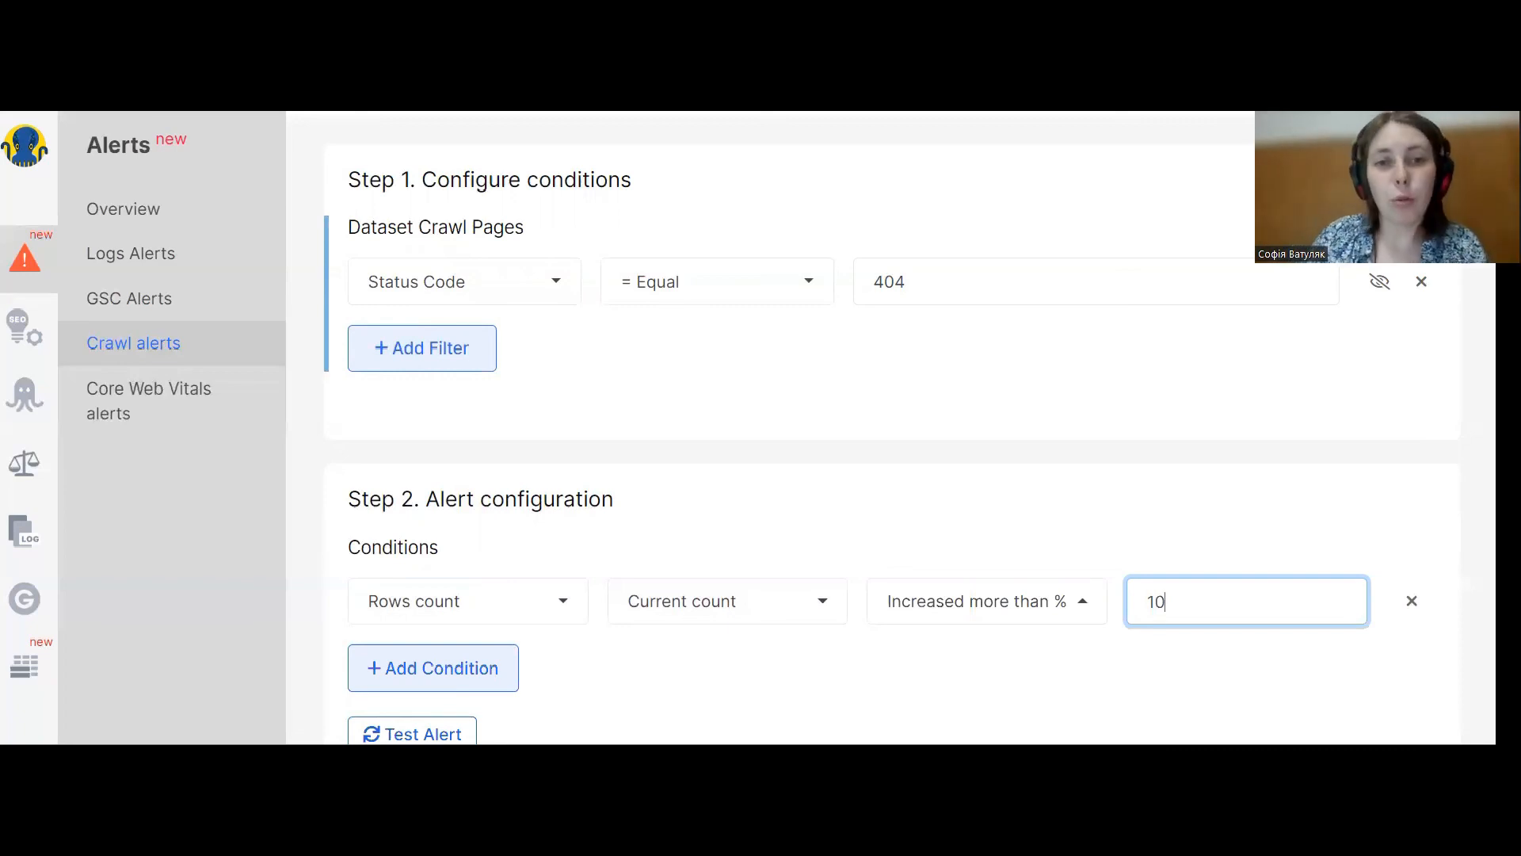
# Open Core Web Vitals alerts, start a new CWV schedule and paste the list of Amazon URLs to monitor.
pyautogui.click(194, 403)
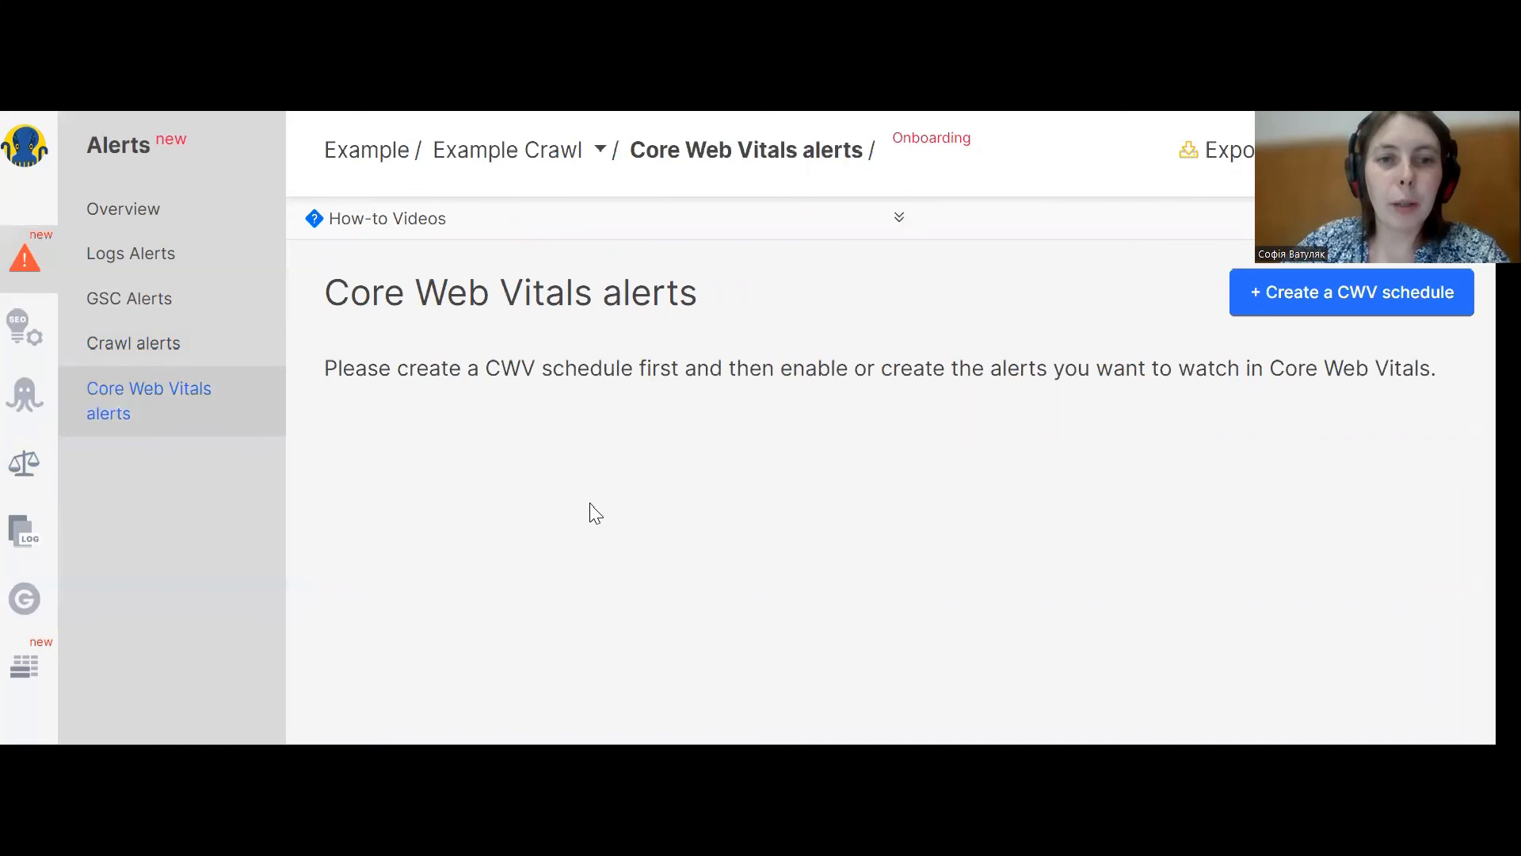
pyautogui.click(1331, 309)
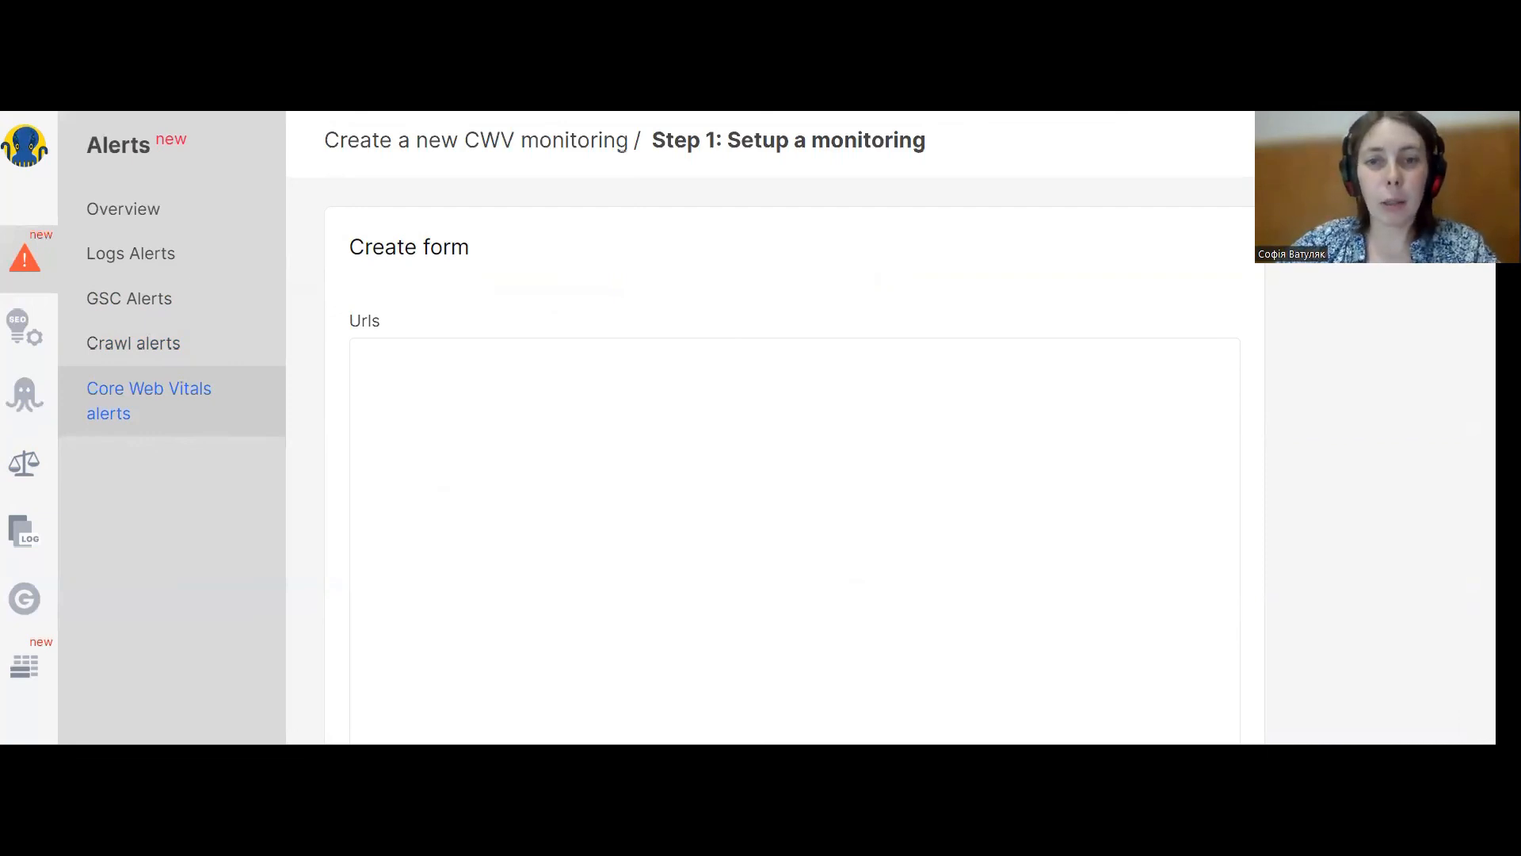
pyautogui.click(468, 406)
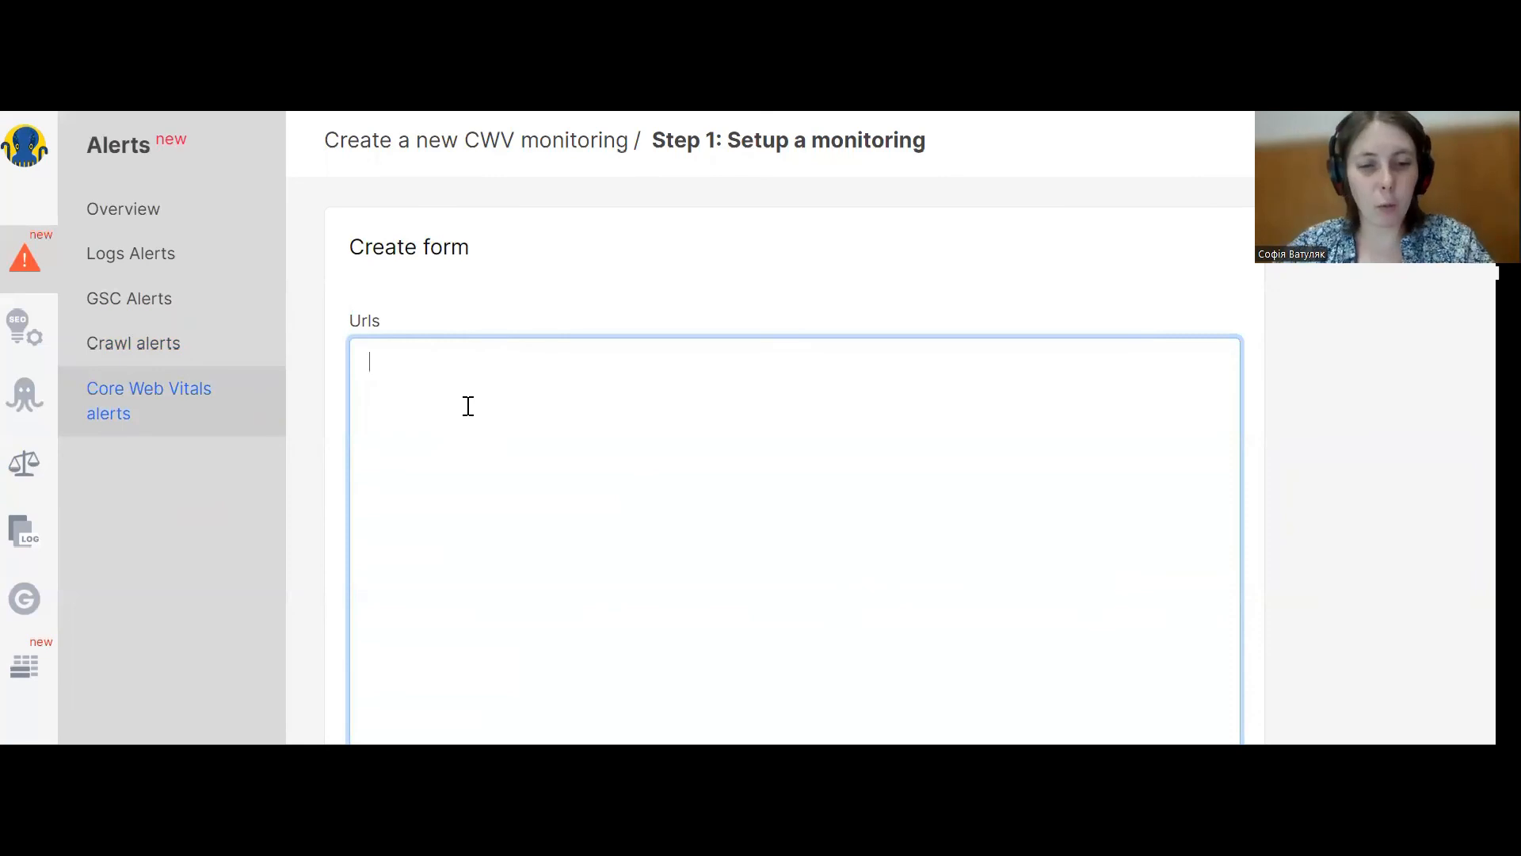
pyautogui.hotkey('ctrl', 'v')
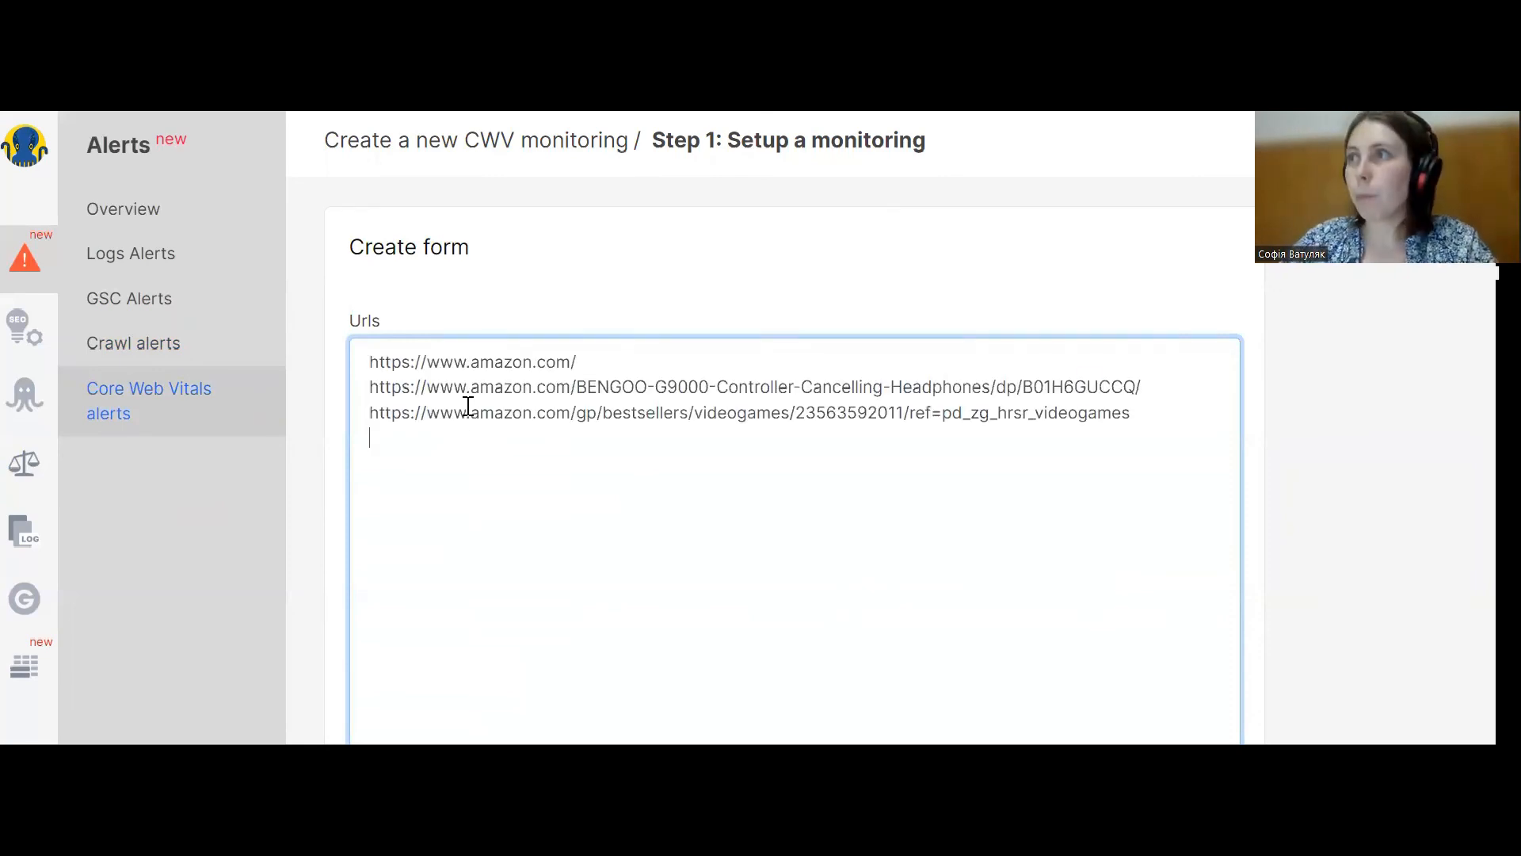
# Set the monitoring device to Mobile and continue to the schedule setup.
pyautogui.tripleClick(426, 362)
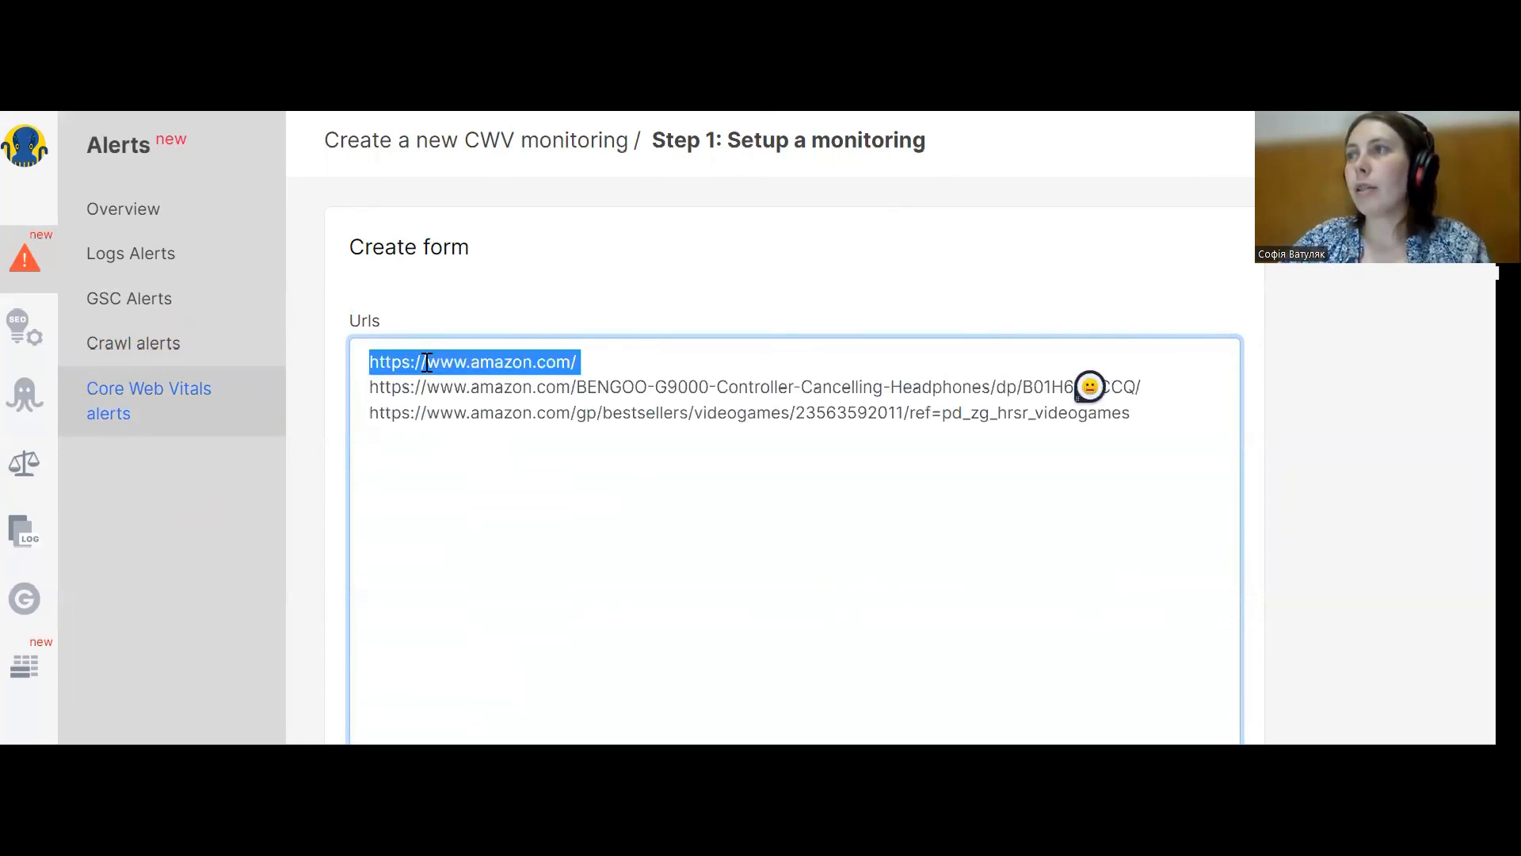
pyautogui.tripleClick(472, 388)
pyautogui.tripleClick(488, 413)
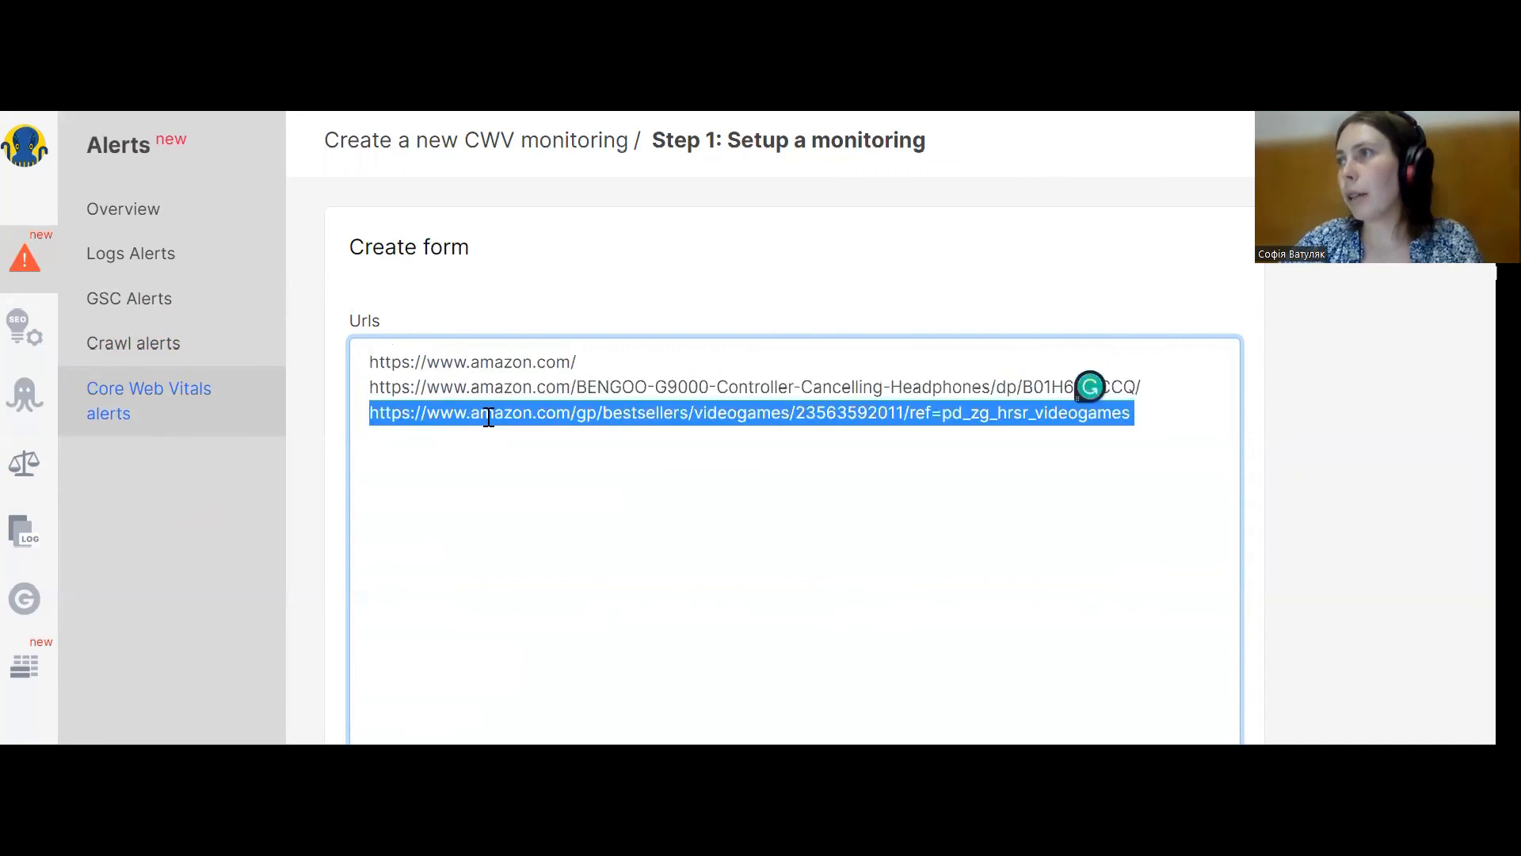
pyautogui.scroll(-5, 829, 560)
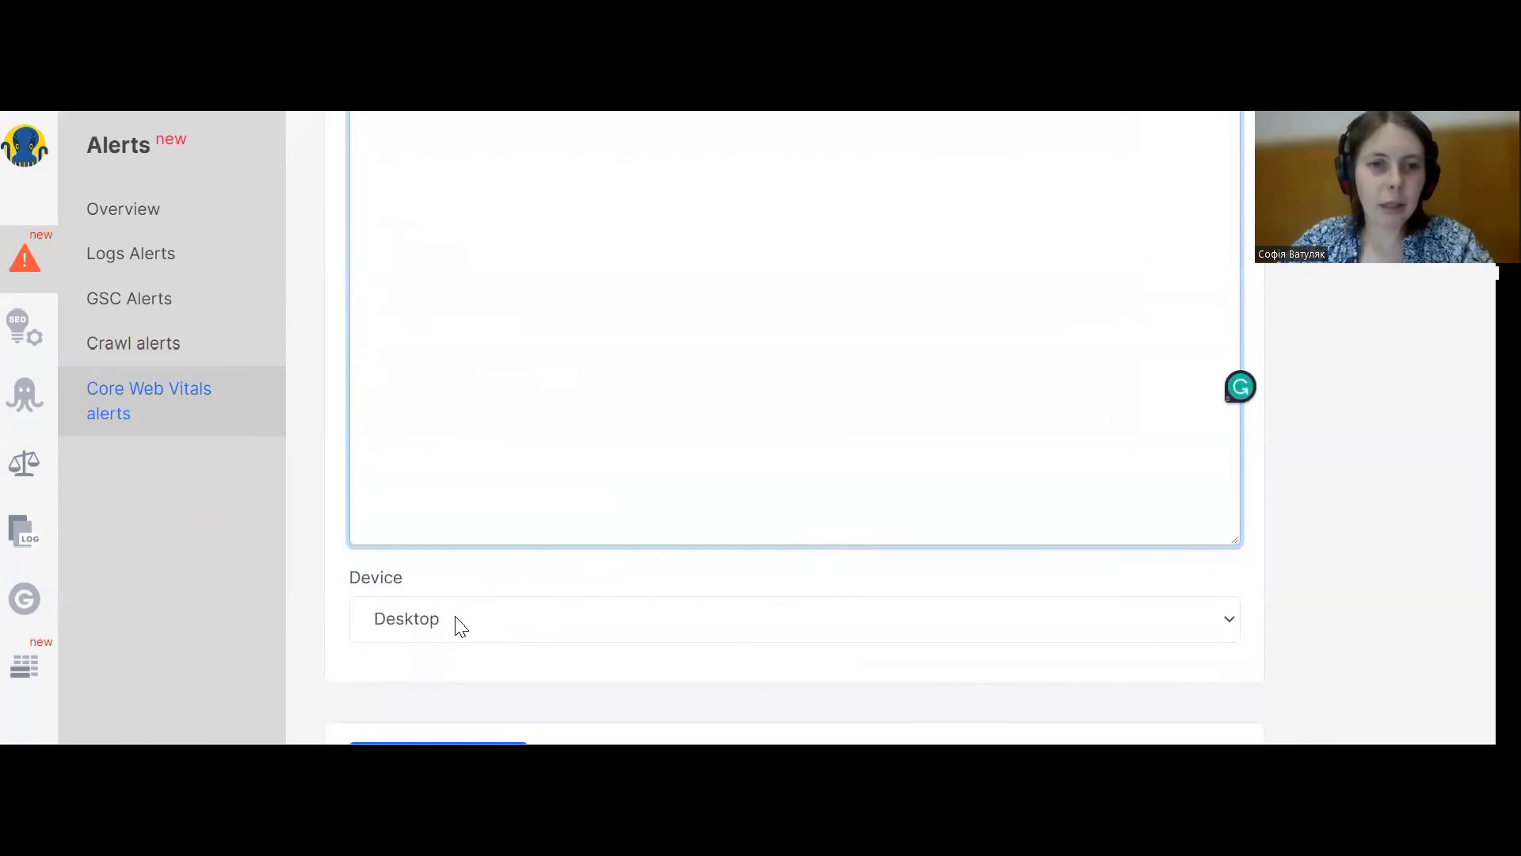
pyautogui.click(460, 626)
pyautogui.click(476, 673)
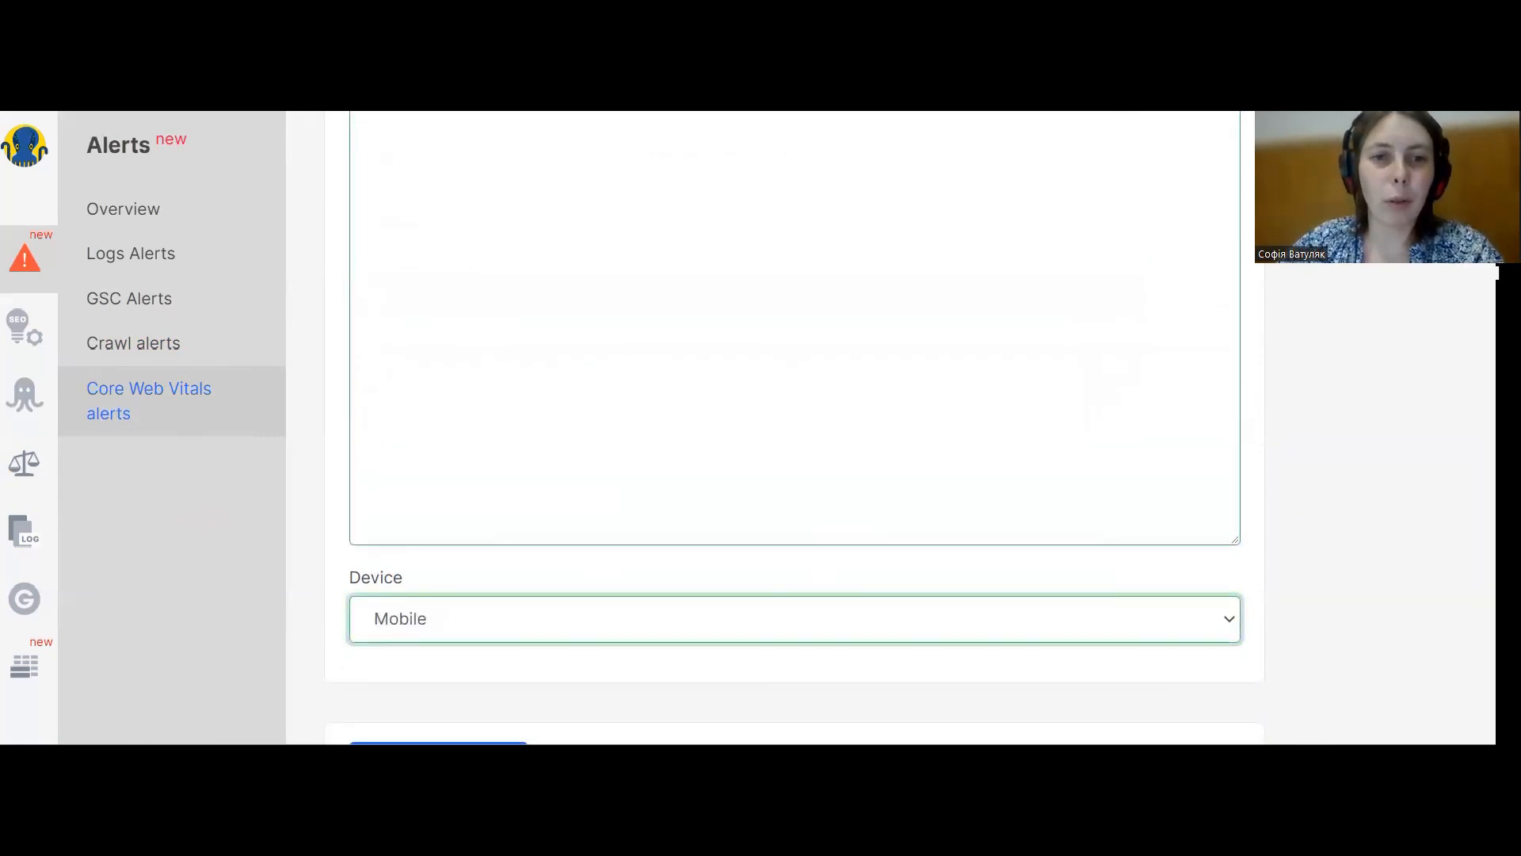
pyautogui.click(461, 743)
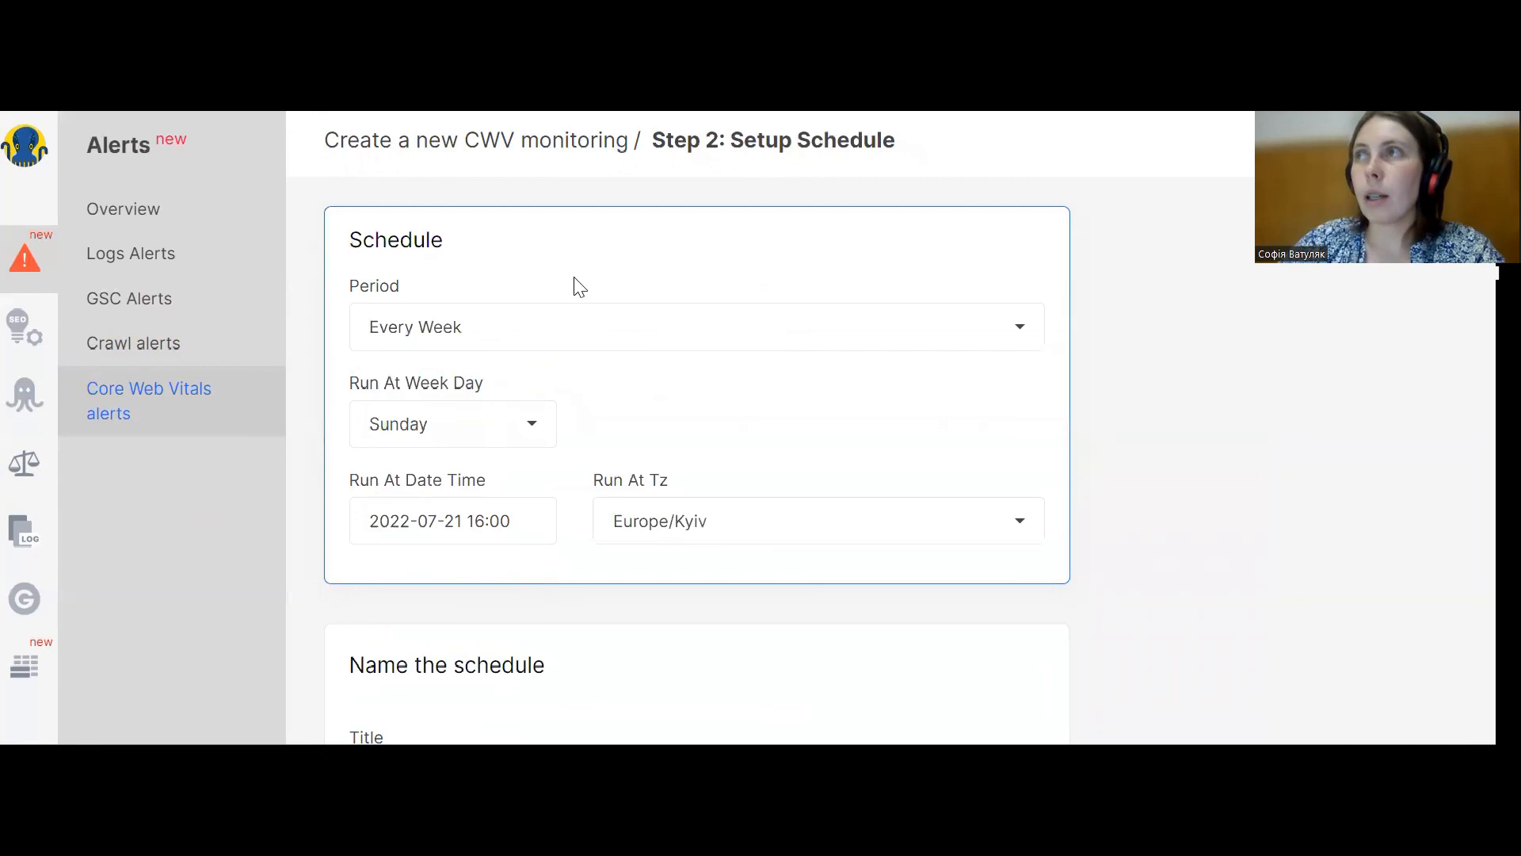
# Set the schedule period to Every Day and create the CWV schedule with Start analyze now enabled.
pyautogui.click(444, 328)
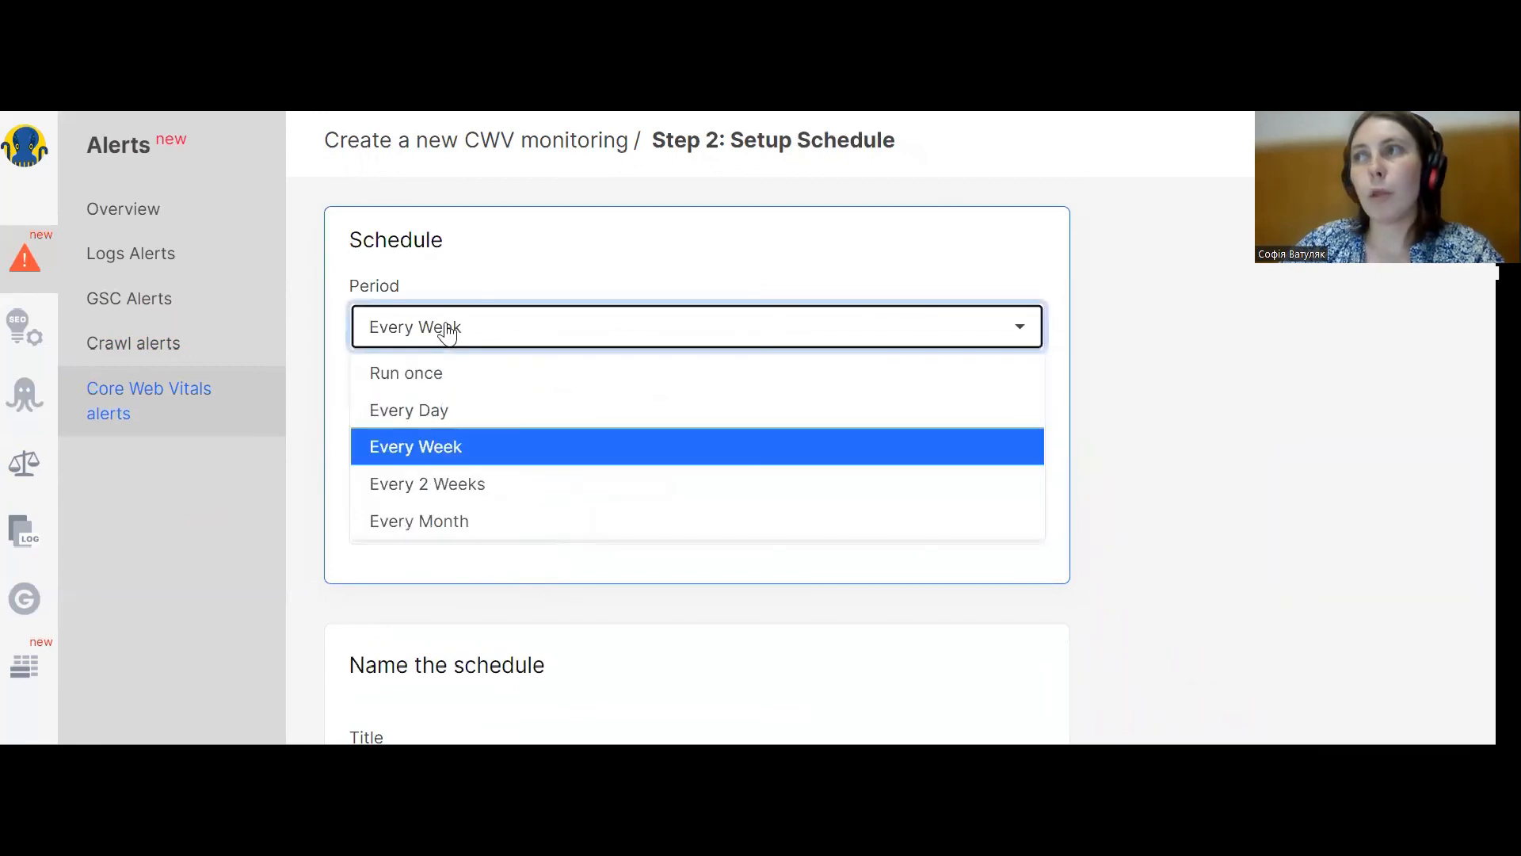
pyautogui.click(437, 412)
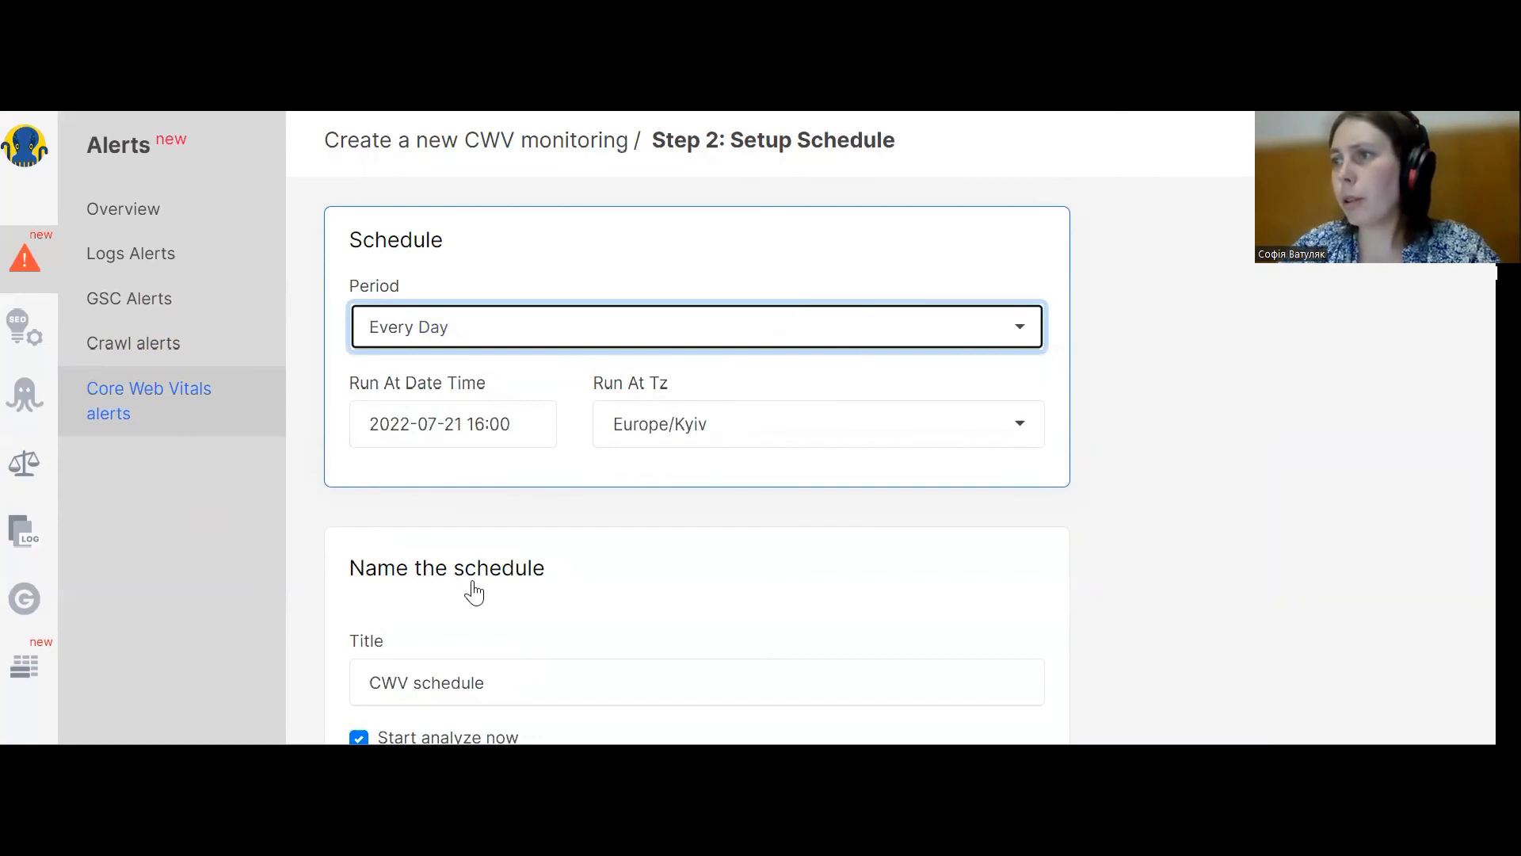
pyautogui.scroll(-1, 472, 591)
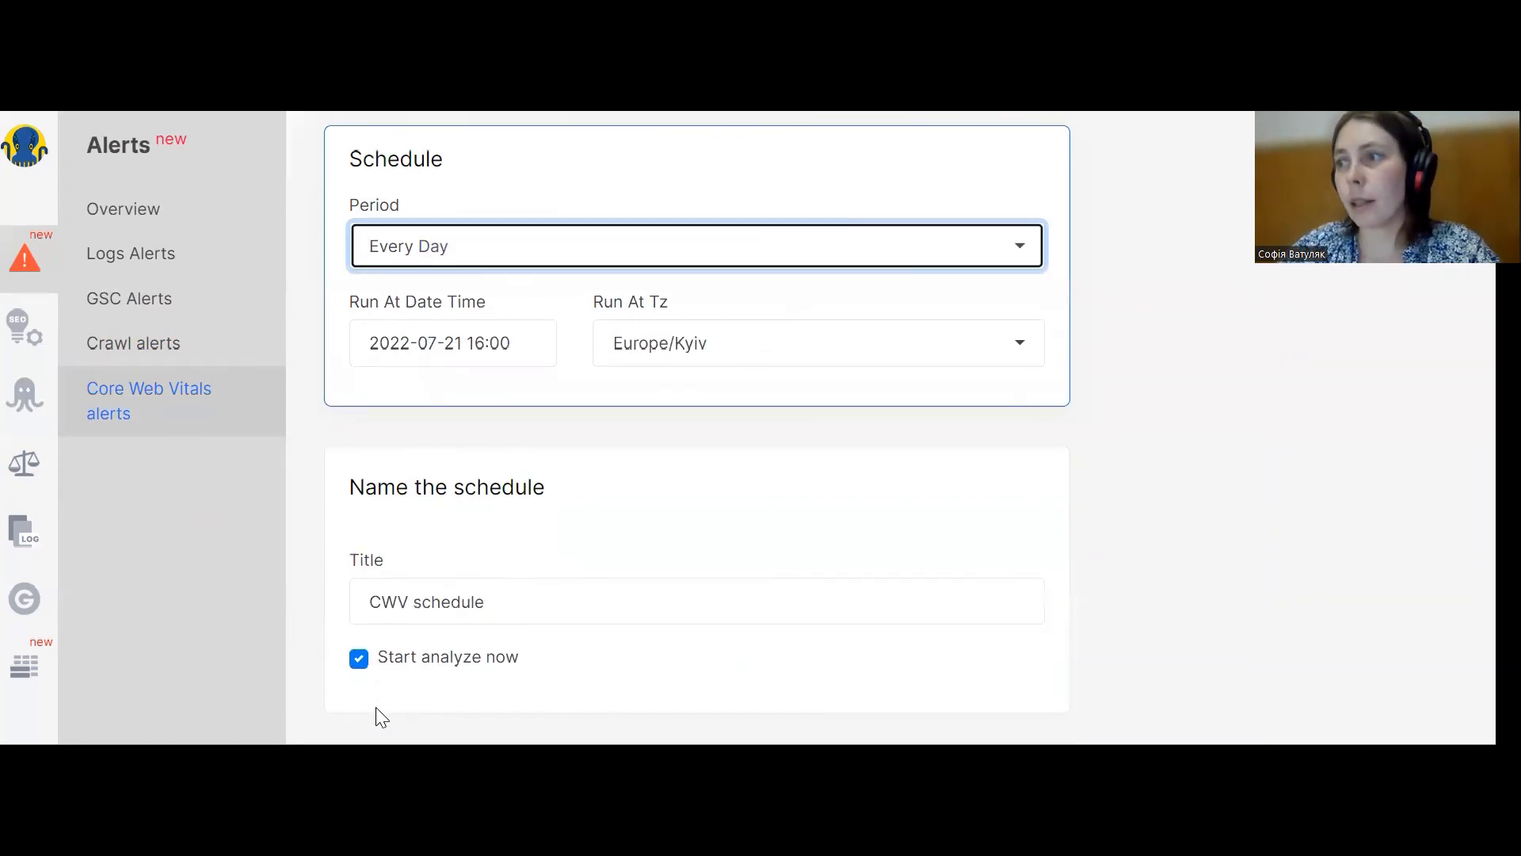
pyautogui.click(382, 762)
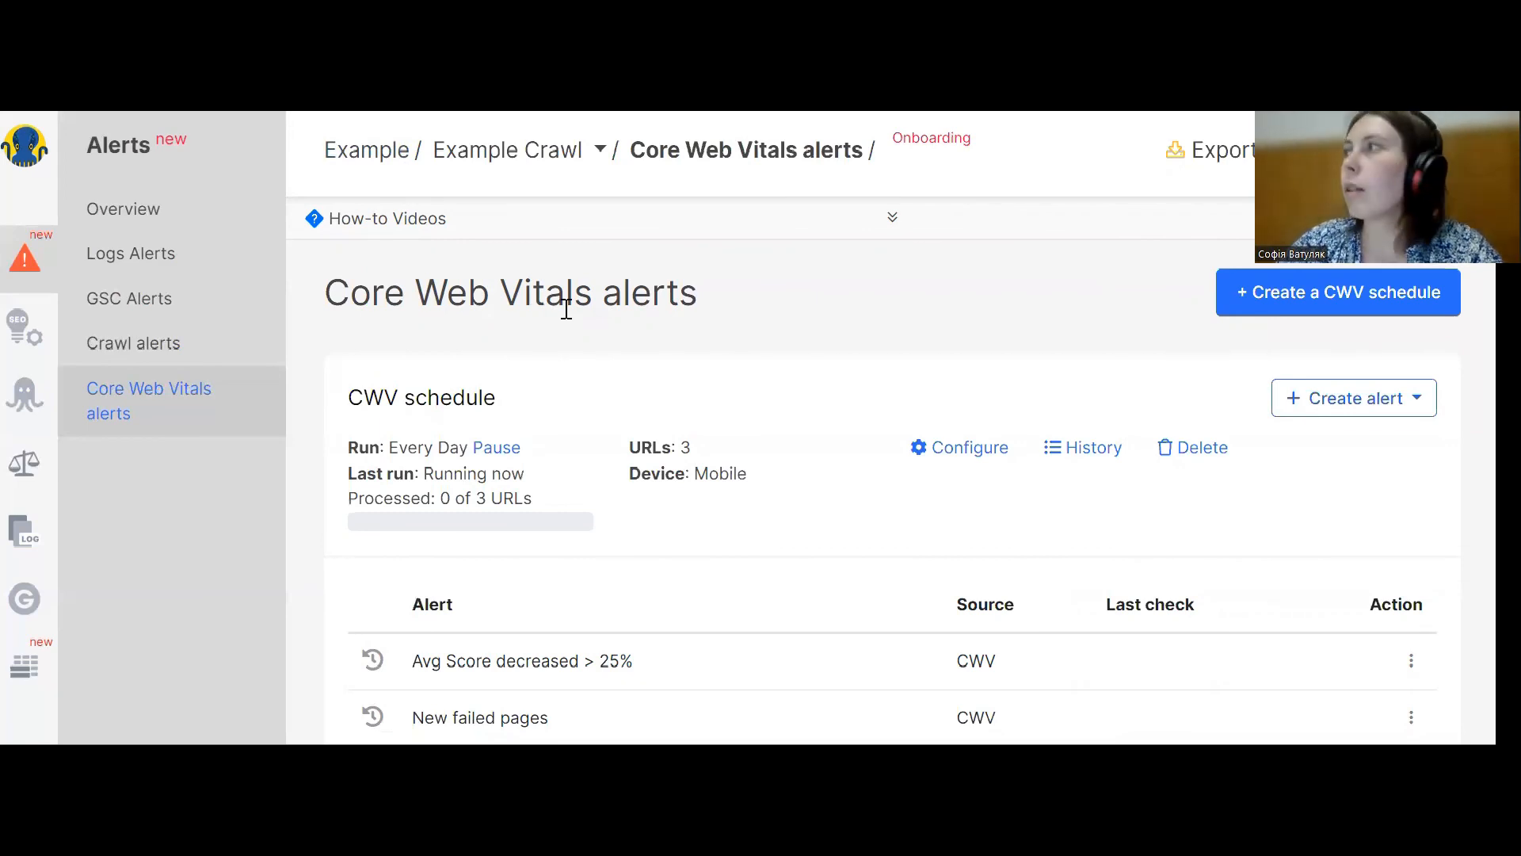
# Start a new CWV alert from the schedule's Create alert menu.
pyautogui.click(1360, 412)
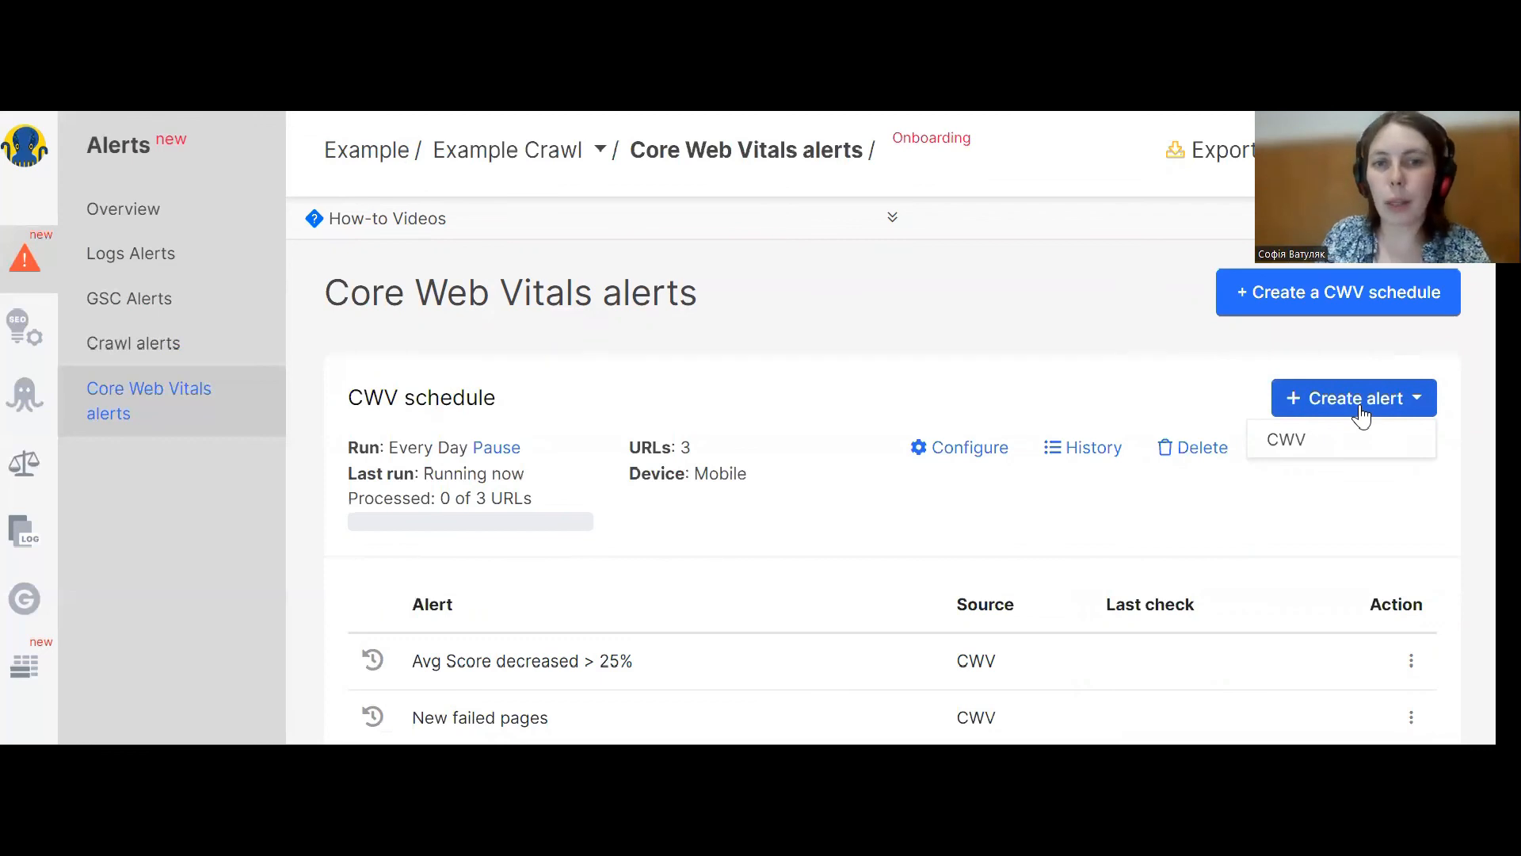
pyautogui.click(1295, 445)
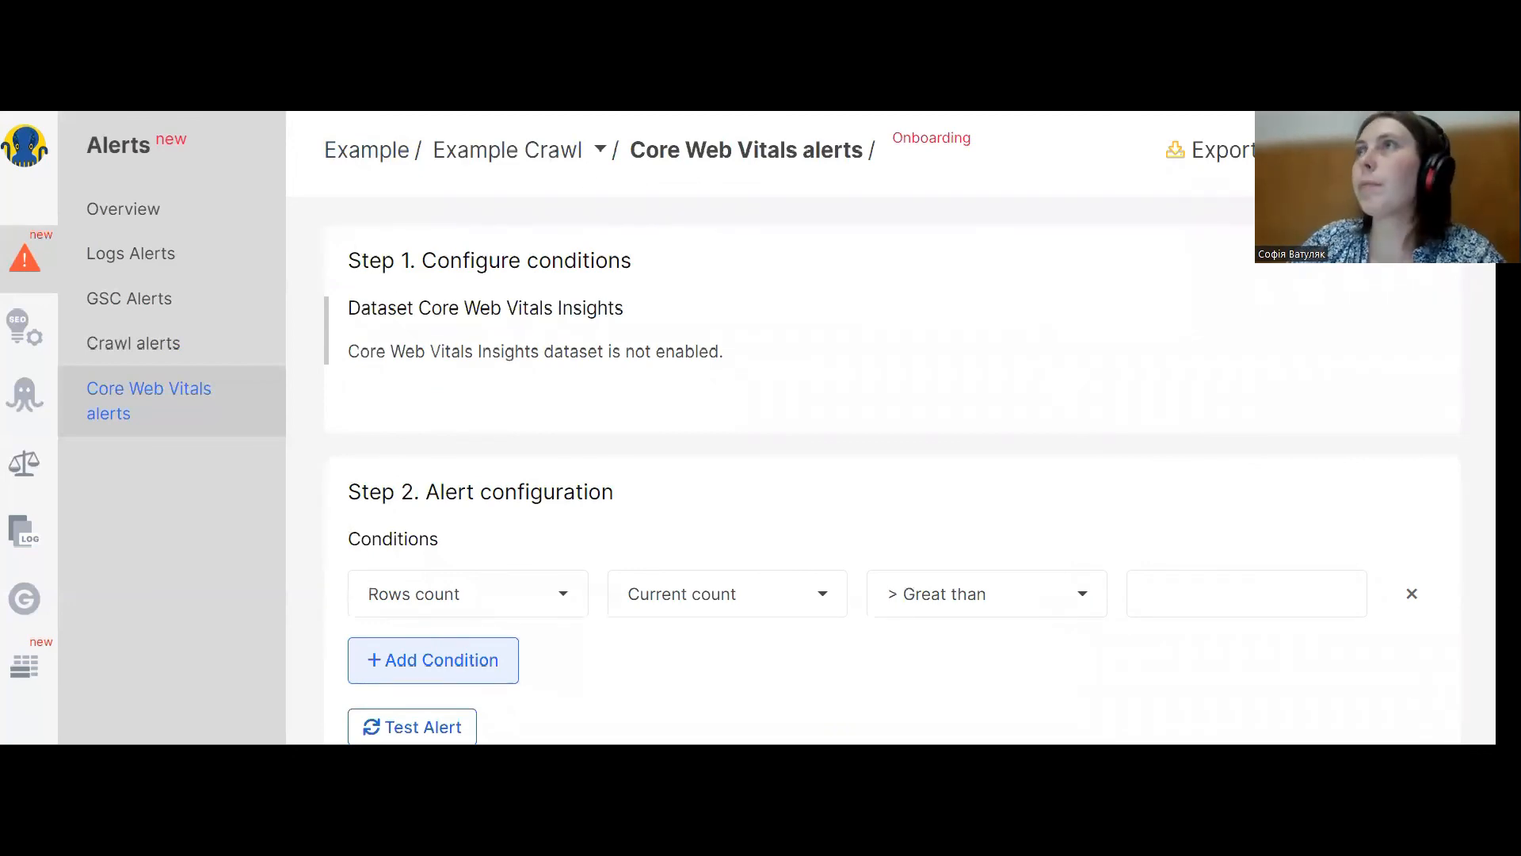
pyautogui.hotkey('ctrl', 'Tab')
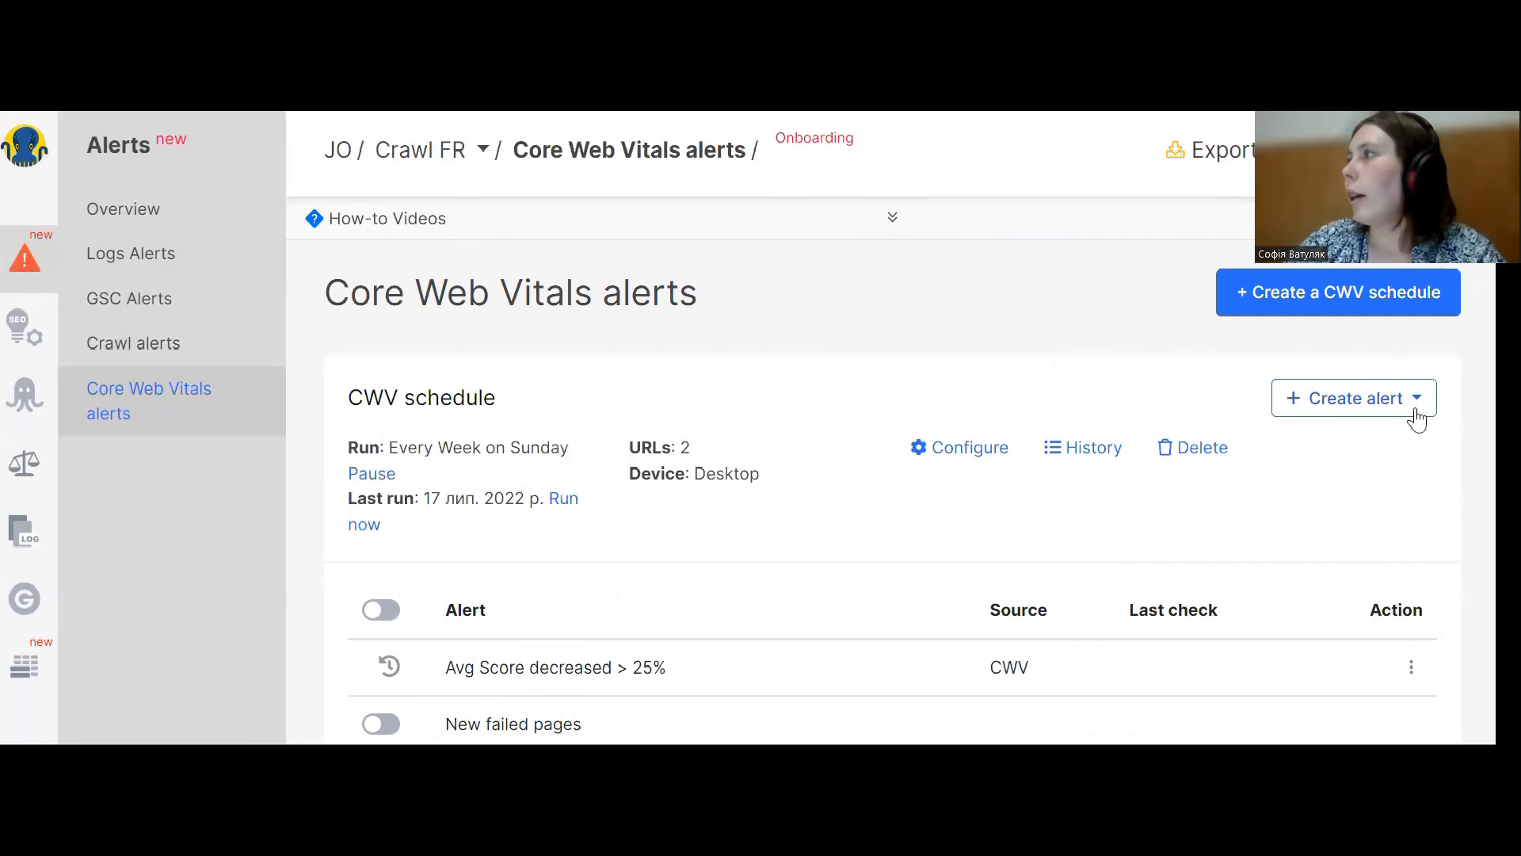
pyautogui.click(1351, 398)
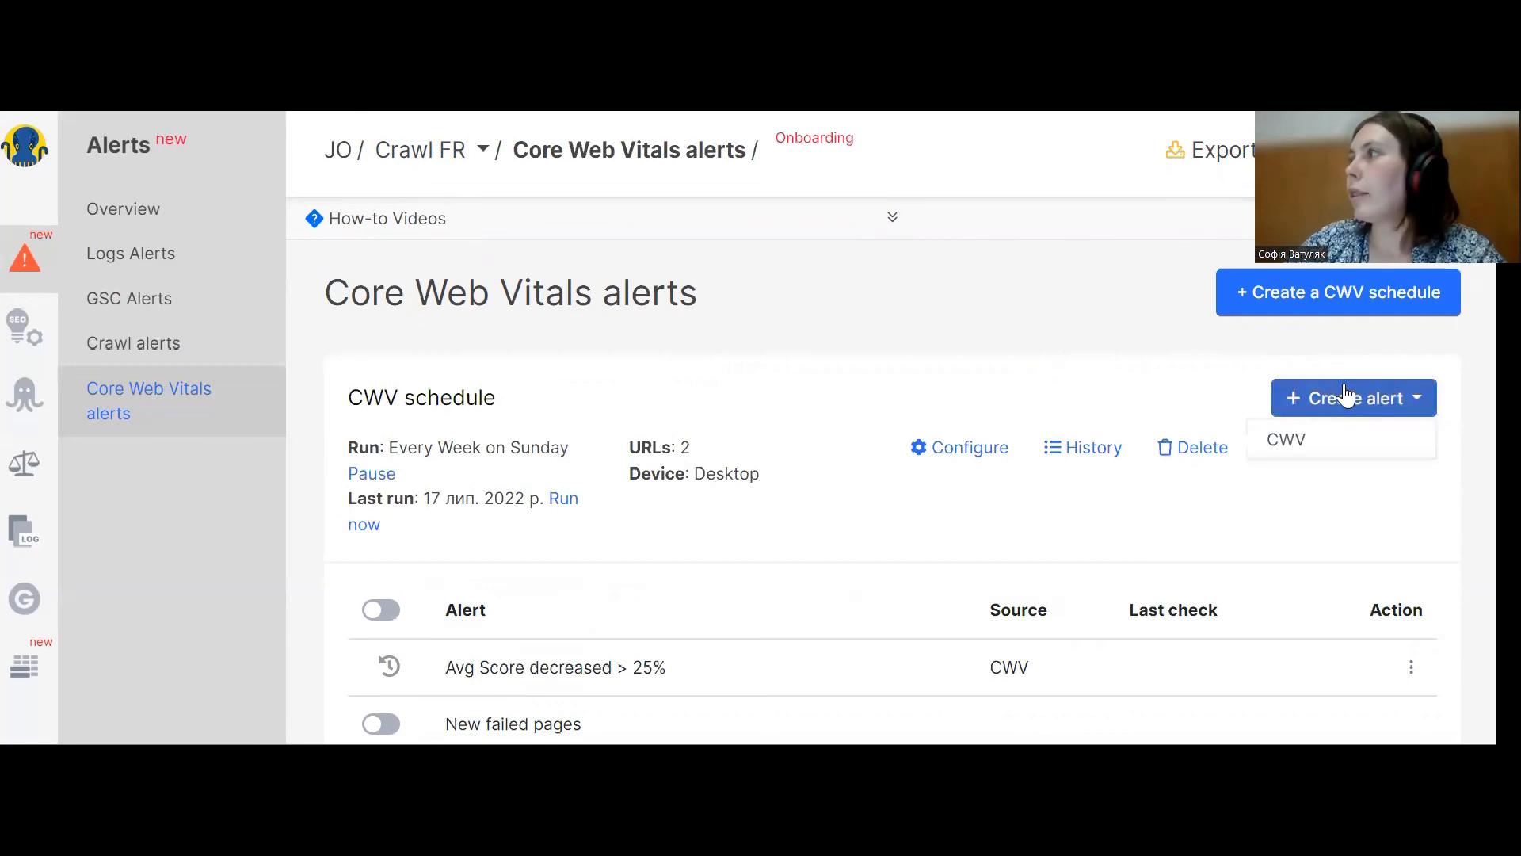
pyautogui.click(1285, 440)
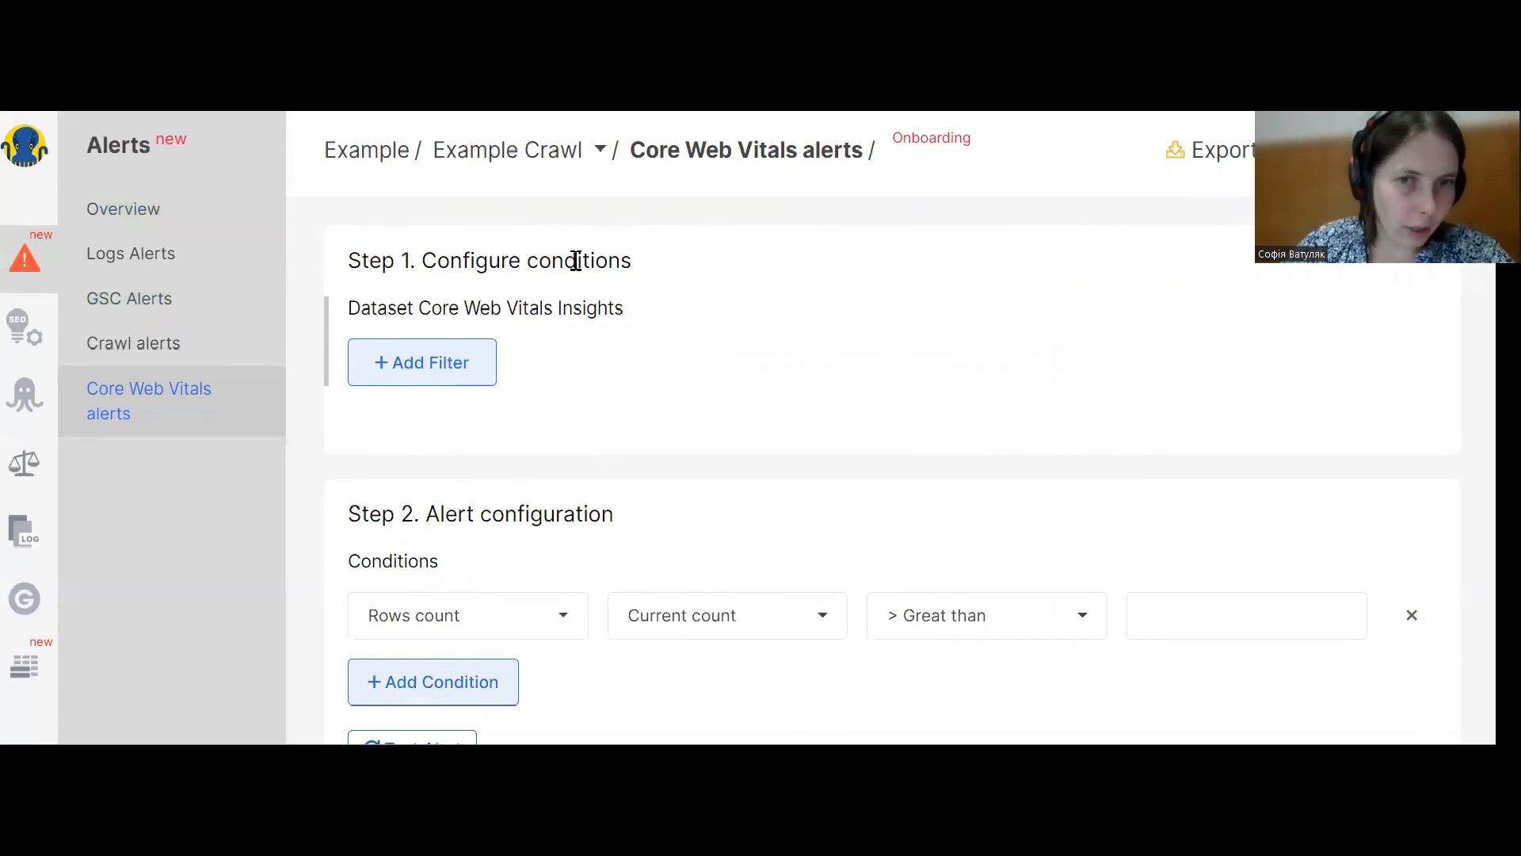
# Add a Page URL Contain filter with value ble, then remove the filter.
pyautogui.click(431, 376)
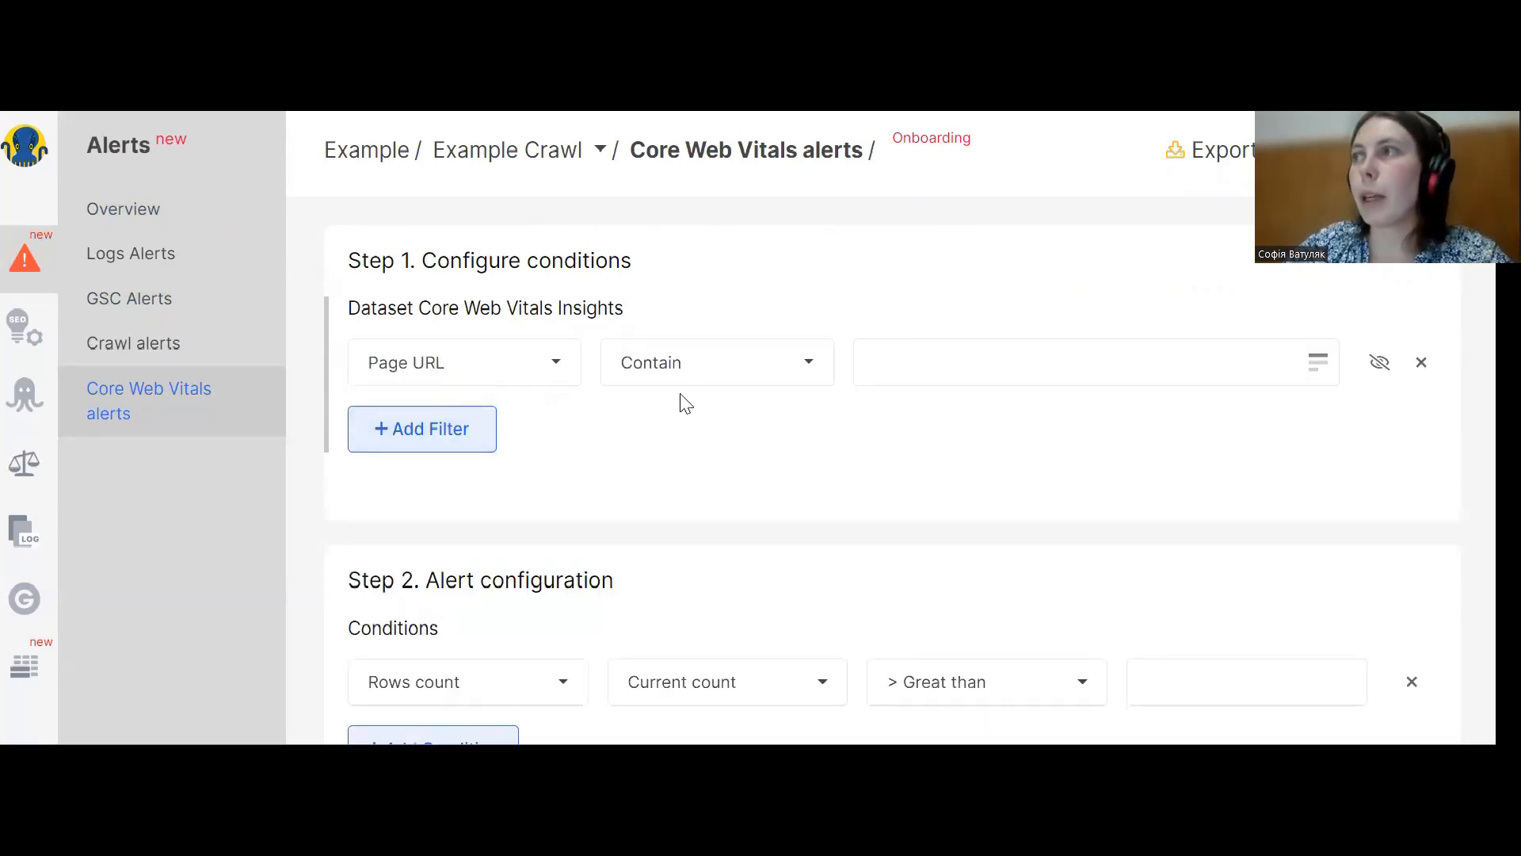
pyautogui.click(957, 366)
pyautogui.write('bl')
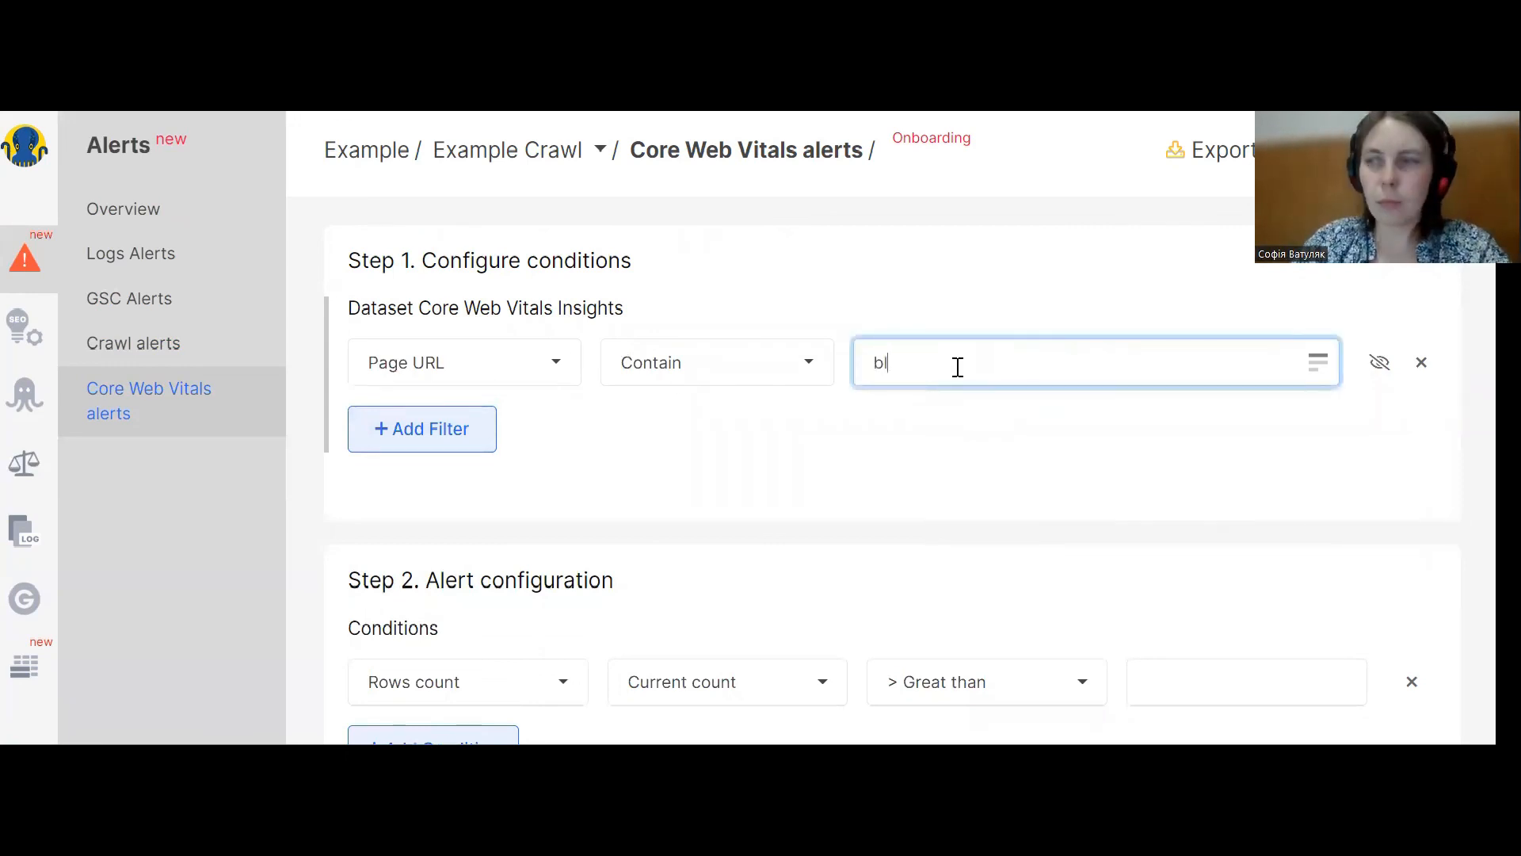
pyautogui.write('e')
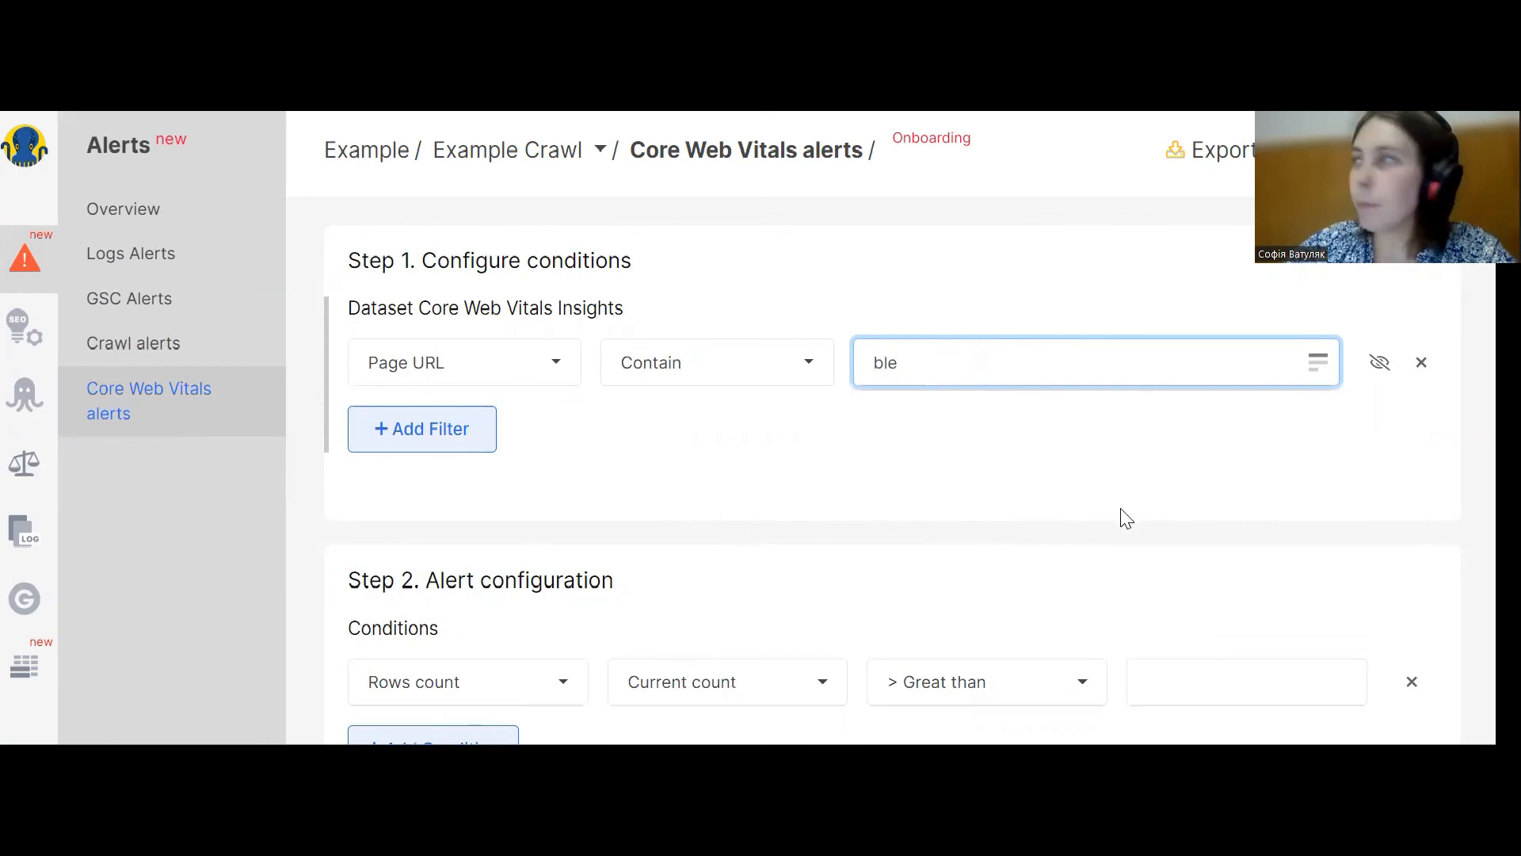
pyautogui.click(1422, 362)
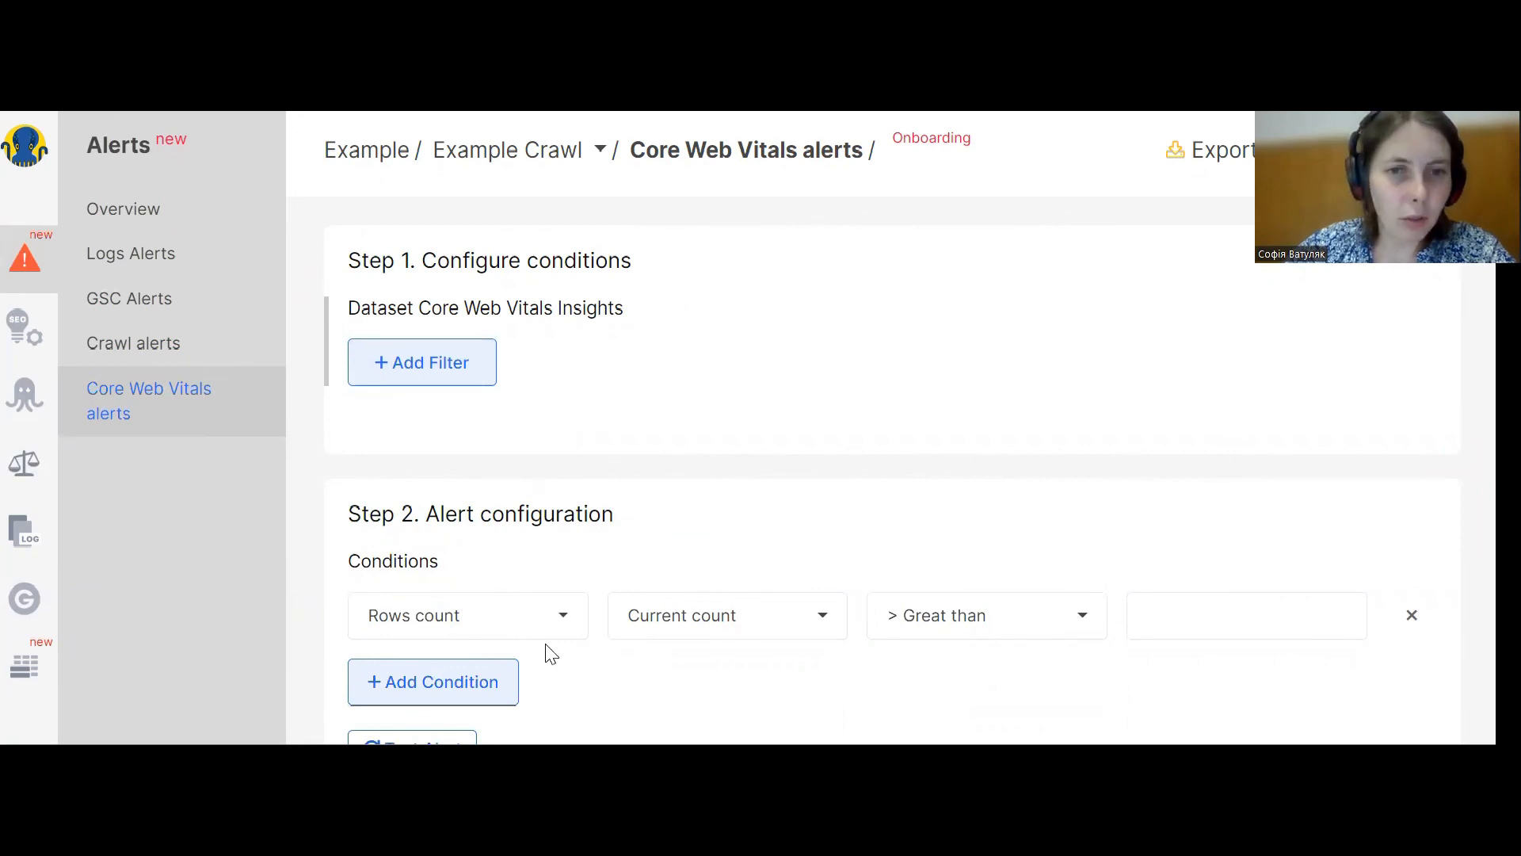
# Change the condition metric from Rows count to First Input Delay (FID).
pyautogui.click(489, 631)
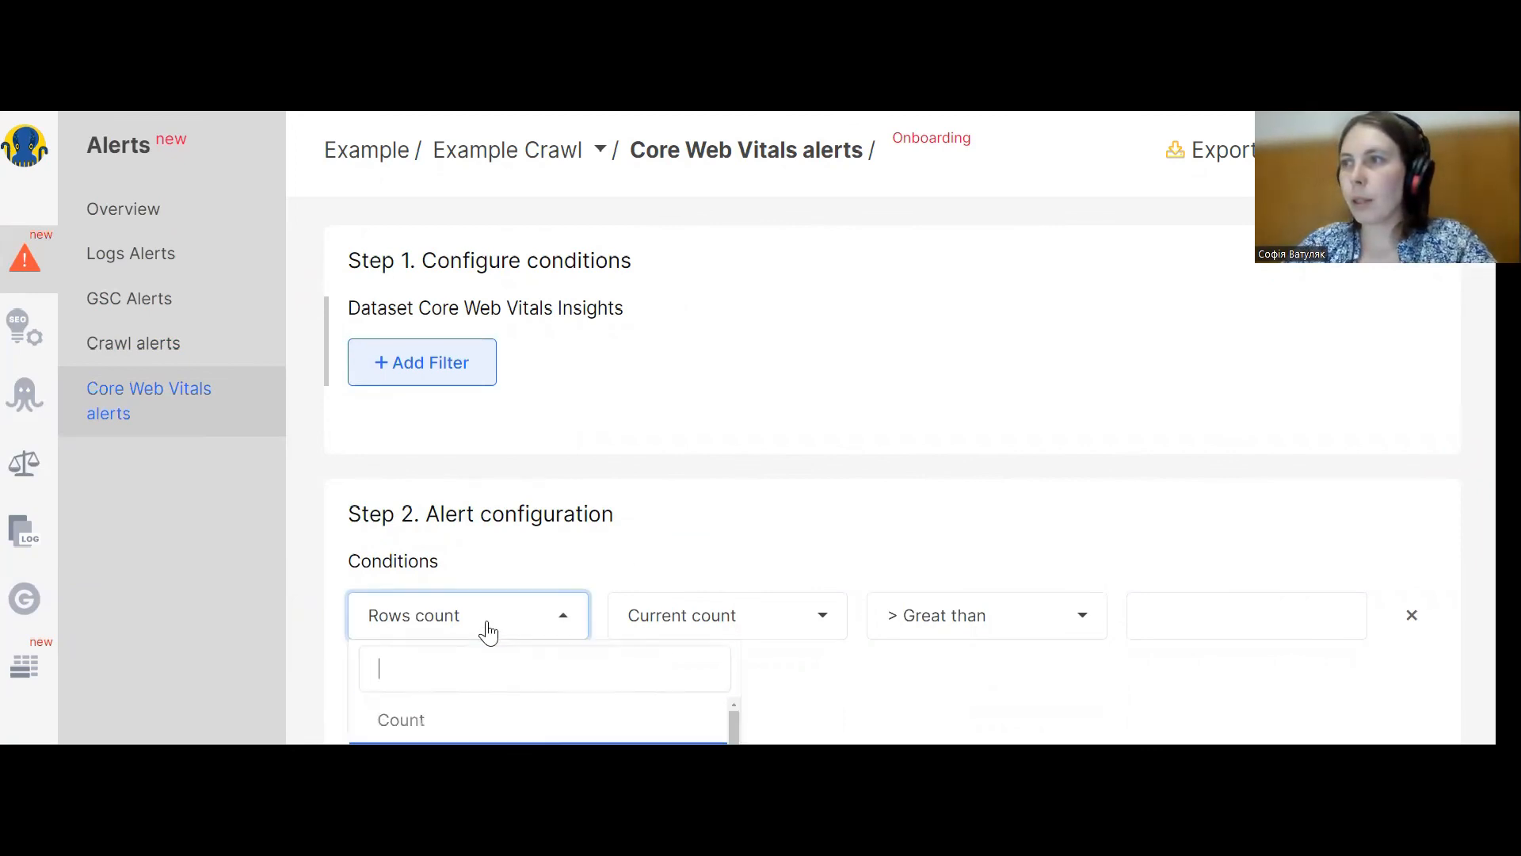
pyautogui.scroll(-1, 479, 646)
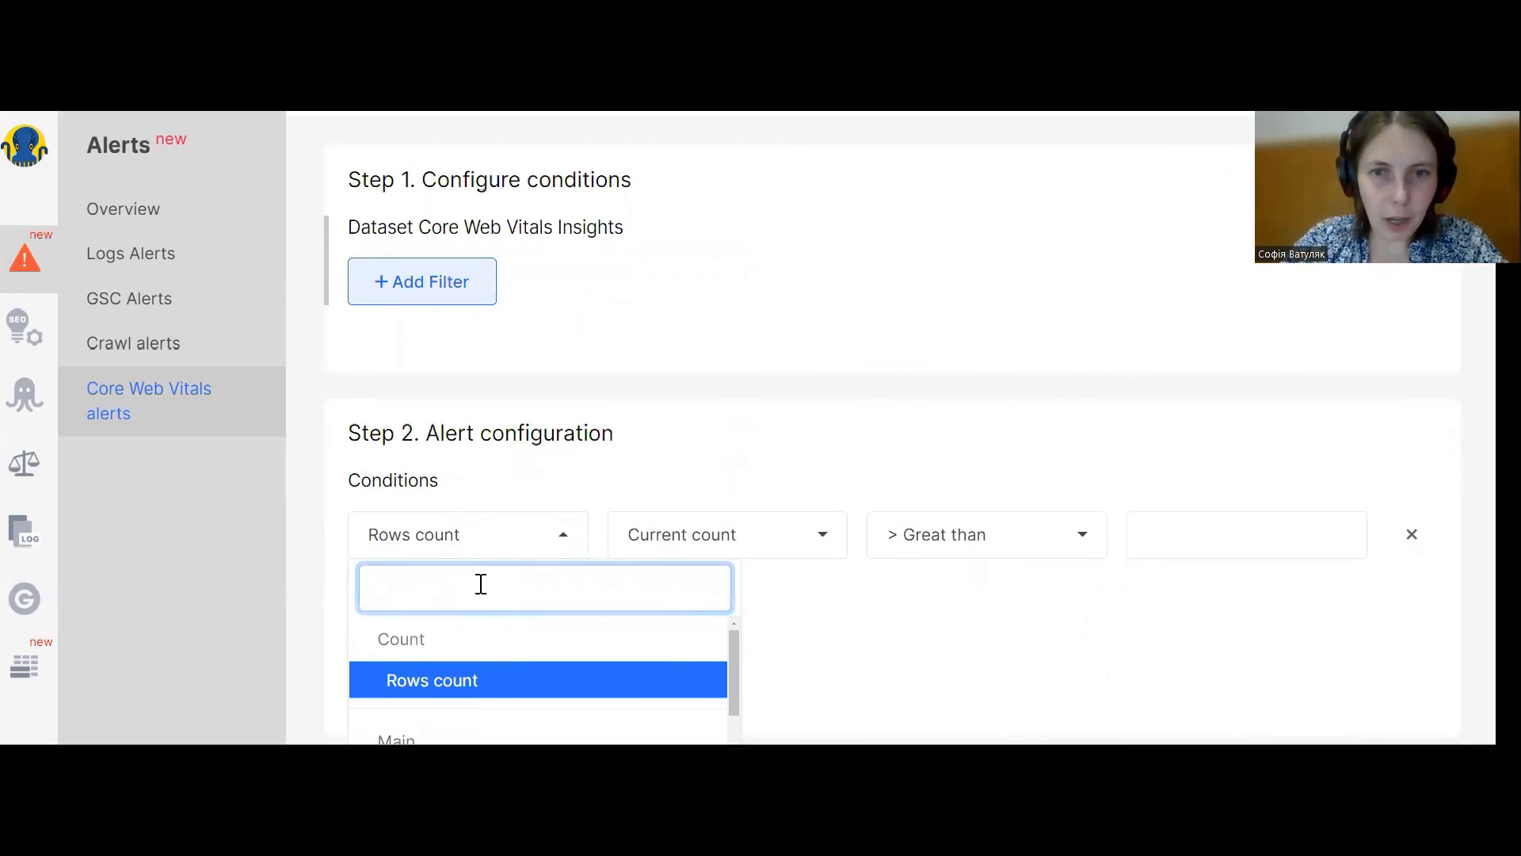
pyautogui.write('f')
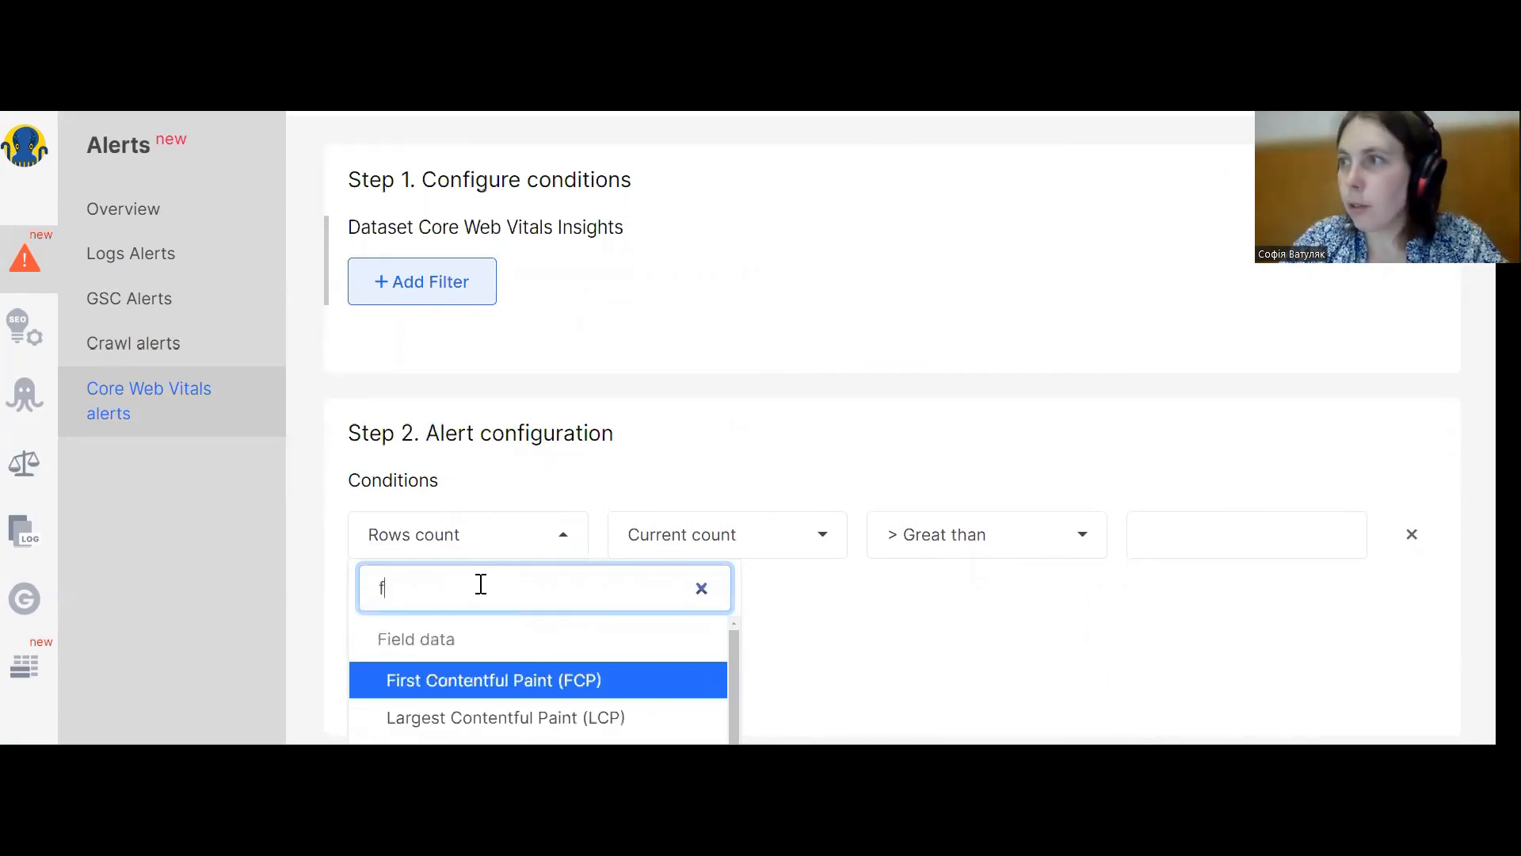
pyautogui.scroll(-1, 504, 646)
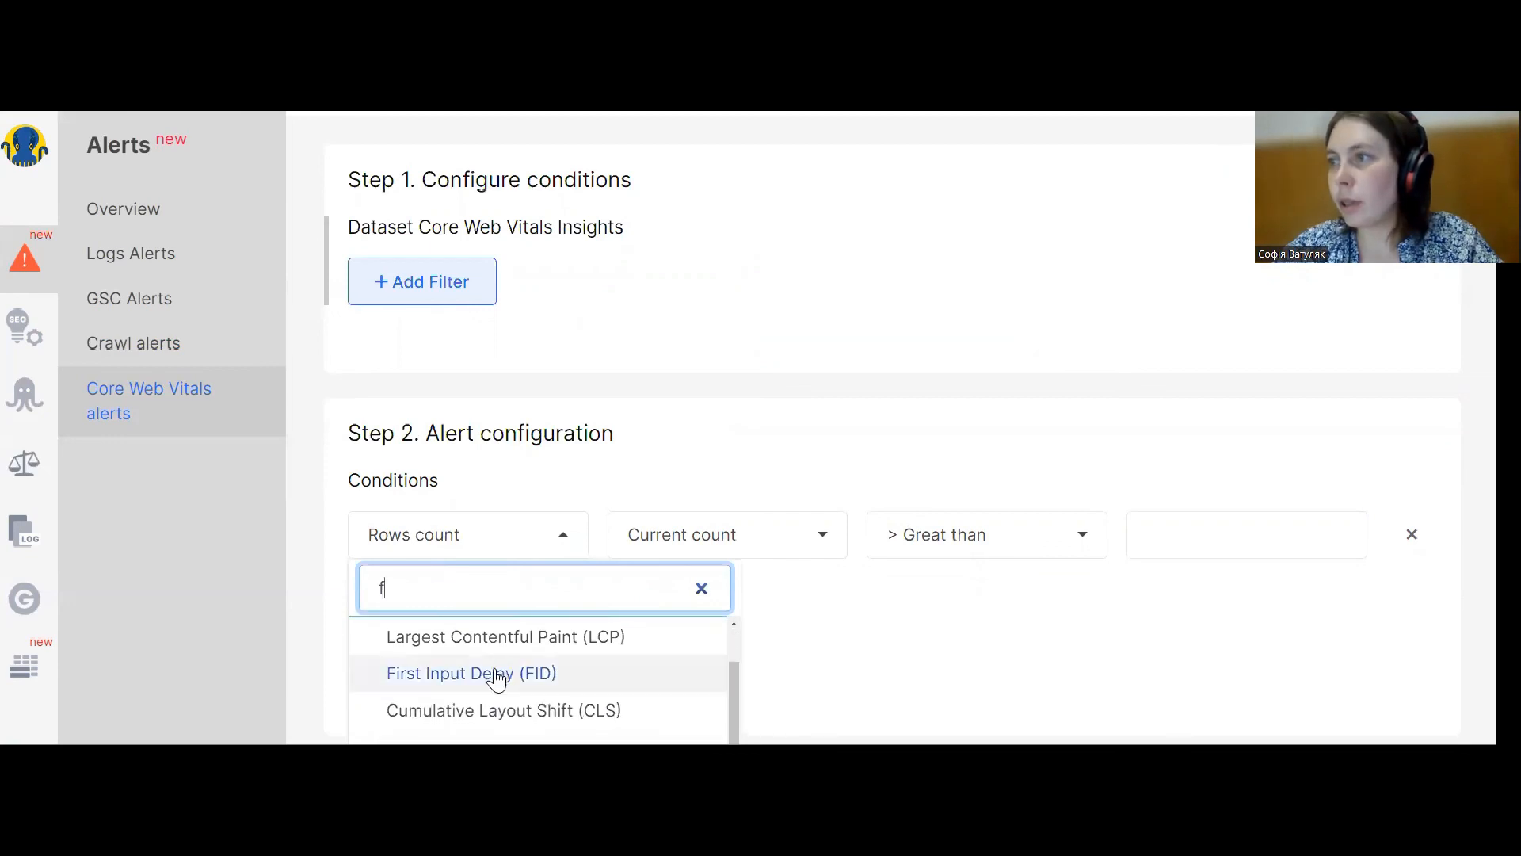
pyautogui.click(497, 675)
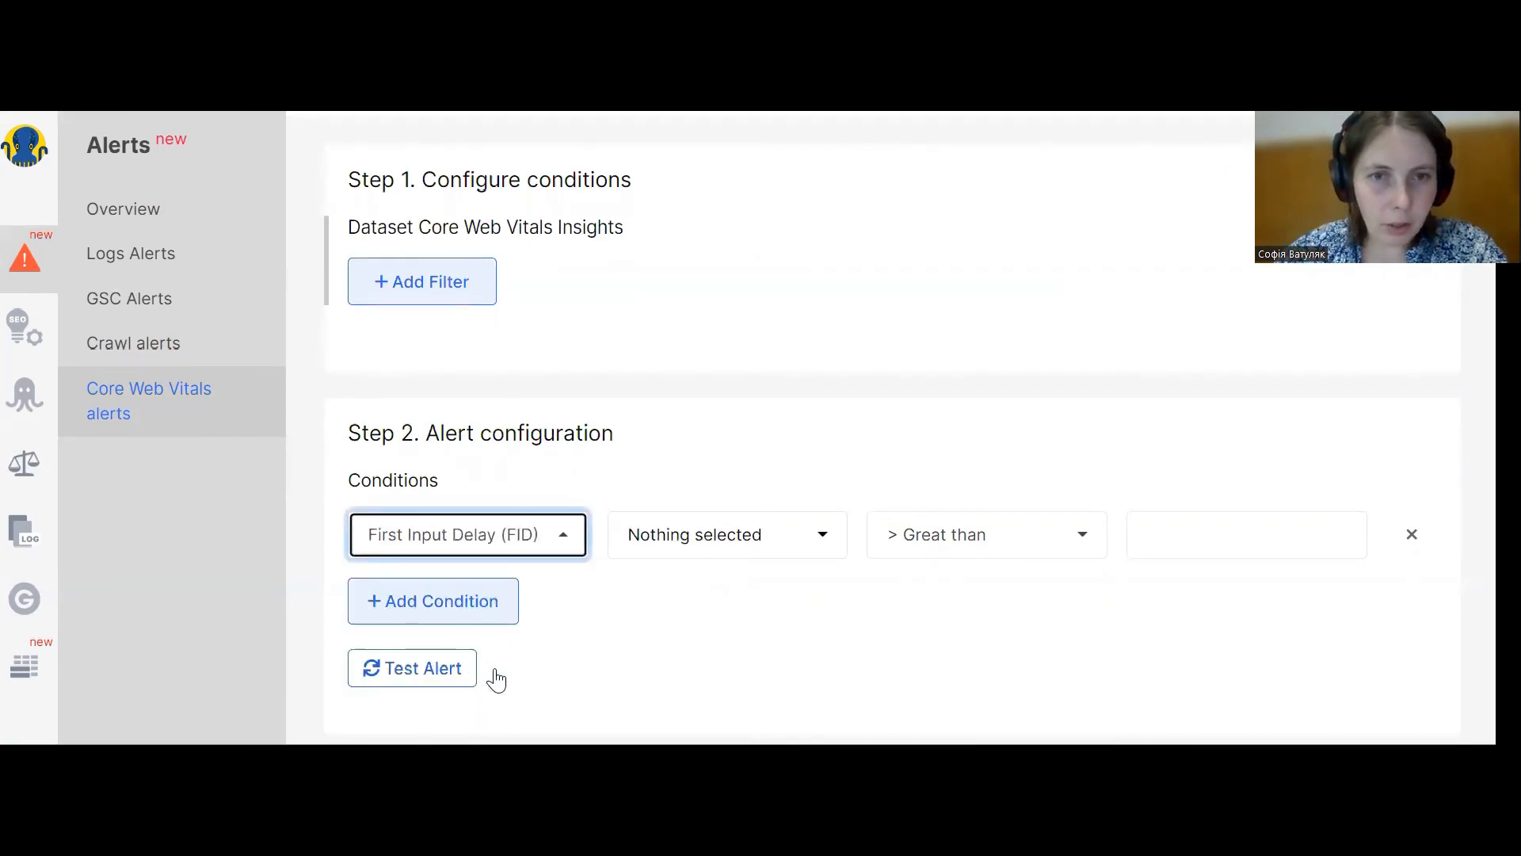
# Set the FID condition to Average, Increased more than %, with a value of 20.
pyautogui.click(753, 552)
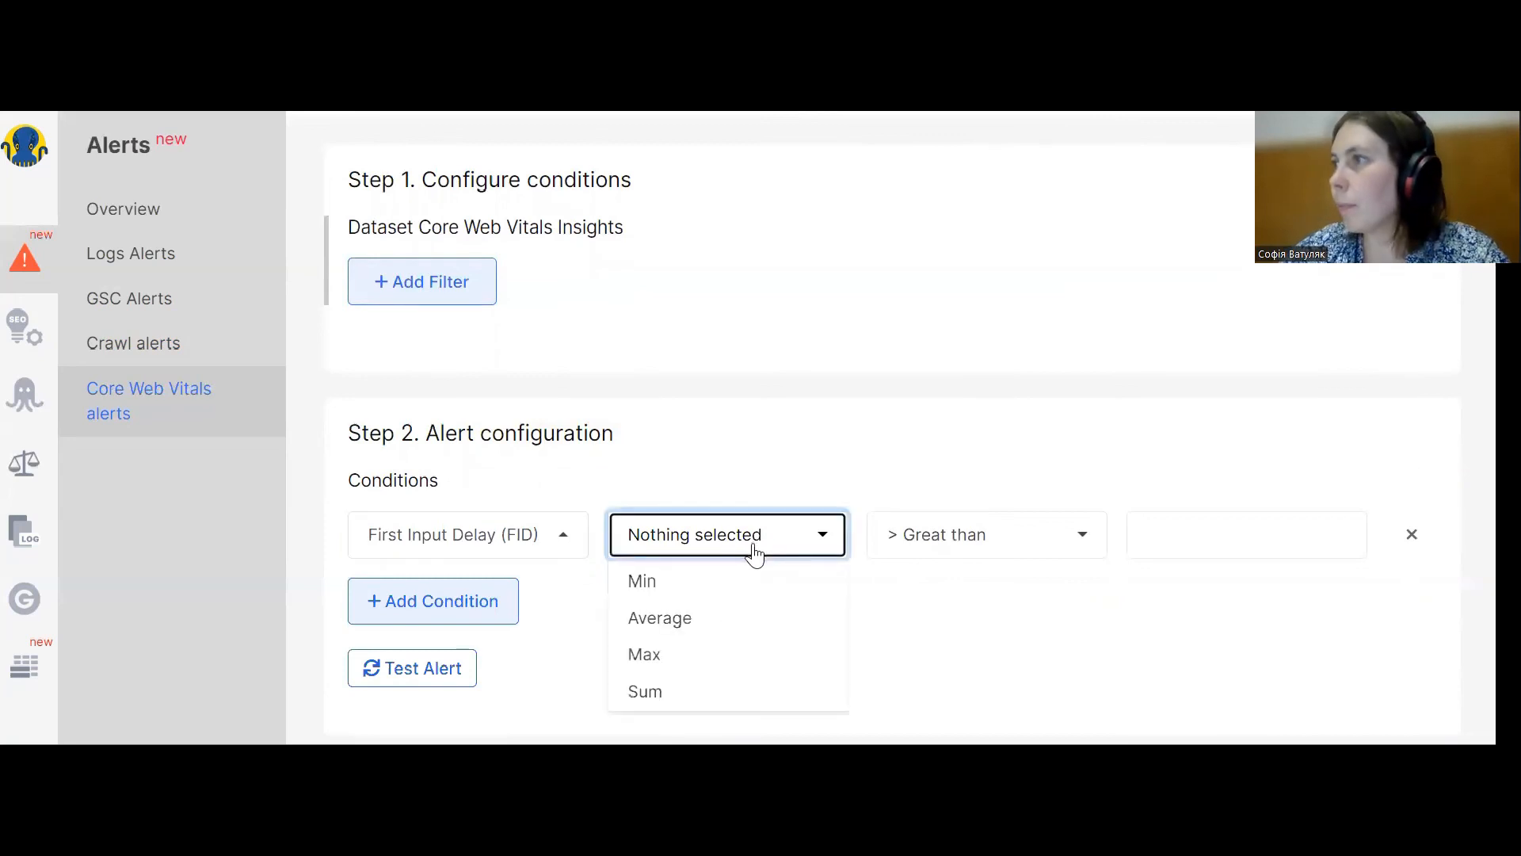
pyautogui.click(688, 619)
pyautogui.click(982, 545)
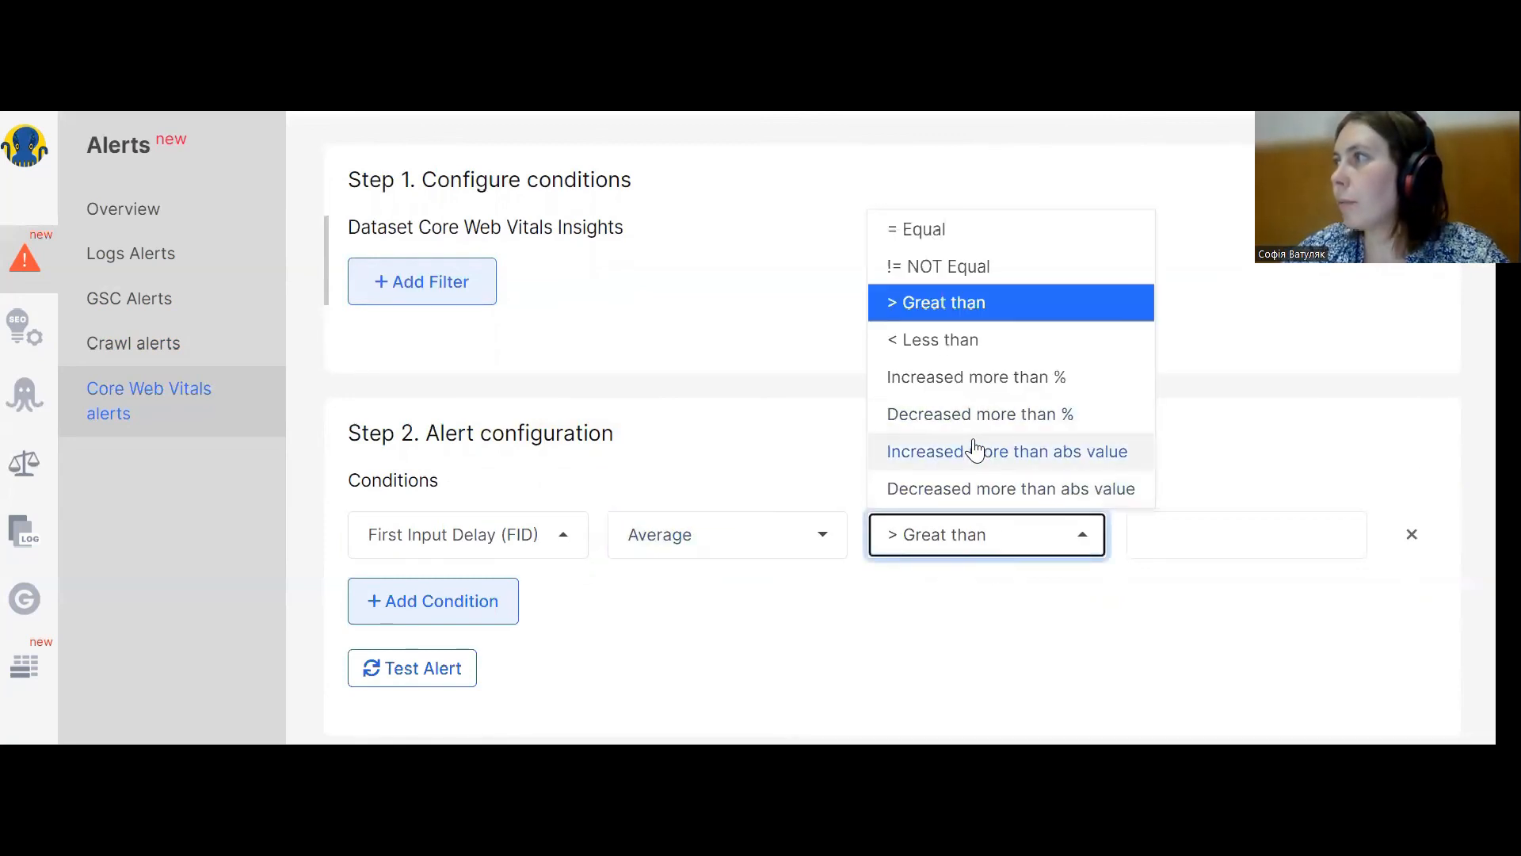
pyautogui.click(962, 378)
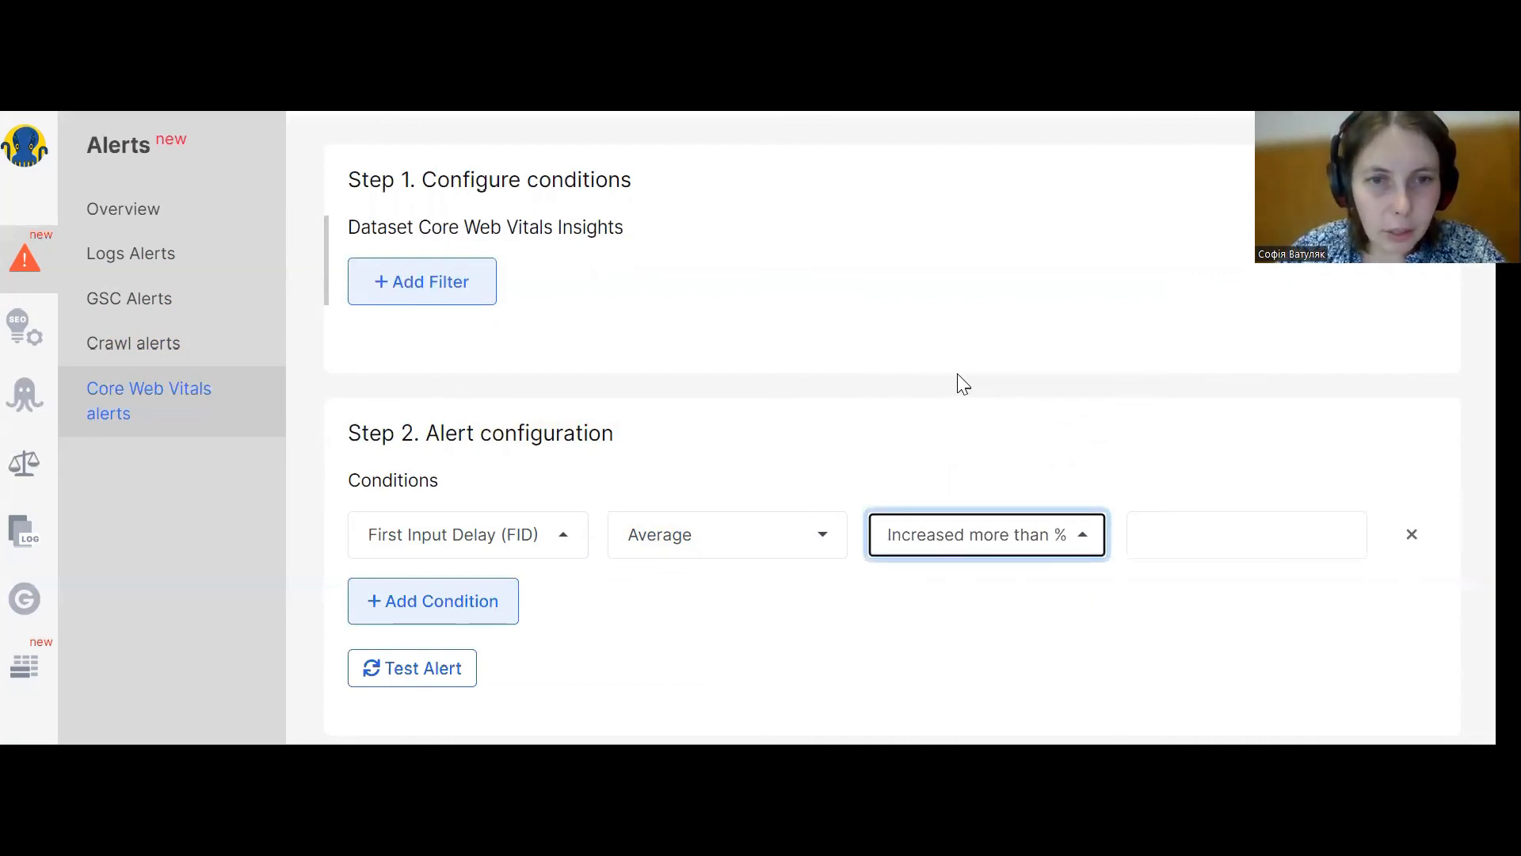
pyautogui.click(1196, 543)
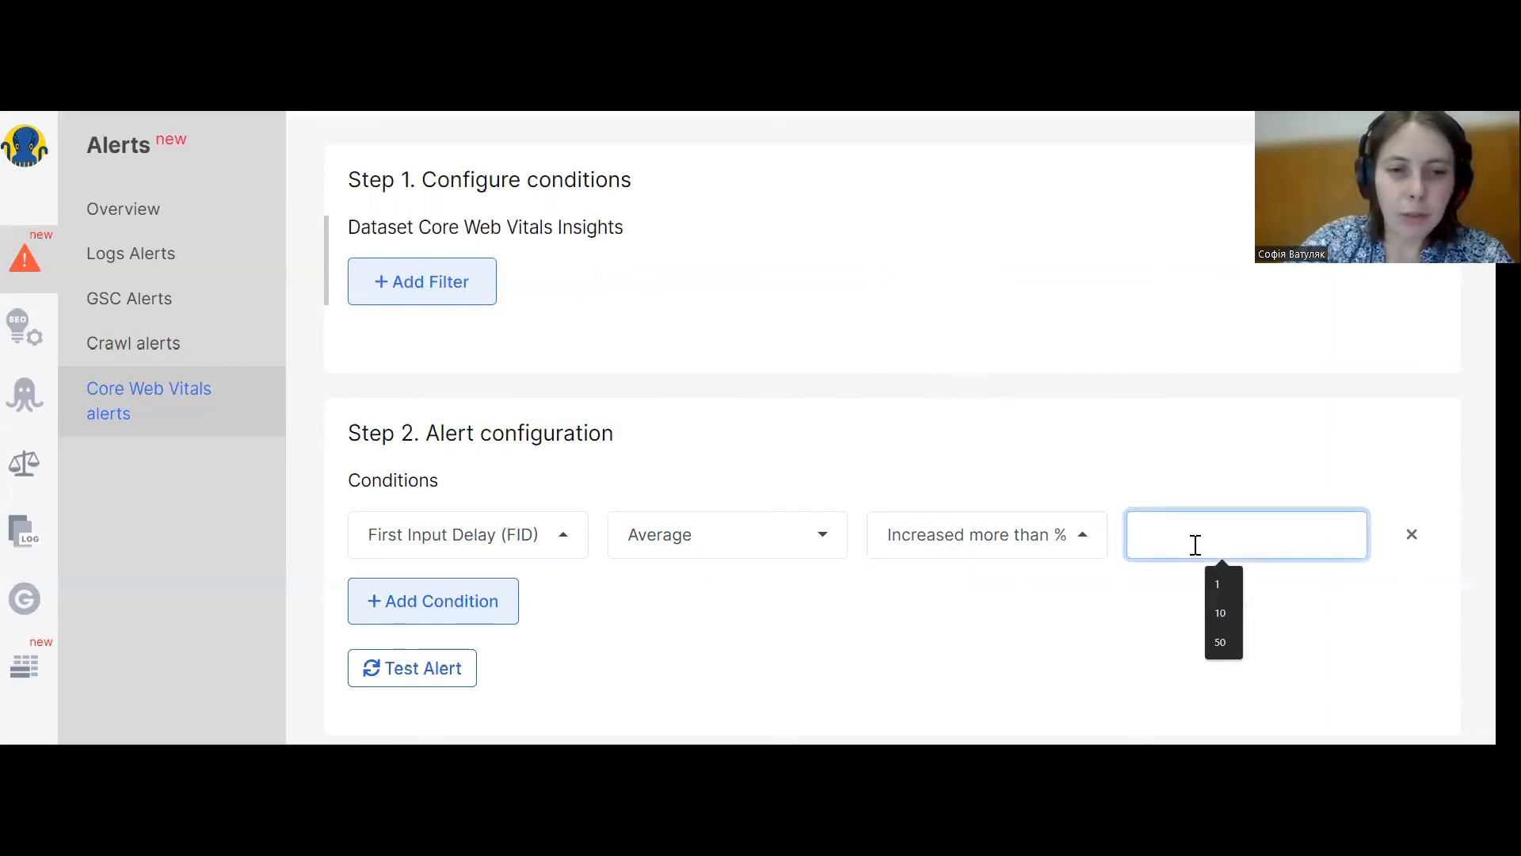
pyautogui.write('20')
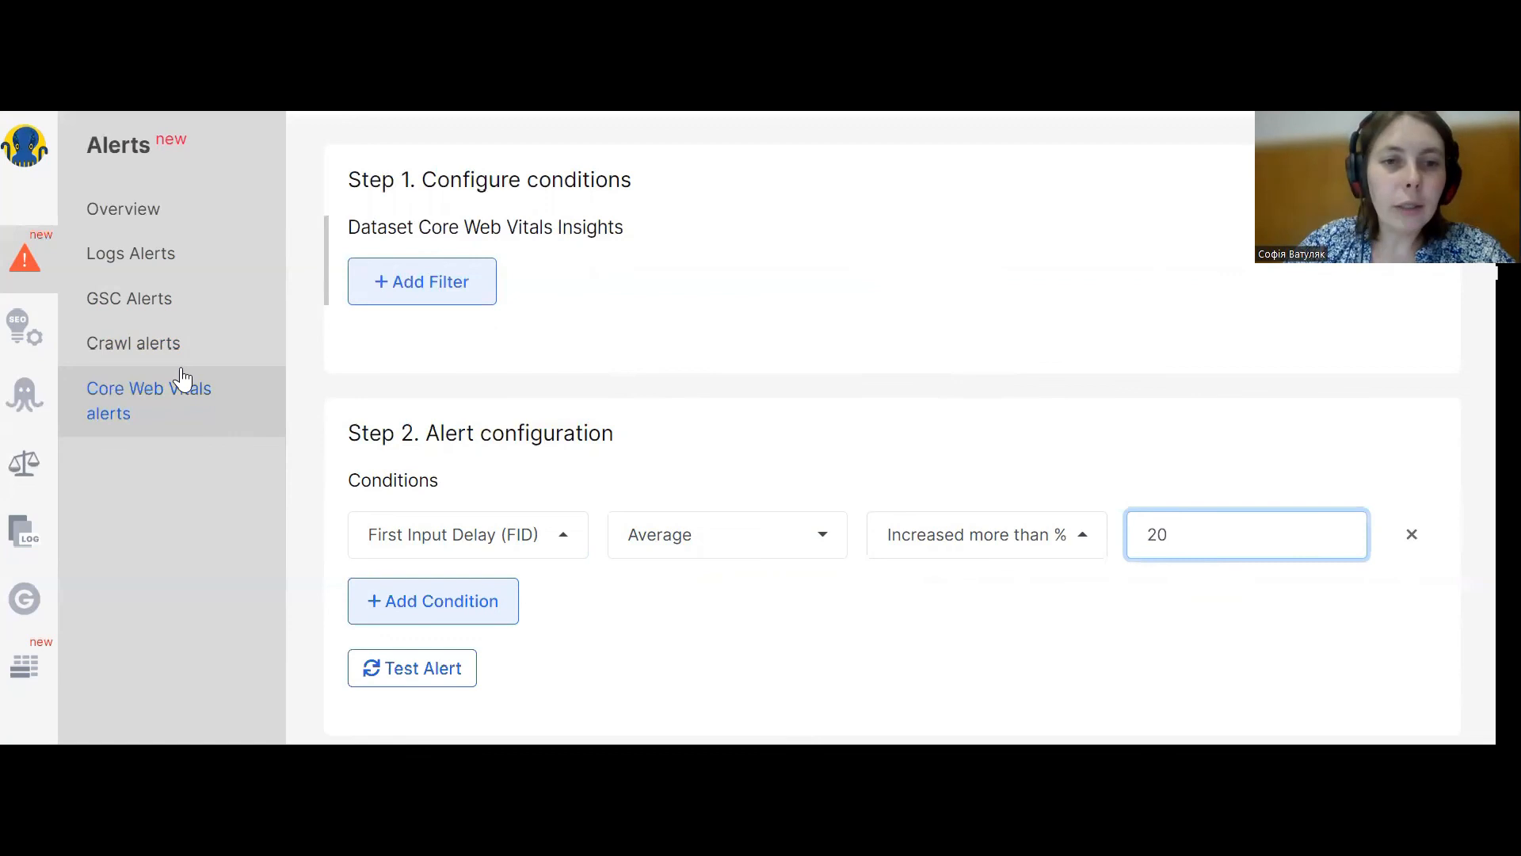
# Return to the Core Web Vitals alerts list and open another new CWV alert form.
pyautogui.click(149, 406)
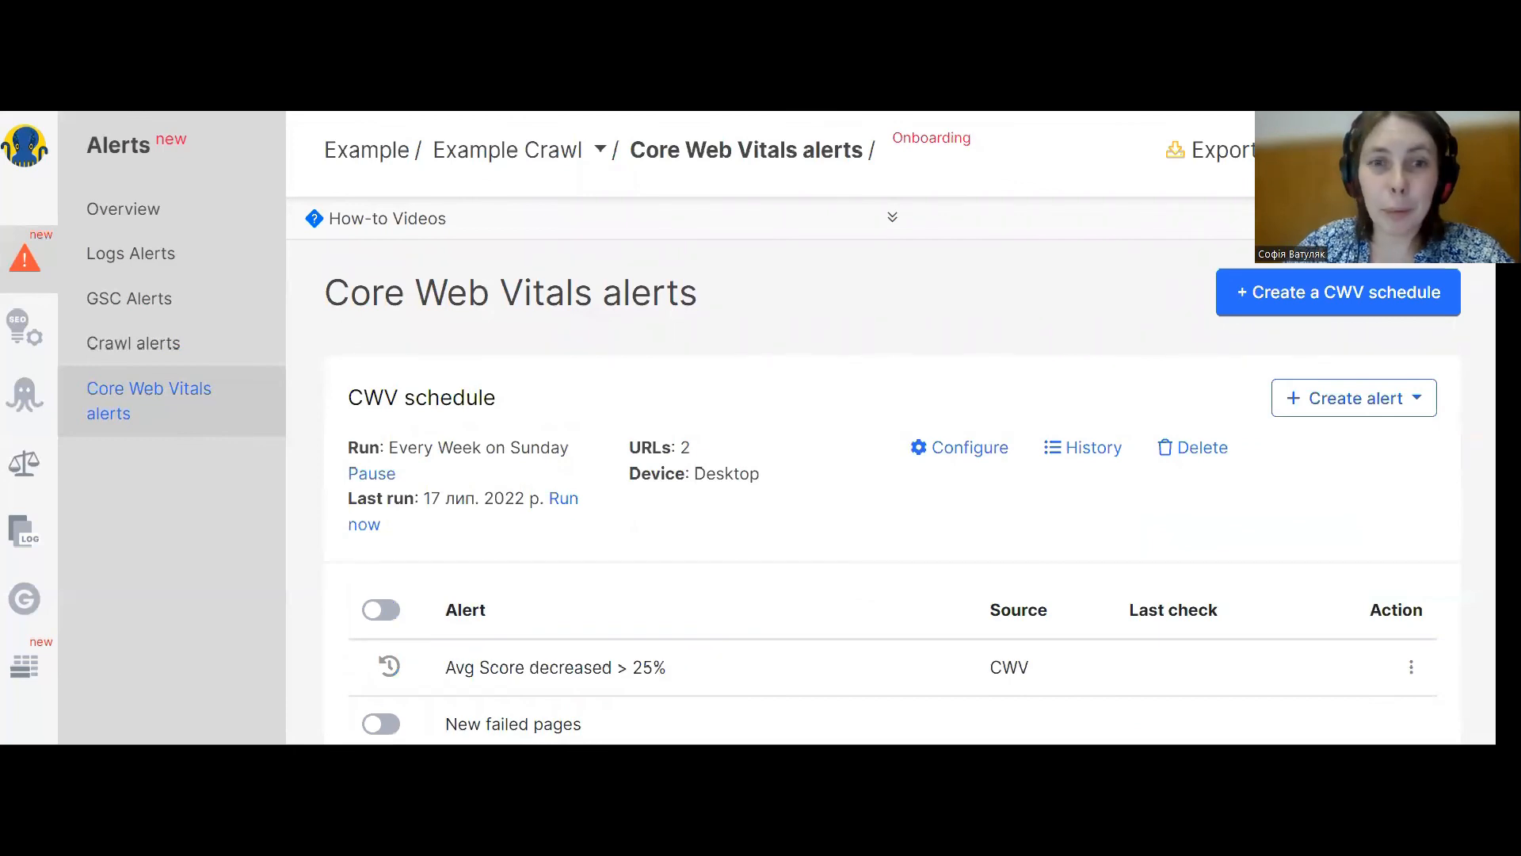
pyautogui.click(1367, 405)
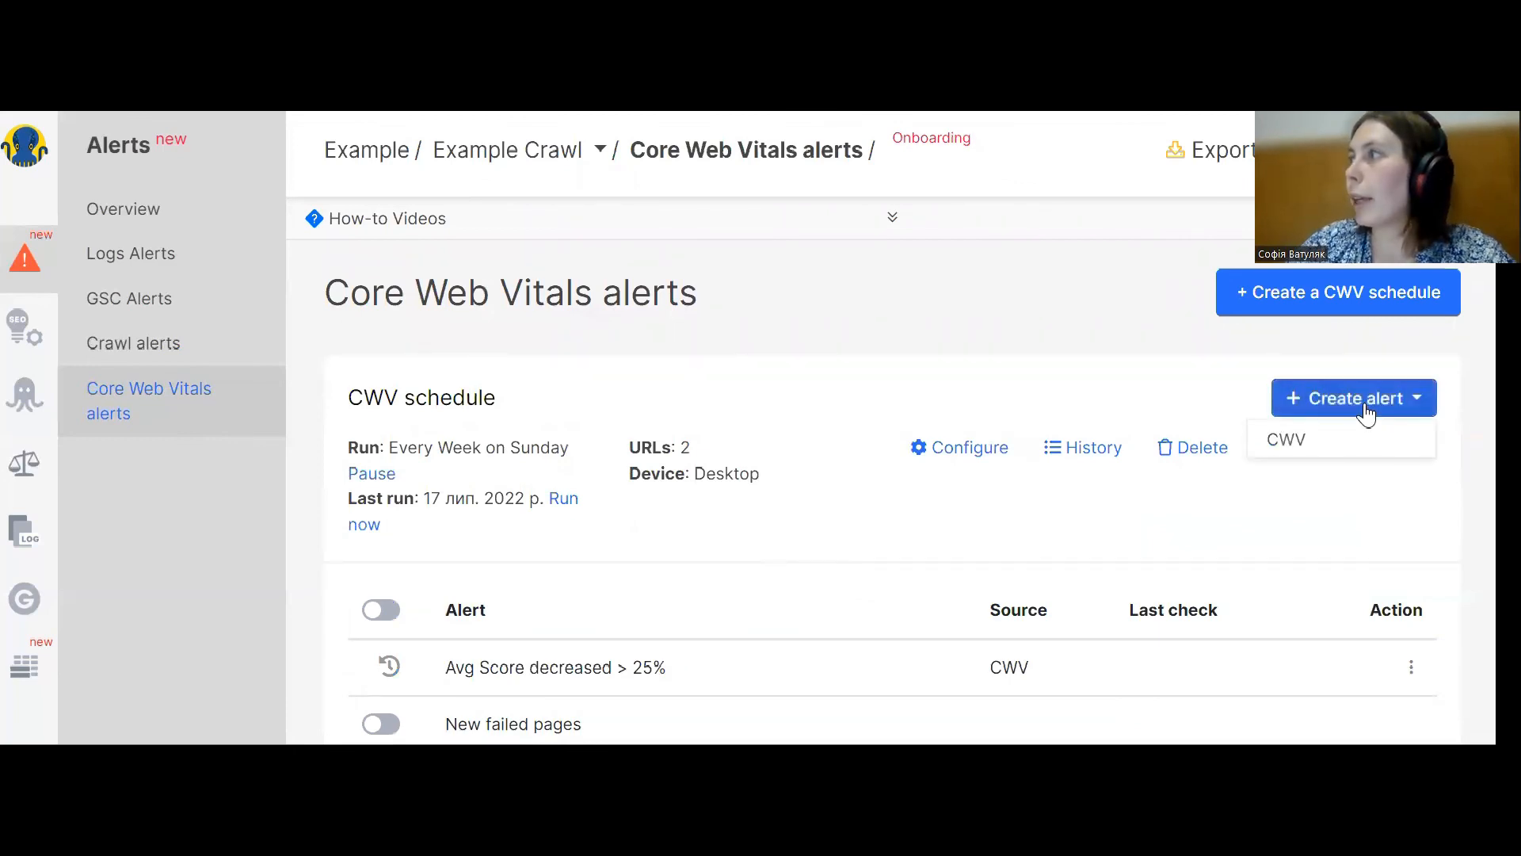
pyautogui.click(1335, 449)
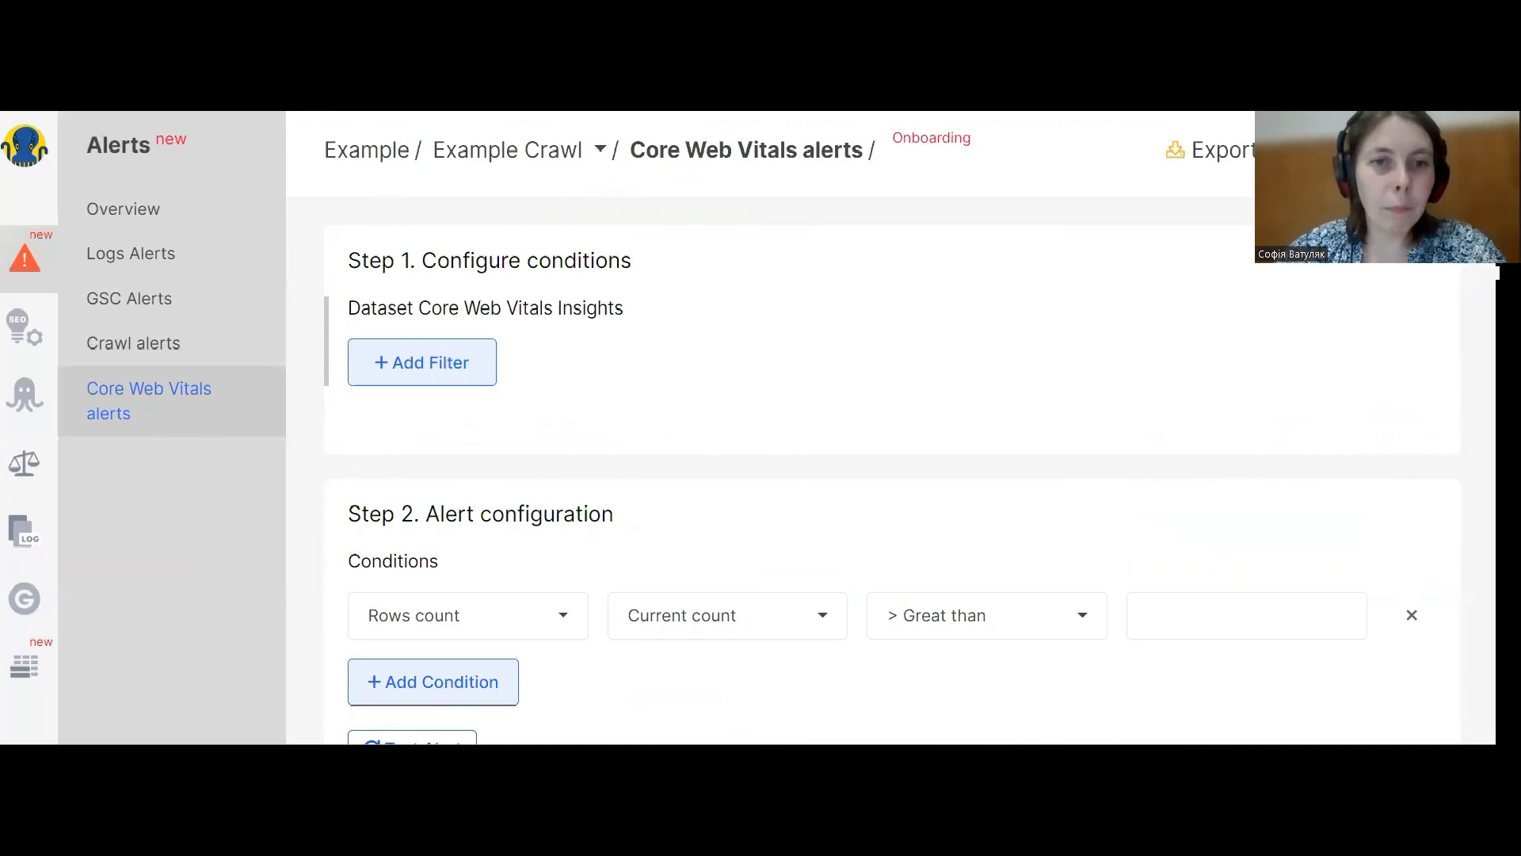
# Add a filter on Field First Contentful Paint (FCP) Average, Greater than, with value 3.
pyautogui.click(435, 361)
pyautogui.click(435, 358)
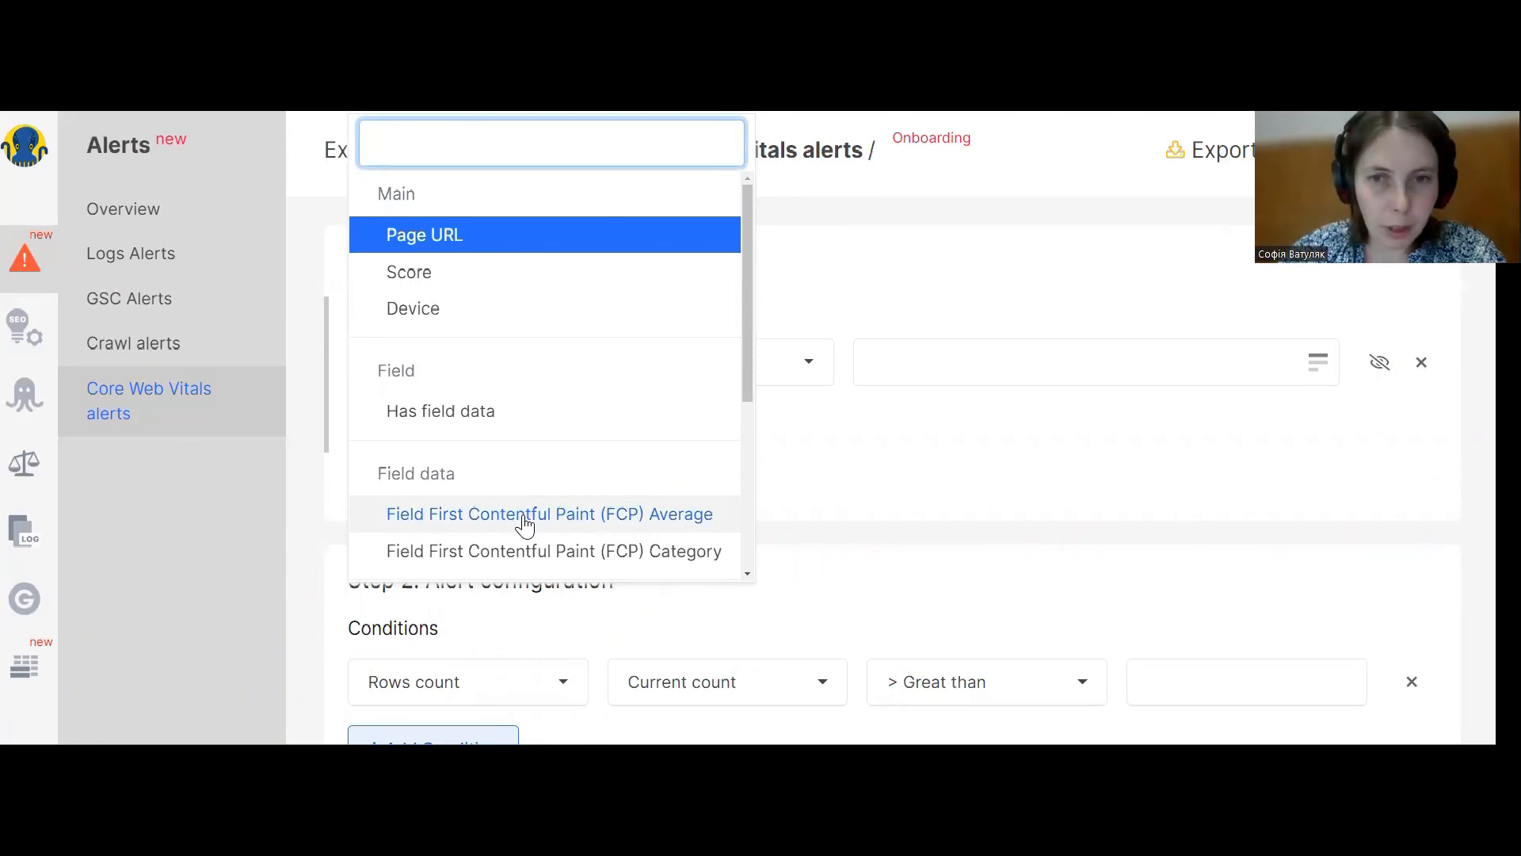
pyautogui.click(525, 522)
pyautogui.click(695, 372)
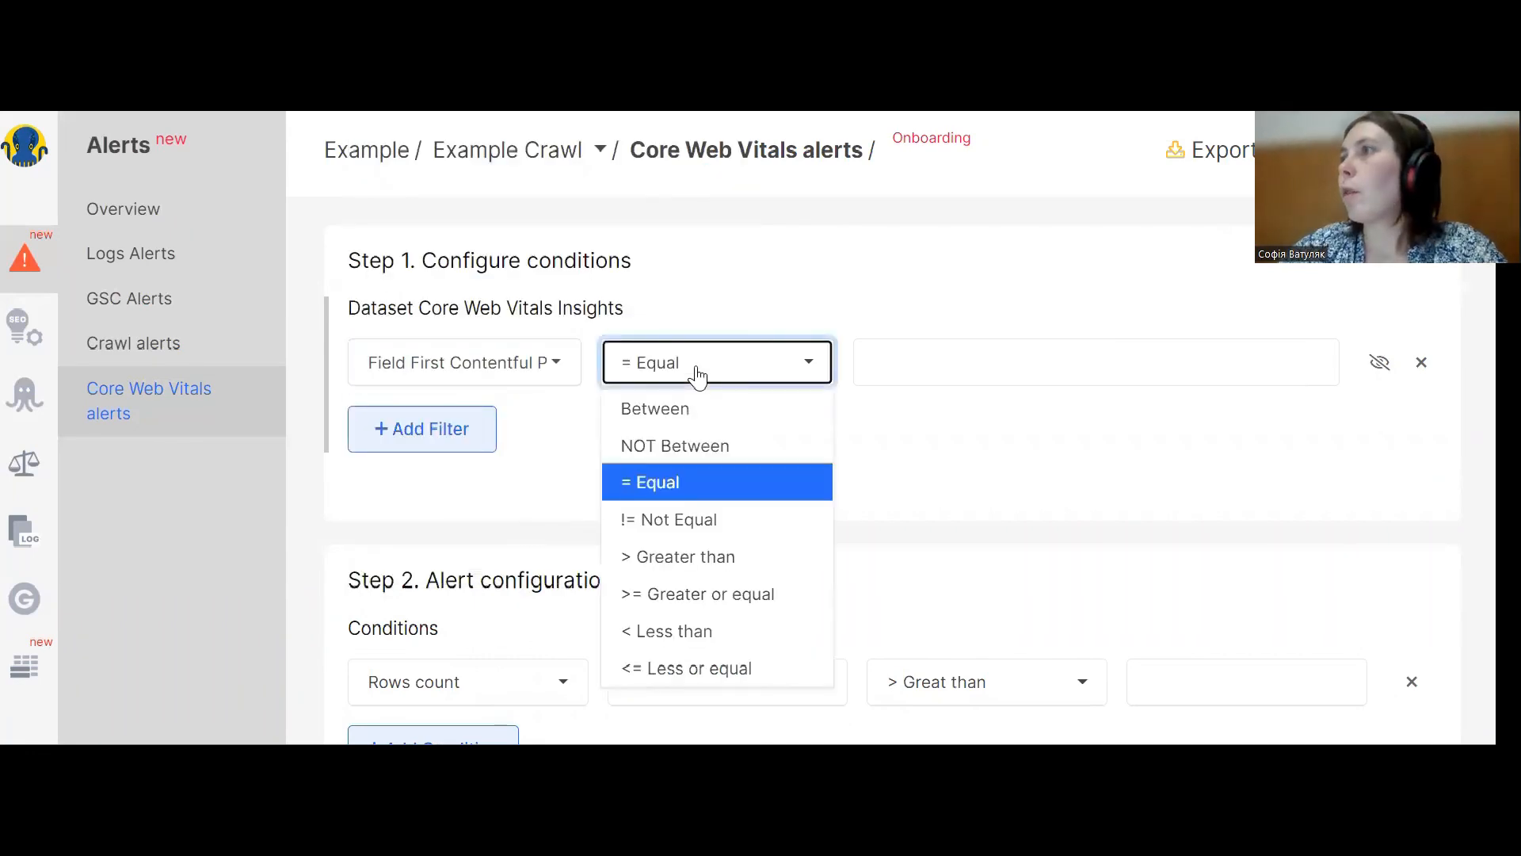
pyautogui.click(720, 556)
pyautogui.click(905, 357)
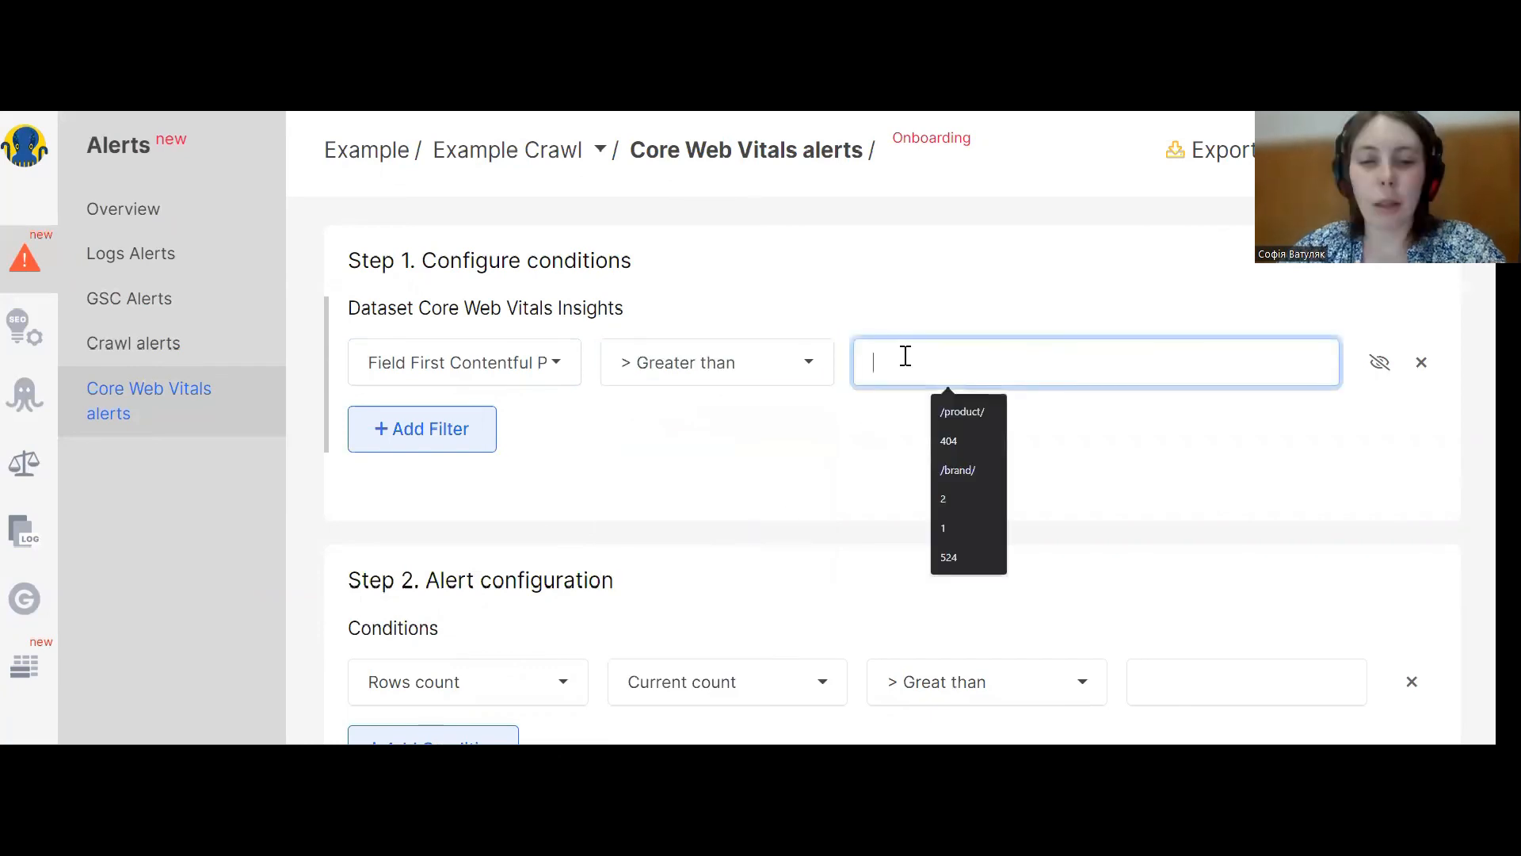
pyautogui.write('3')
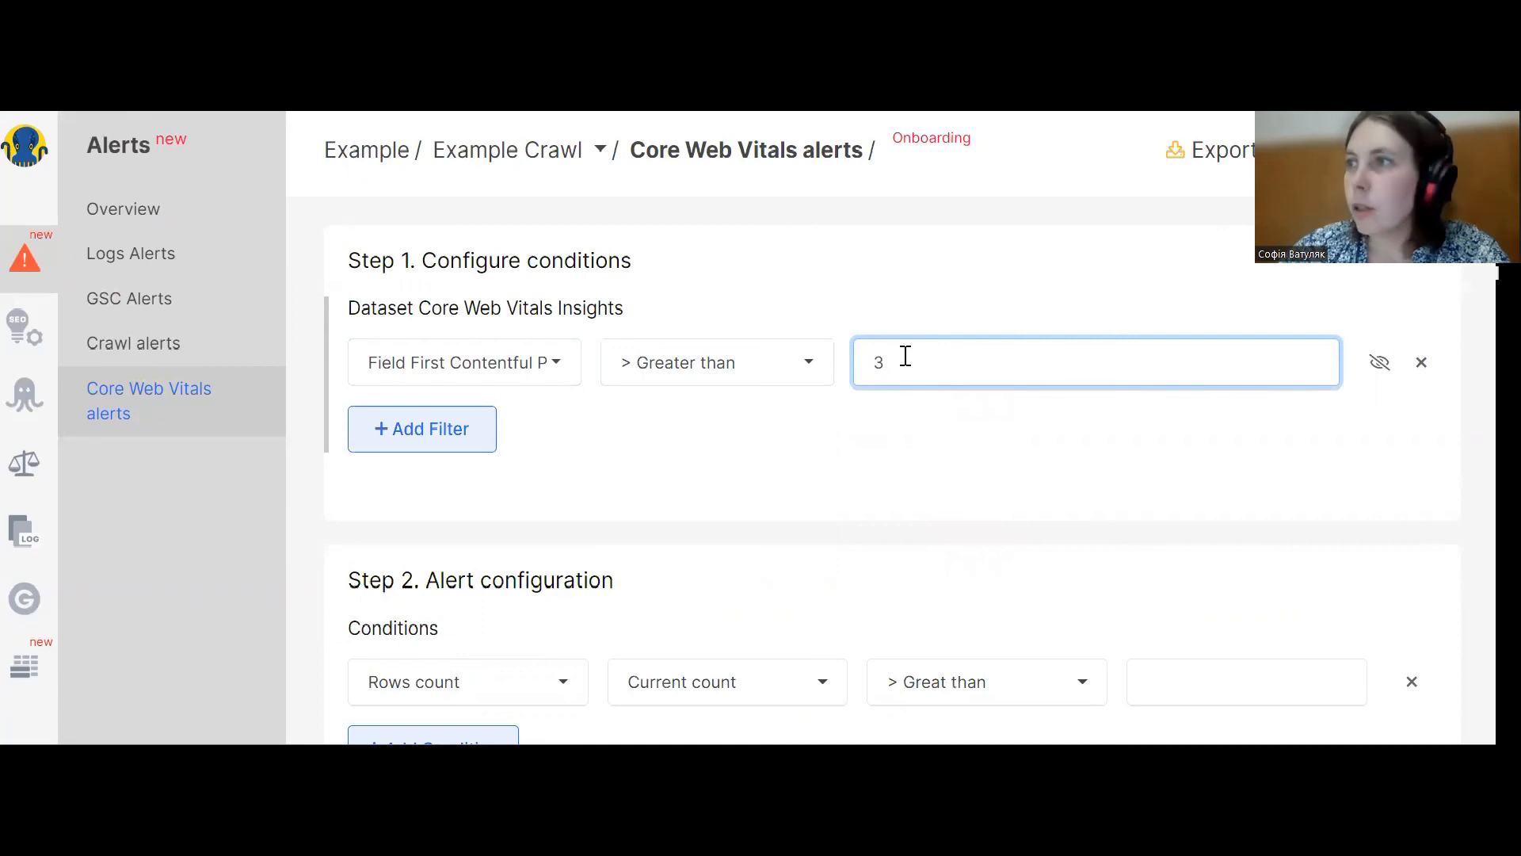
# Change the condition metric from Rows count to First Contentful Paint (FCP).
pyautogui.doubleClick(386, 584)
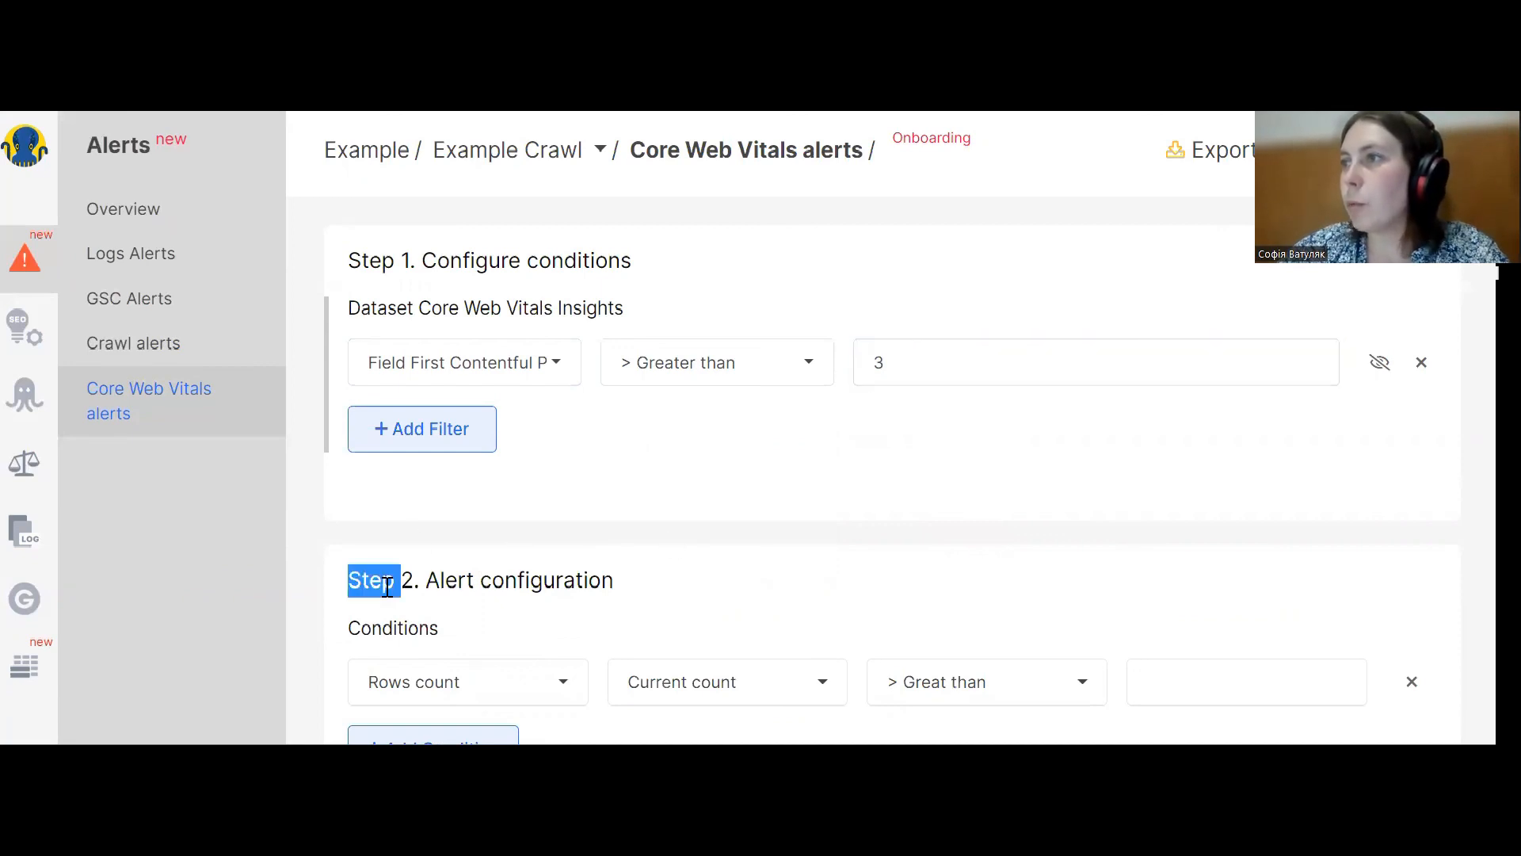
pyautogui.scroll(-2, 520, 574)
pyautogui.click(492, 608)
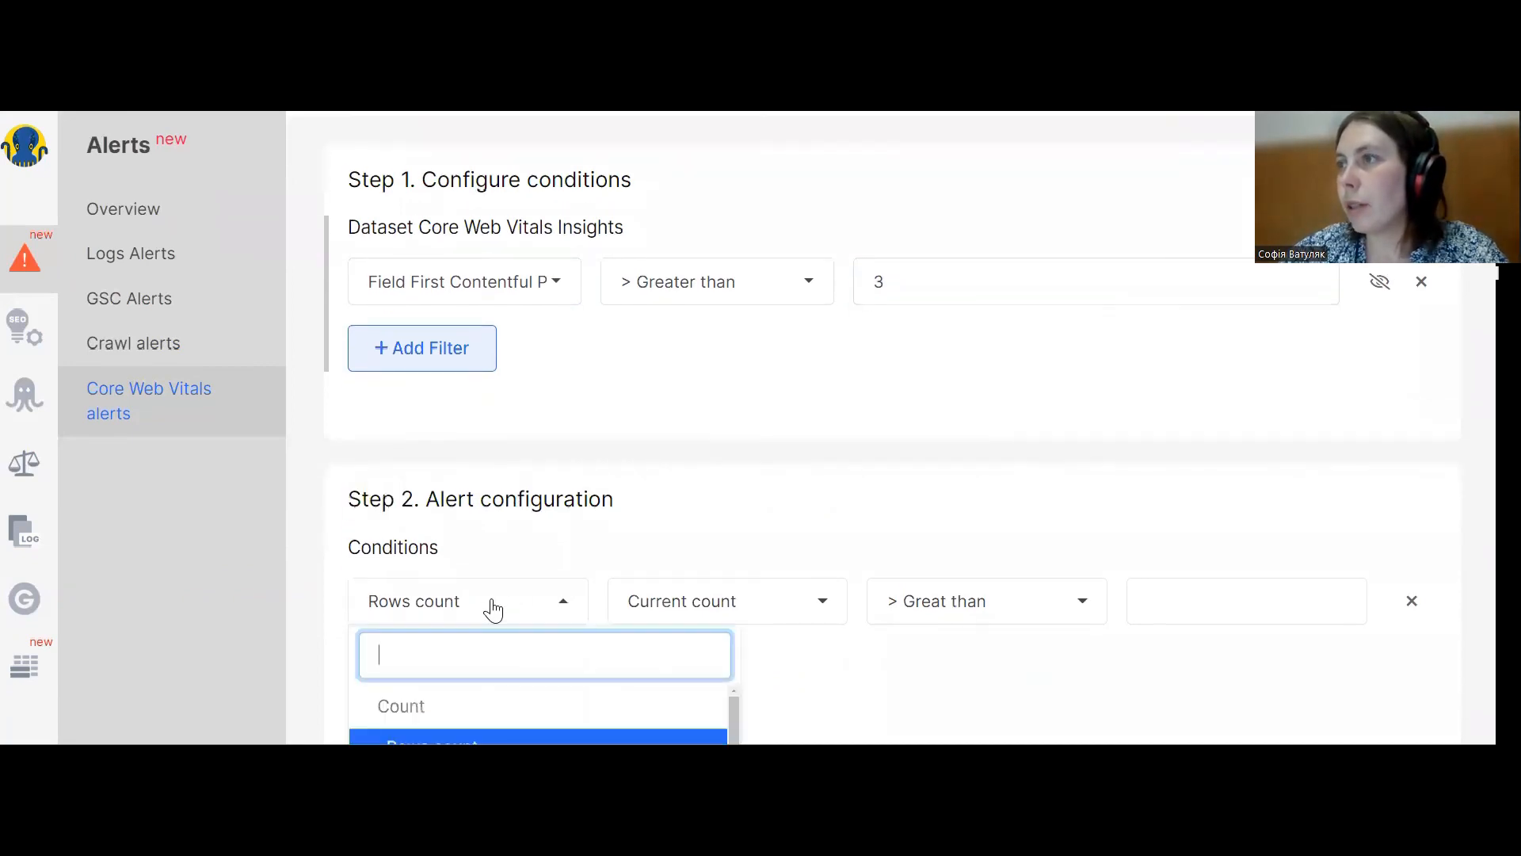
pyautogui.scroll(-2, 492, 609)
pyautogui.scroll(-1, 504, 432)
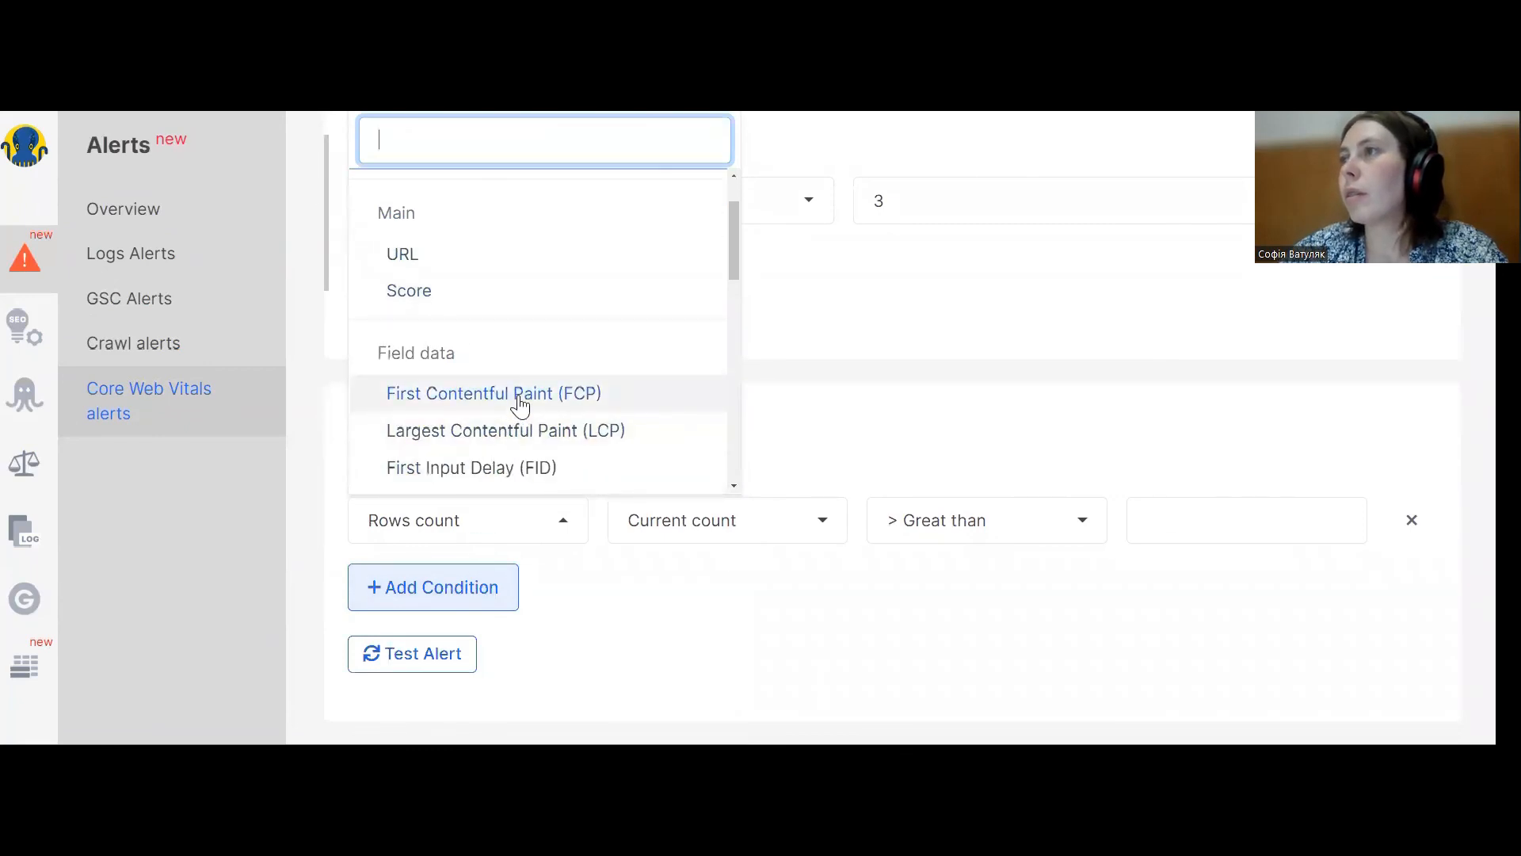
pyautogui.click(517, 400)
# Set the FCP condition to Average, Less than, with a value of 1.
pyautogui.click(713, 533)
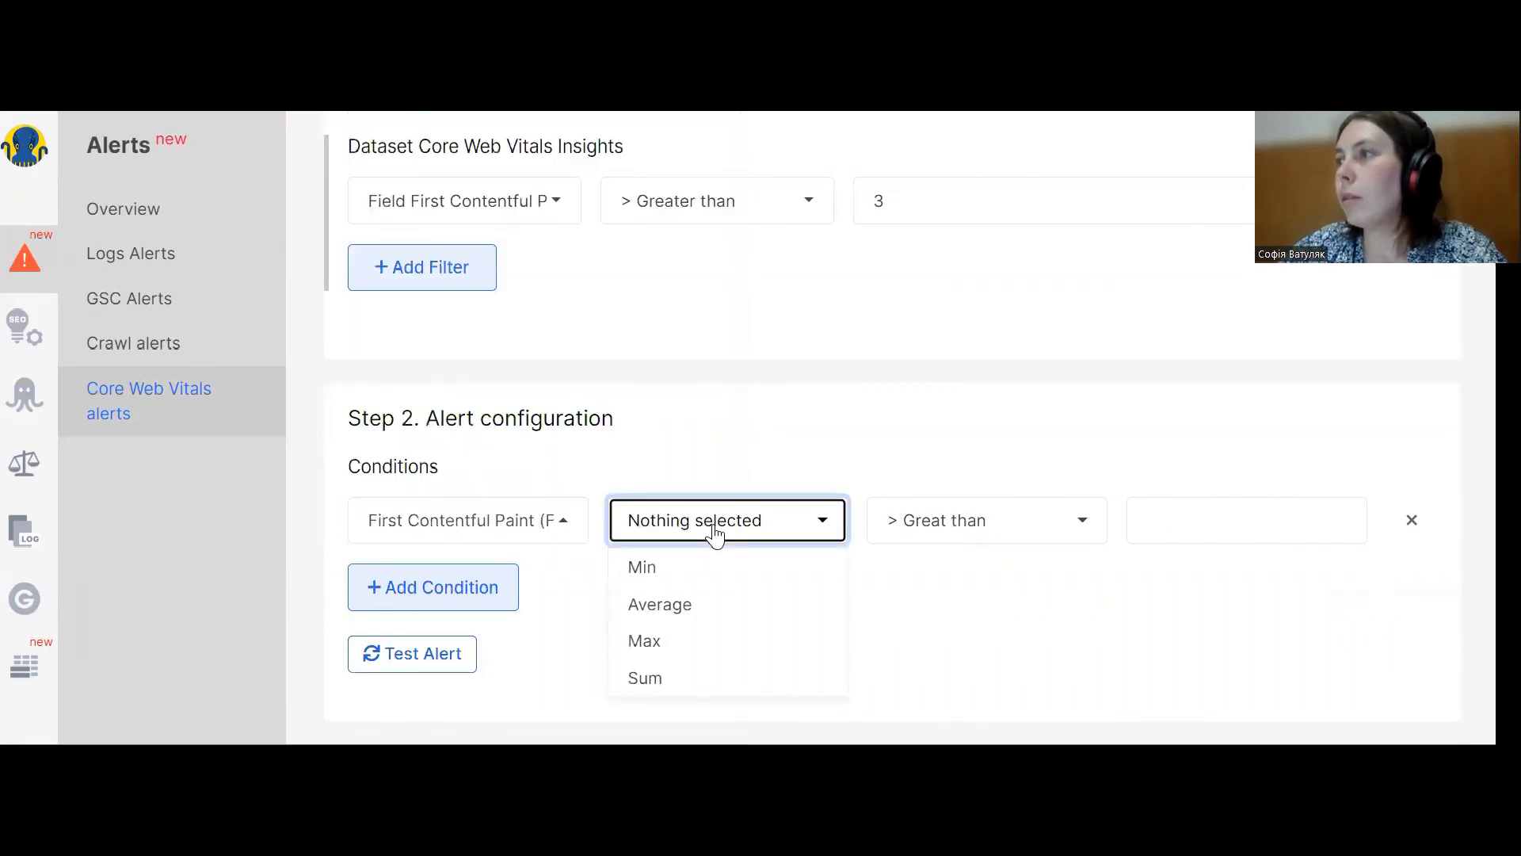
pyautogui.click(687, 603)
pyautogui.click(967, 527)
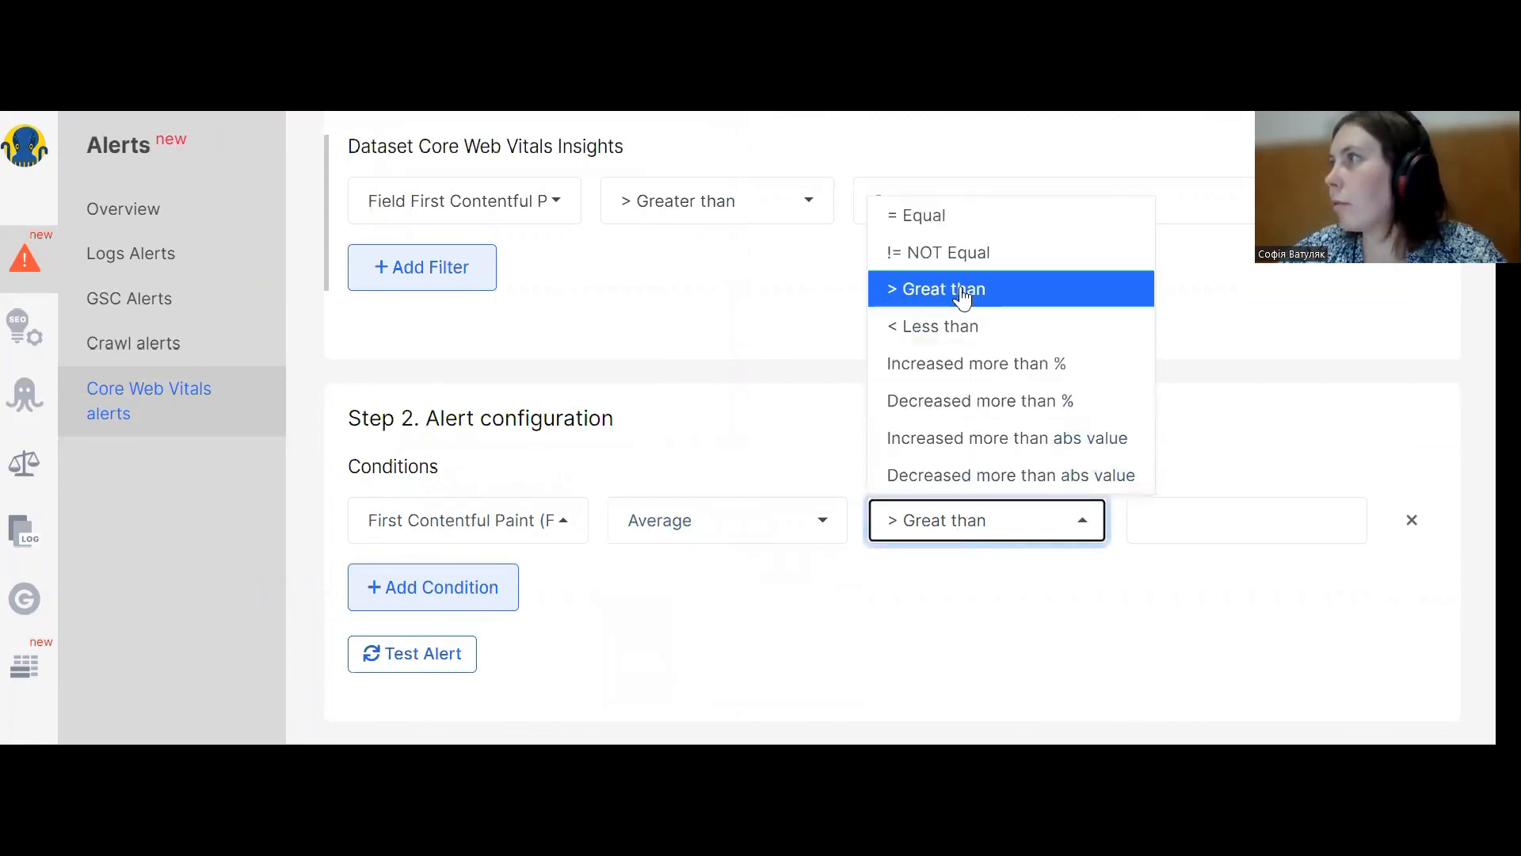
pyautogui.click(950, 331)
pyautogui.click(1196, 516)
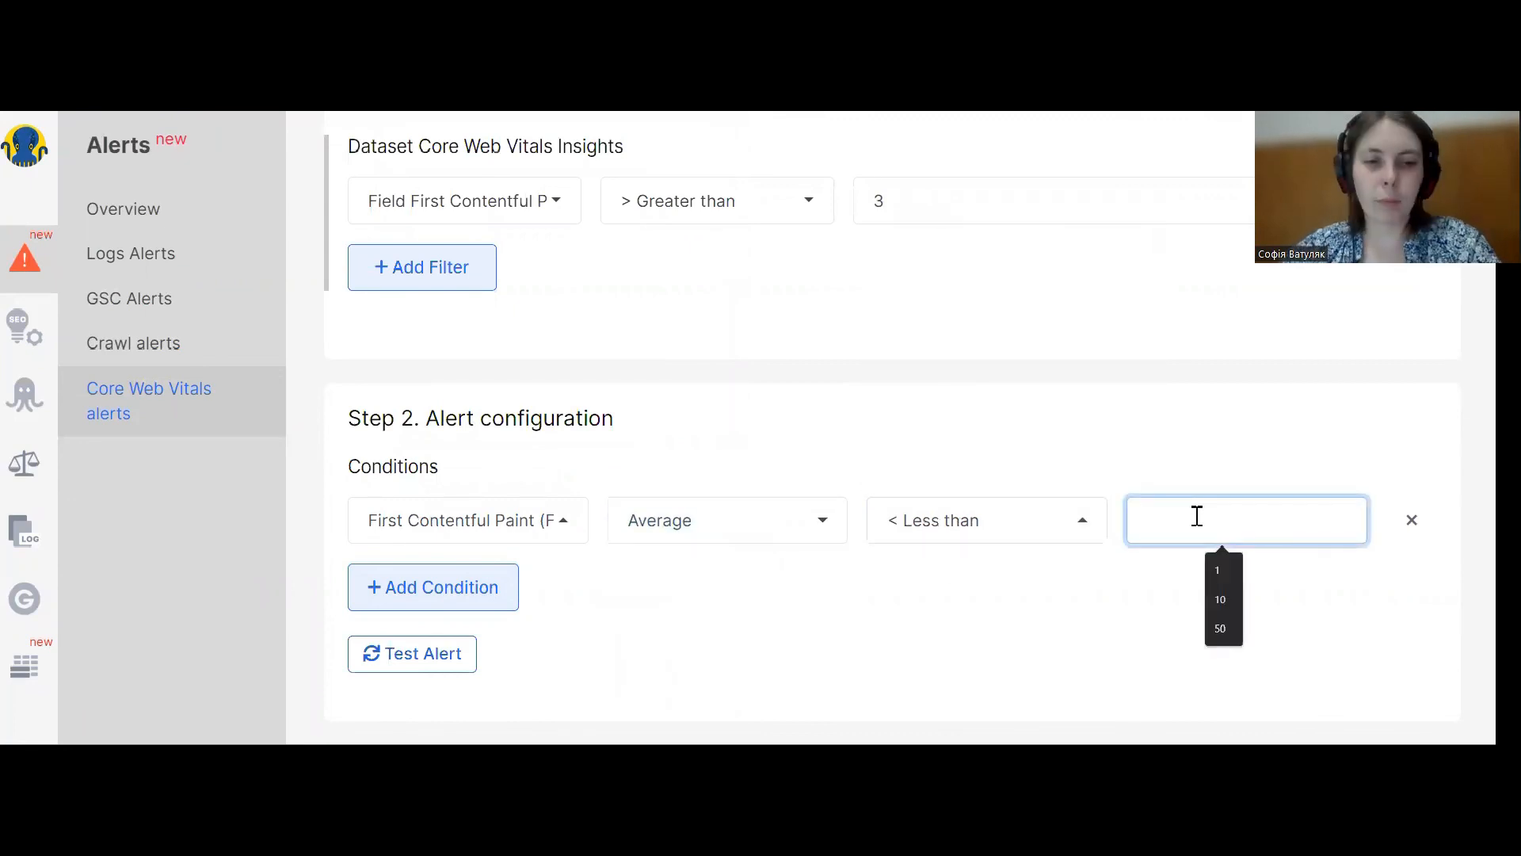
pyautogui.write('1')
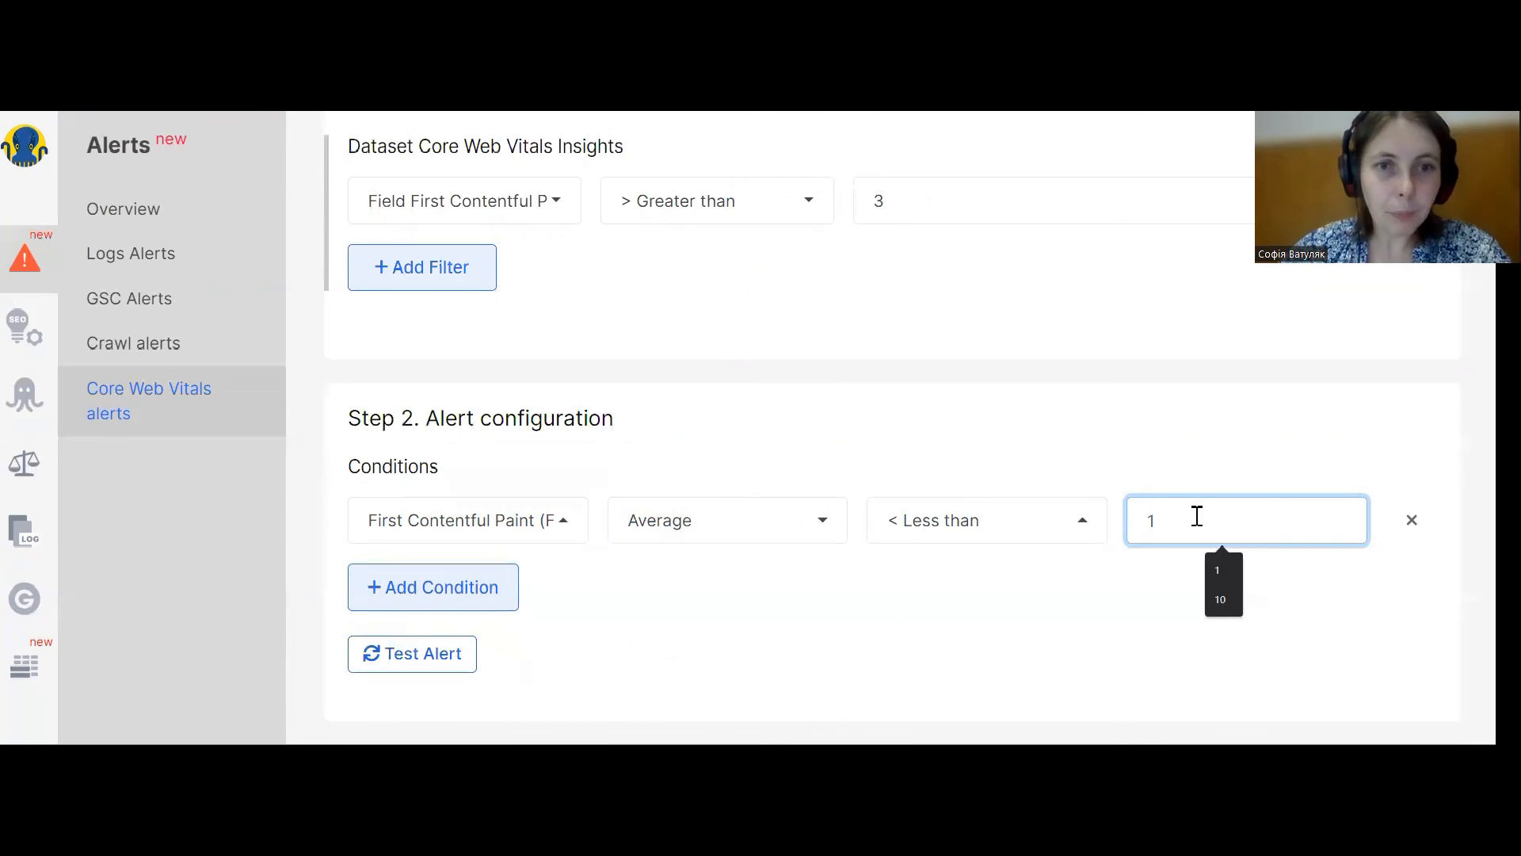
# Open the filter field list and browse the Lab data options.
pyautogui.scroll(3, 1164, 492)
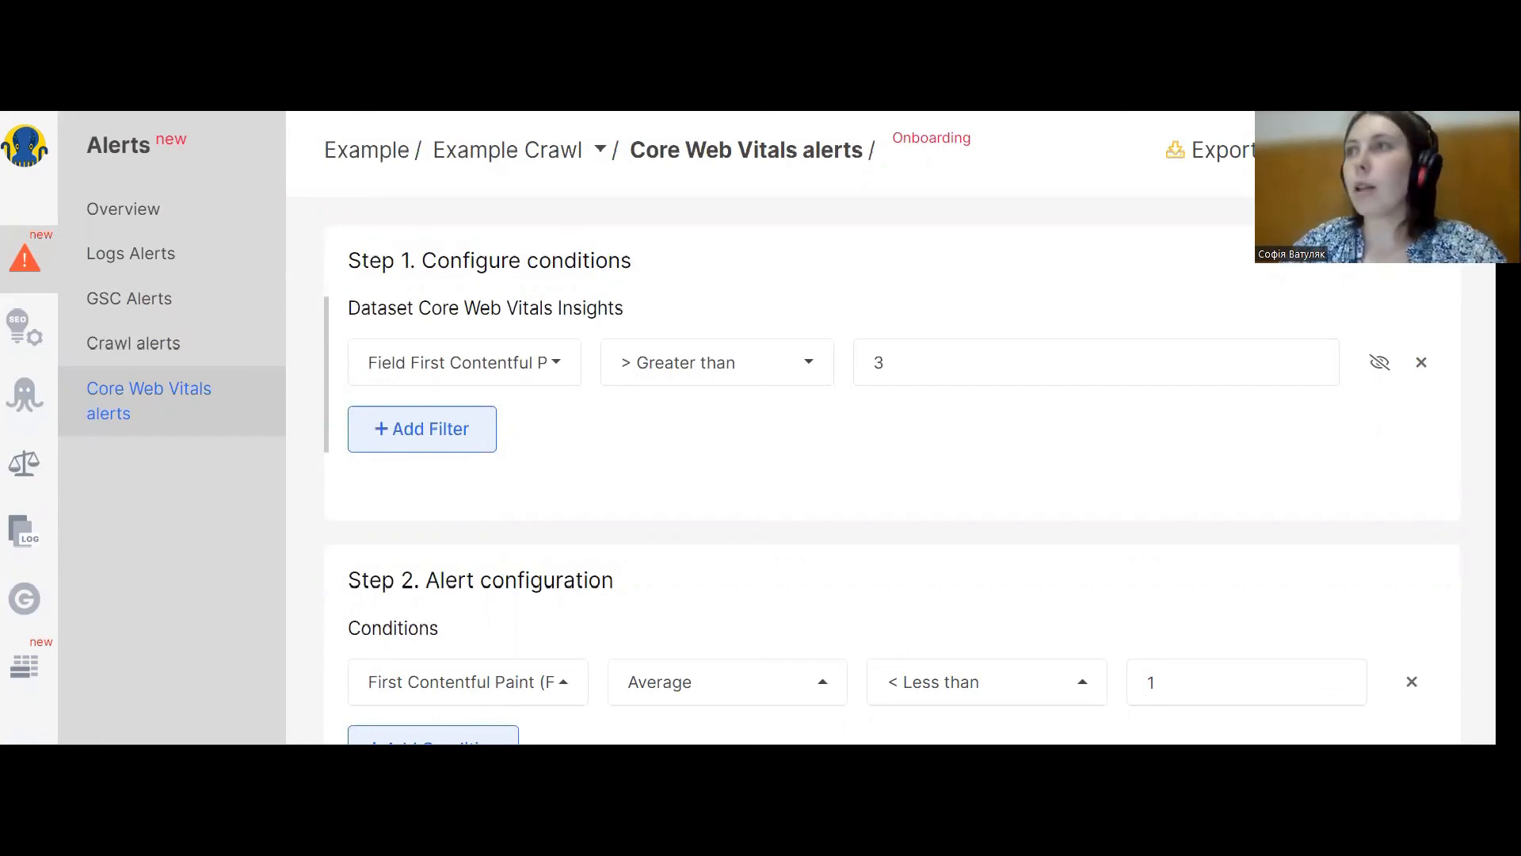
pyautogui.click(458, 378)
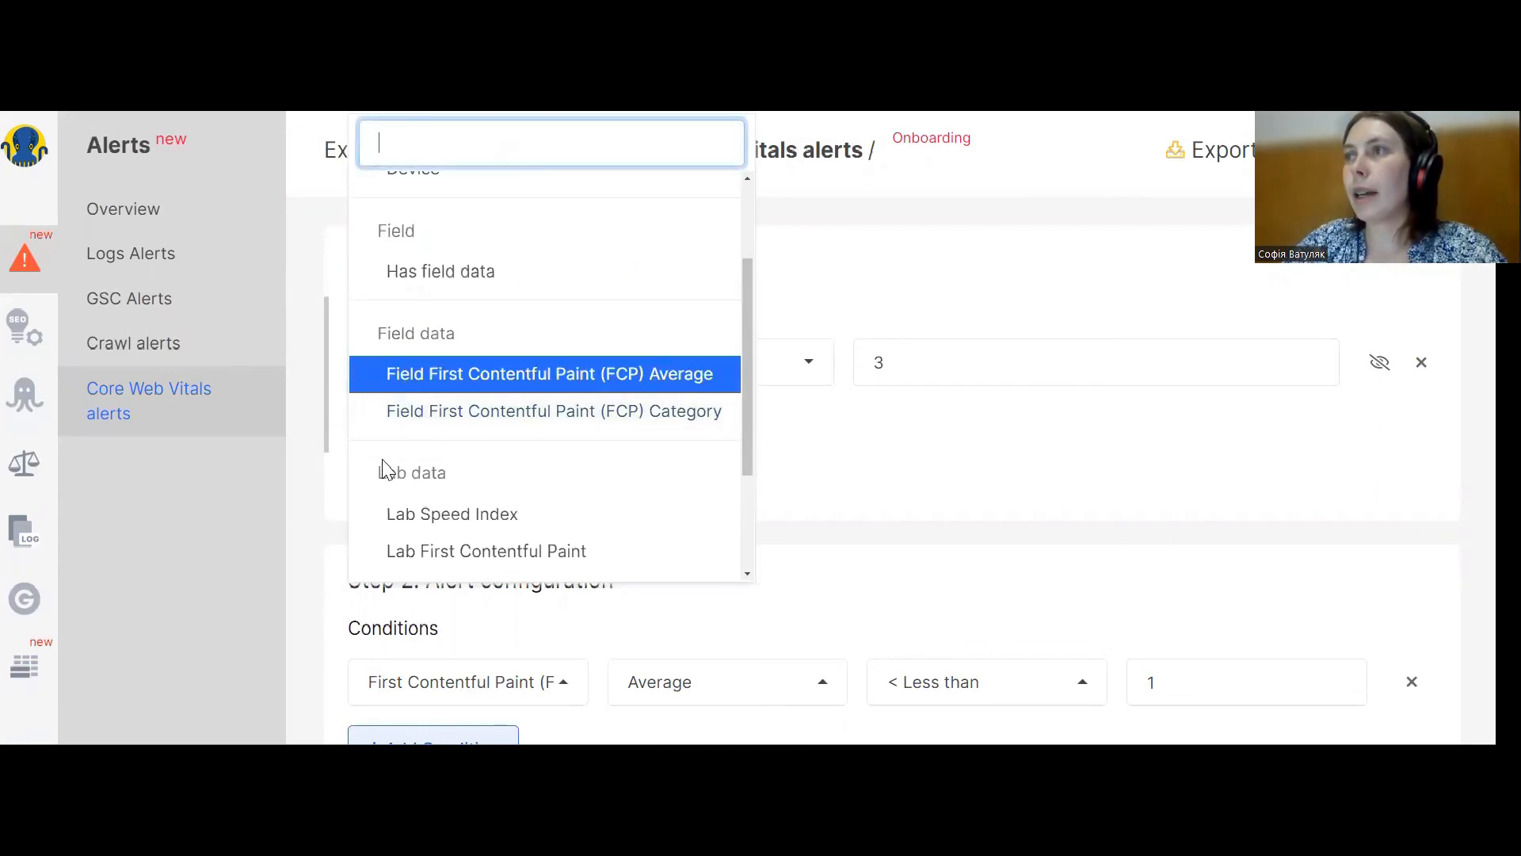
pyautogui.moveTo(379, 472); pyautogui.dragTo(457, 480)
pyautogui.click(459, 484)
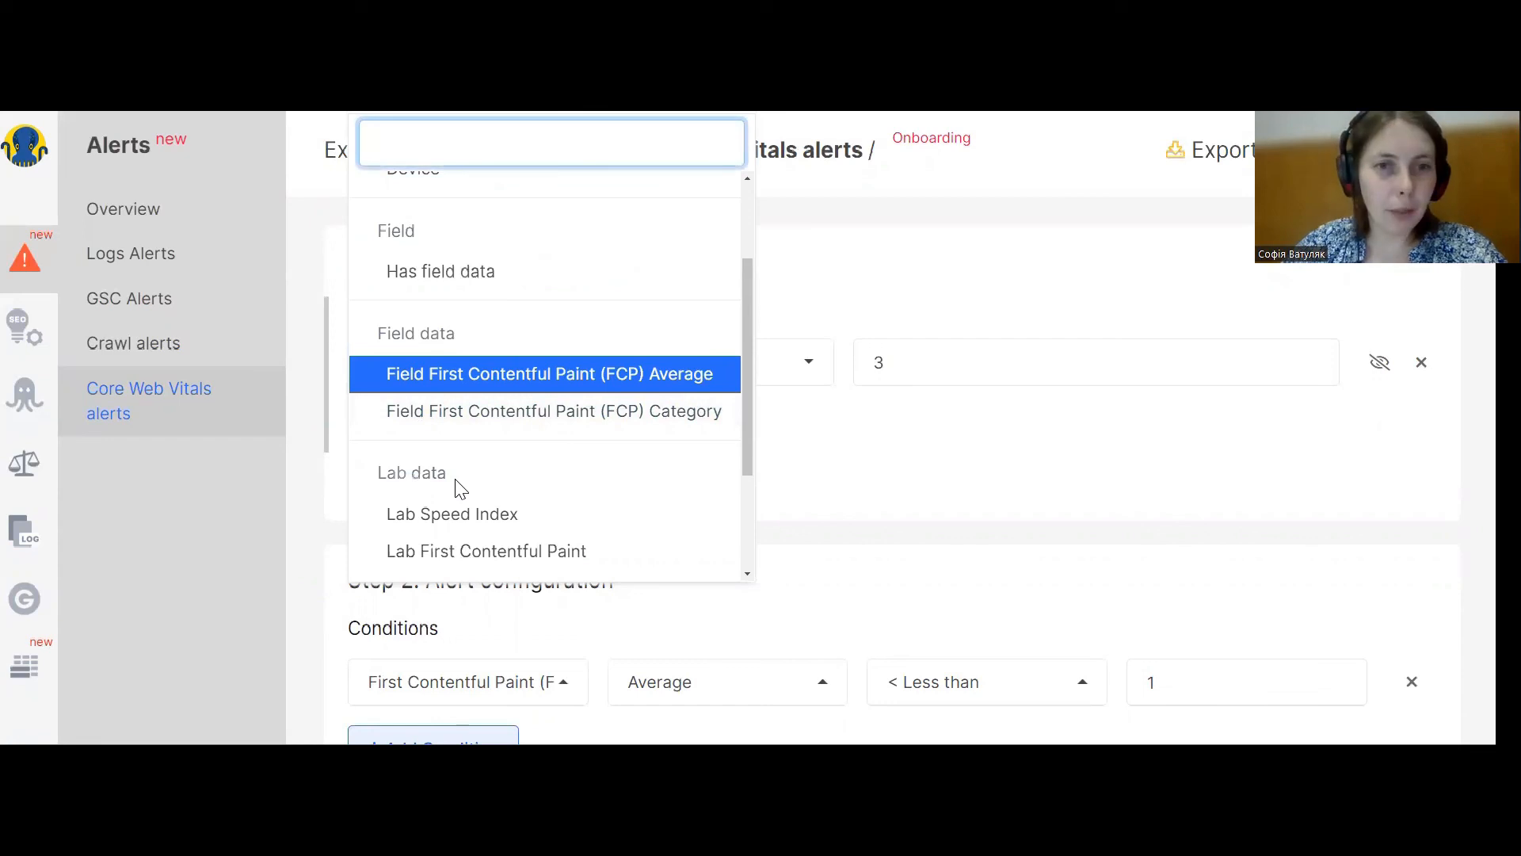